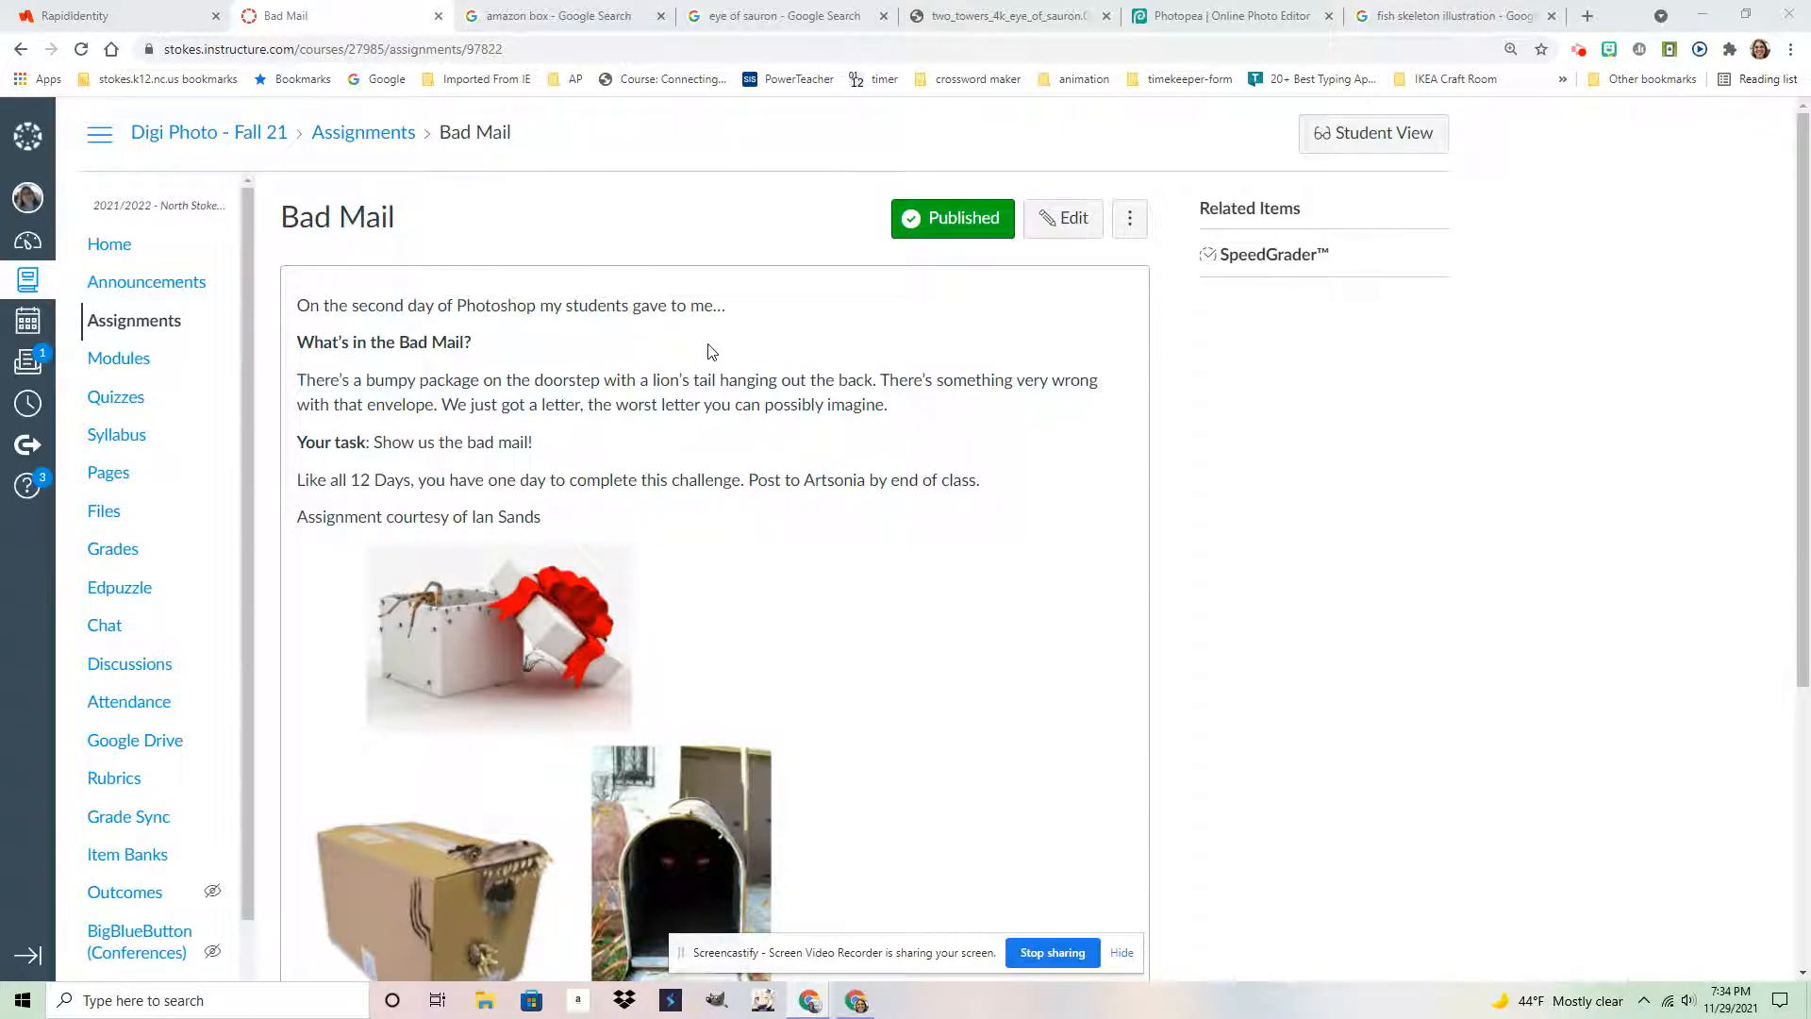
# Read through the Canvas 'Bad Mail' assignment, then bring up the 'amazon box' Google image results
pyautogui.scroll(-1, 1027, 482)
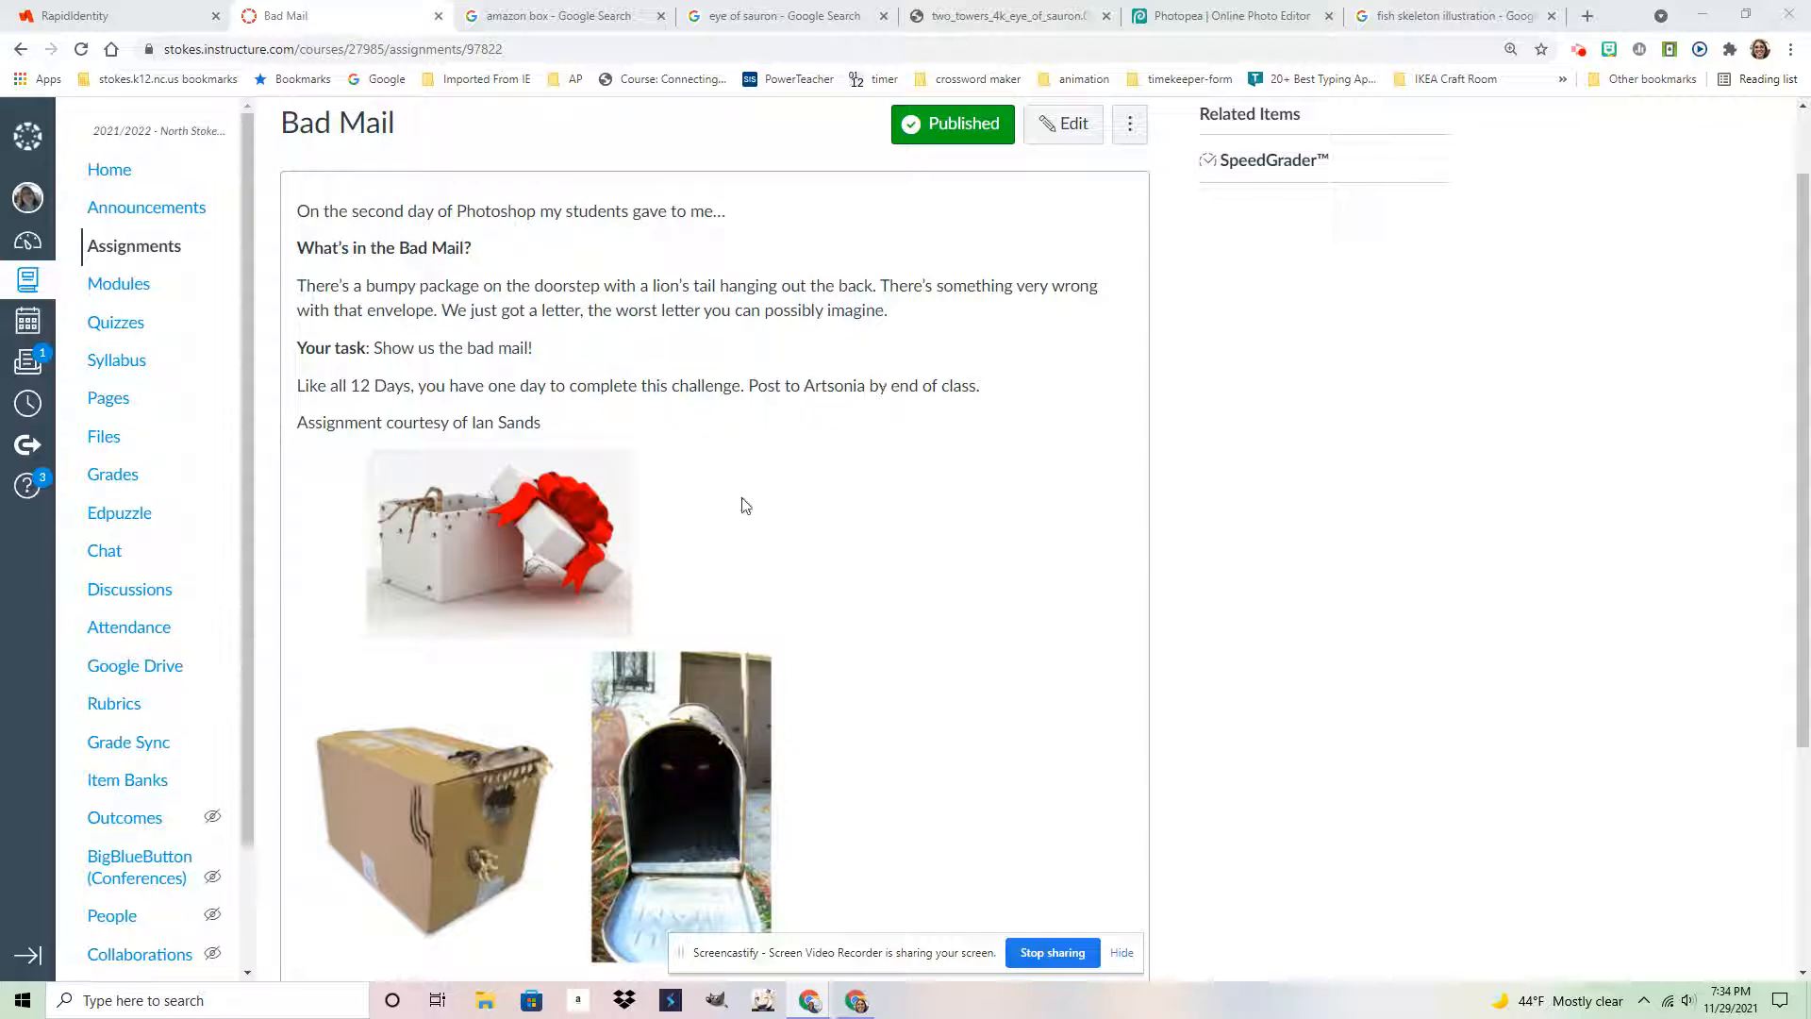
pyautogui.scroll(-1, 770, 505)
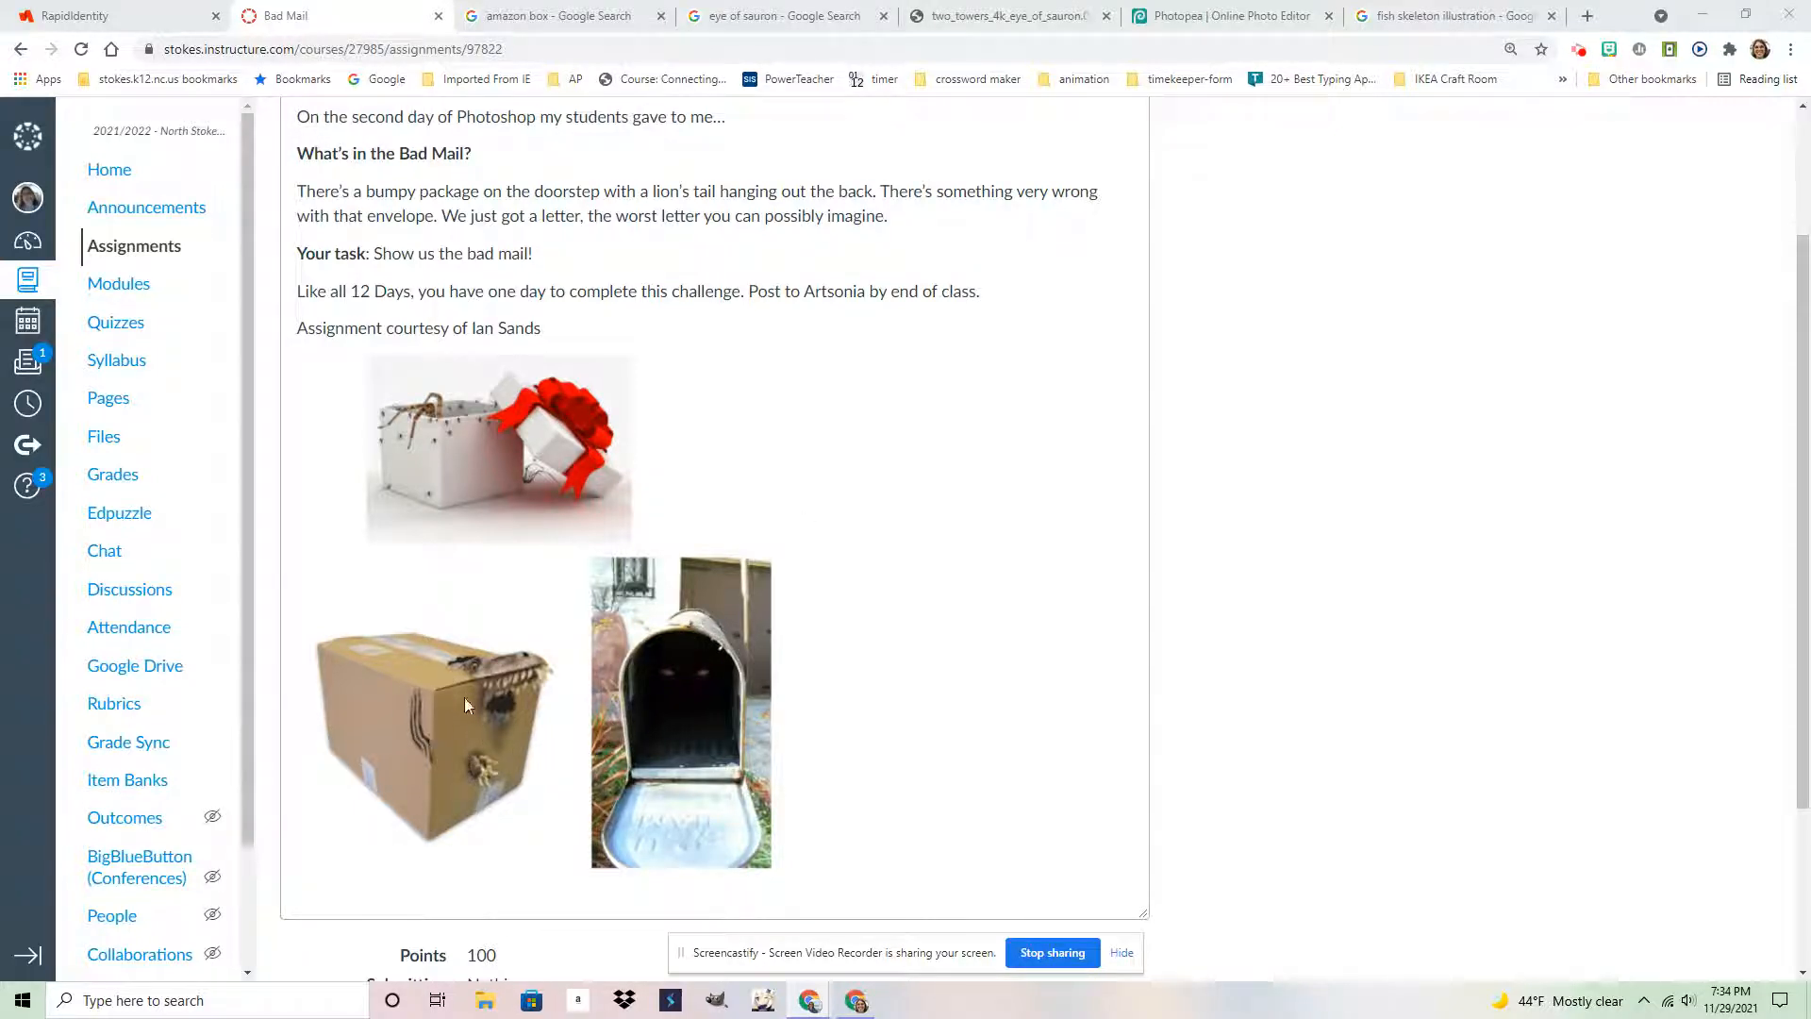
pyautogui.click(550, 18)
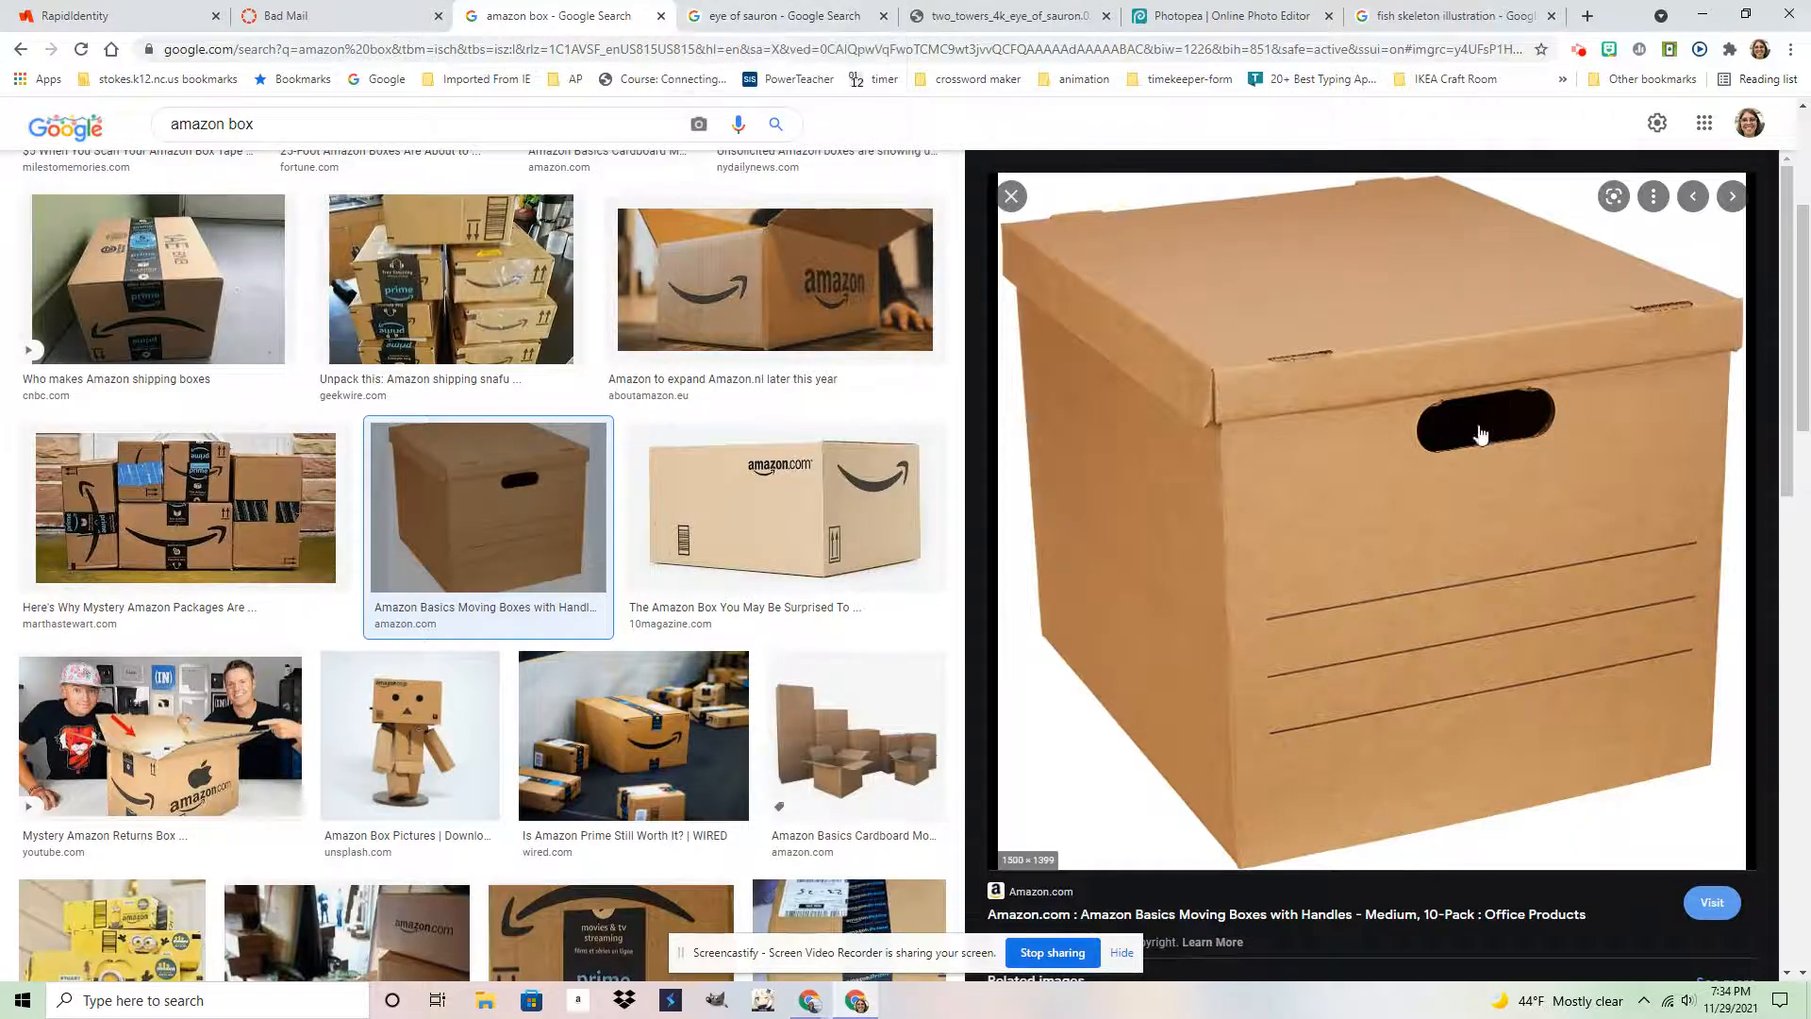
# Review the eye of sauron and fish skeleton source images, returning to the Photopea collage after each
pyautogui.click(742, 9)
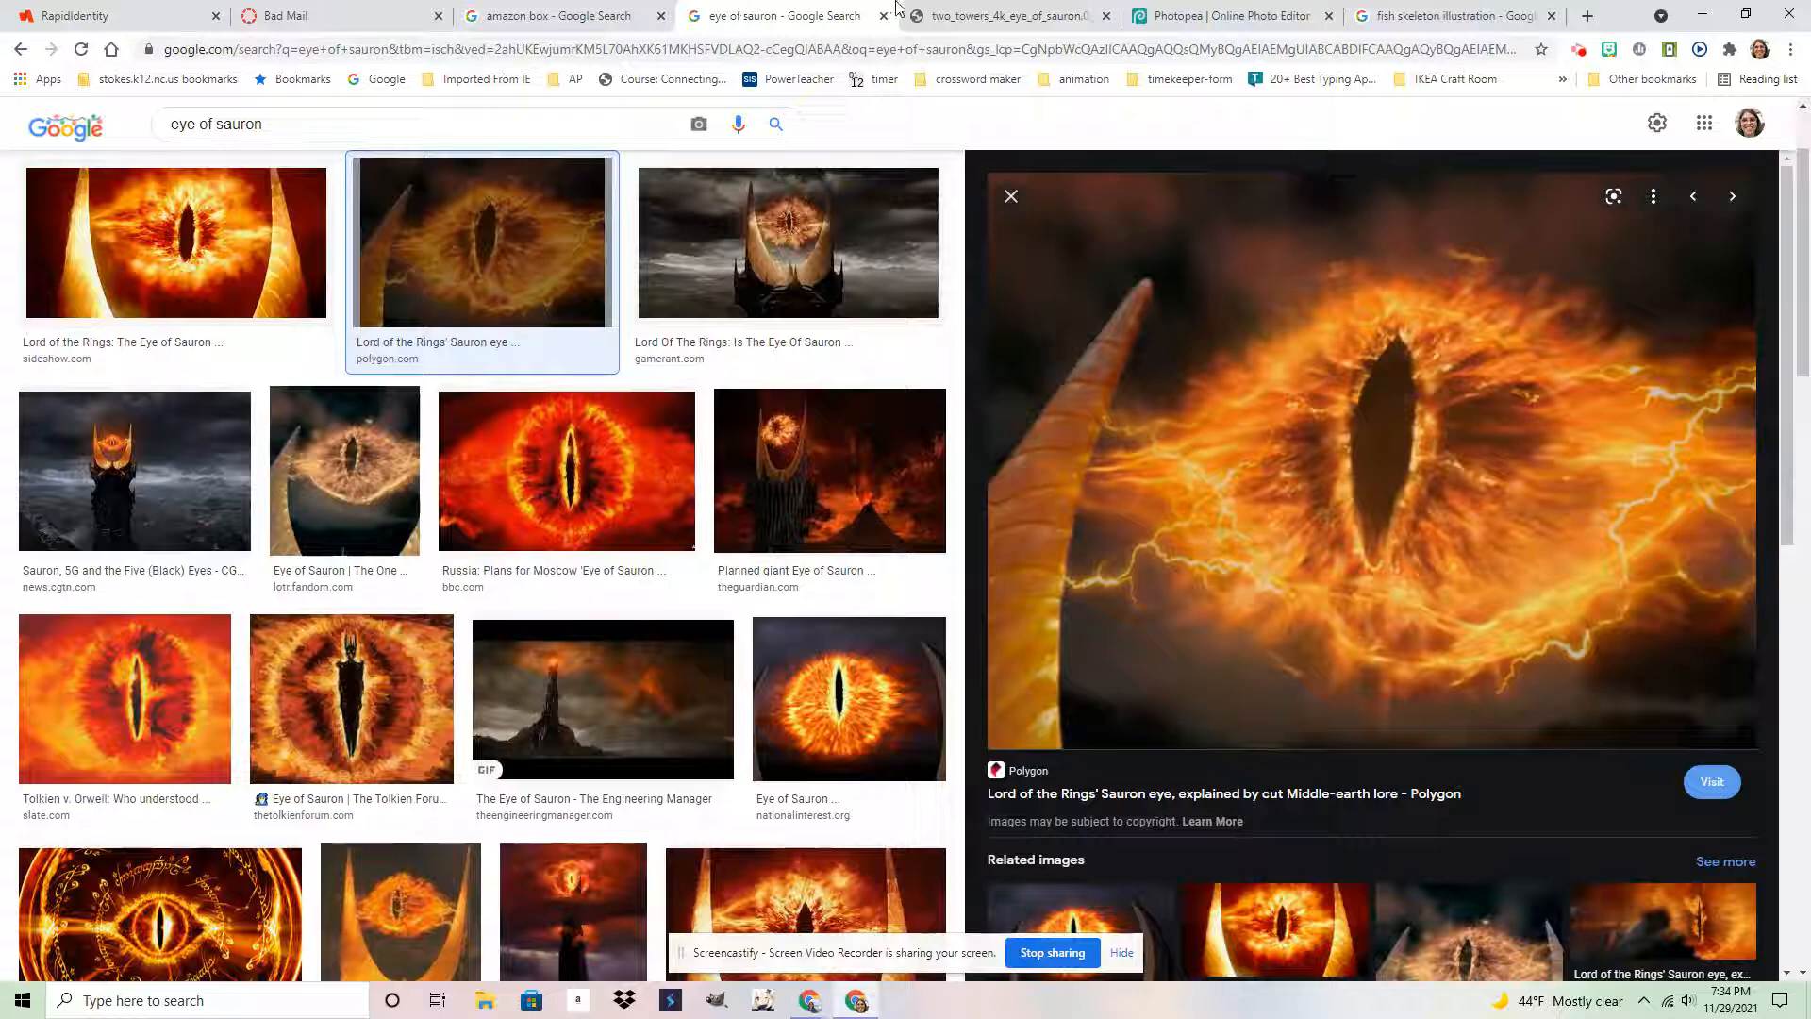
pyautogui.click(996, 10)
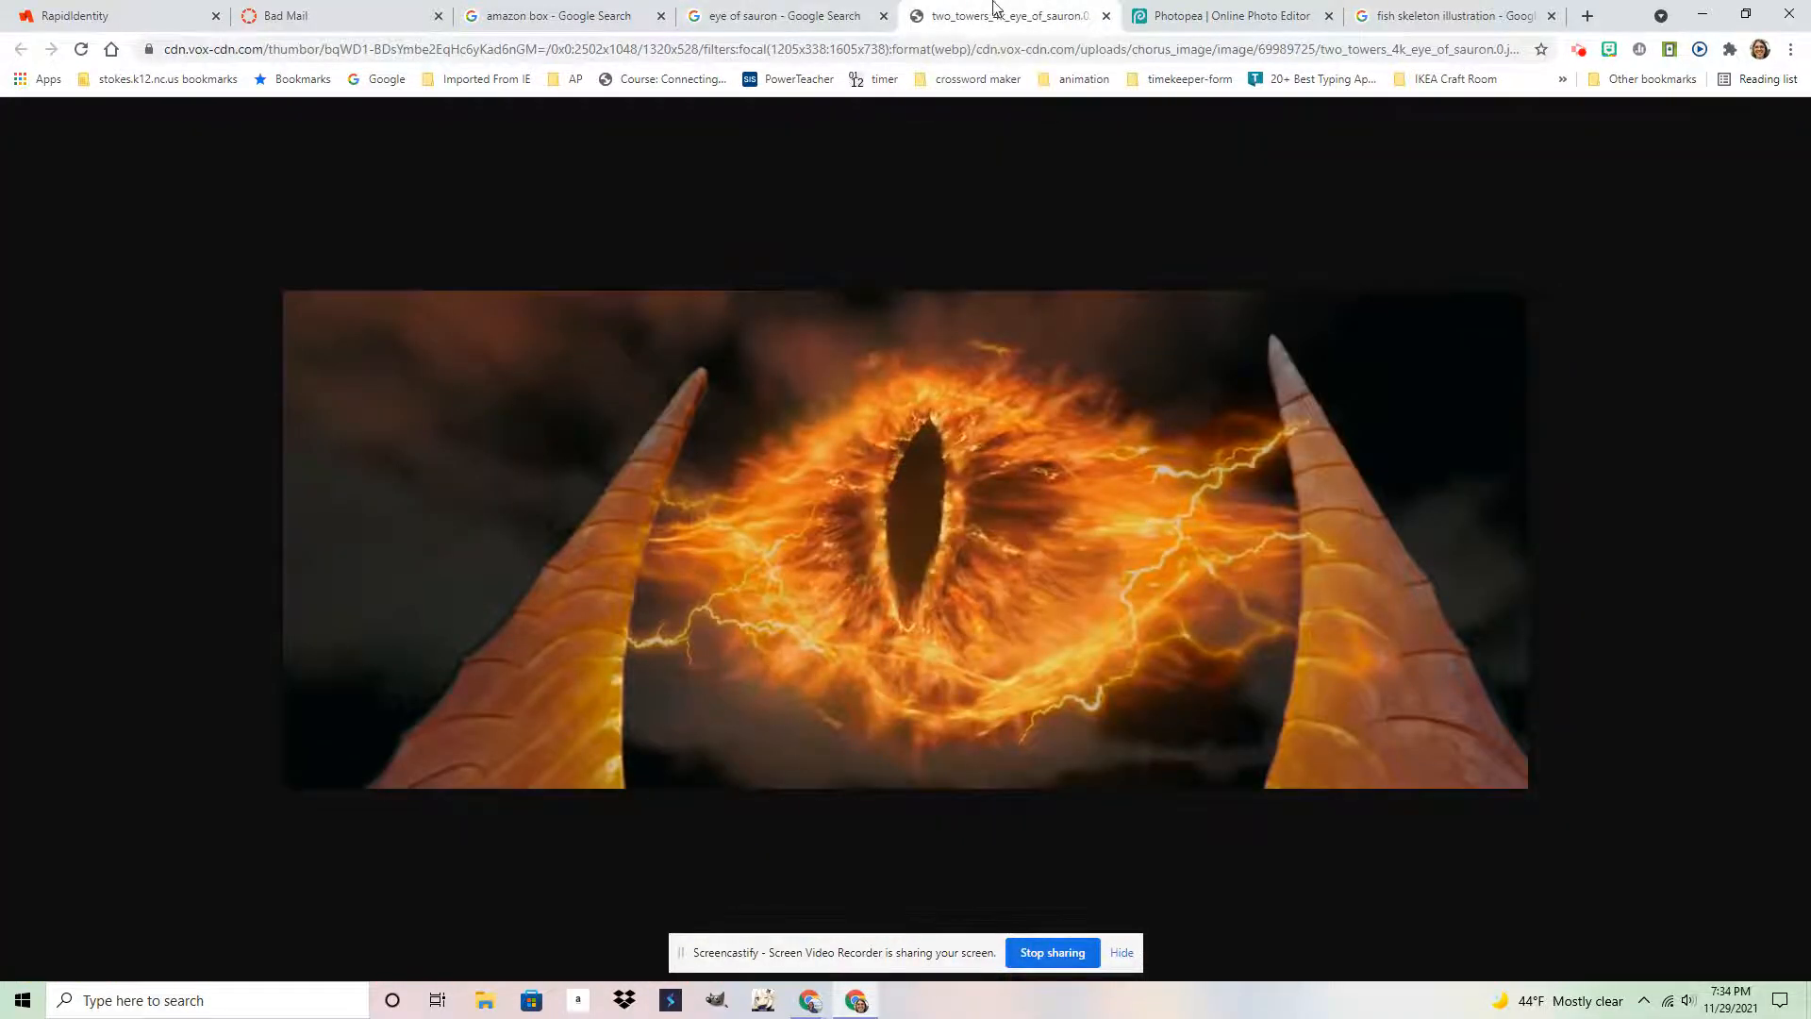
pyautogui.click(1199, 11)
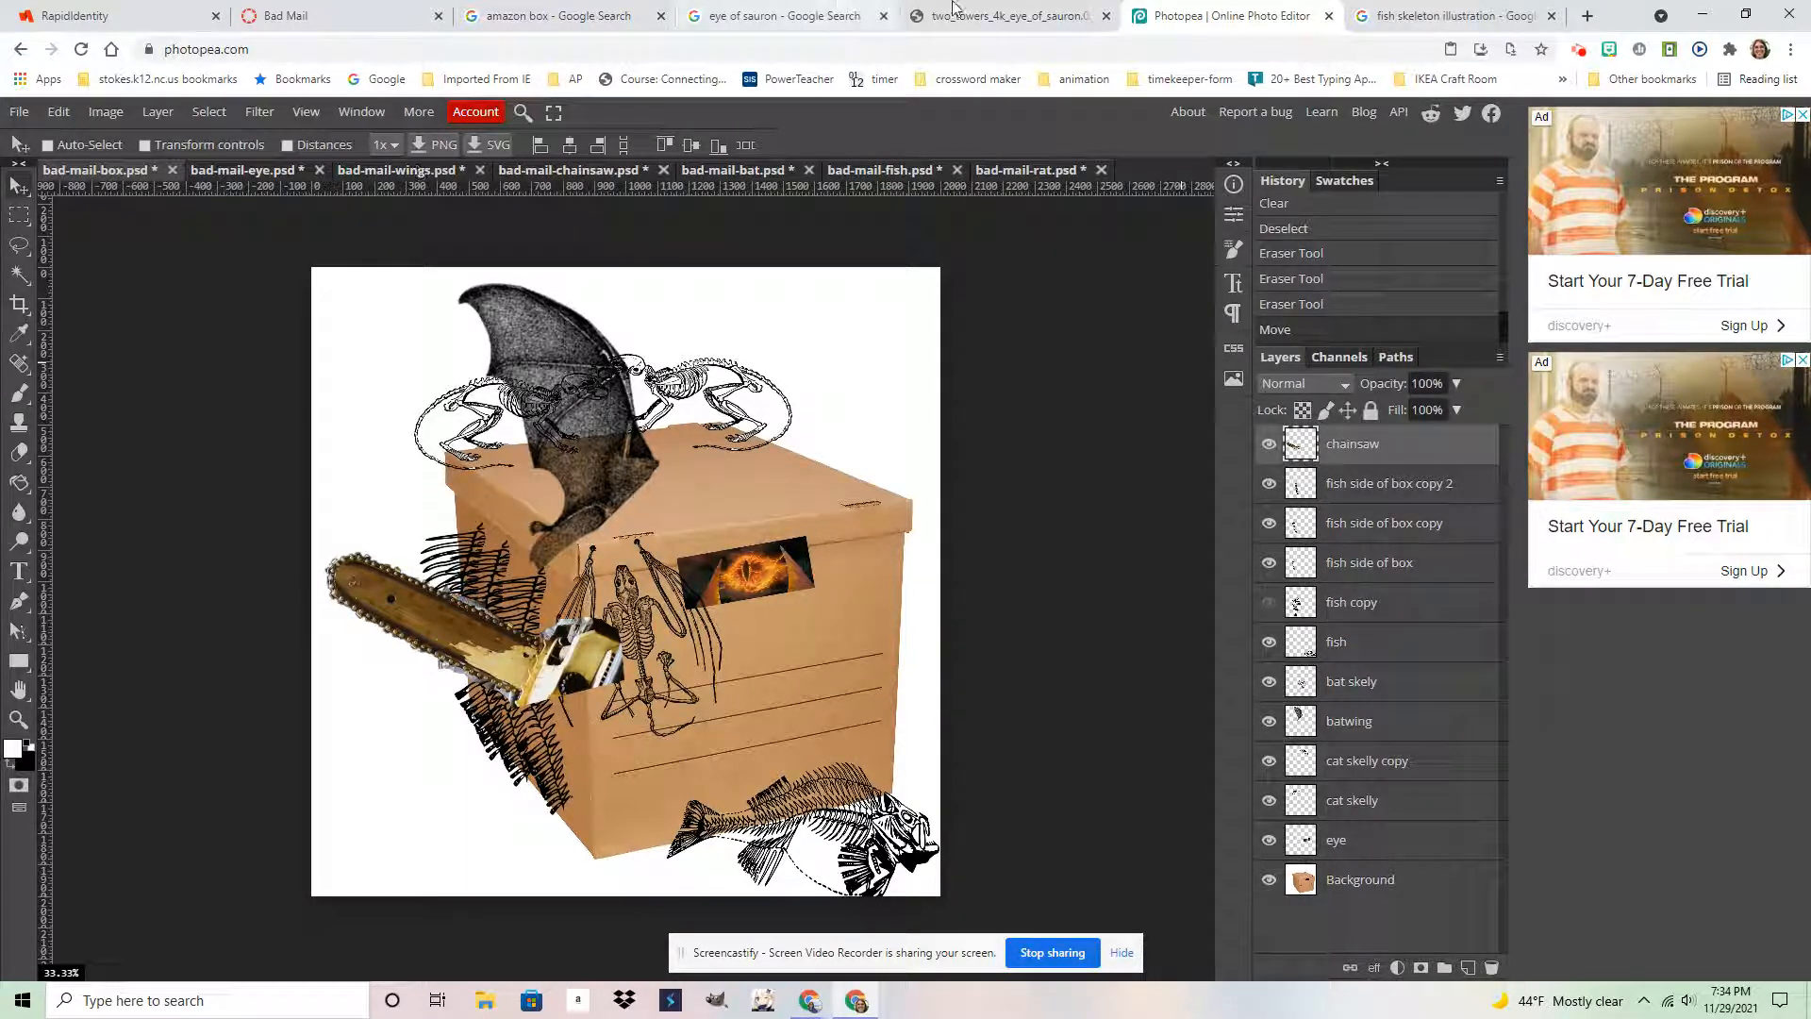
pyautogui.click(1402, 13)
pyautogui.scroll(15, 1043, 649)
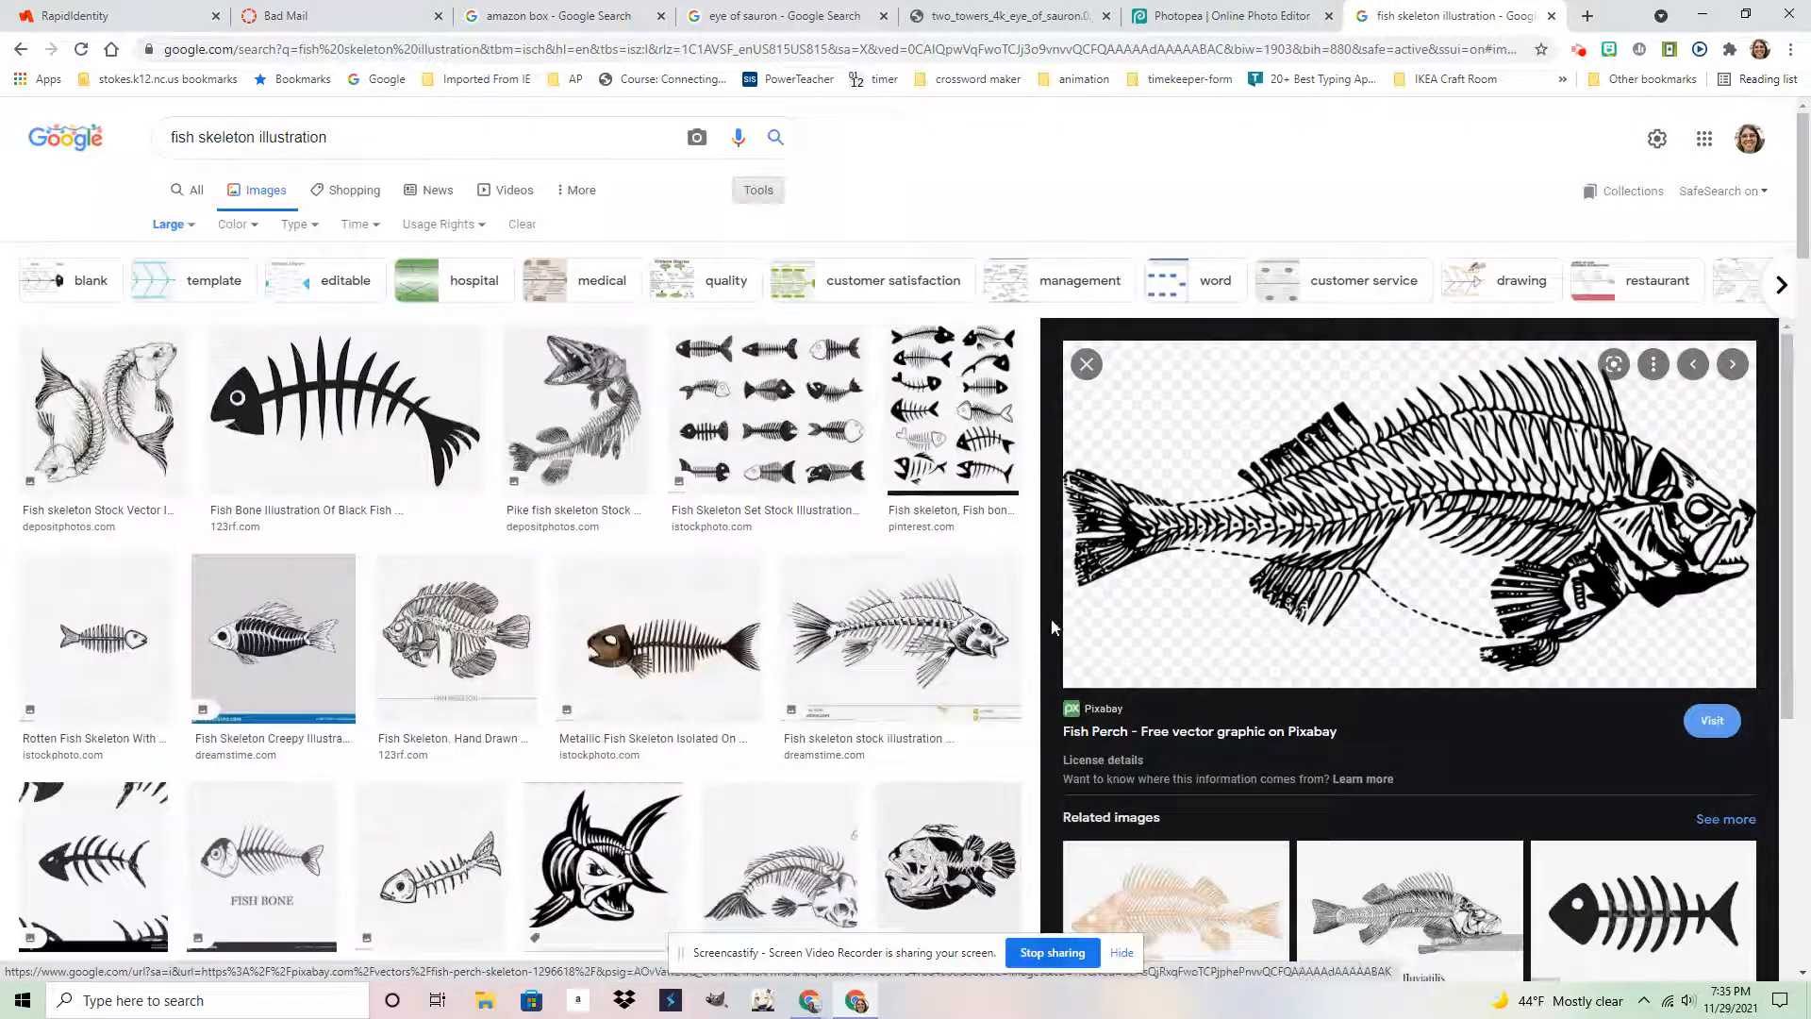
pyautogui.click(1217, 15)
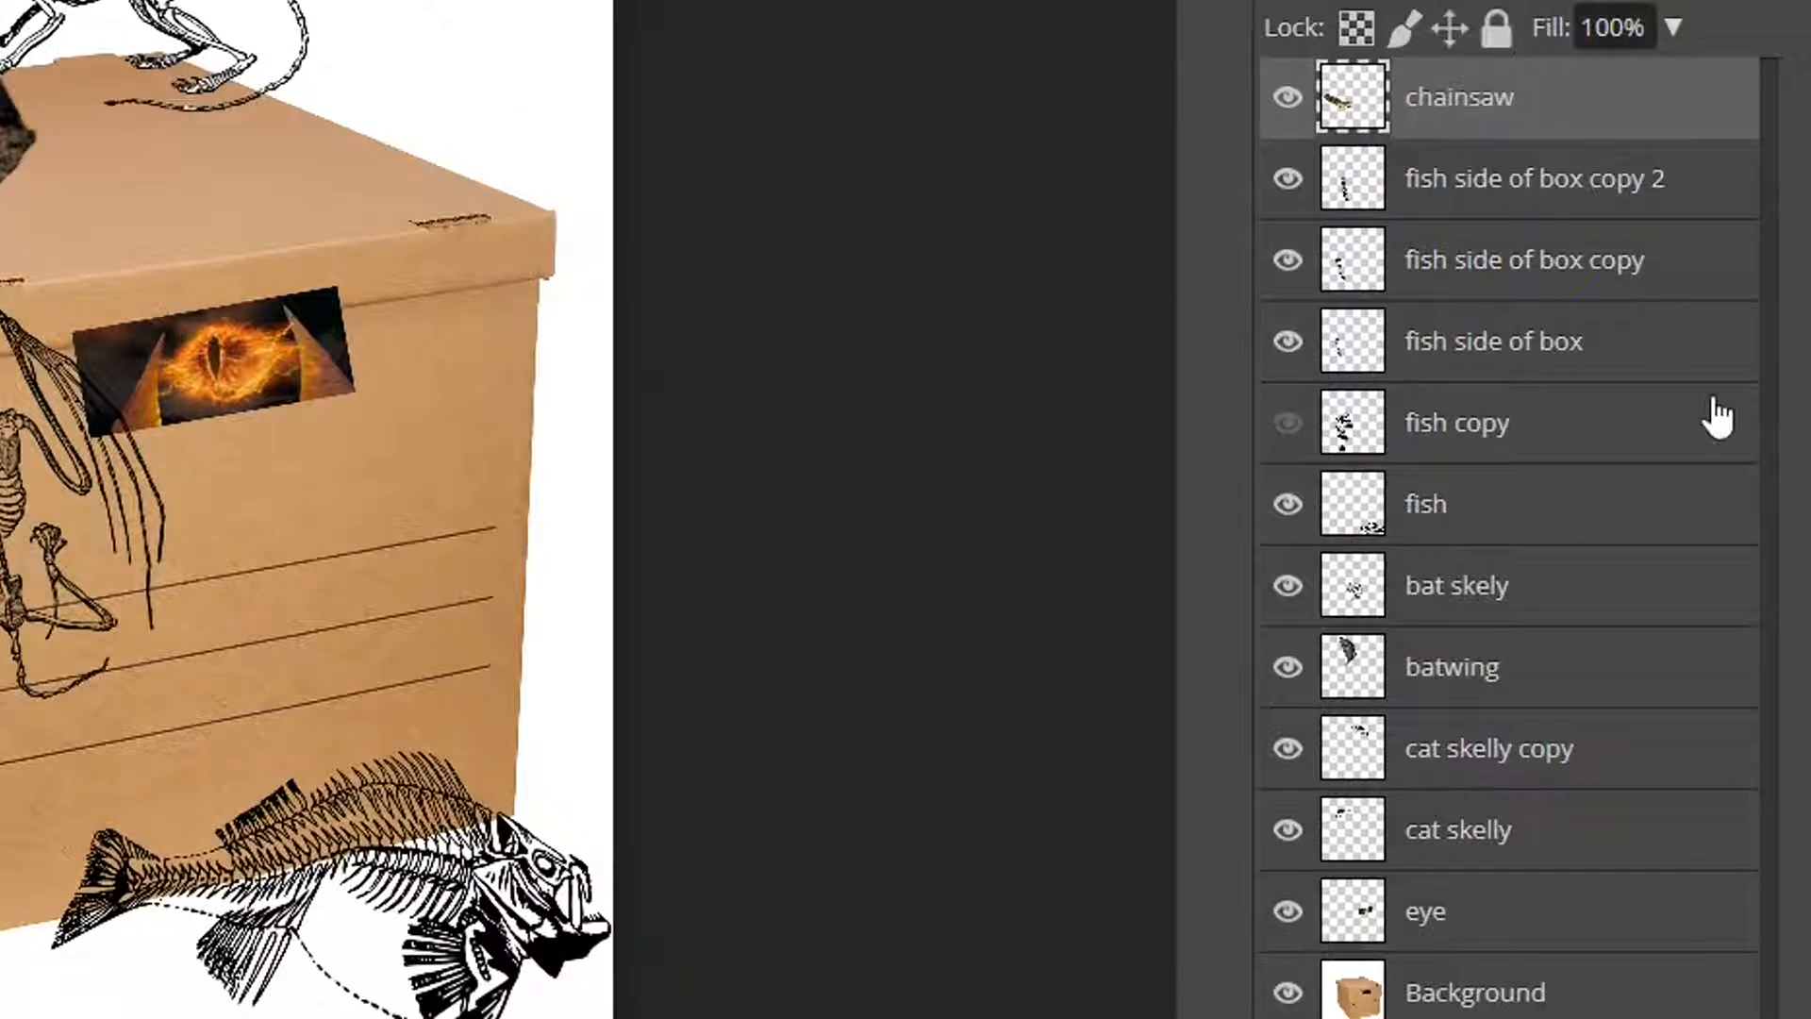
# Select all and copy the rat skeleton document, then return to the box collage
pyautogui.click(572, 170)
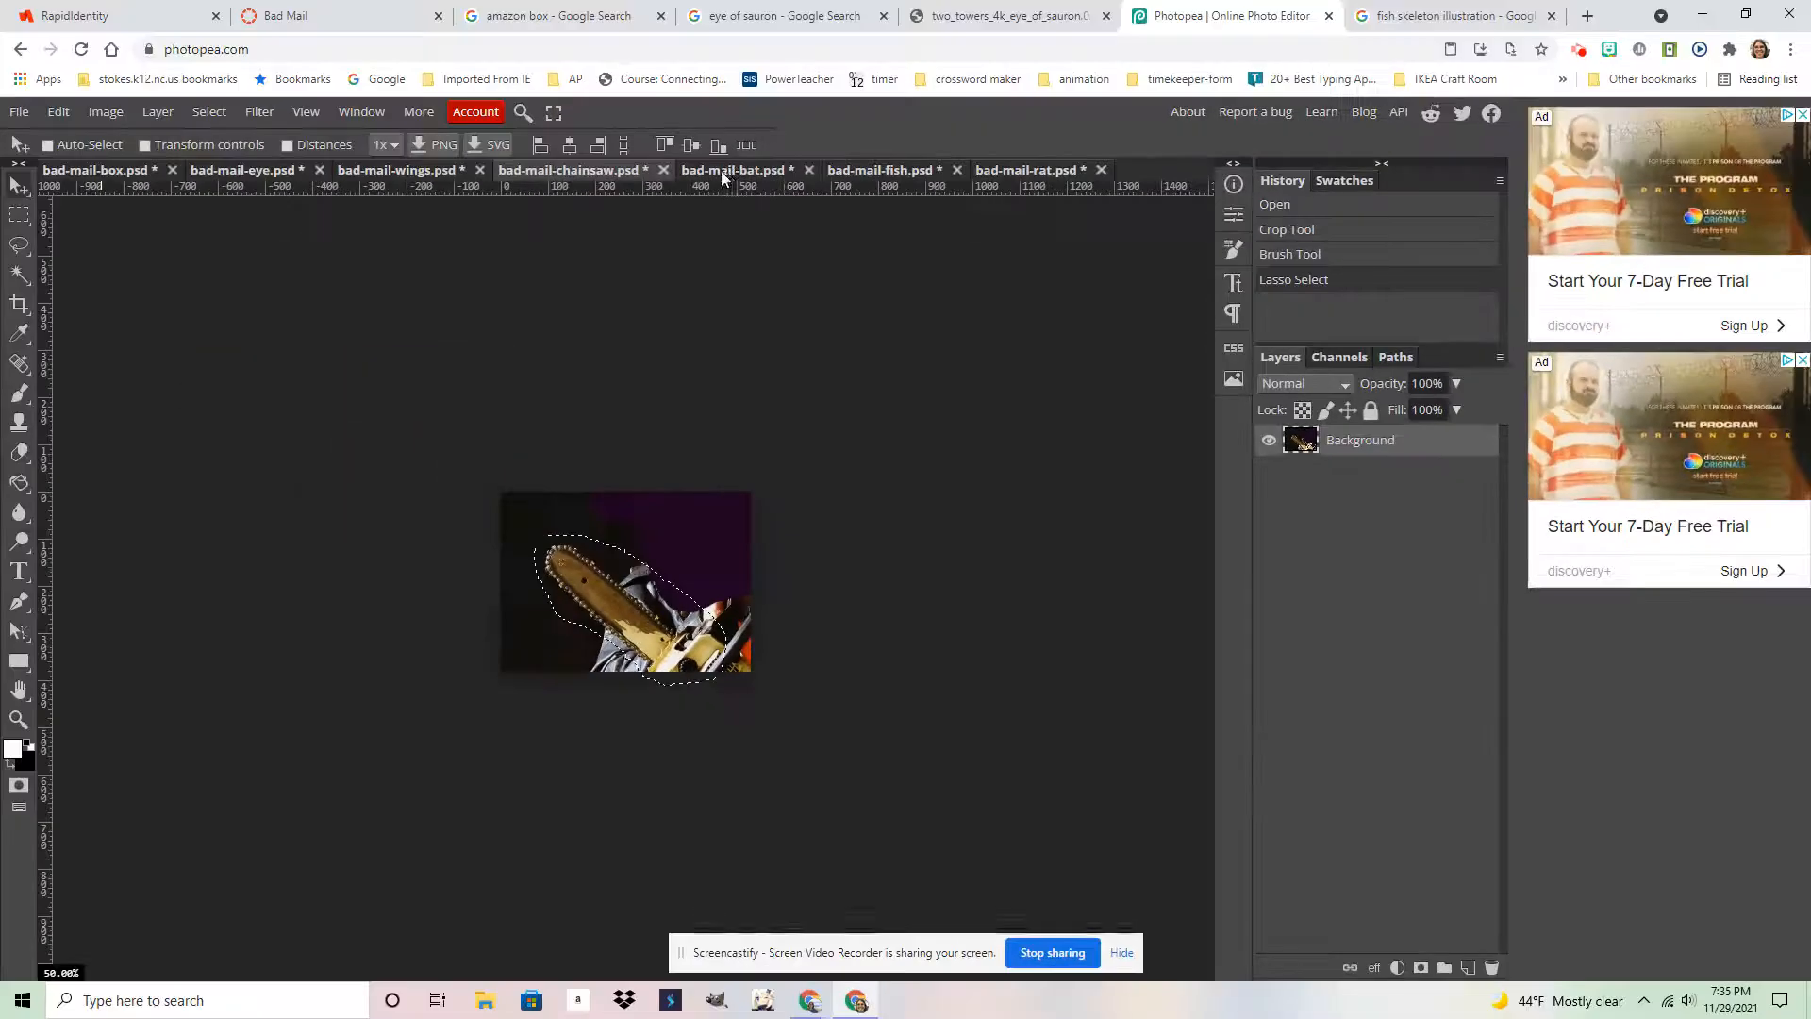
pyautogui.click(727, 171)
pyautogui.click(855, 169)
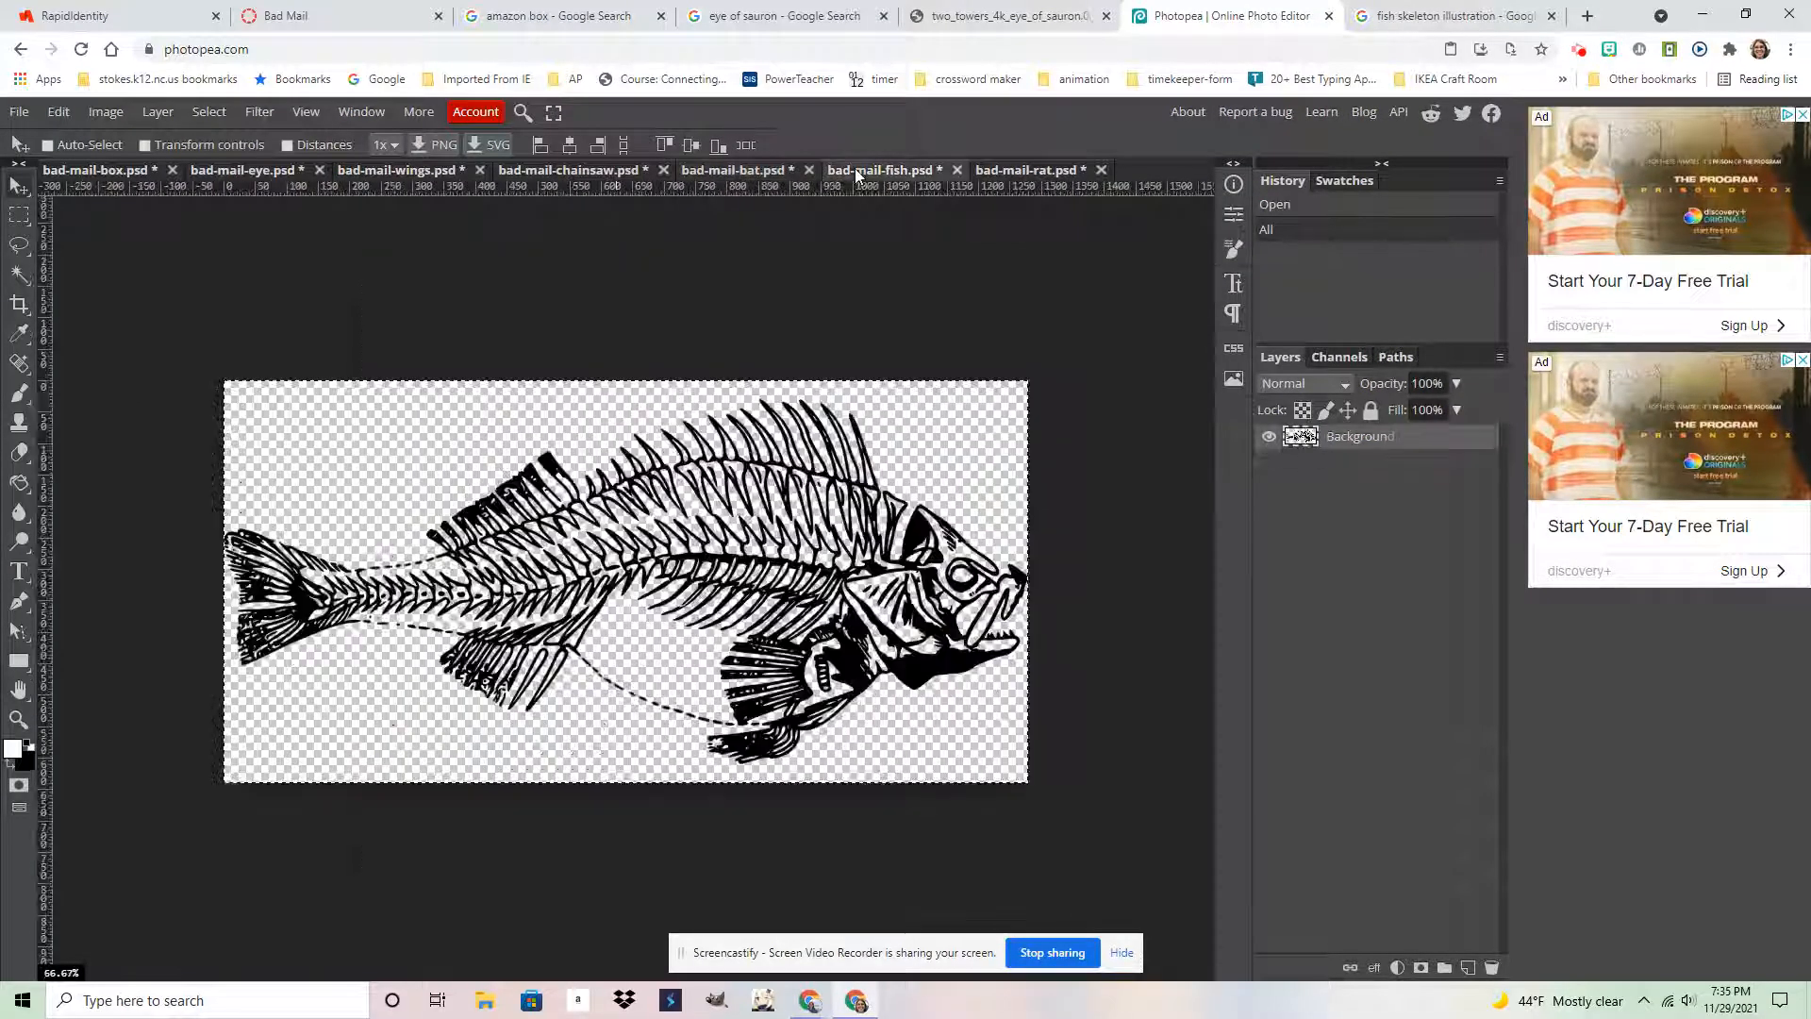
pyautogui.click(1011, 173)
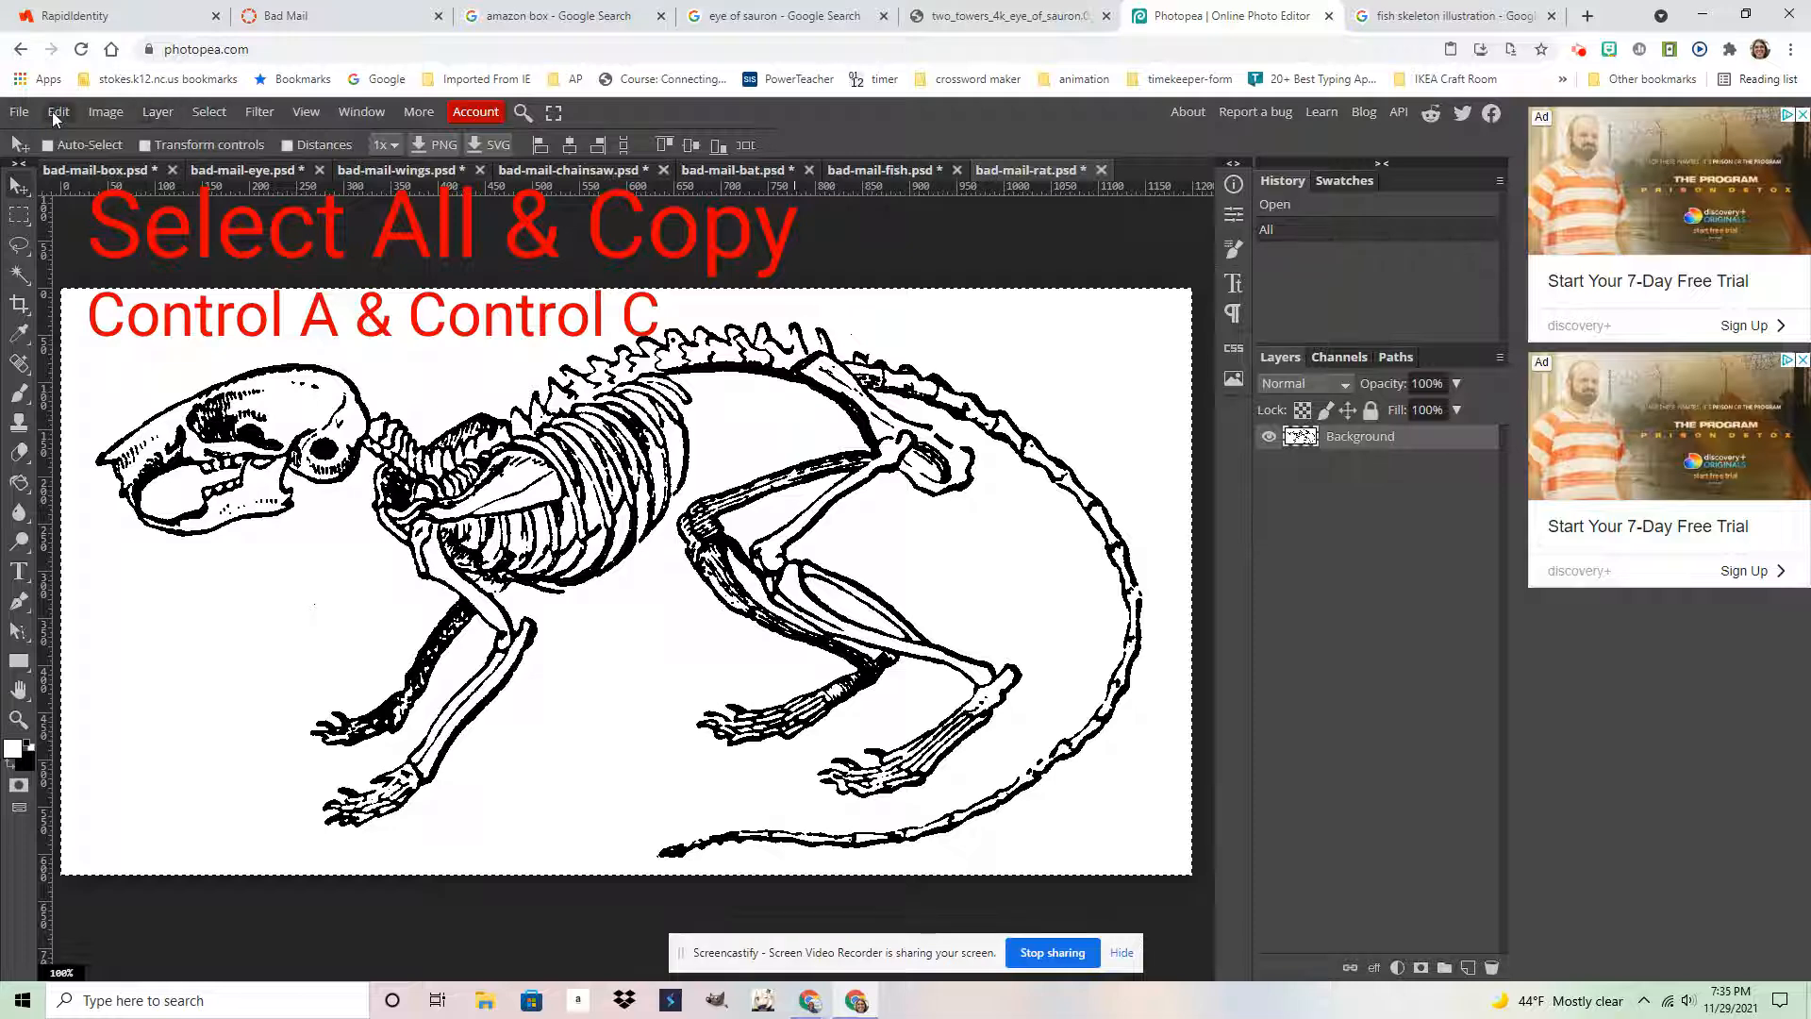
pyautogui.hotkey('ctrl', 'a')
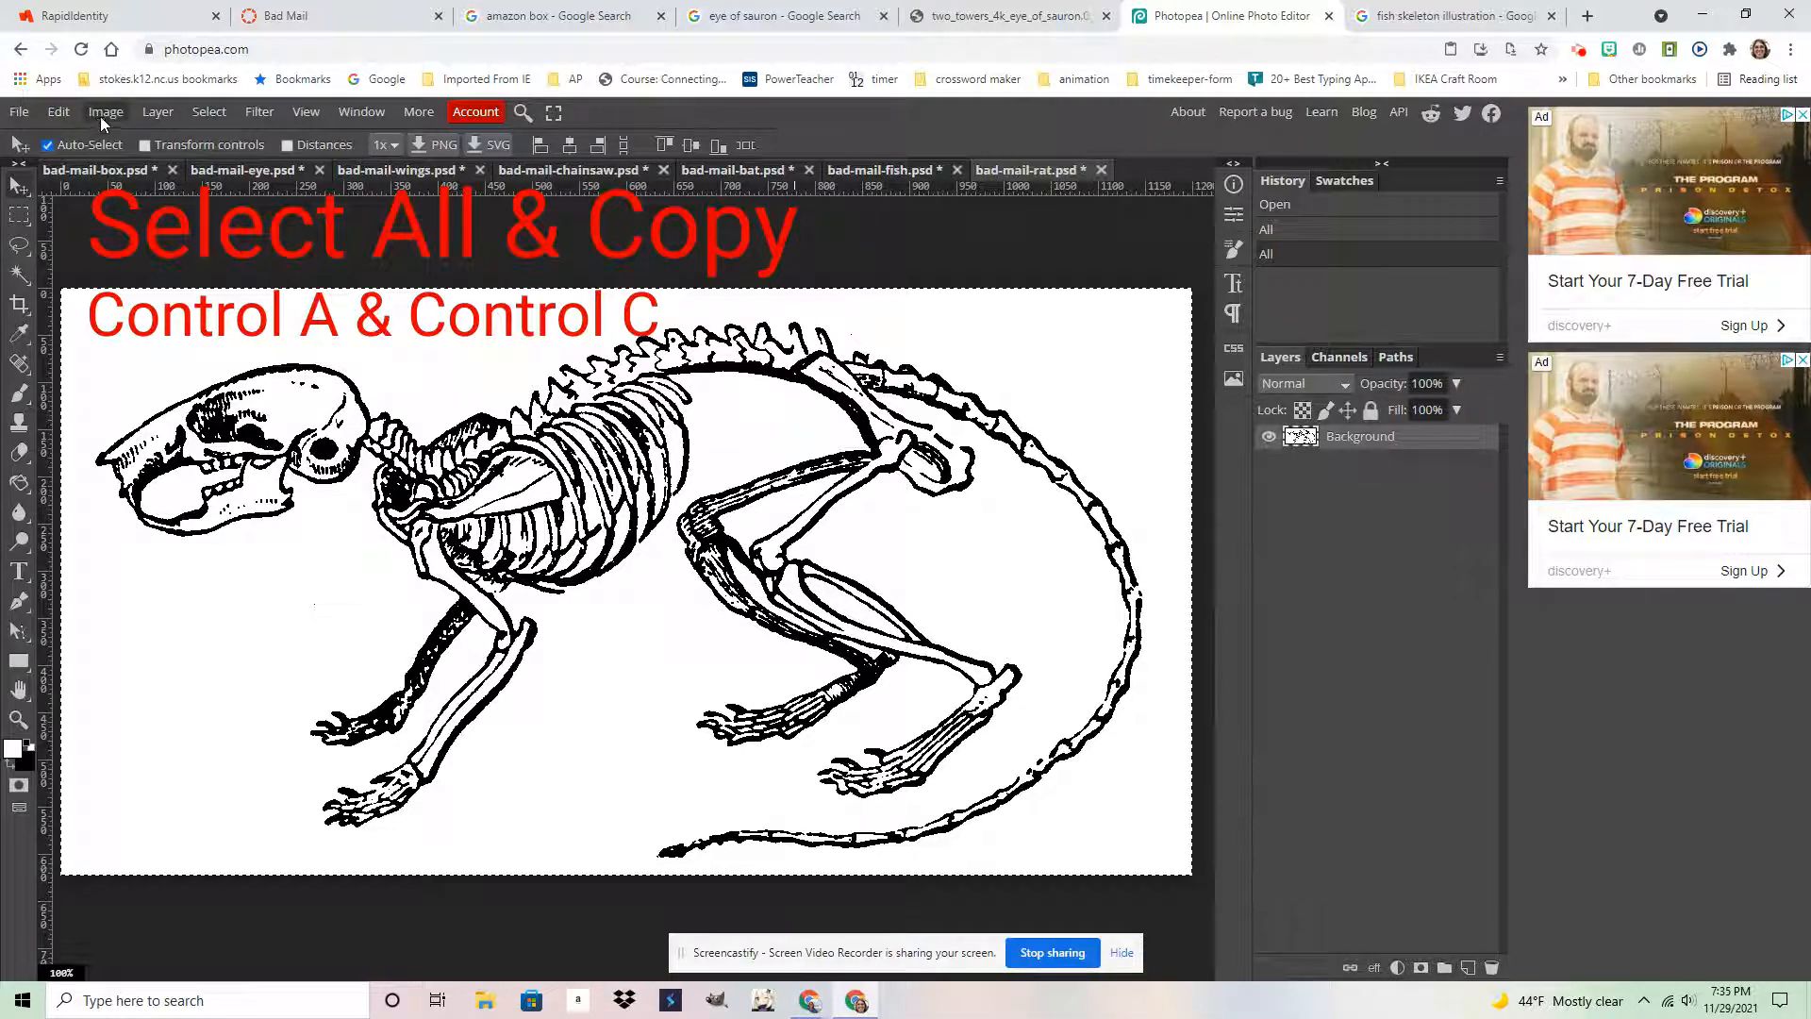
pyautogui.hotkey('ctrl', 'c')
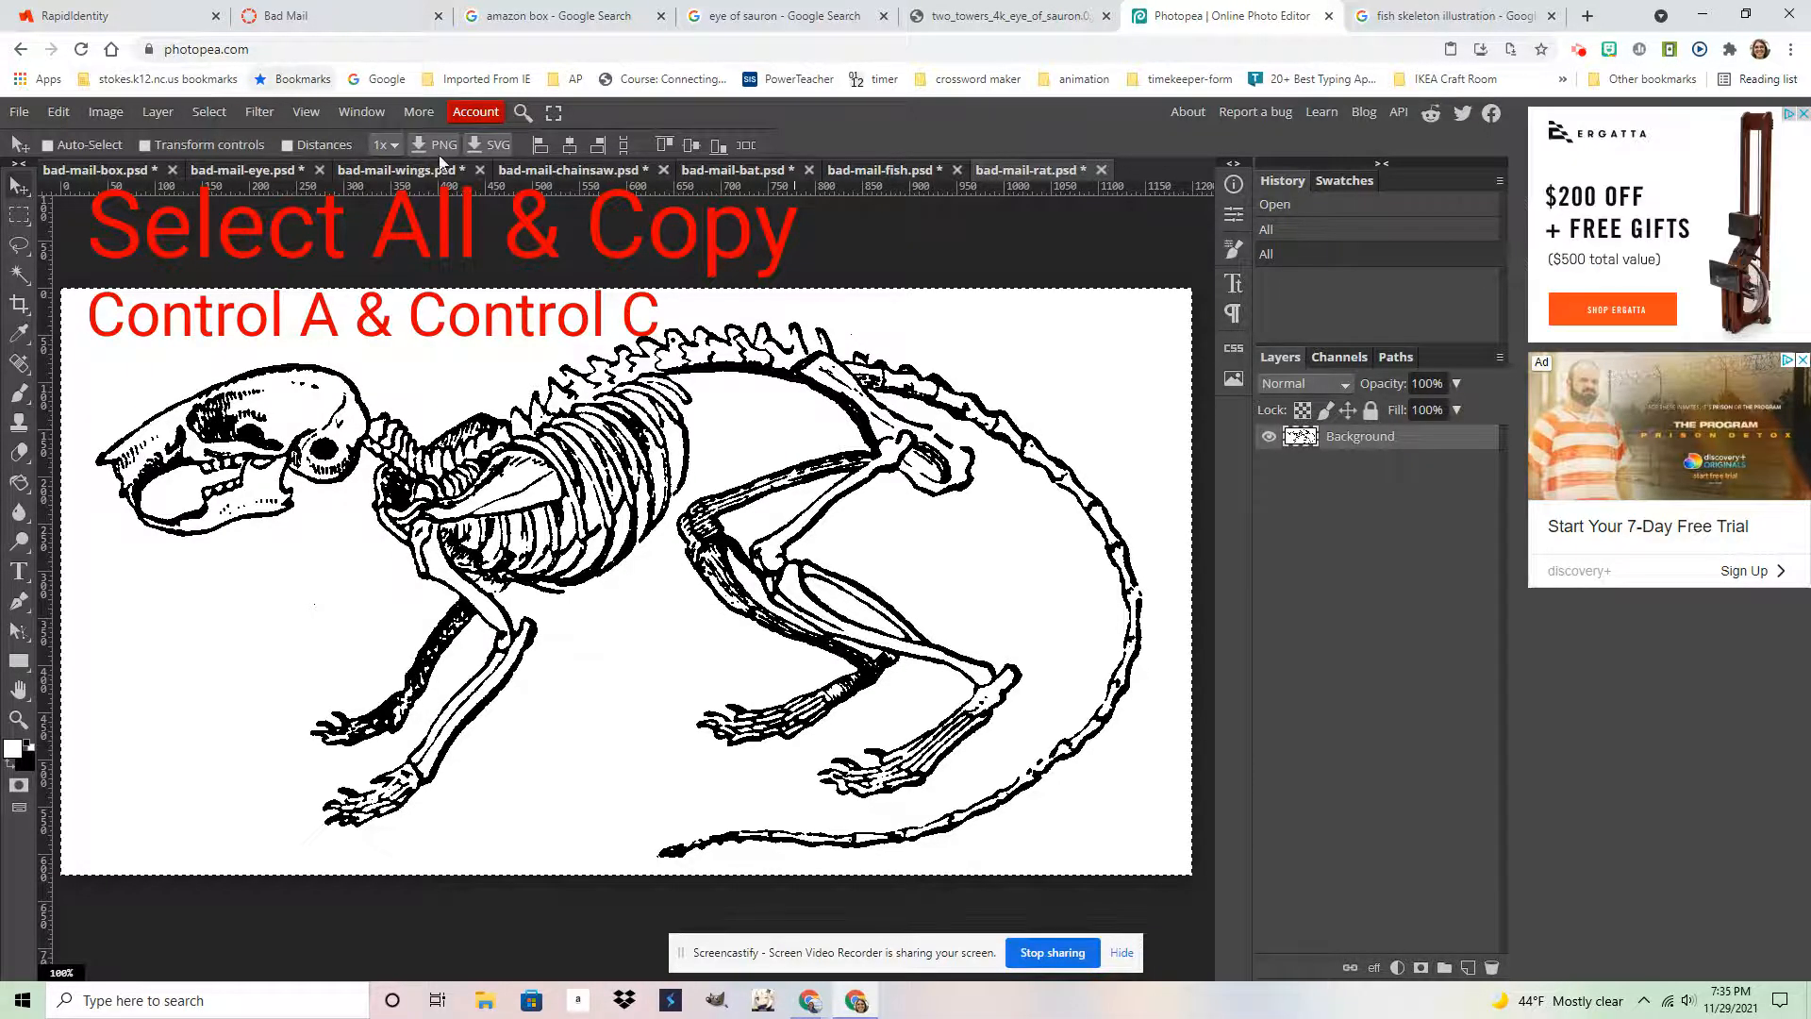
pyautogui.click(224, 177)
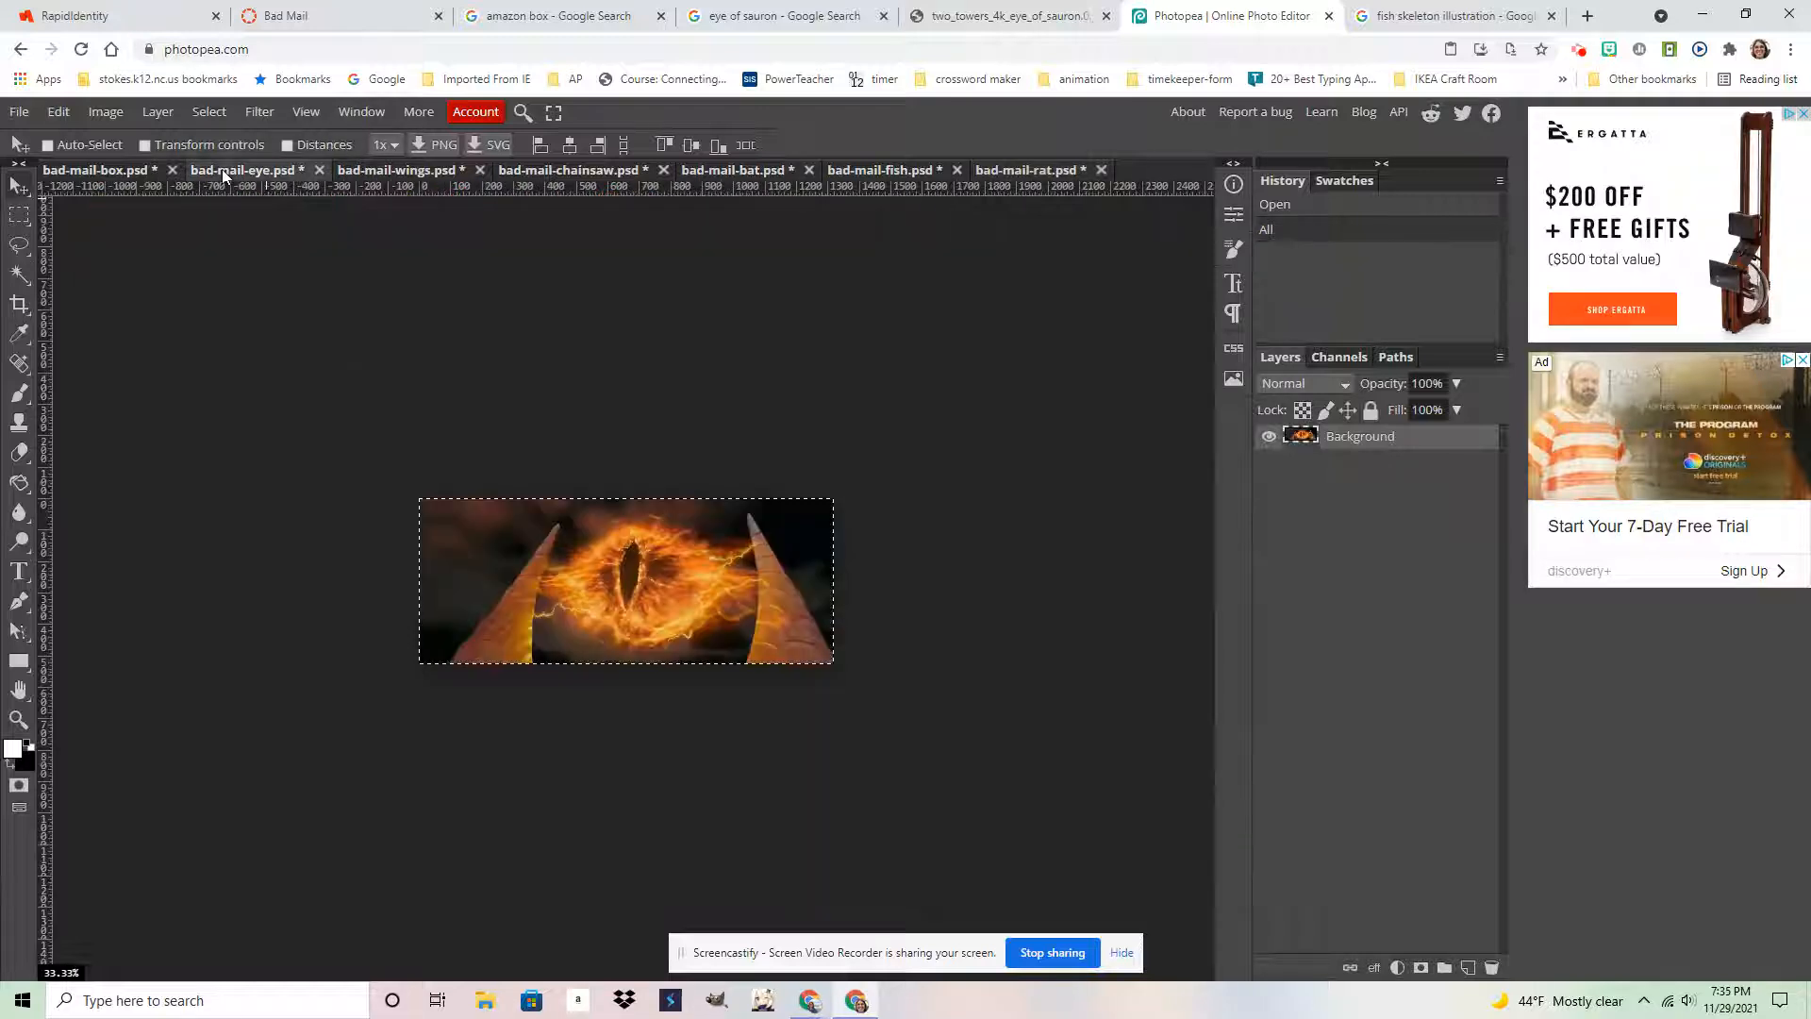
pyautogui.click(101, 172)
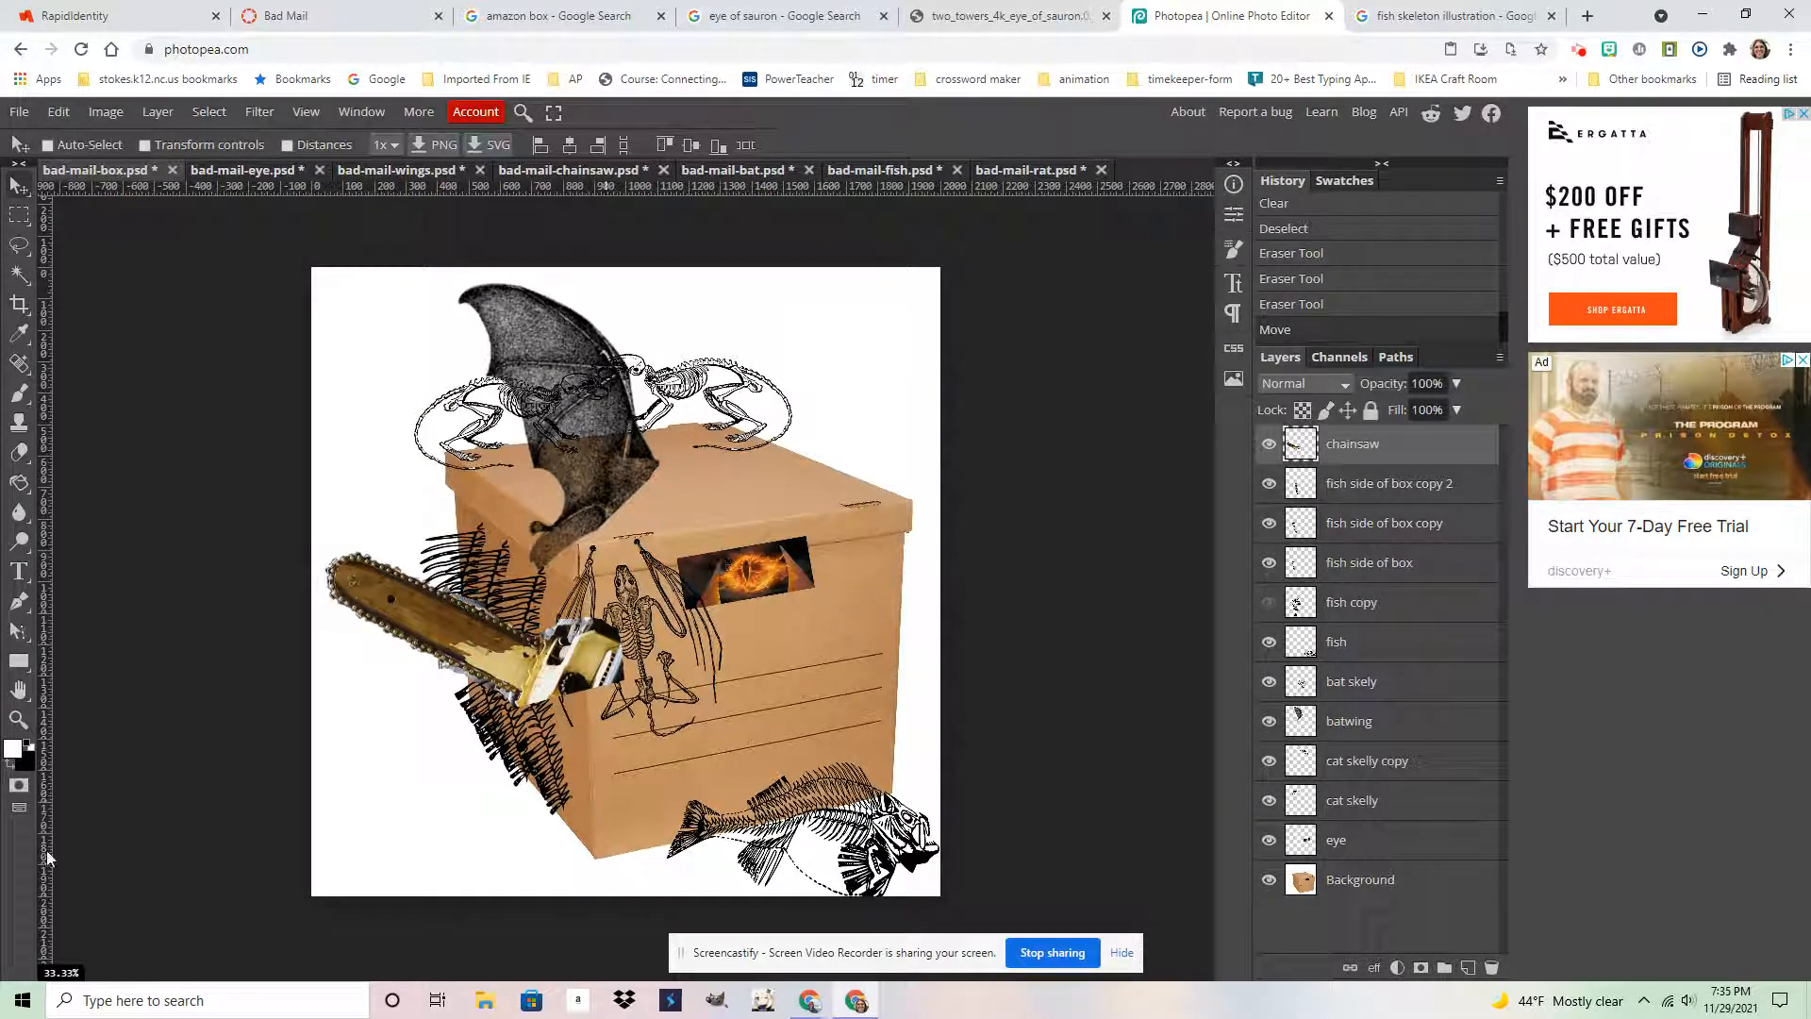
# Zoom in on the fiery eye sitting on the box
pyautogui.click(18, 719)
pyautogui.keyDown('alt'); pyautogui.click(748, 568); pyautogui.keyUp('alt')
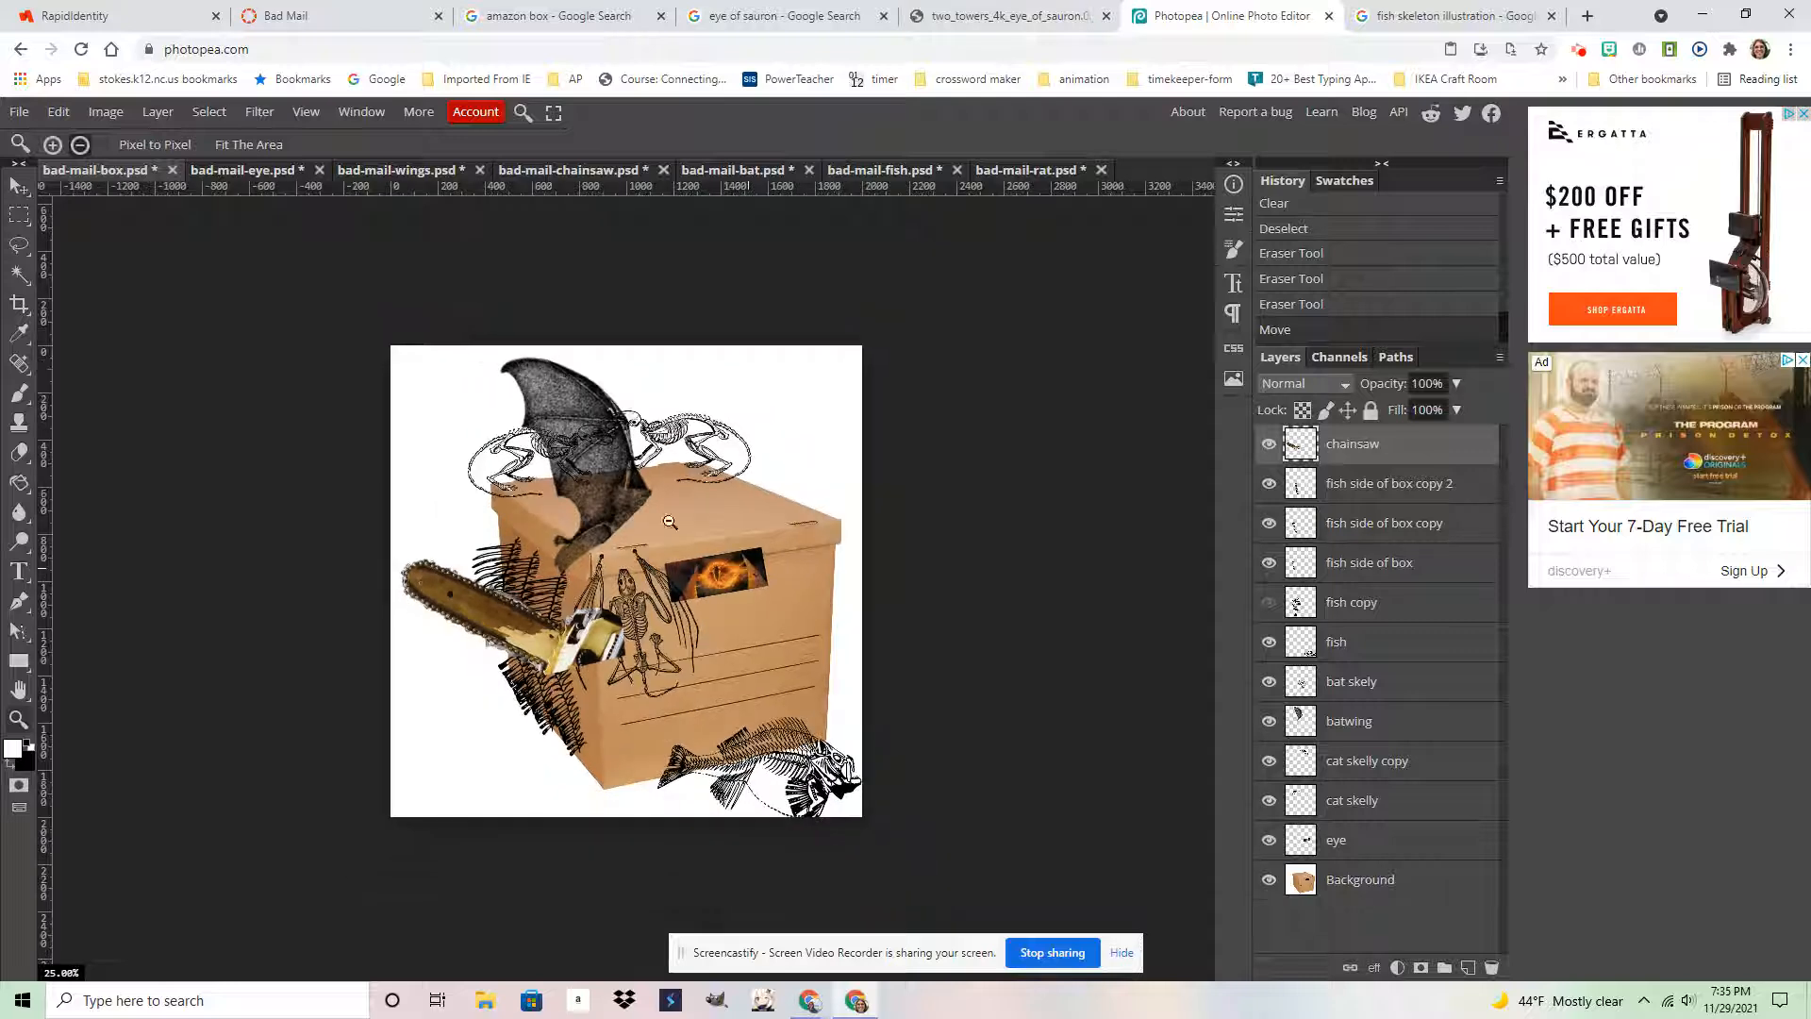
pyautogui.click(54, 146)
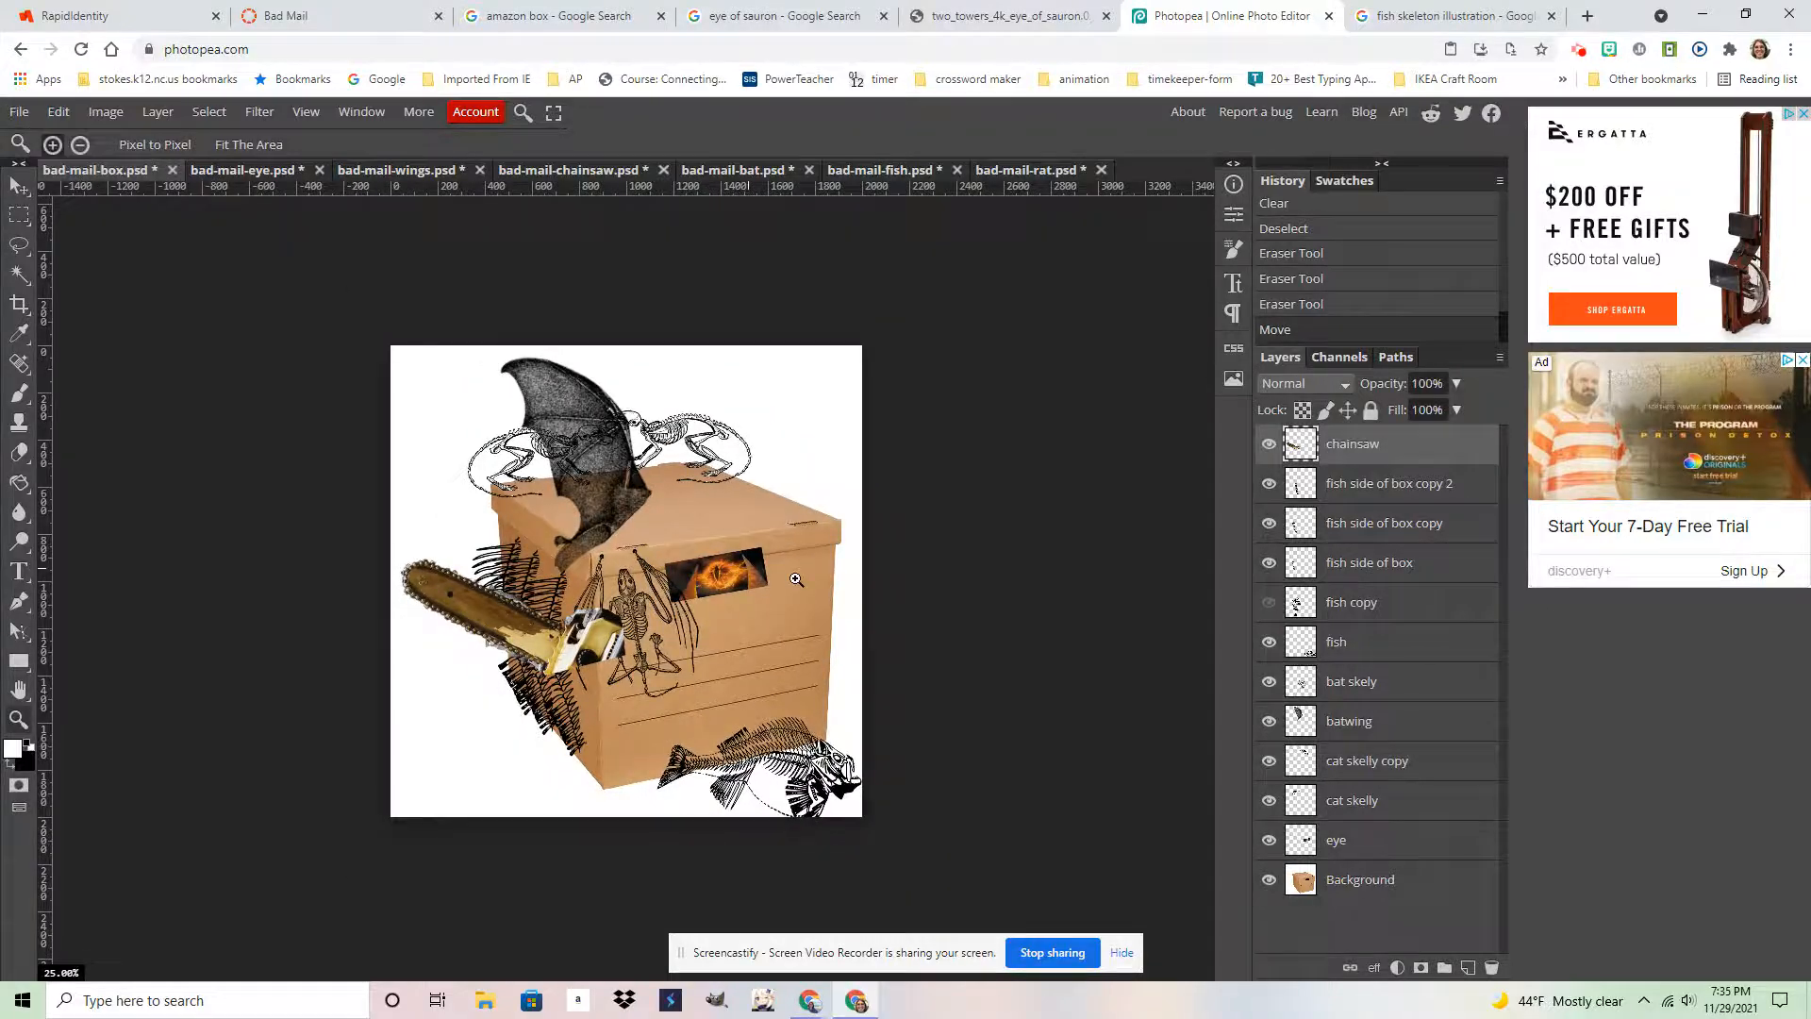
pyautogui.click(716, 567)
pyautogui.click(716, 567)
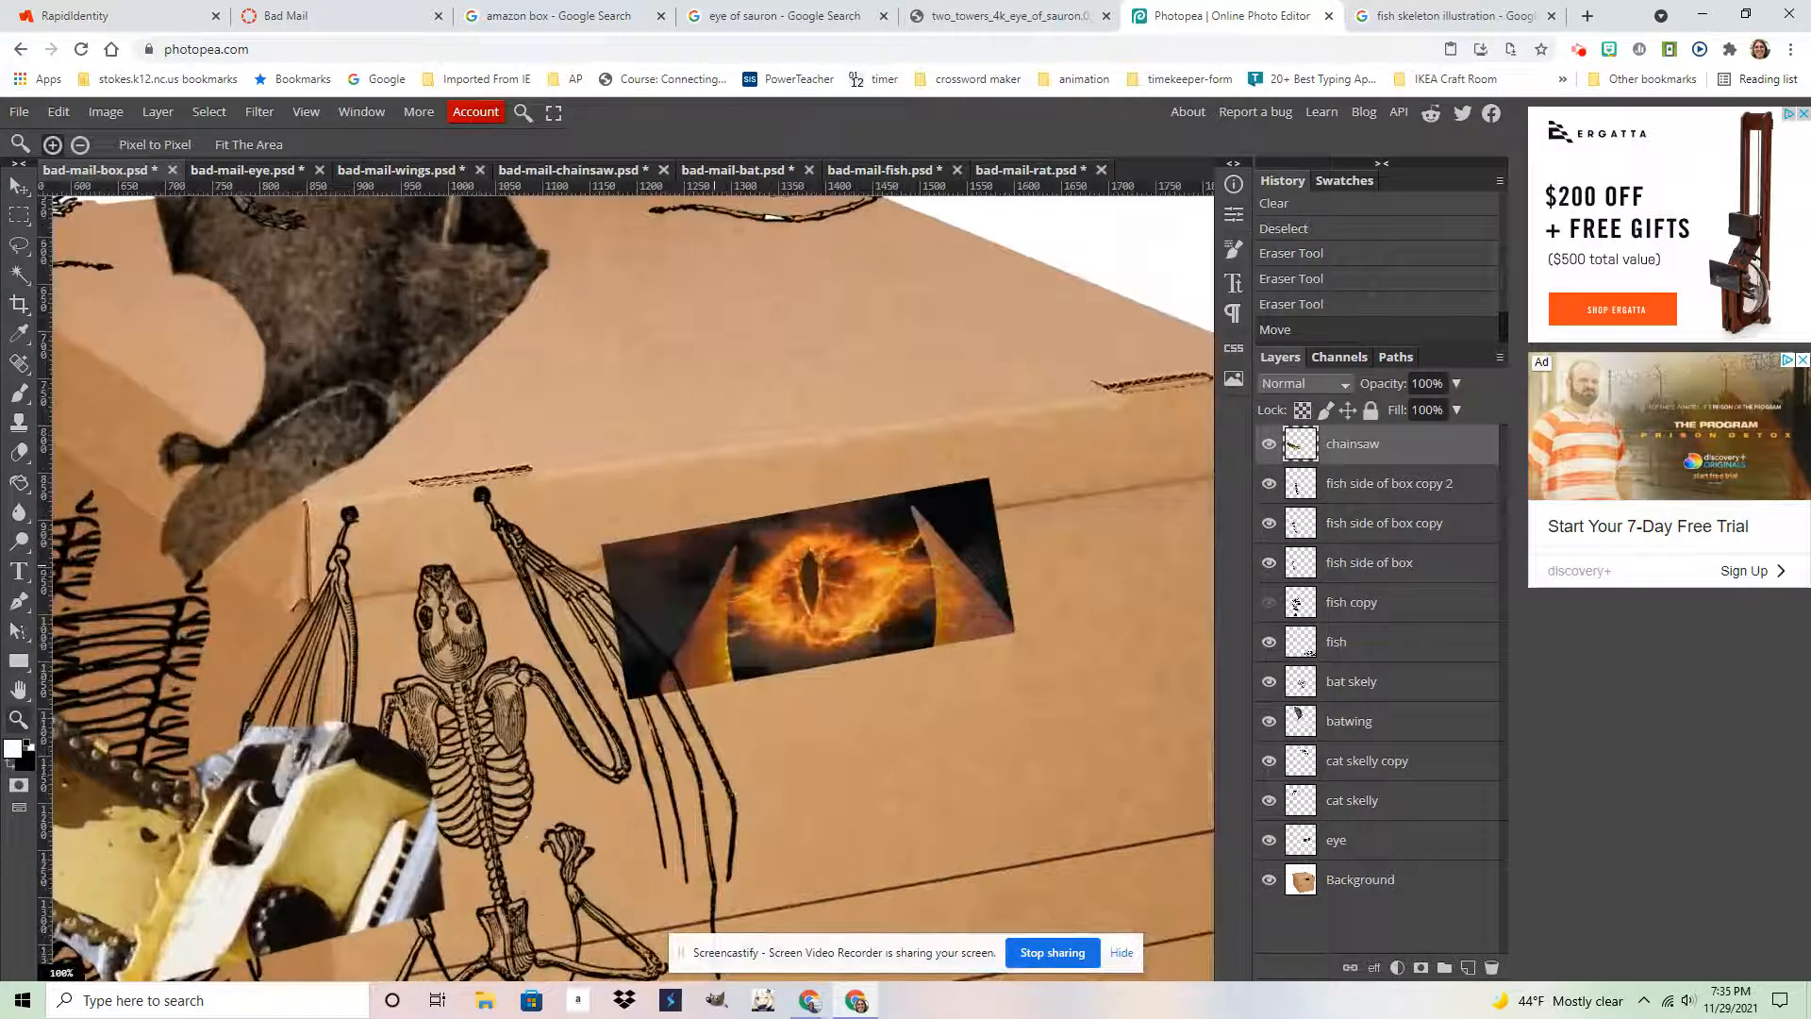
pyautogui.click(1121, 952)
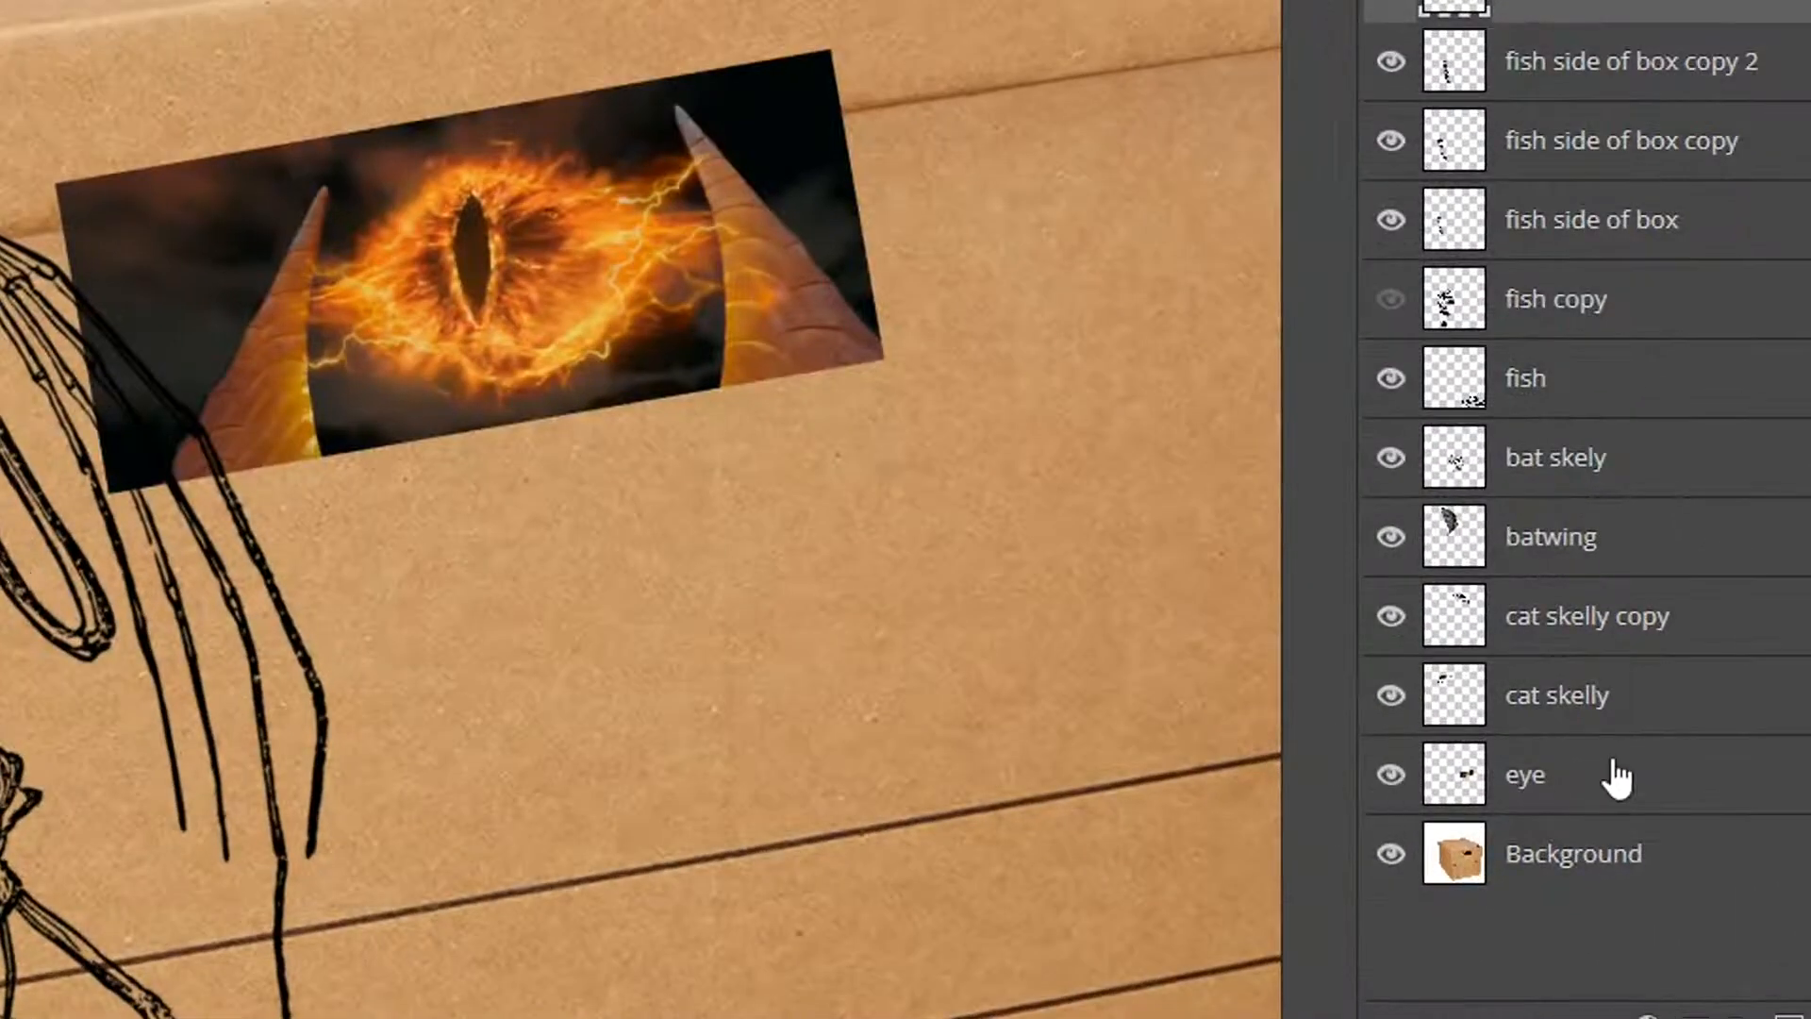
# Set the eye layer to 45% opacity, nudge it into the handle hole and rotate it slightly
pyautogui.click(1615, 779)
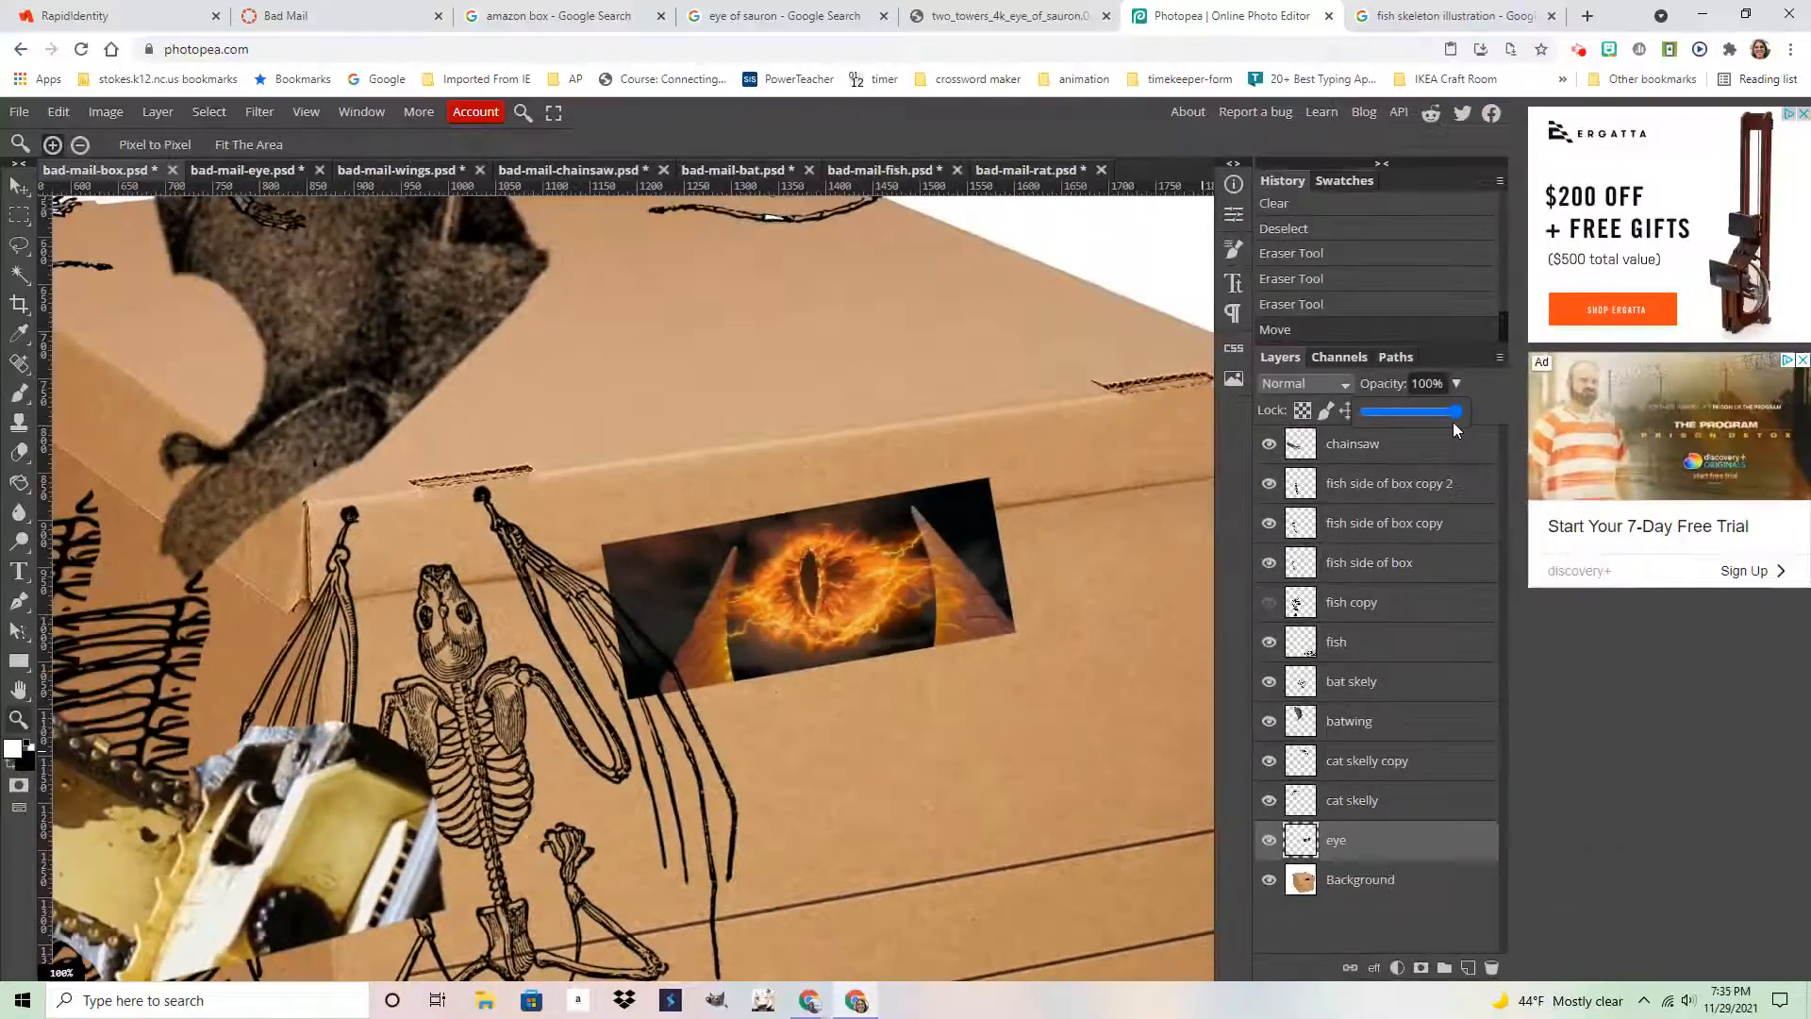
pyautogui.moveTo(1434, 411); pyautogui.dragTo(1407, 412)
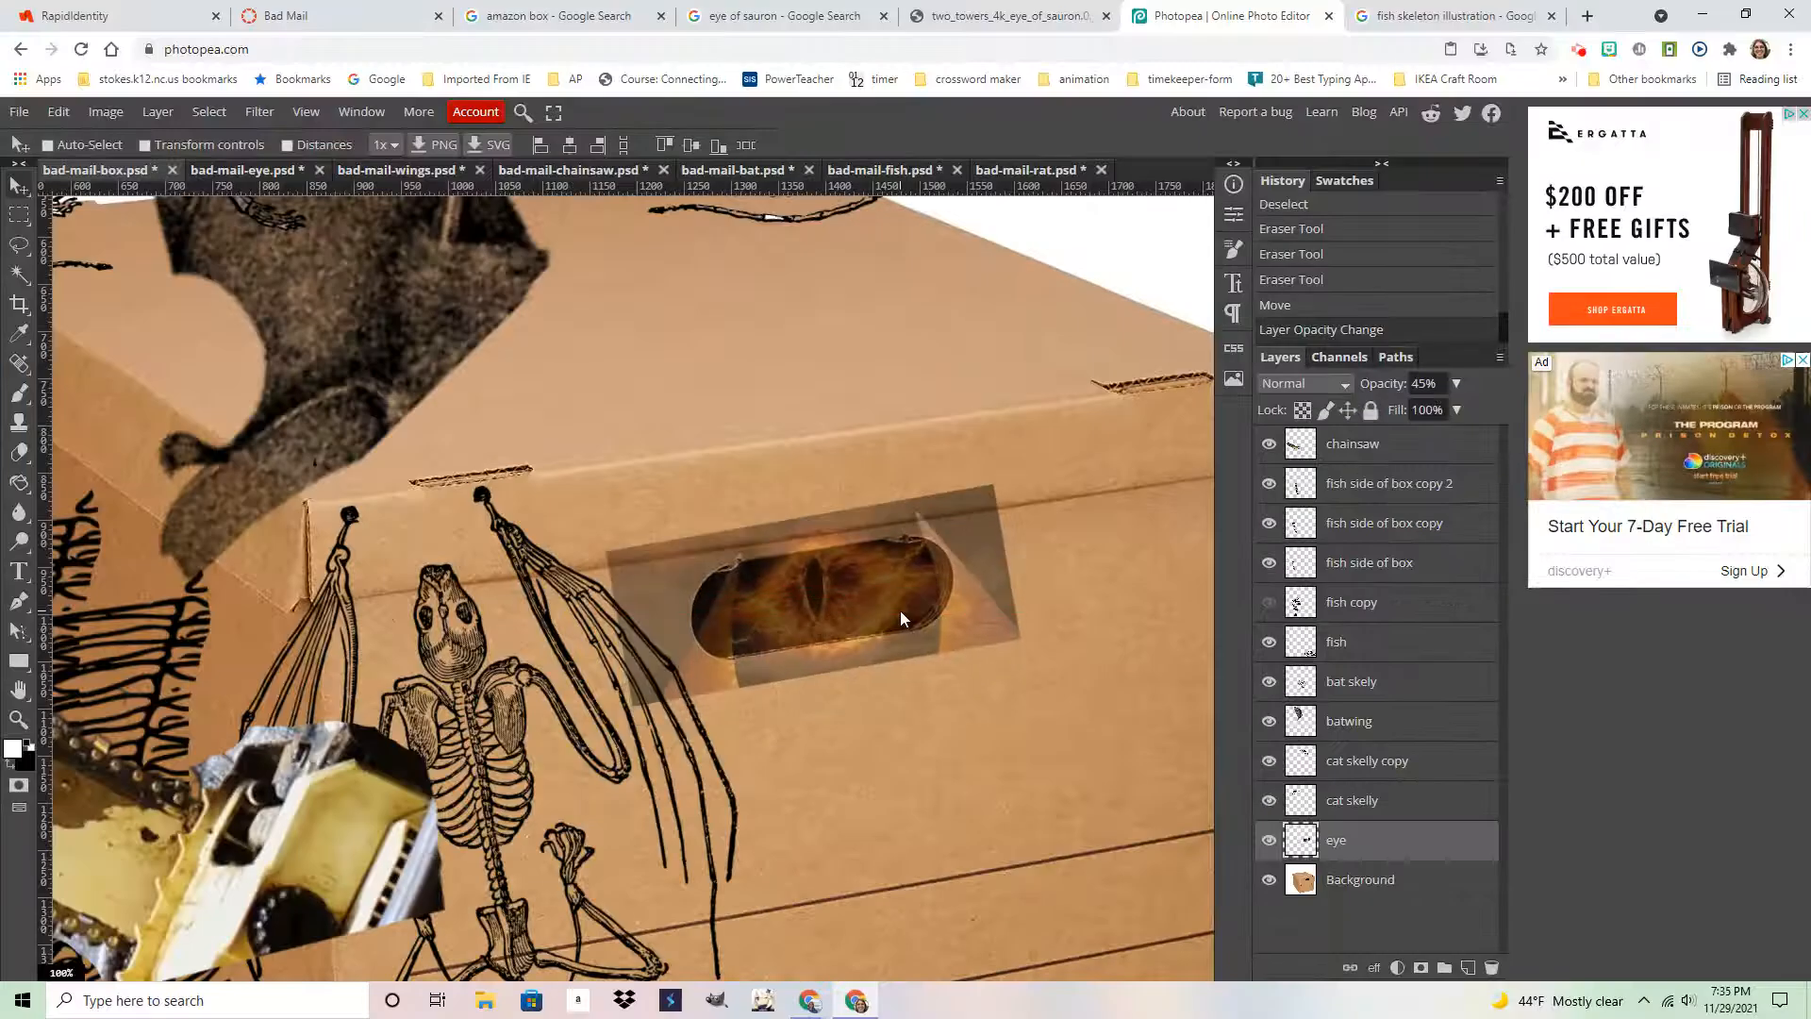
pyautogui.moveTo(903, 621); pyautogui.dragTo(904, 615)
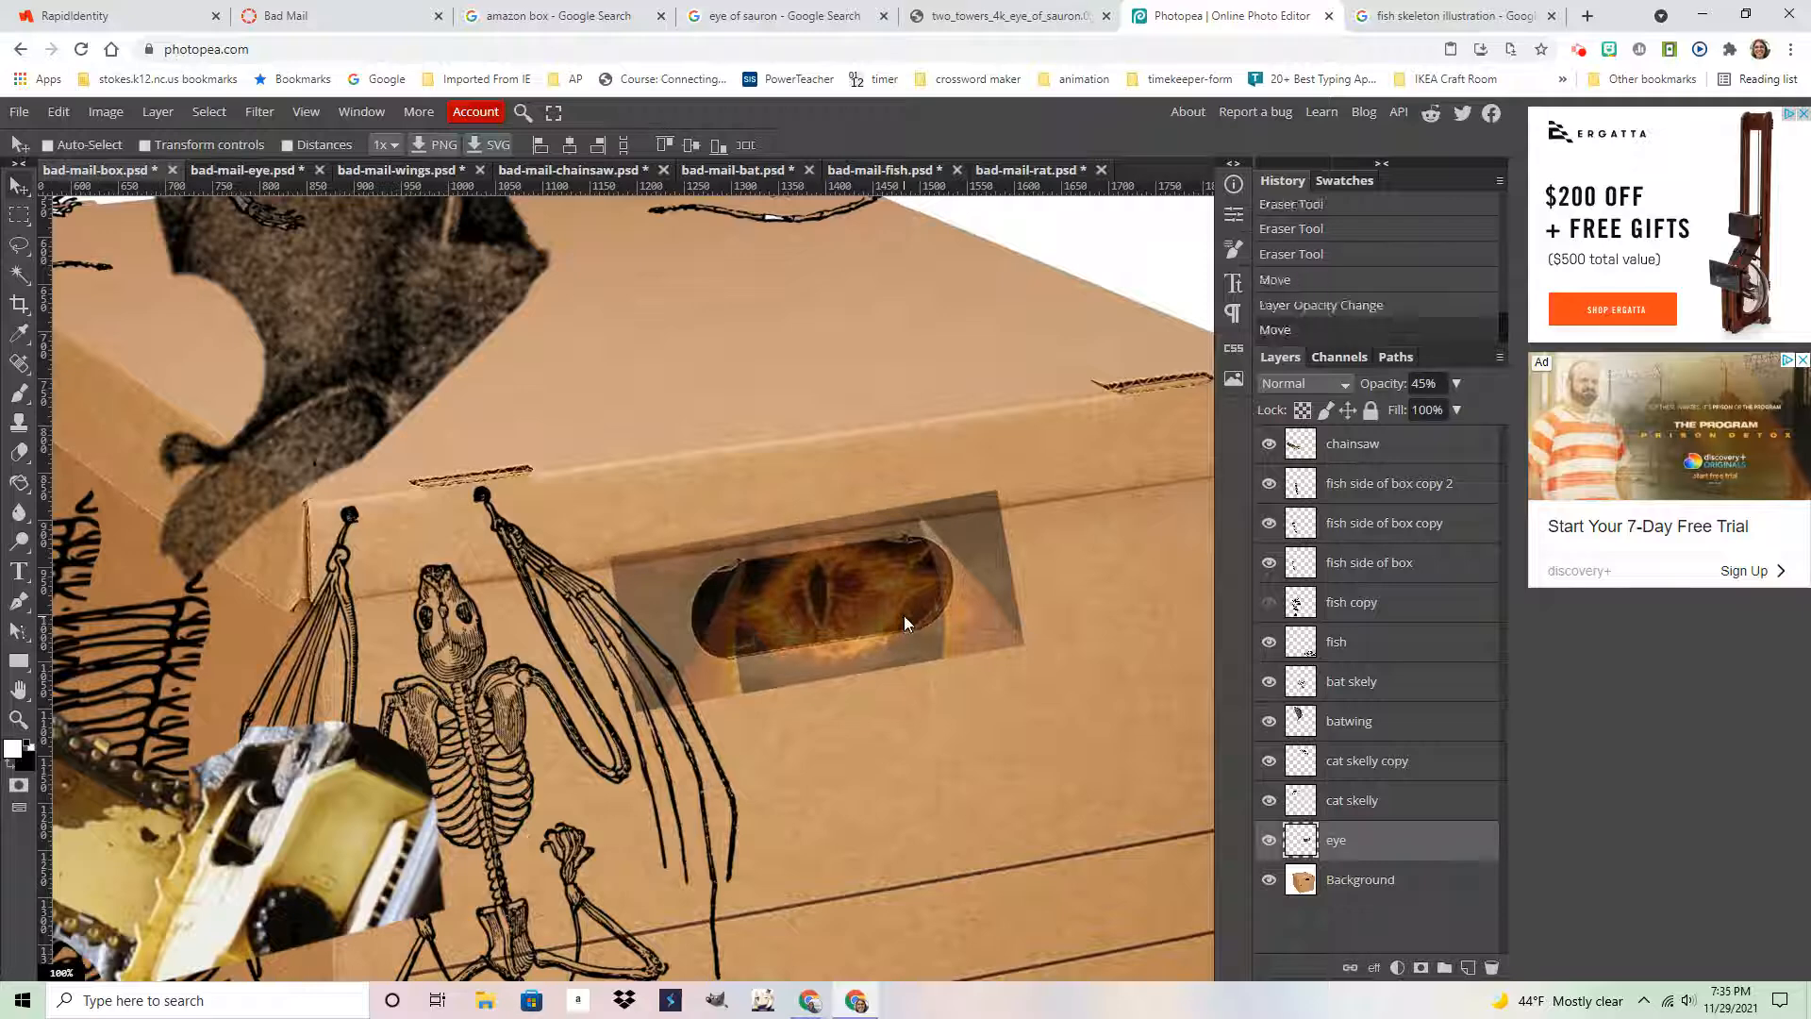
pyautogui.click(60, 111)
pyautogui.click(145, 542)
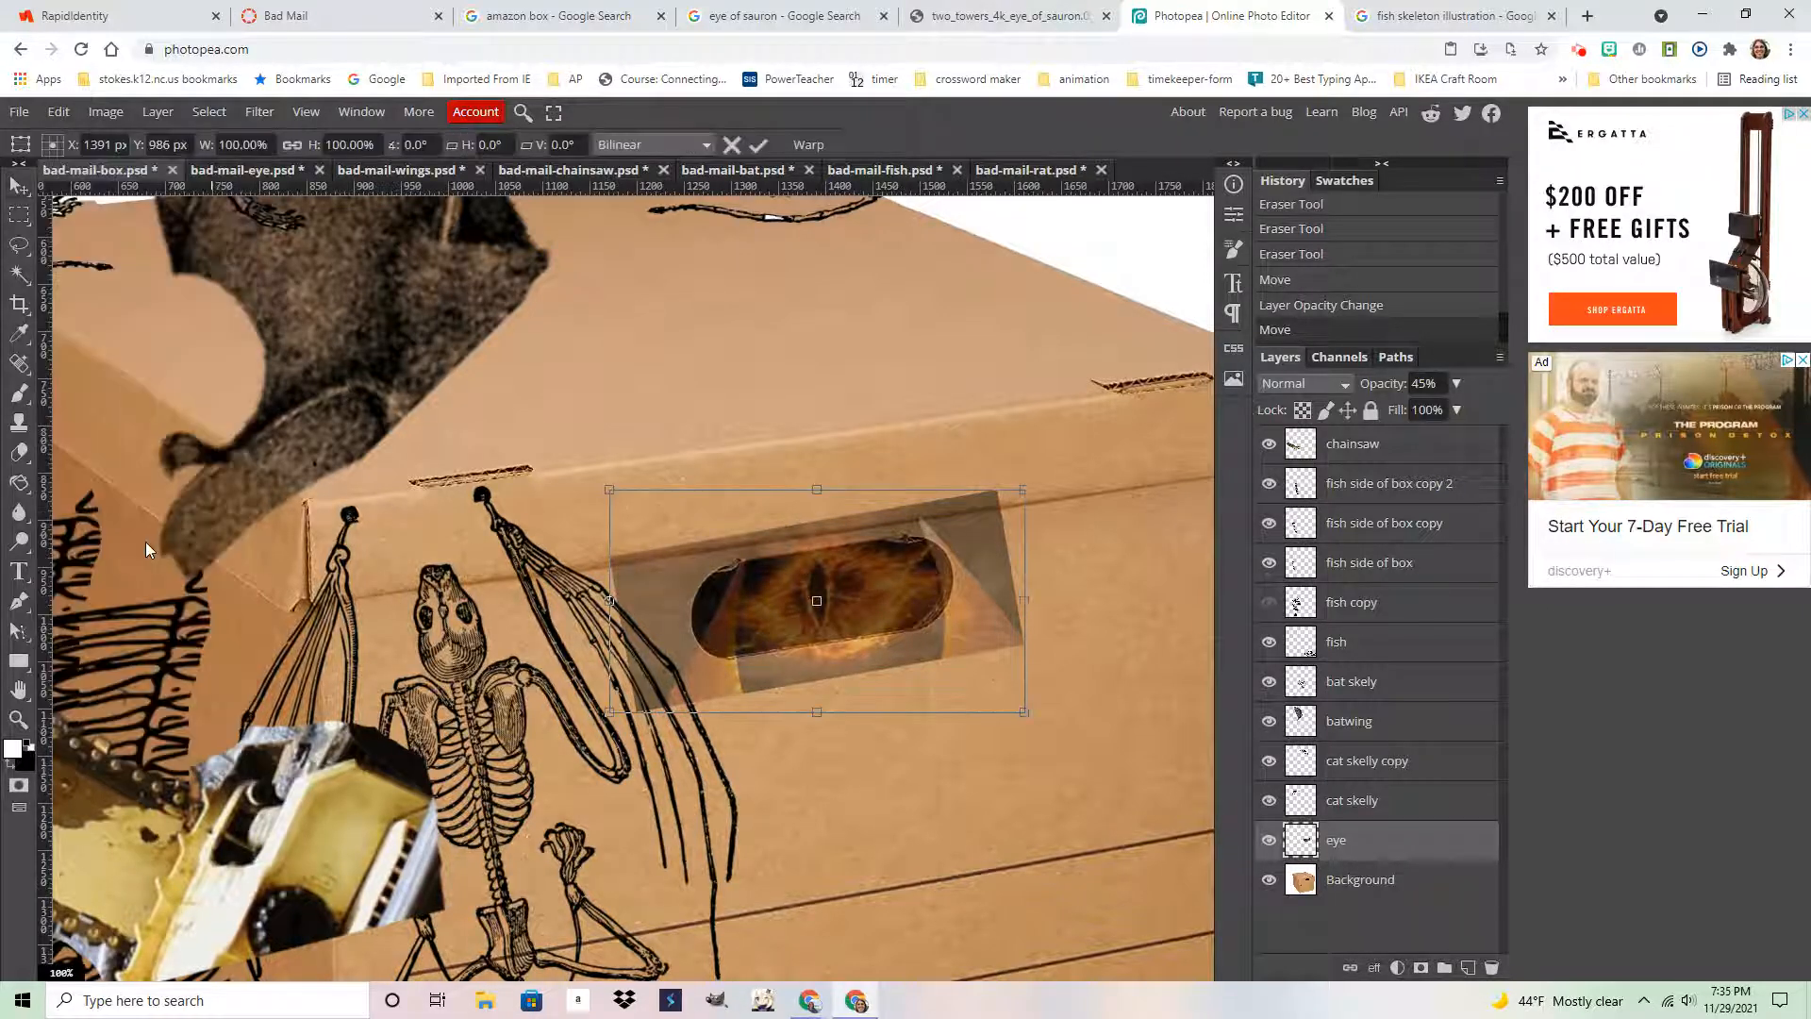
pyautogui.moveTo(1039, 711); pyautogui.dragTo(1045, 721)
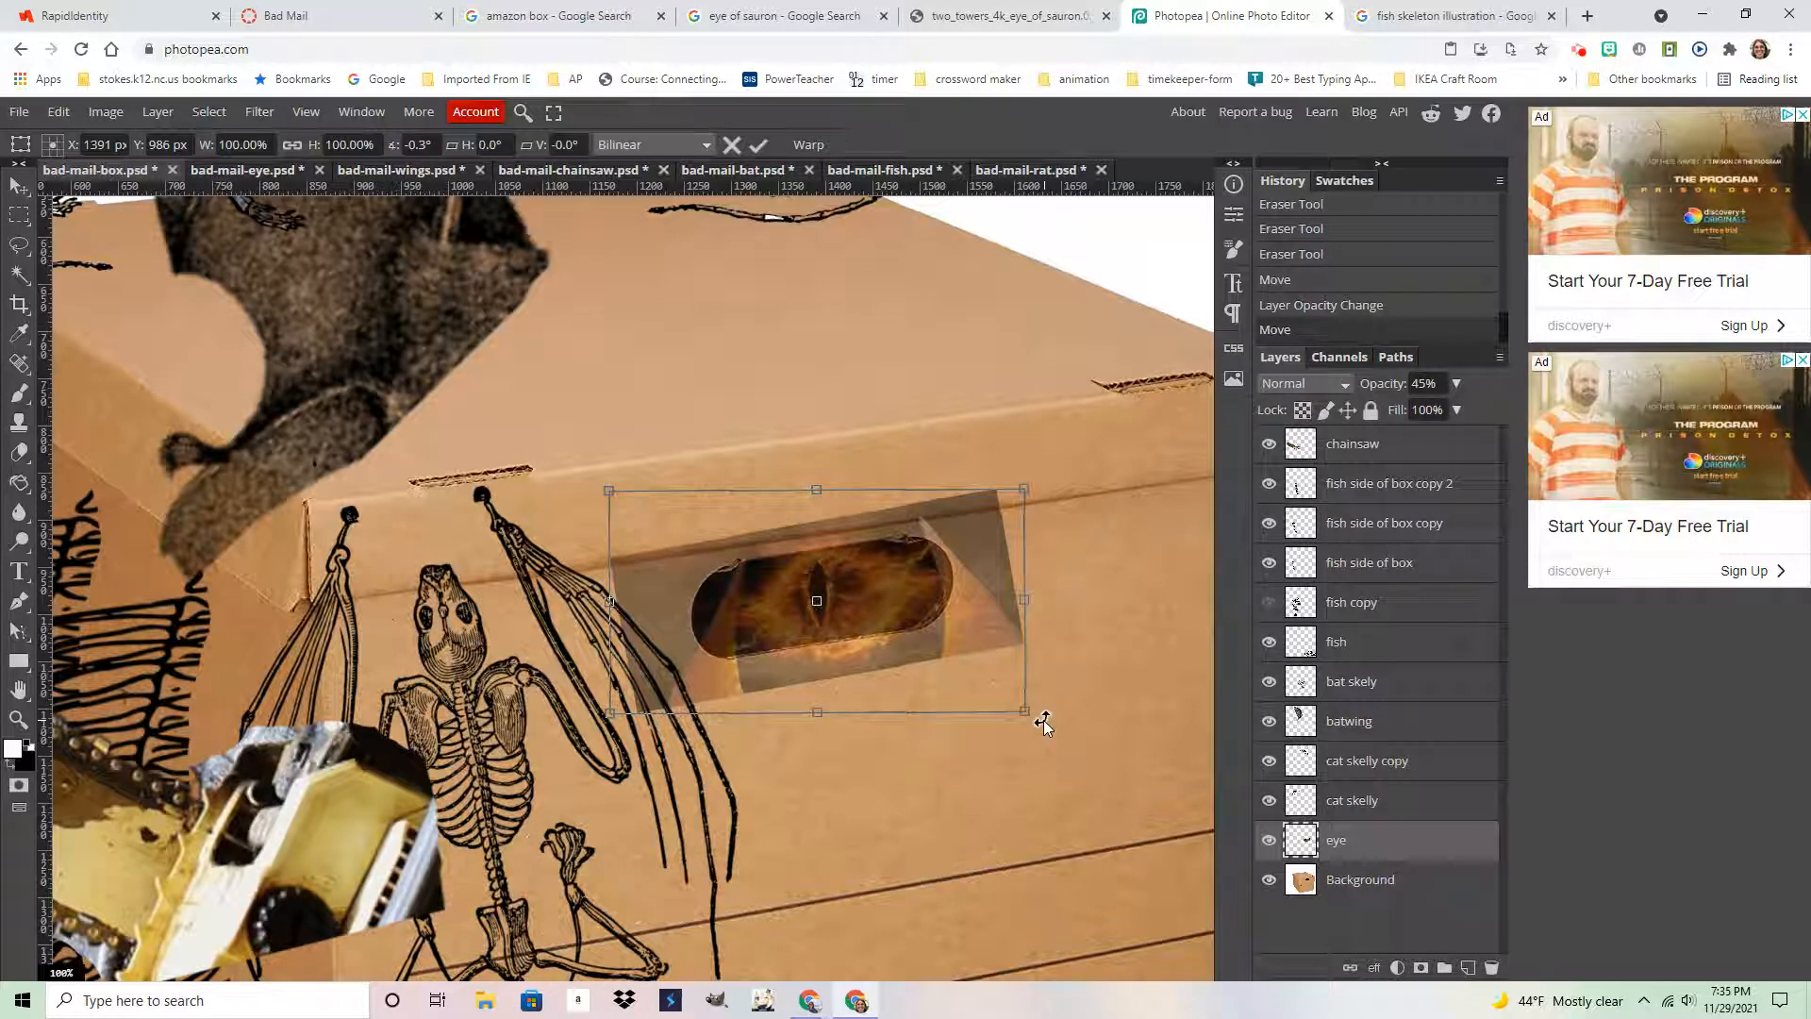
pyautogui.press('Return')
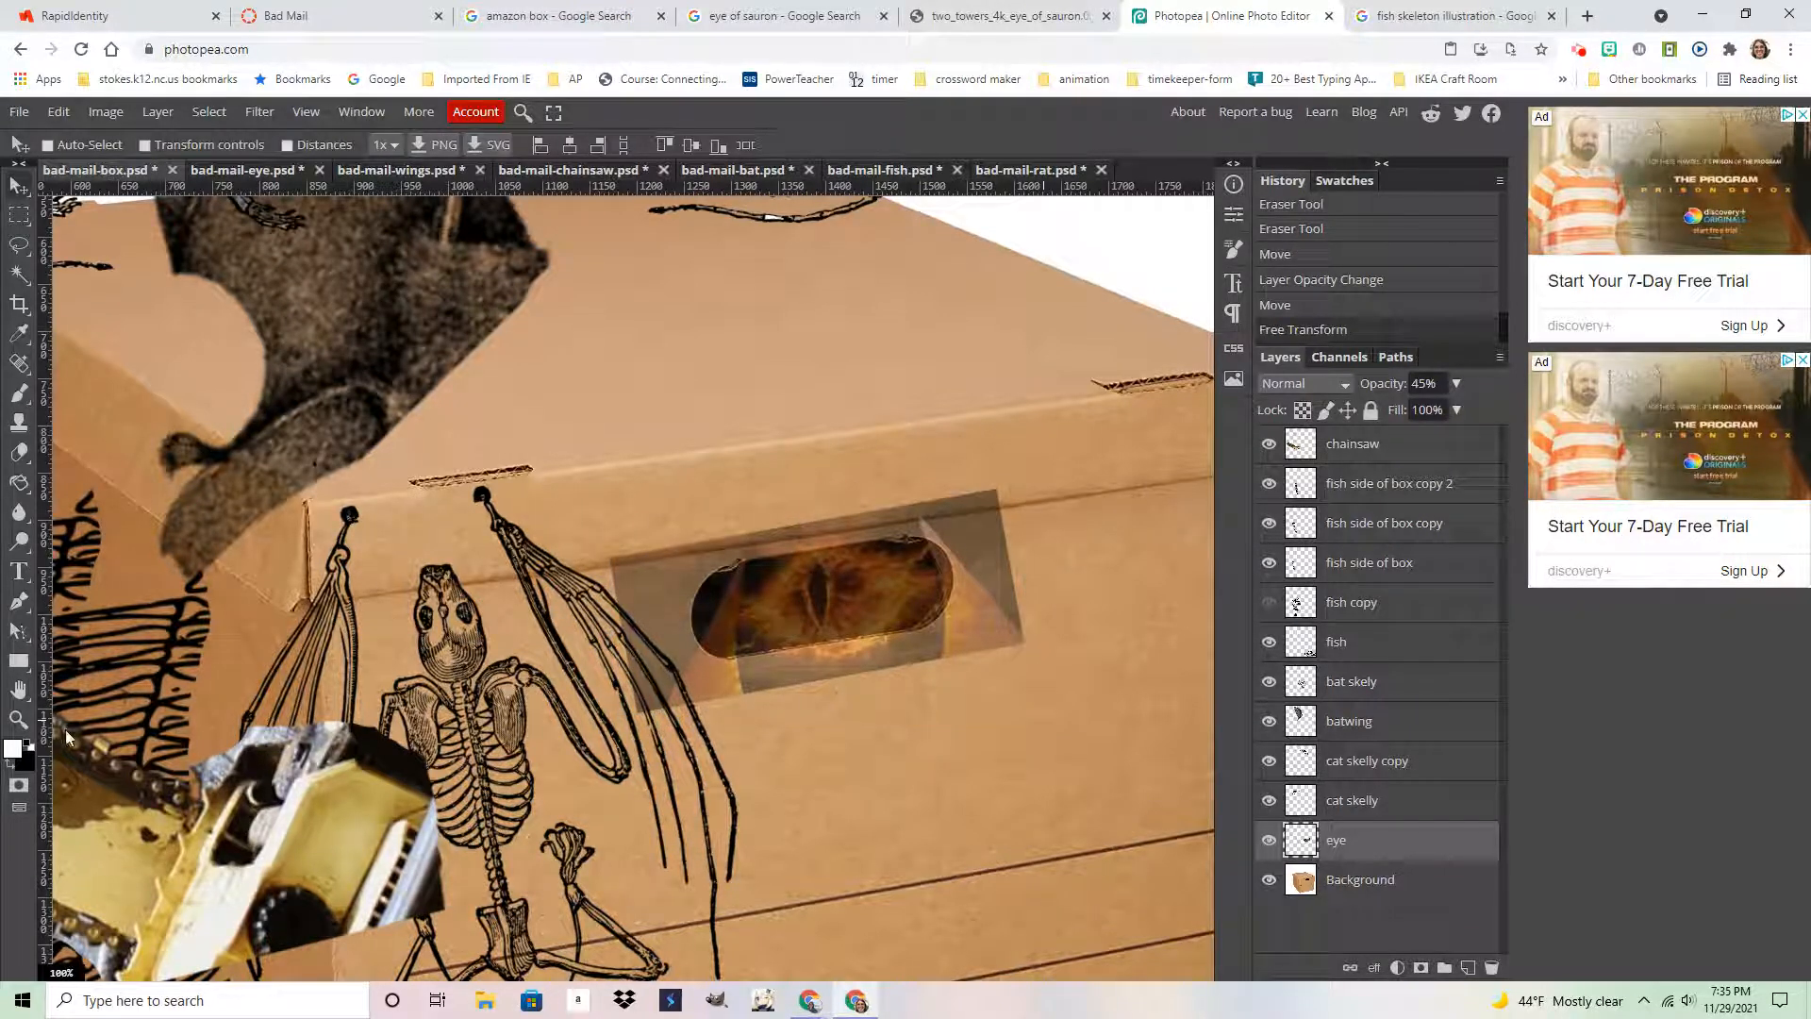
pyautogui.click(18, 719)
pyautogui.click(807, 604)
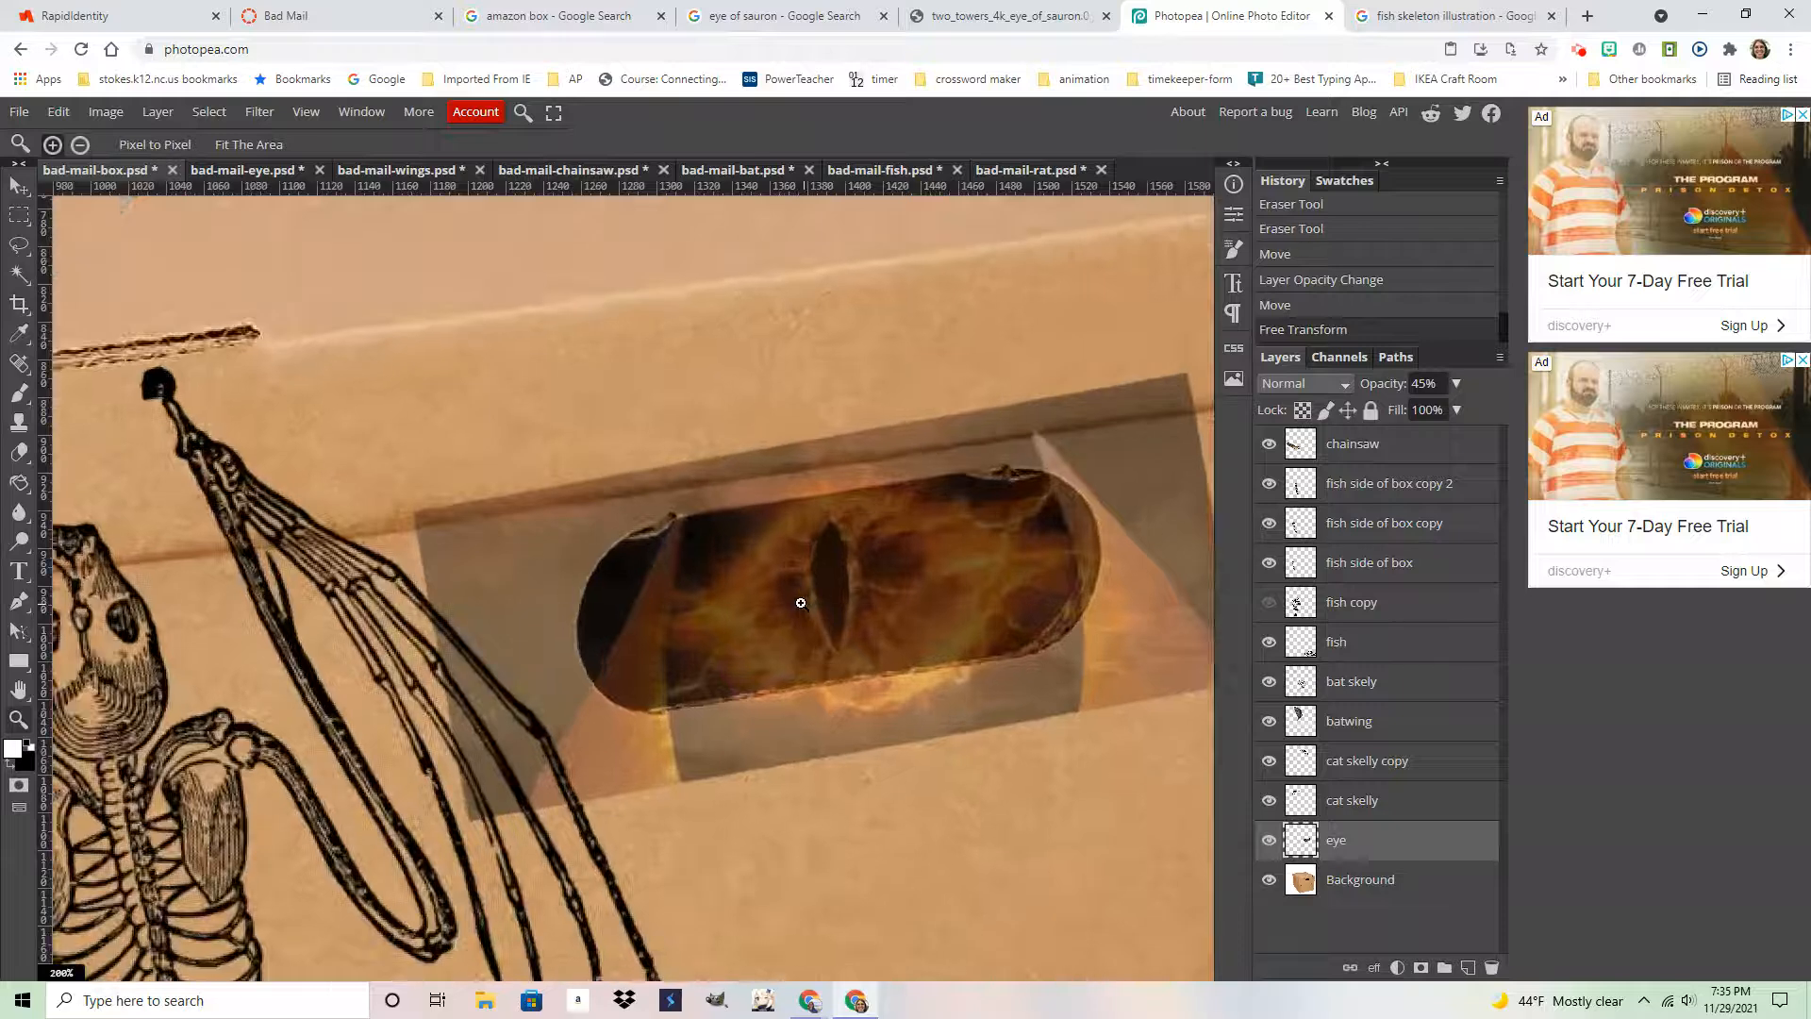
pyautogui.moveTo(891, 585); pyautogui.dragTo(663, 553)
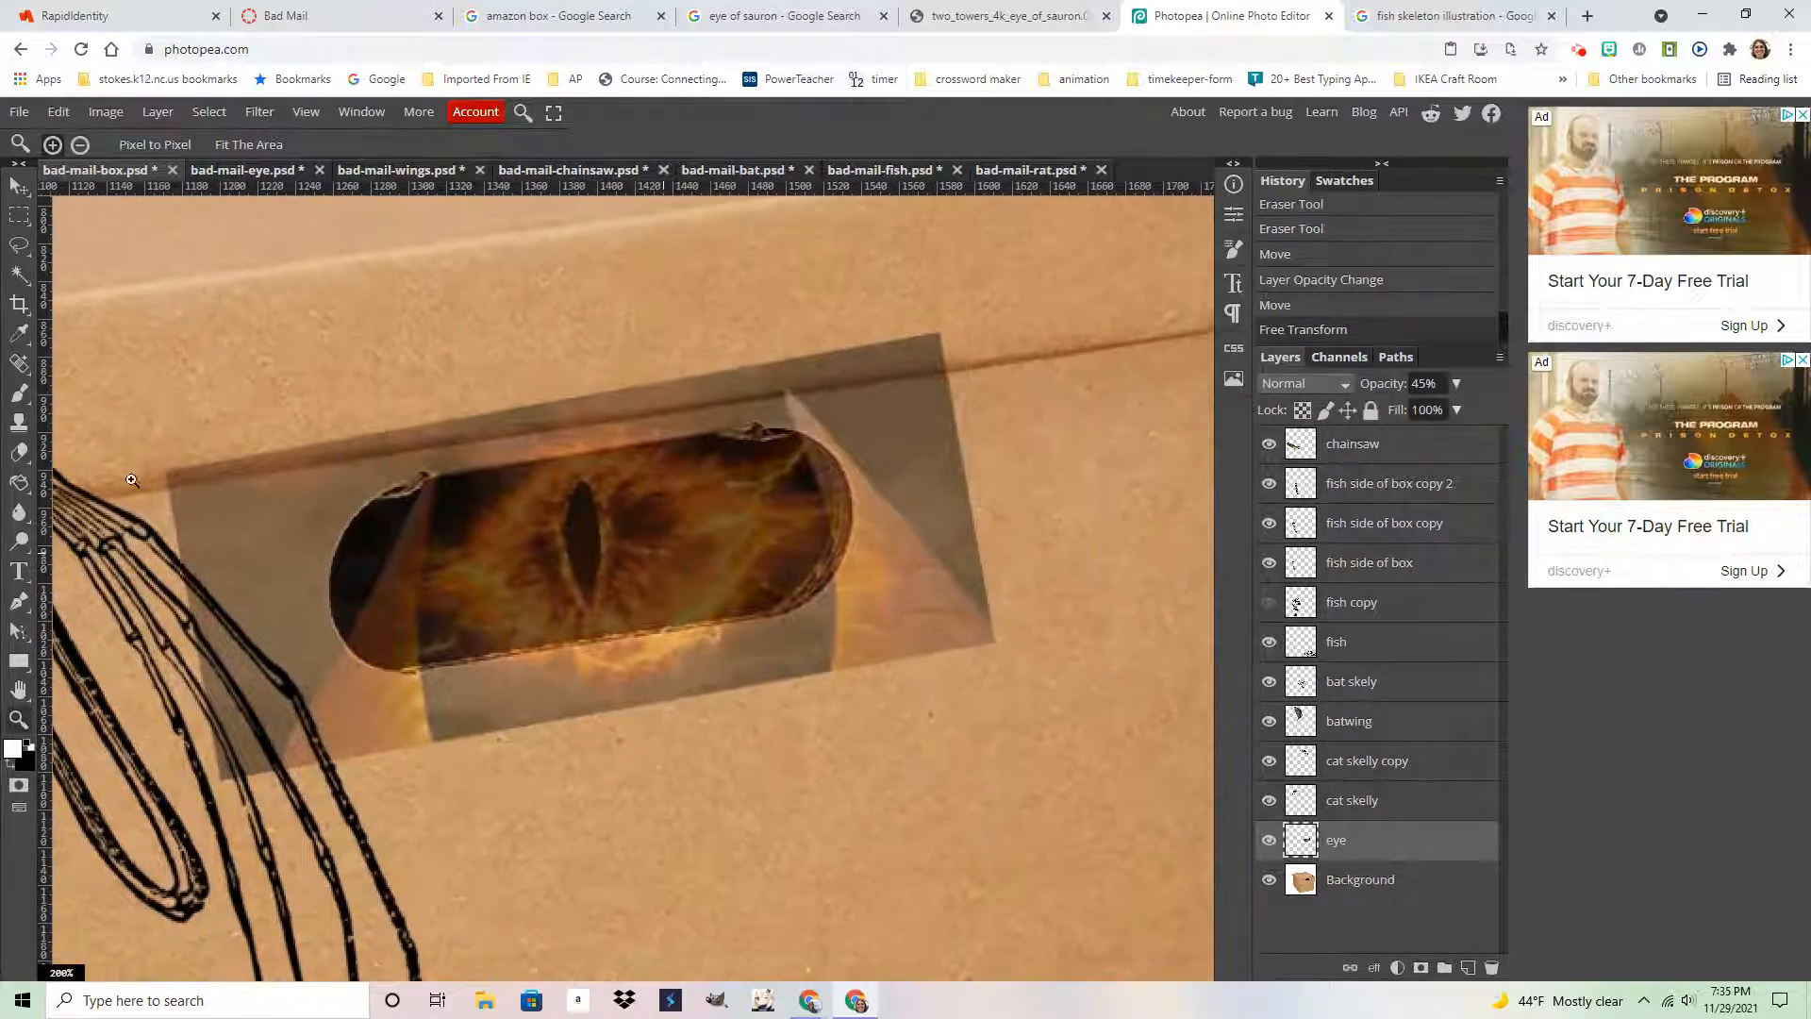
# Erase the eye layer's right side, top grey strip and left shadow with a soft-edged eraser
pyautogui.click(20, 454)
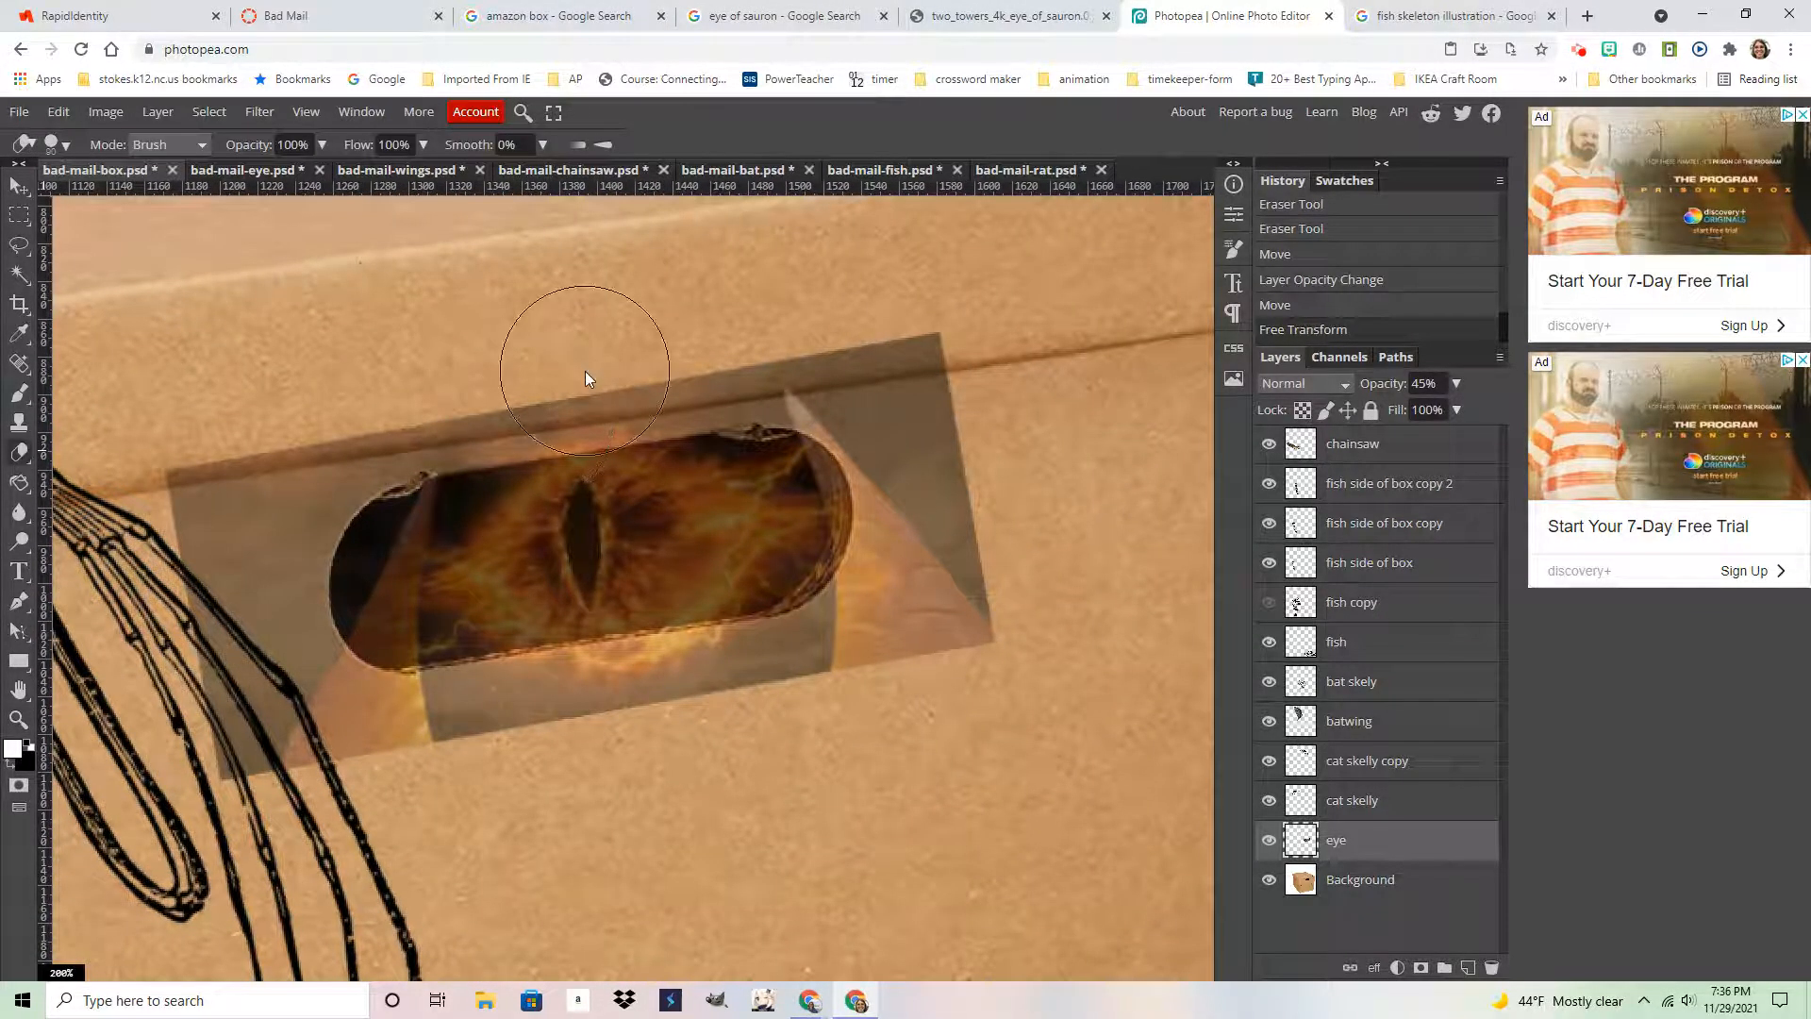
pyautogui.click(66, 145)
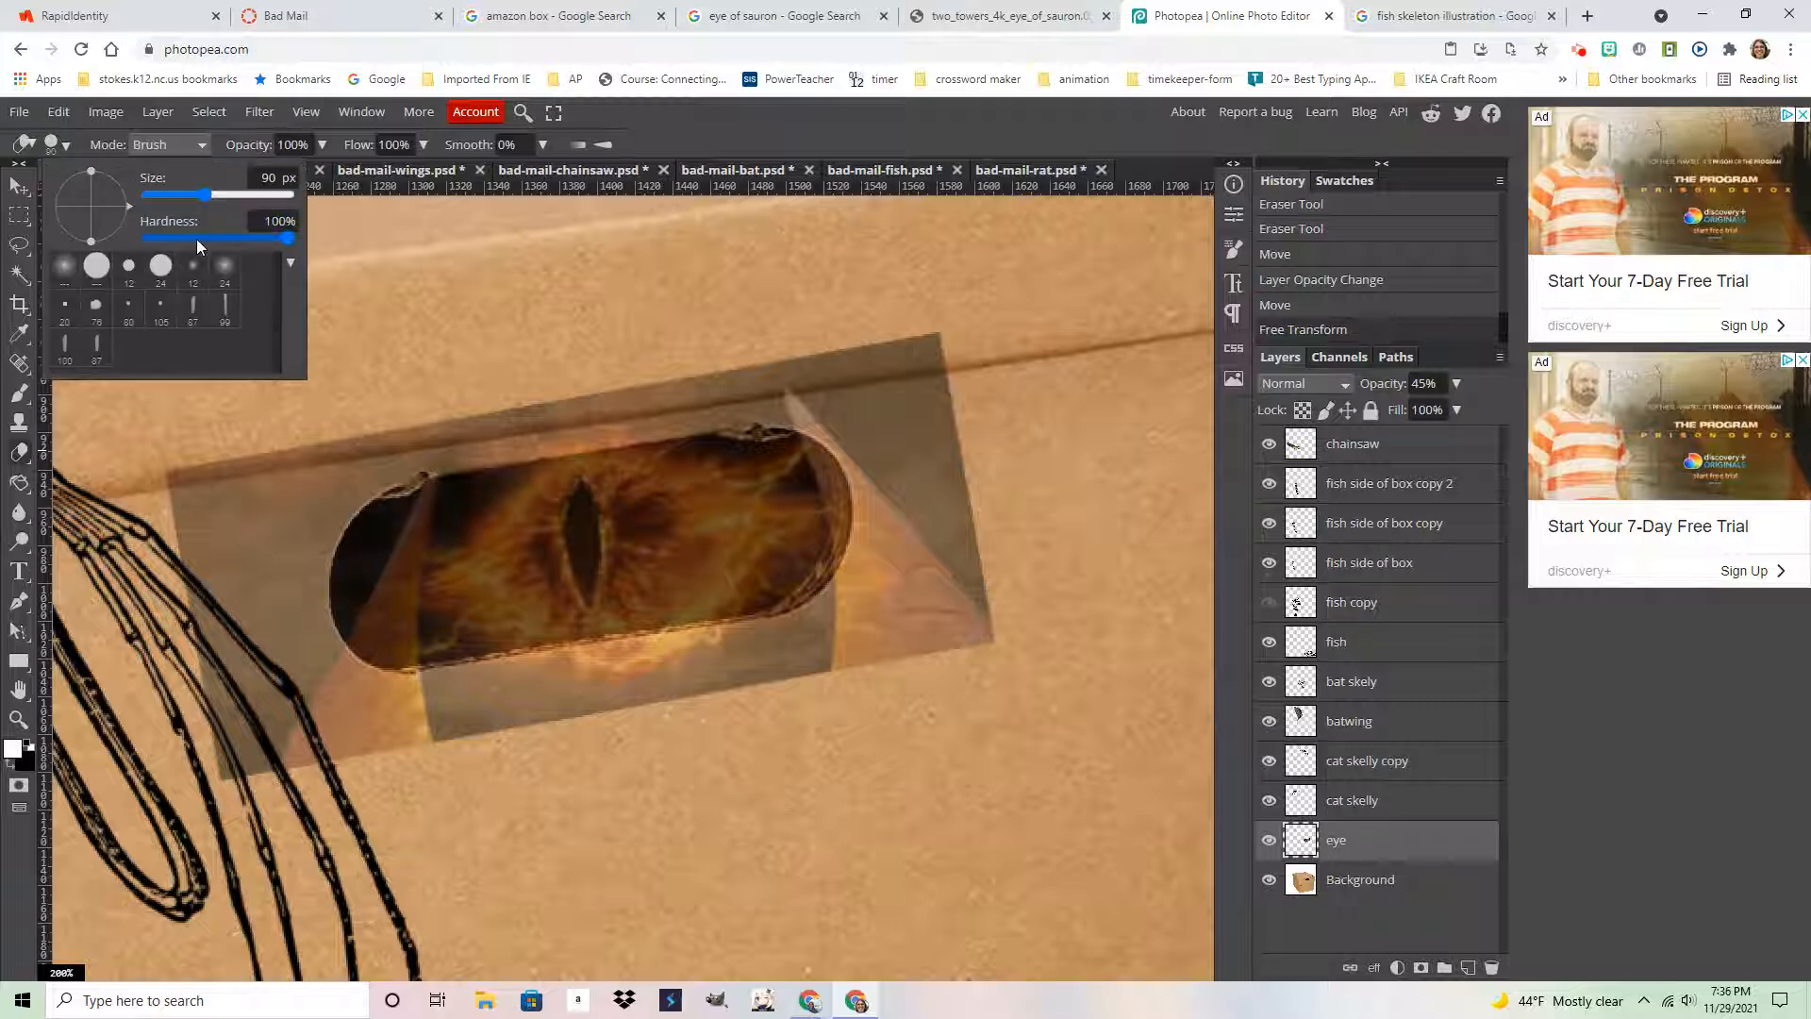
pyautogui.moveTo(198, 238); pyautogui.dragTo(213, 238)
pyautogui.moveTo(892, 347)
pyautogui.mouseDown()
pyautogui.moveTo(947, 584)
pyautogui.moveTo(932, 700)
pyautogui.mouseUp()
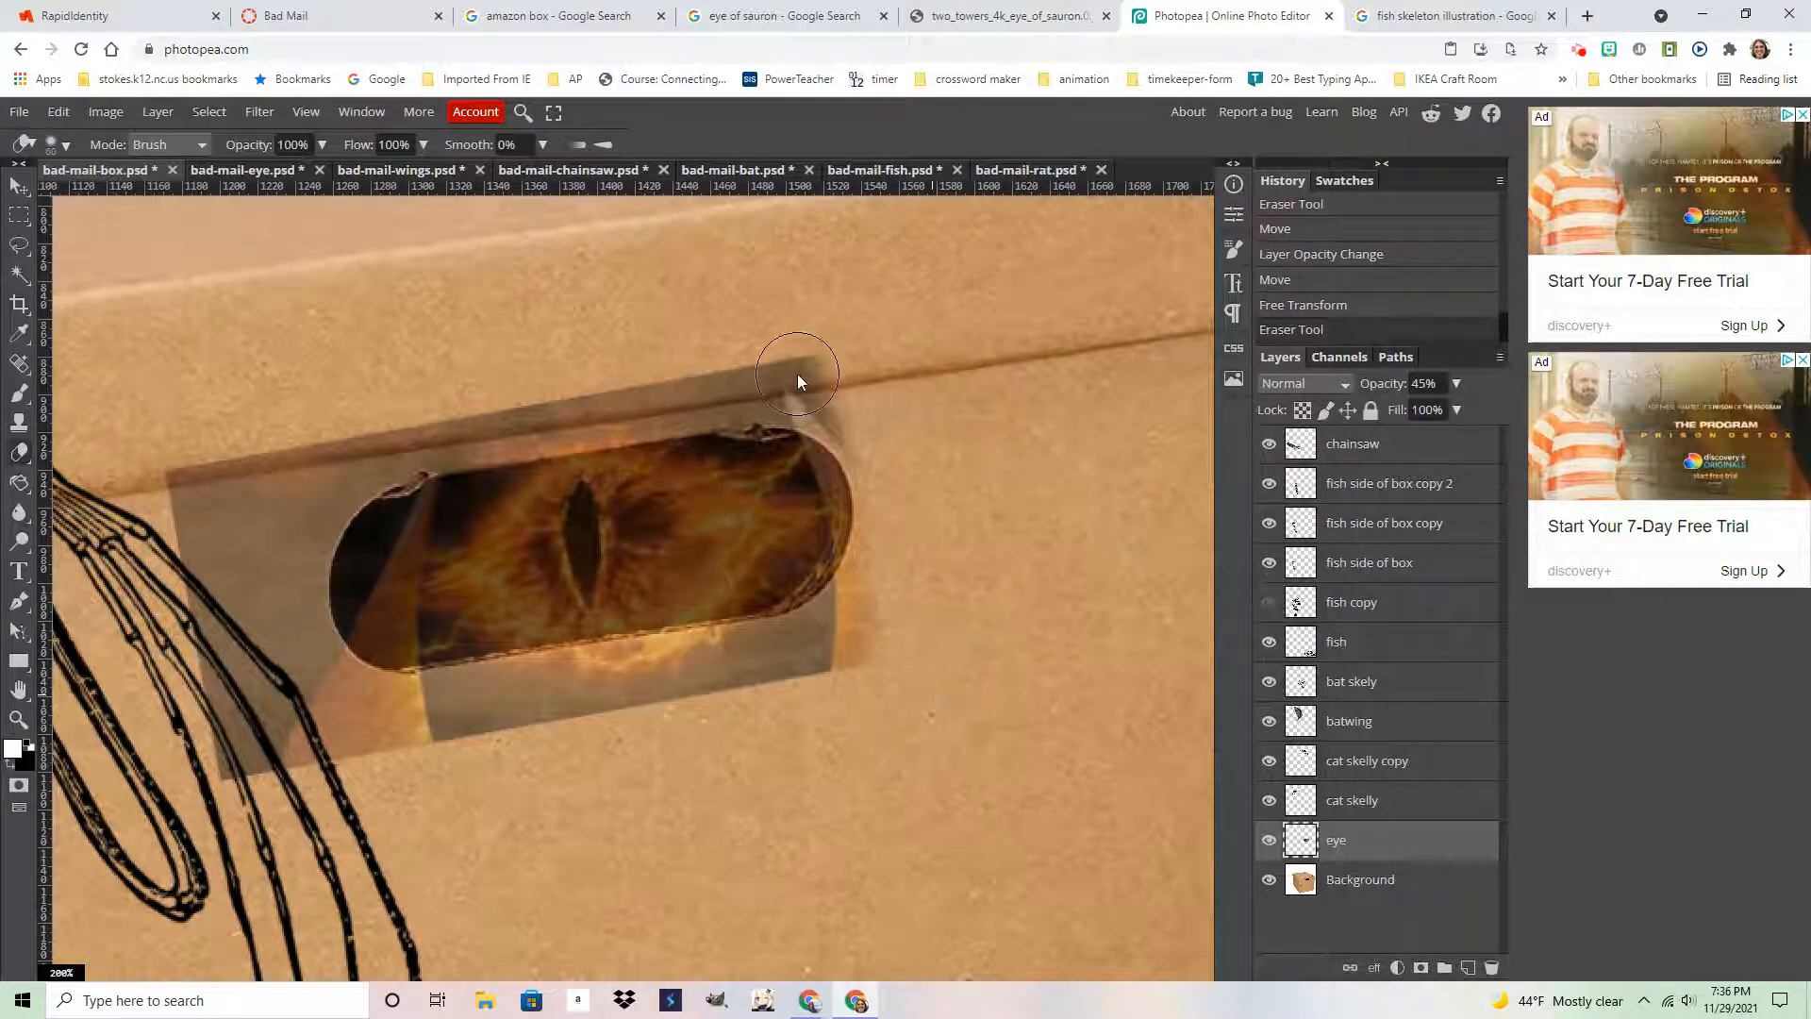
pyautogui.moveTo(797, 374)
pyautogui.mouseDown()
pyautogui.moveTo(517, 372)
pyautogui.moveTo(217, 547)
pyautogui.moveTo(161, 453)
pyautogui.moveTo(231, 475)
pyautogui.moveTo(264, 726)
pyautogui.moveTo(252, 780)
pyautogui.moveTo(342, 736)
pyautogui.moveTo(688, 709)
pyautogui.moveTo(1019, 634)
pyautogui.moveTo(850, 655)
pyautogui.mouseUp()
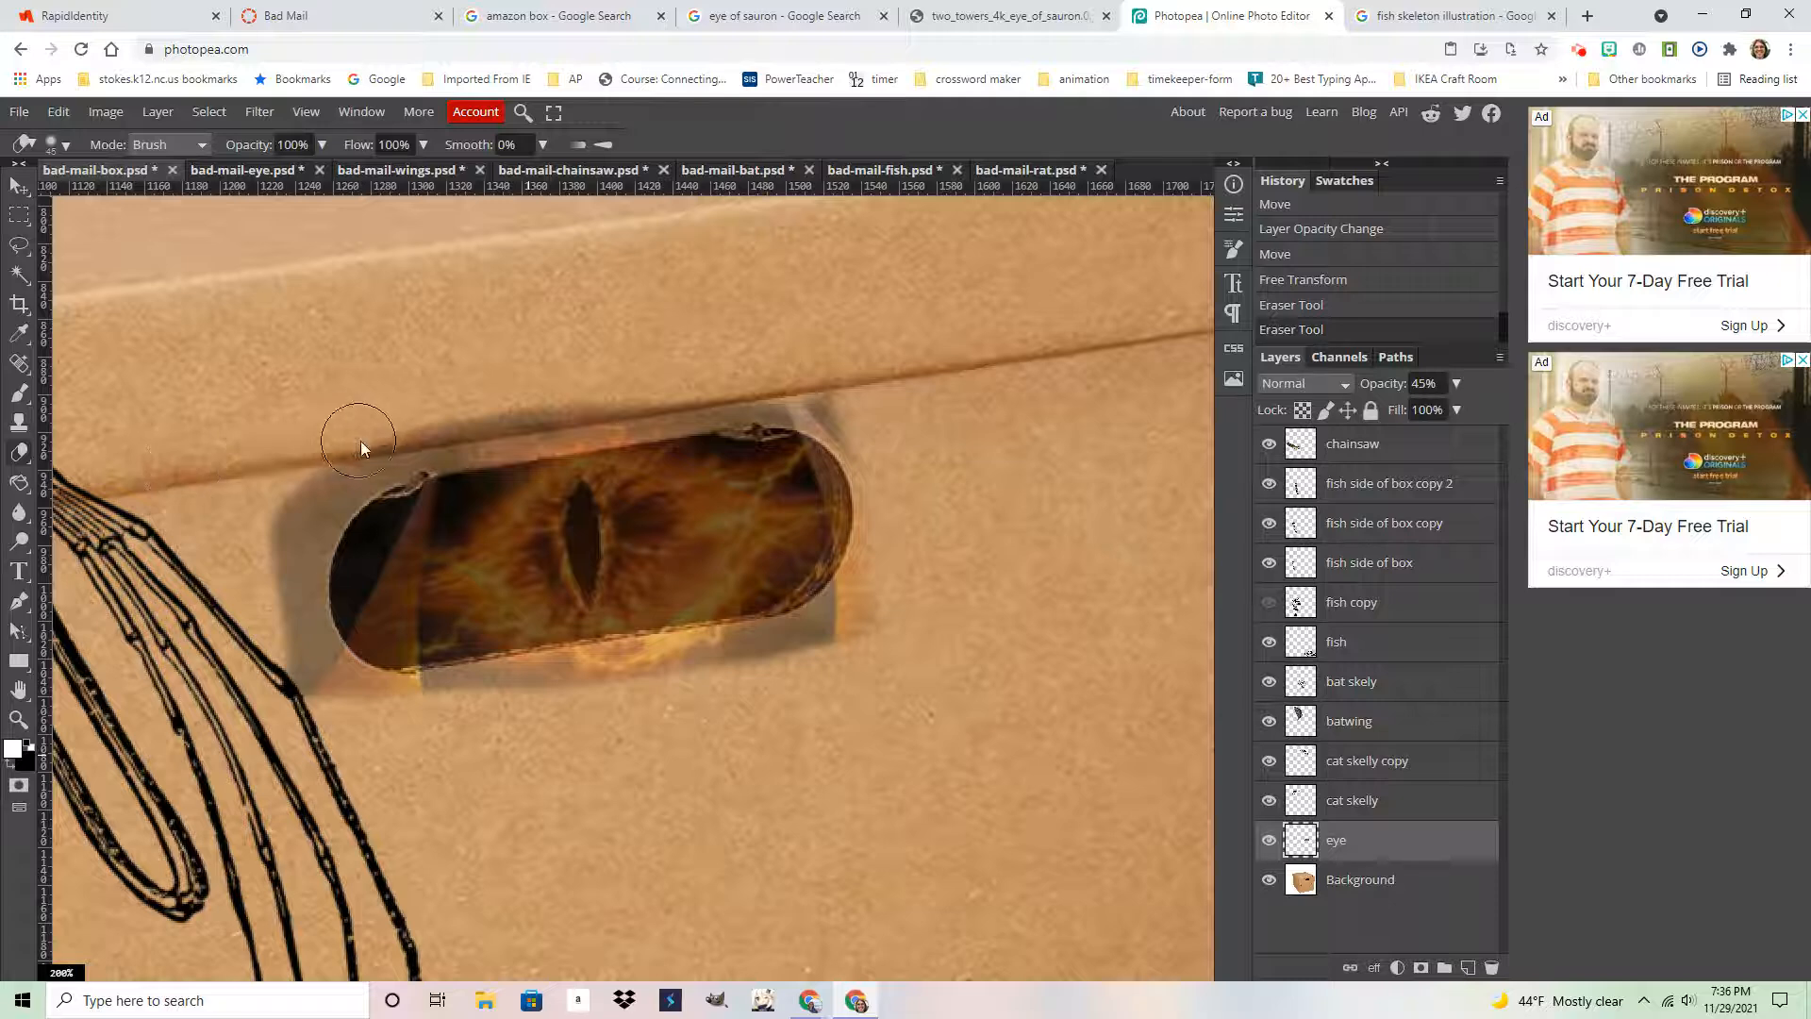
pyautogui.moveTo(361, 442)
pyautogui.mouseDown()
pyautogui.moveTo(289, 489)
pyautogui.moveTo(276, 649)
pyautogui.mouseUp()
# Erase the remaining shadow and glow around the opening, then set eye opacity to 100%
pyautogui.moveTo(325, 738)
pyautogui.mouseDown()
pyautogui.moveTo(301, 679)
pyautogui.moveTo(376, 732)
pyautogui.moveTo(415, 717)
pyautogui.mouseUp()
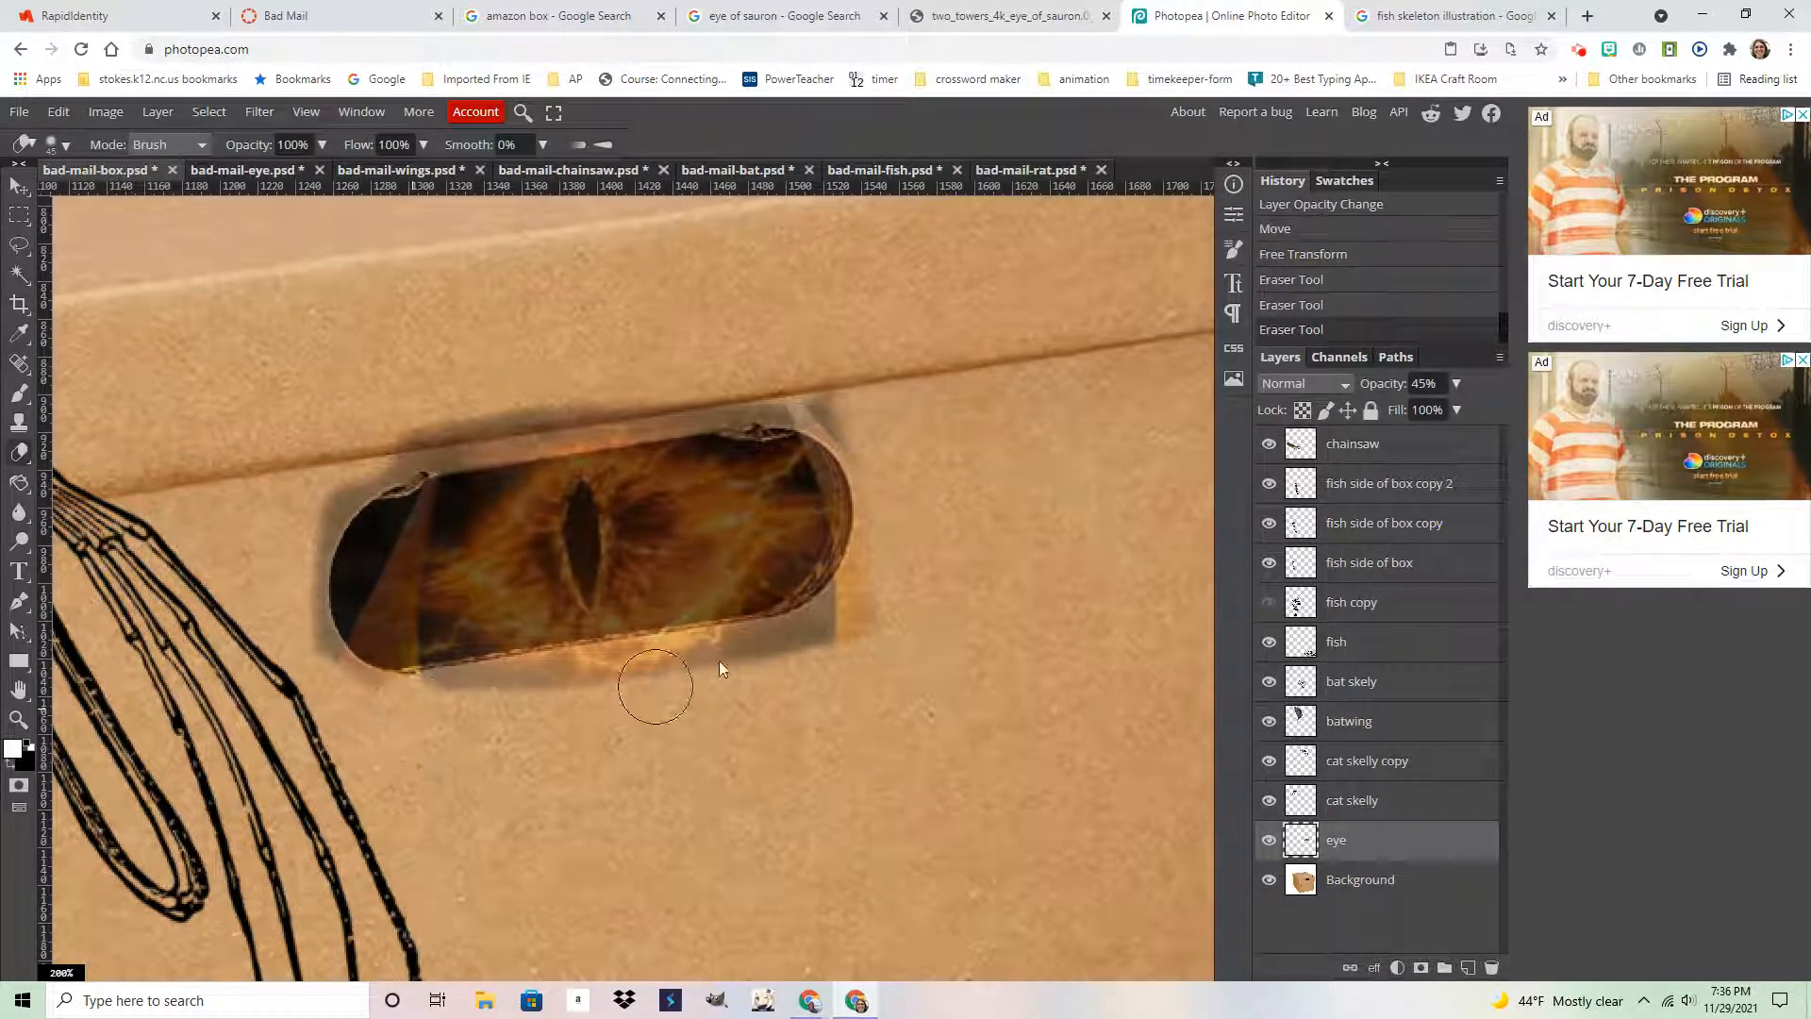
pyautogui.moveTo(823, 643); pyautogui.dragTo(821, 647)
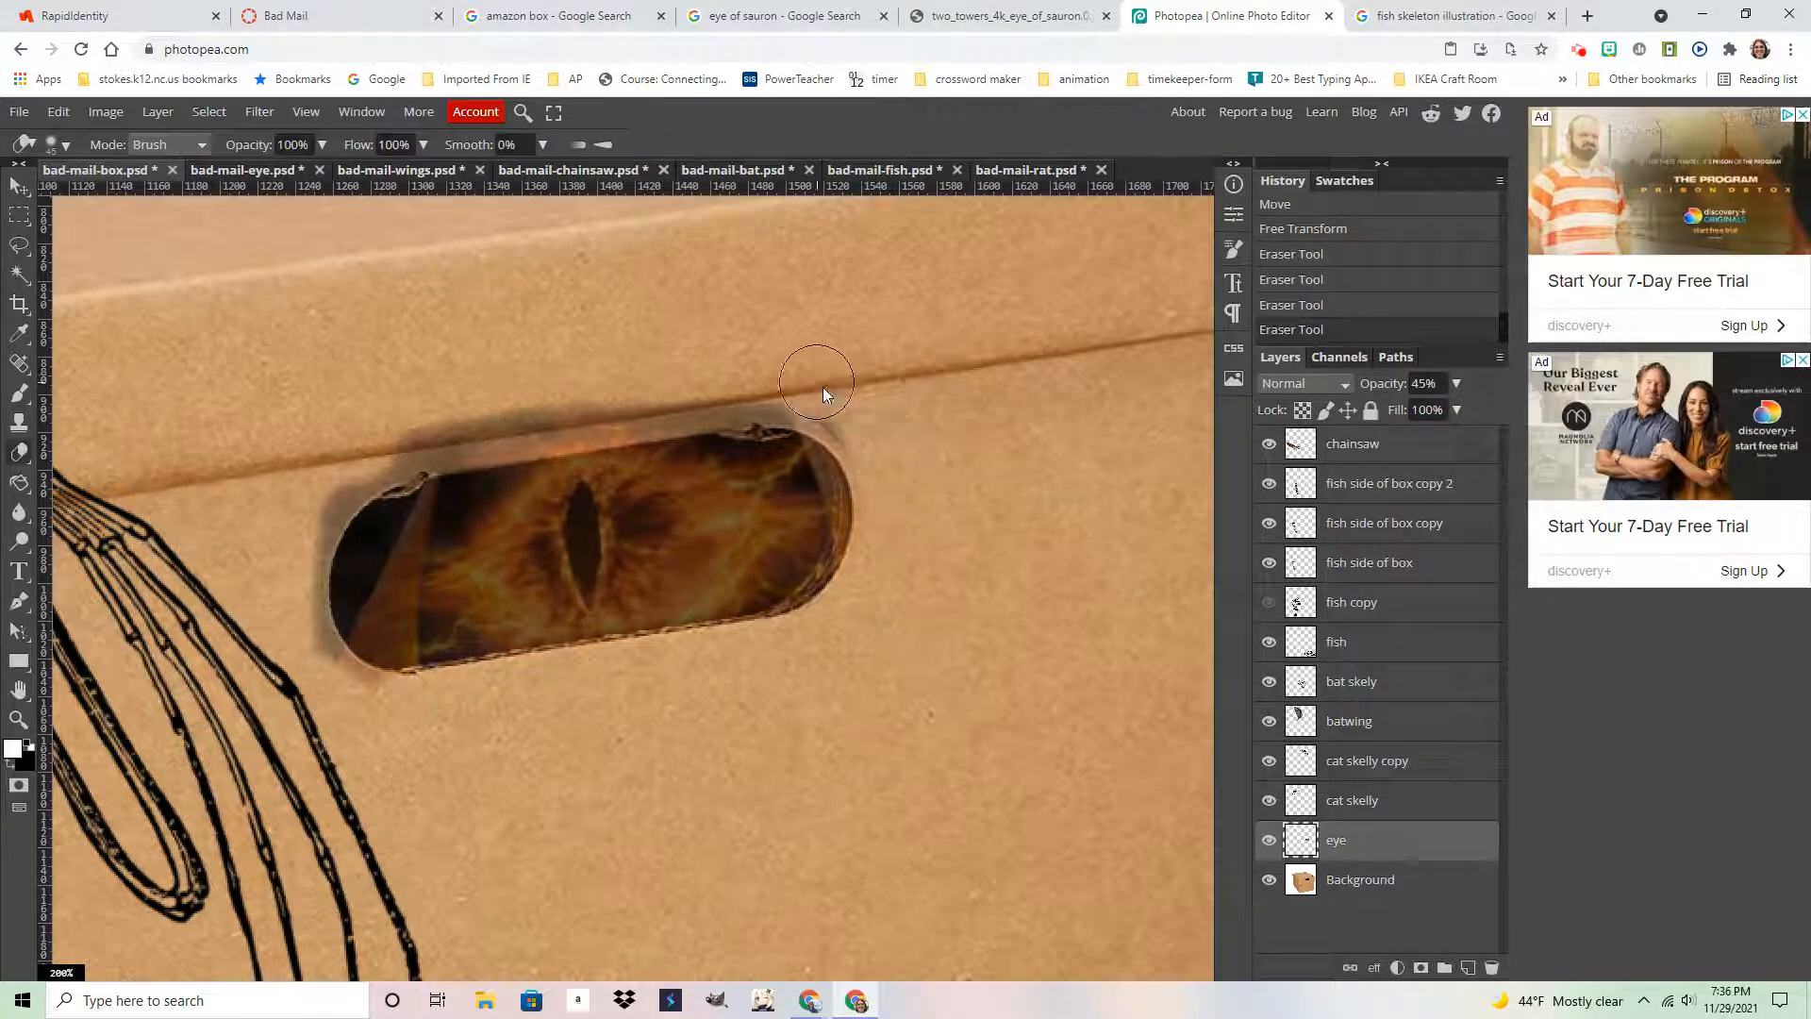
pyautogui.moveTo(791, 391); pyautogui.dragTo(415, 434)
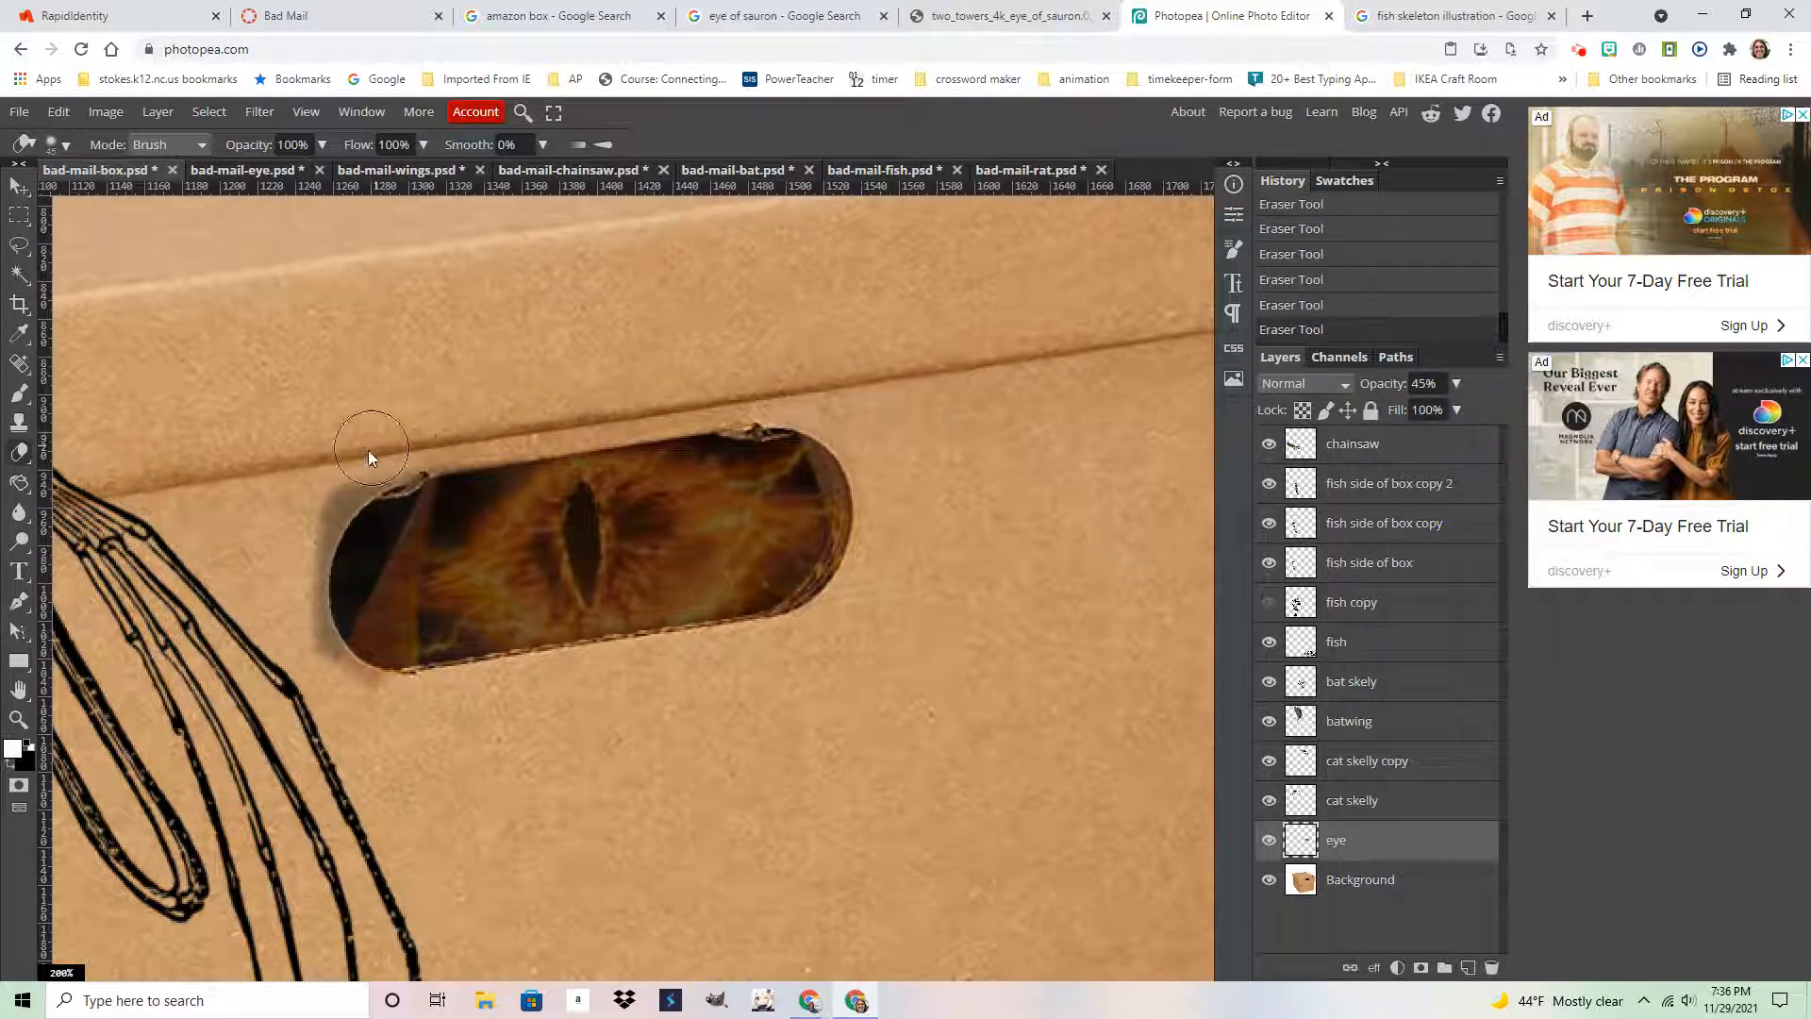
pyautogui.moveTo(283, 605); pyautogui.dragTo(347, 710)
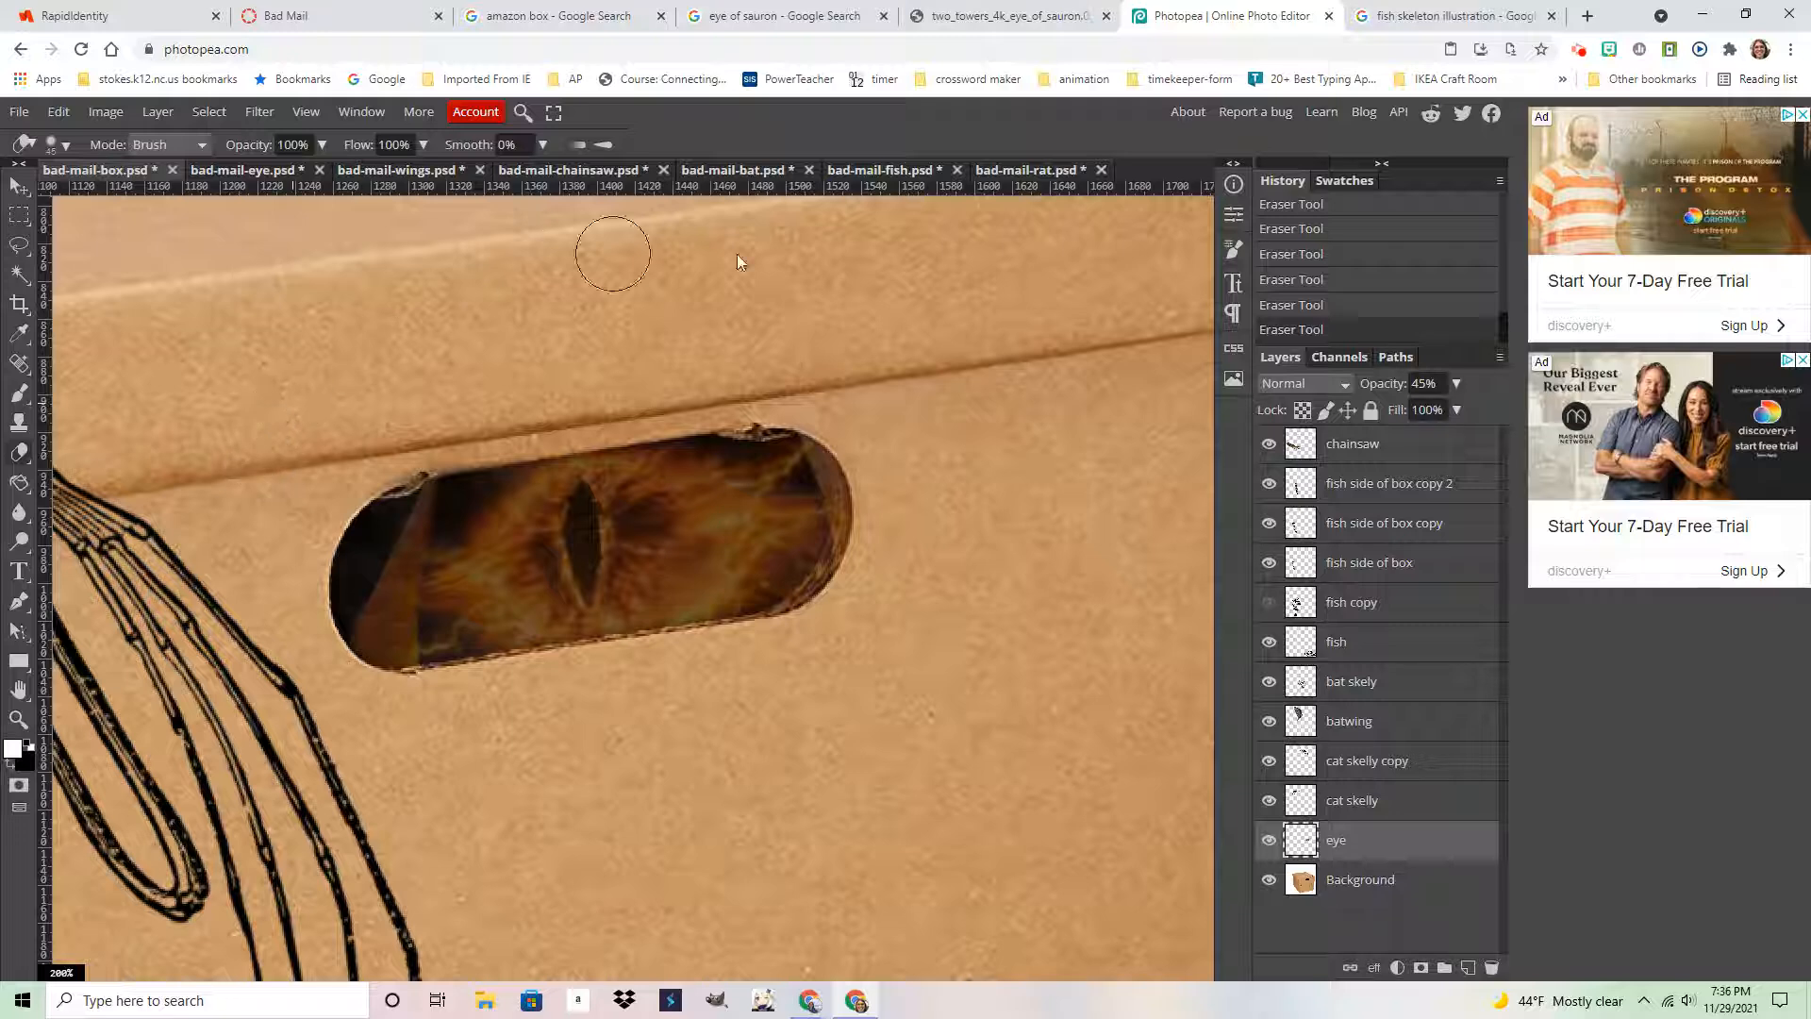
pyautogui.click(1458, 385)
pyautogui.moveTo(1408, 415); pyautogui.dragTo(1528, 417)
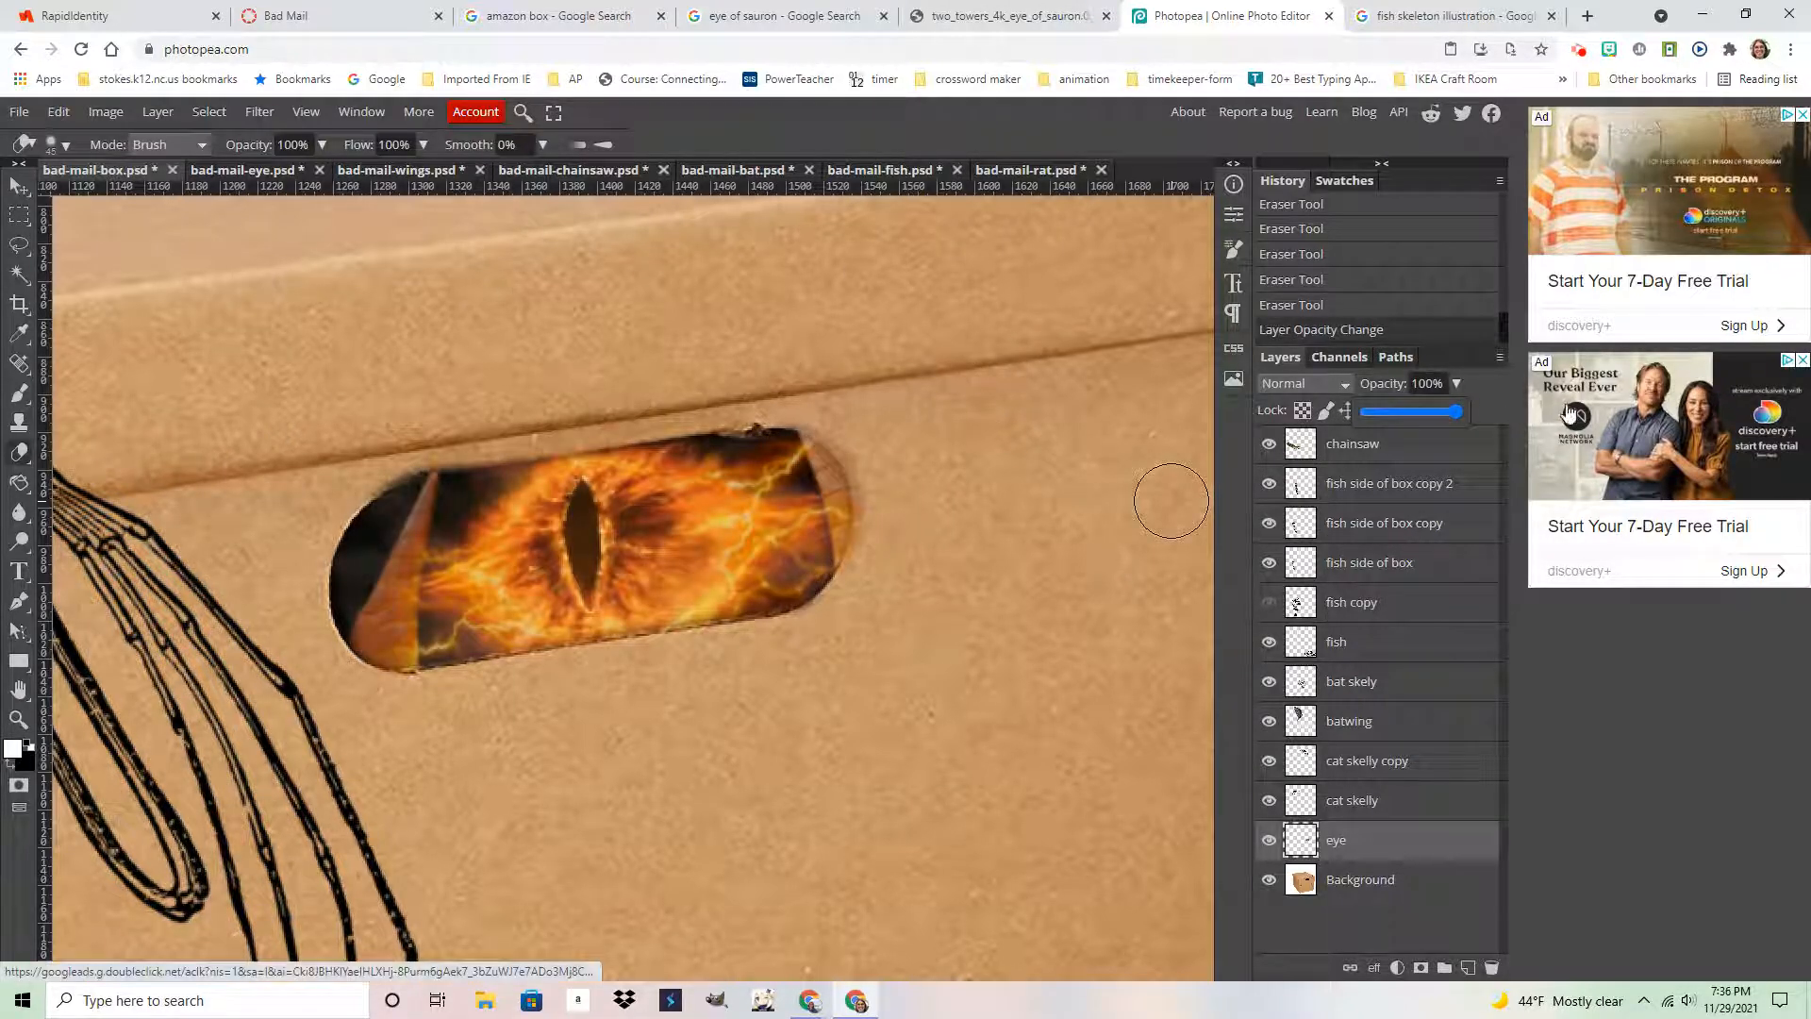
# Erase leftover glow along the eye's right edge and stray marks over the box's top fold
pyautogui.click(904, 537)
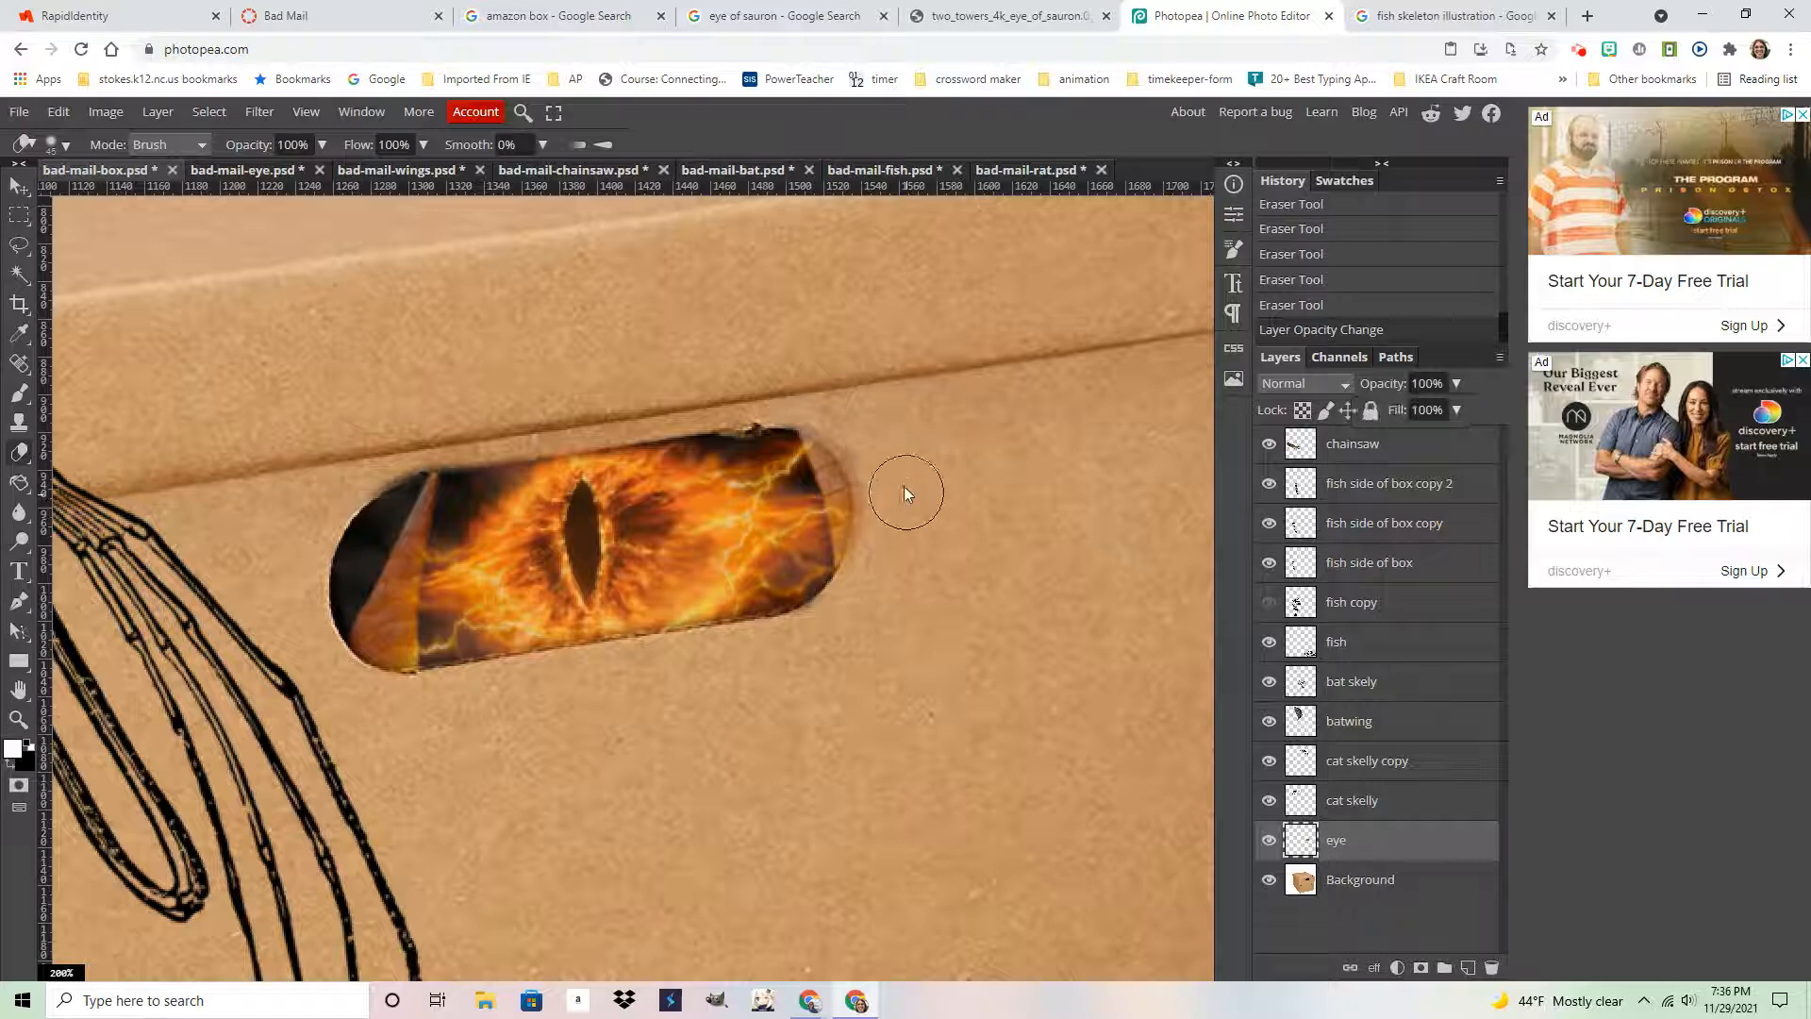
pyautogui.moveTo(895, 524)
pyautogui.mouseDown()
pyautogui.moveTo(873, 421)
pyautogui.moveTo(655, 360)
pyautogui.mouseUp()
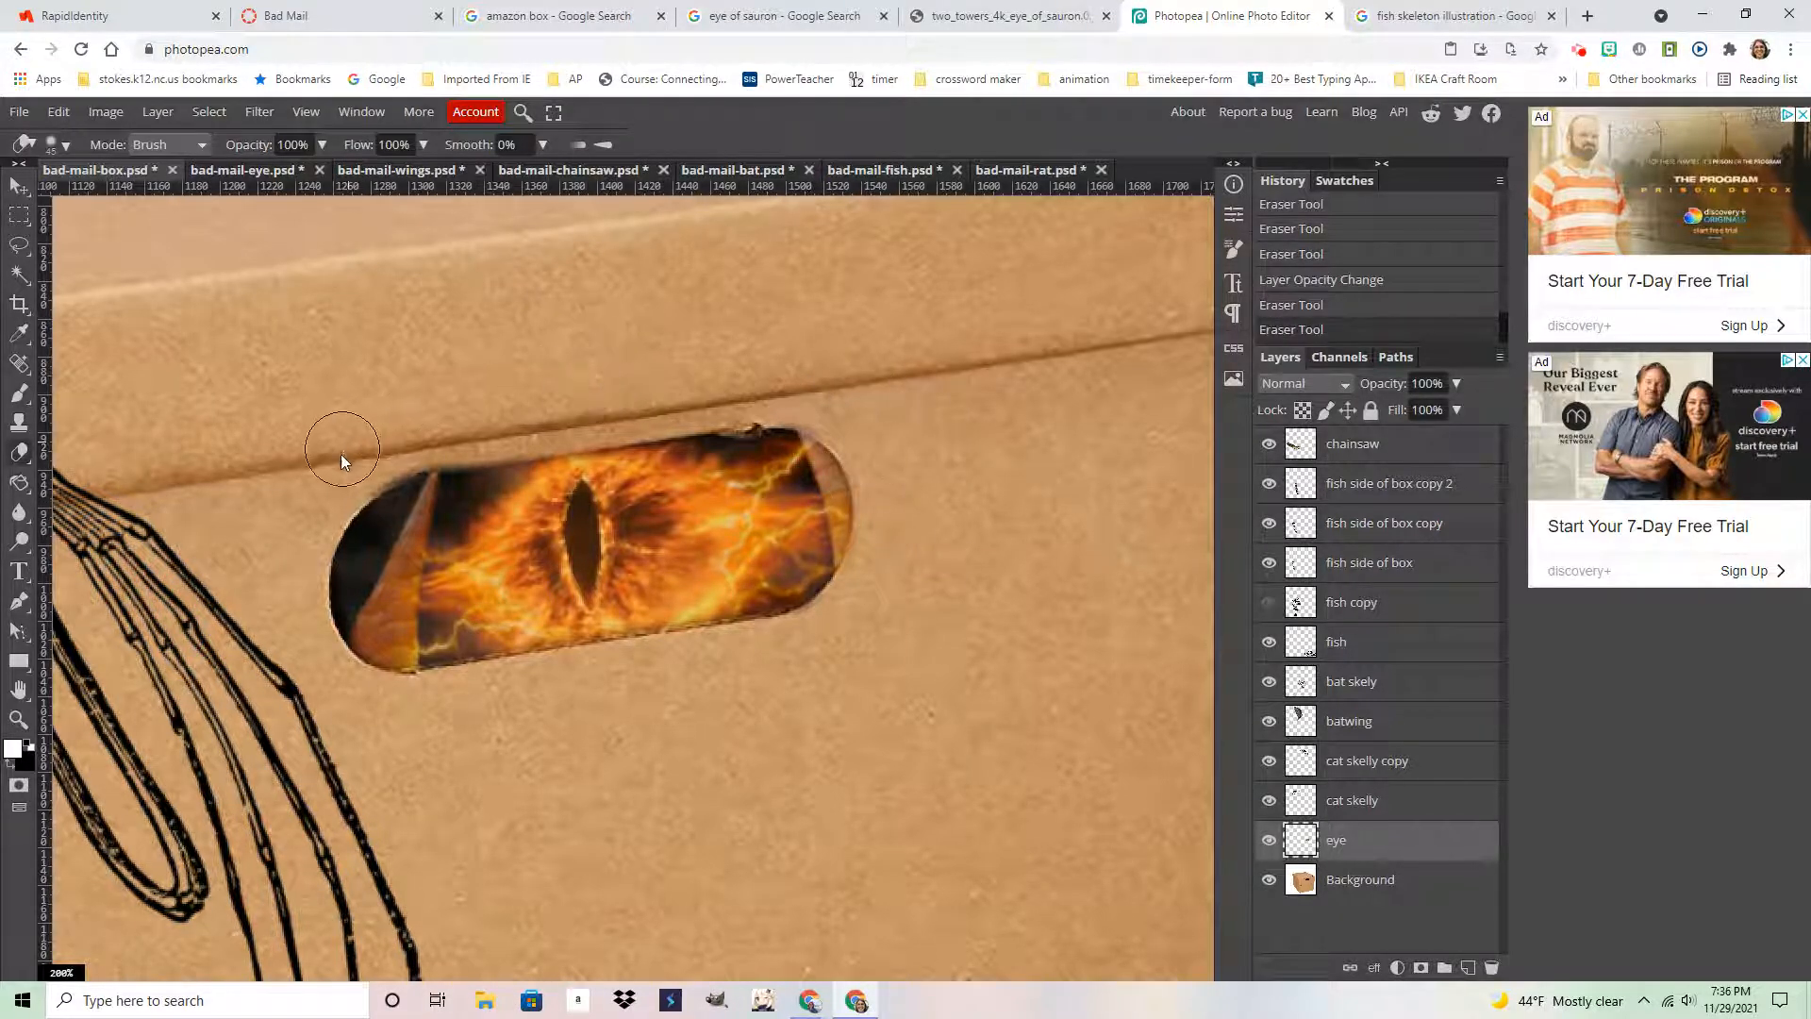
pyautogui.moveTo(464, 416); pyautogui.dragTo(185, 389)
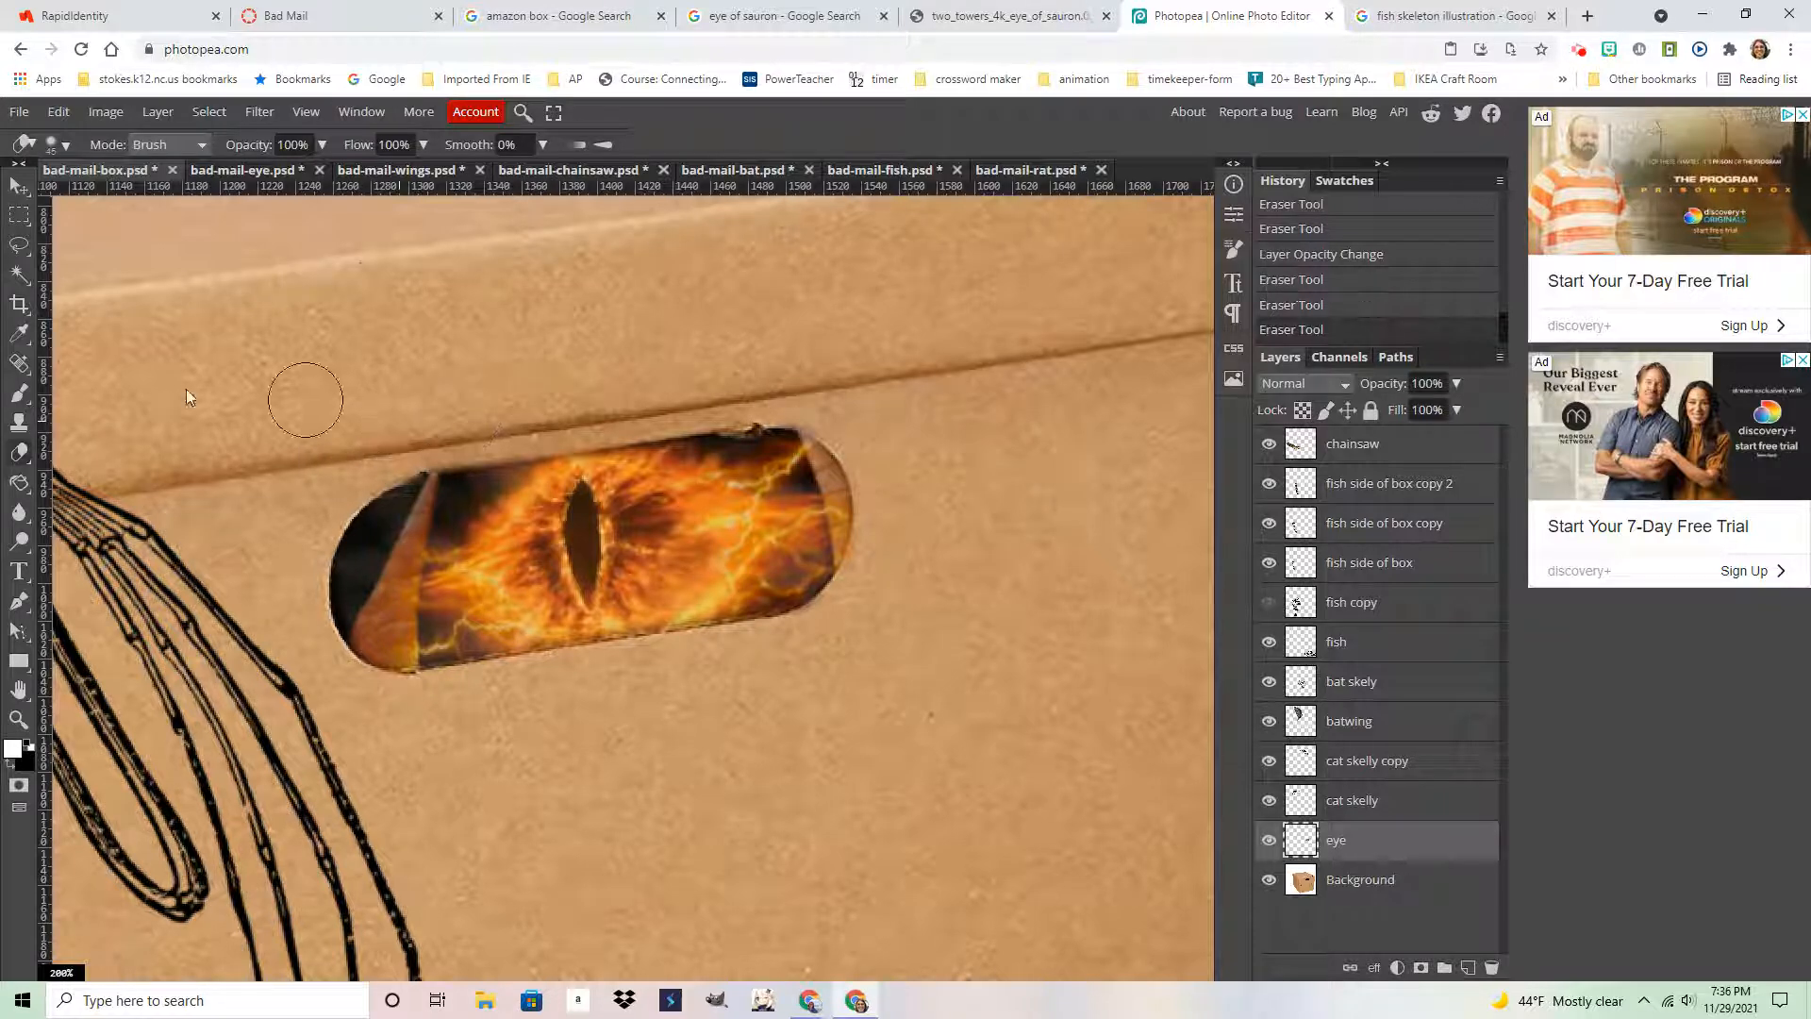
# Zoom out to 50% and pan so the whole box is in view
pyautogui.click(19, 720)
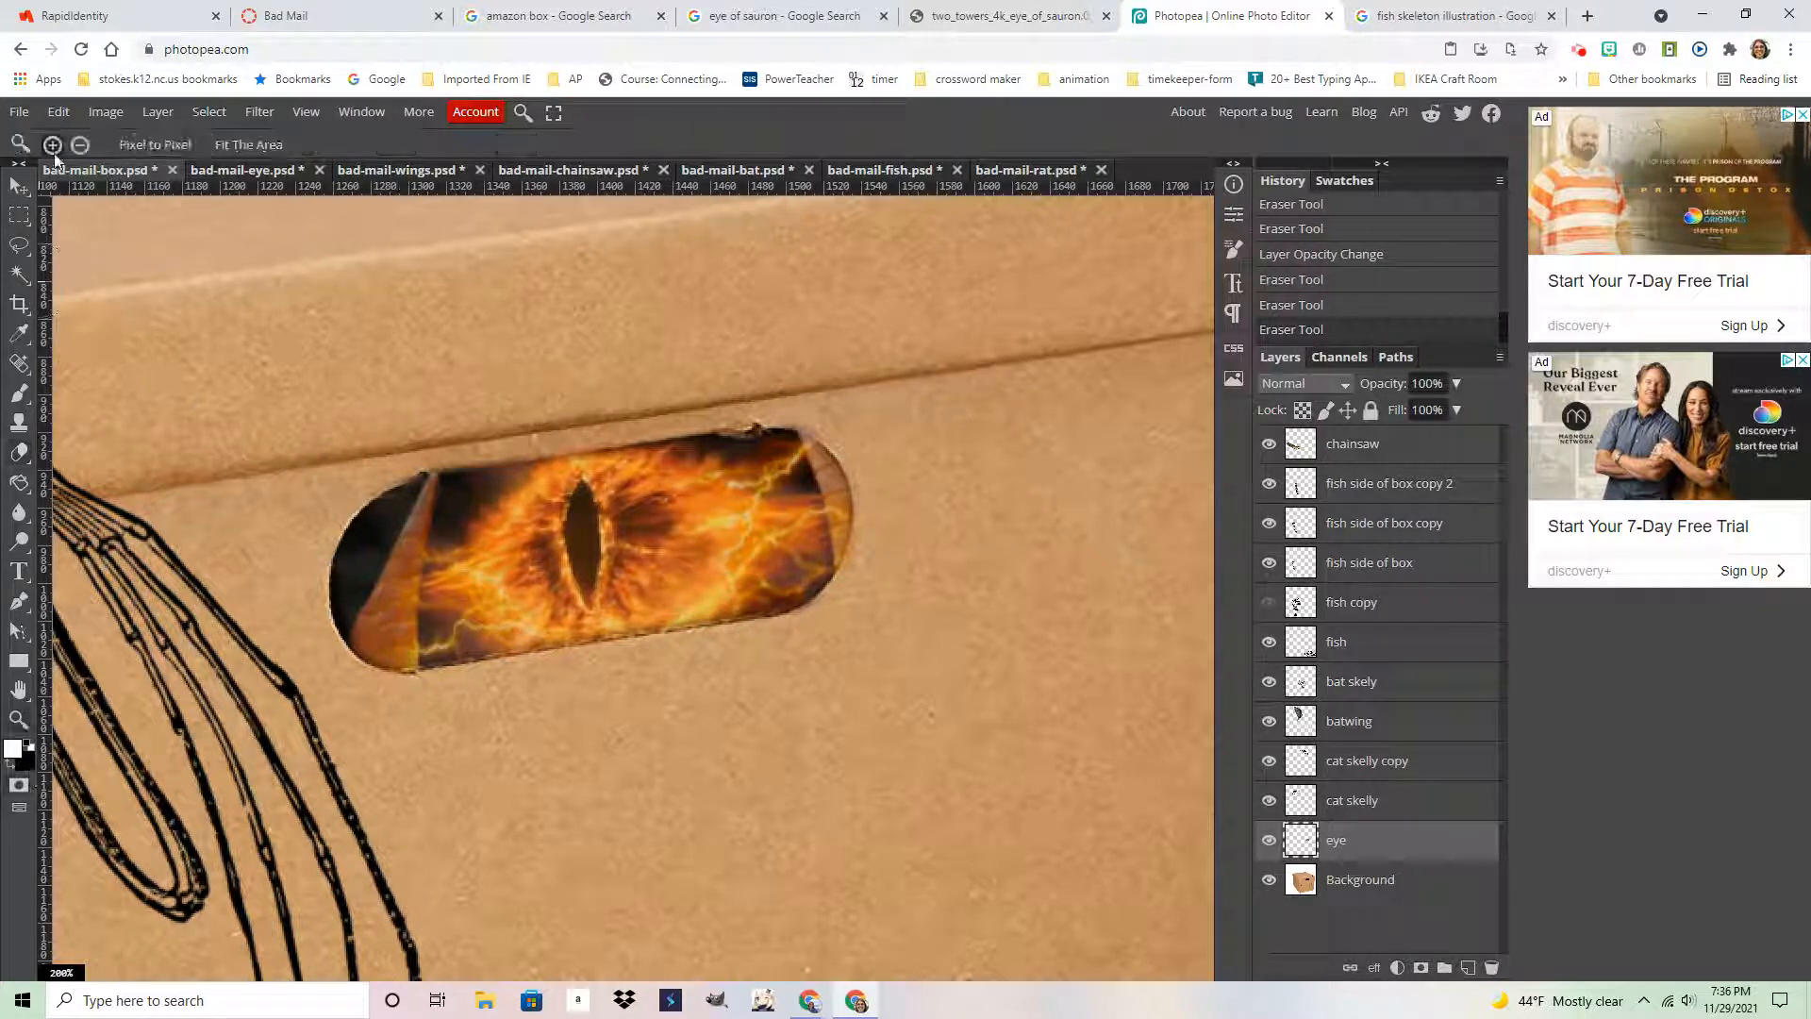
pyautogui.click(81, 145)
pyautogui.click(256, 275)
pyautogui.click(305, 305)
pyautogui.click(305, 306)
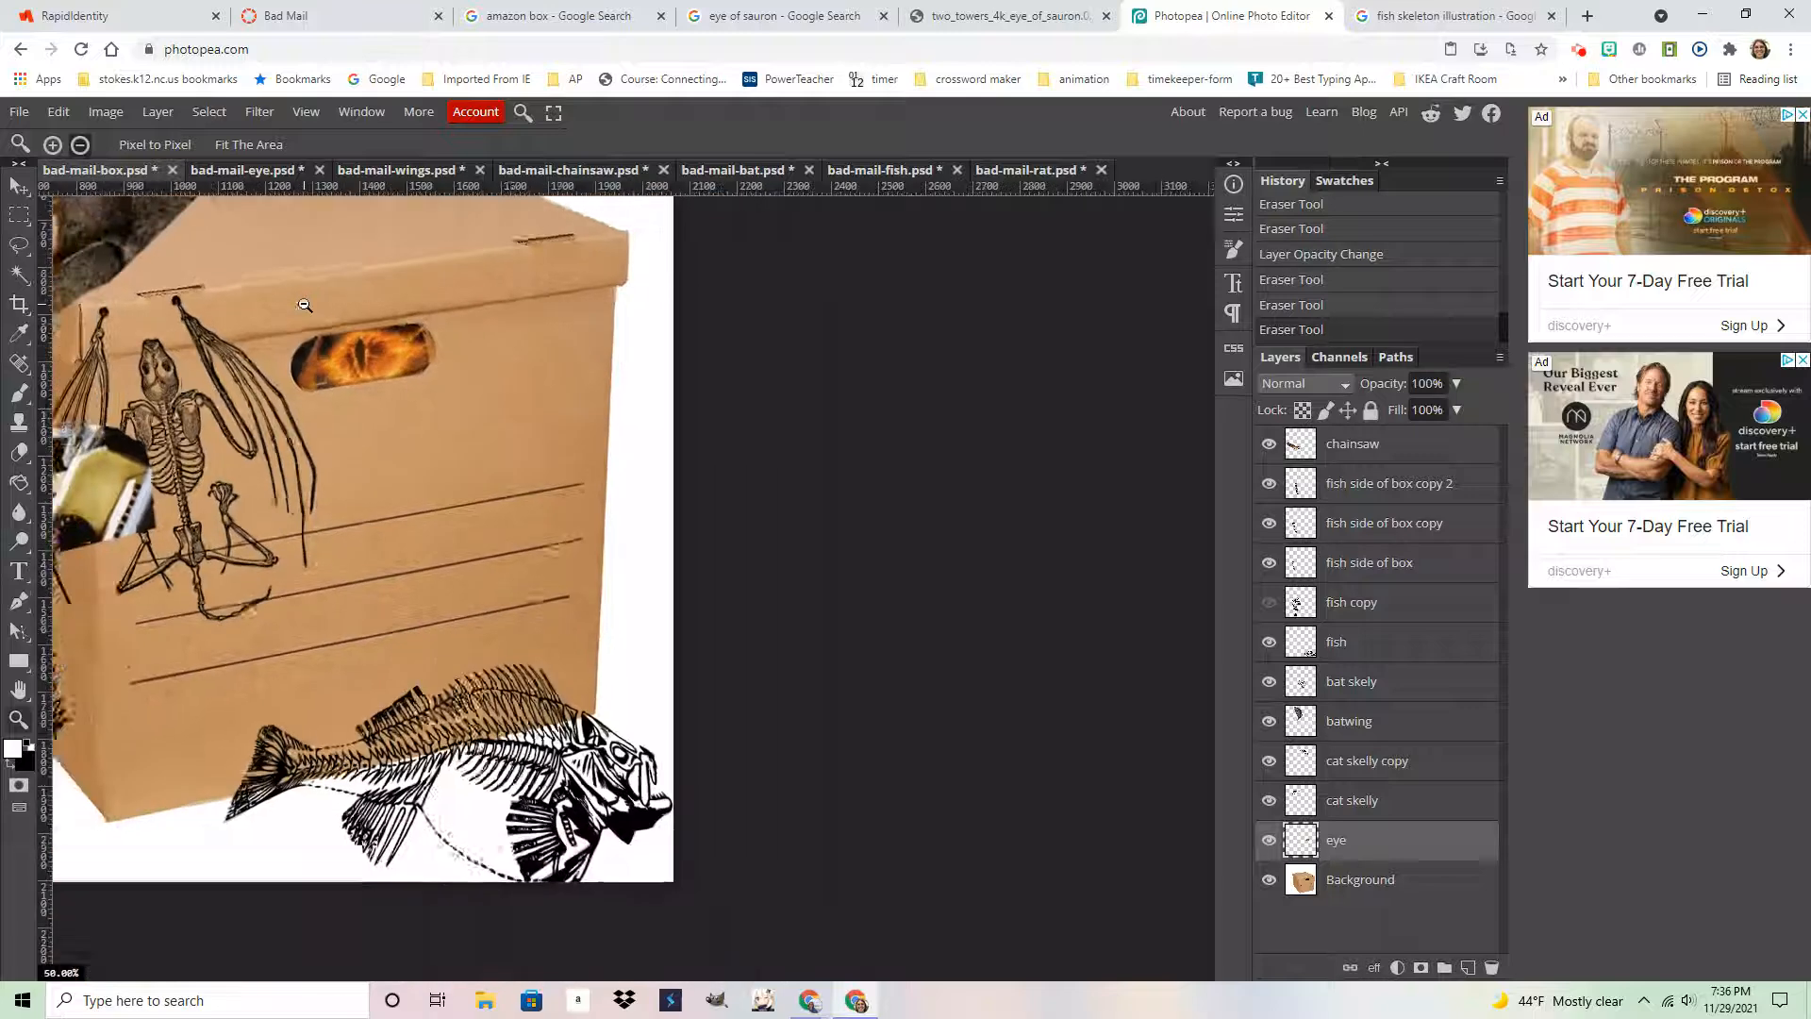
pyautogui.moveTo(324, 283); pyautogui.dragTo(695, 540)
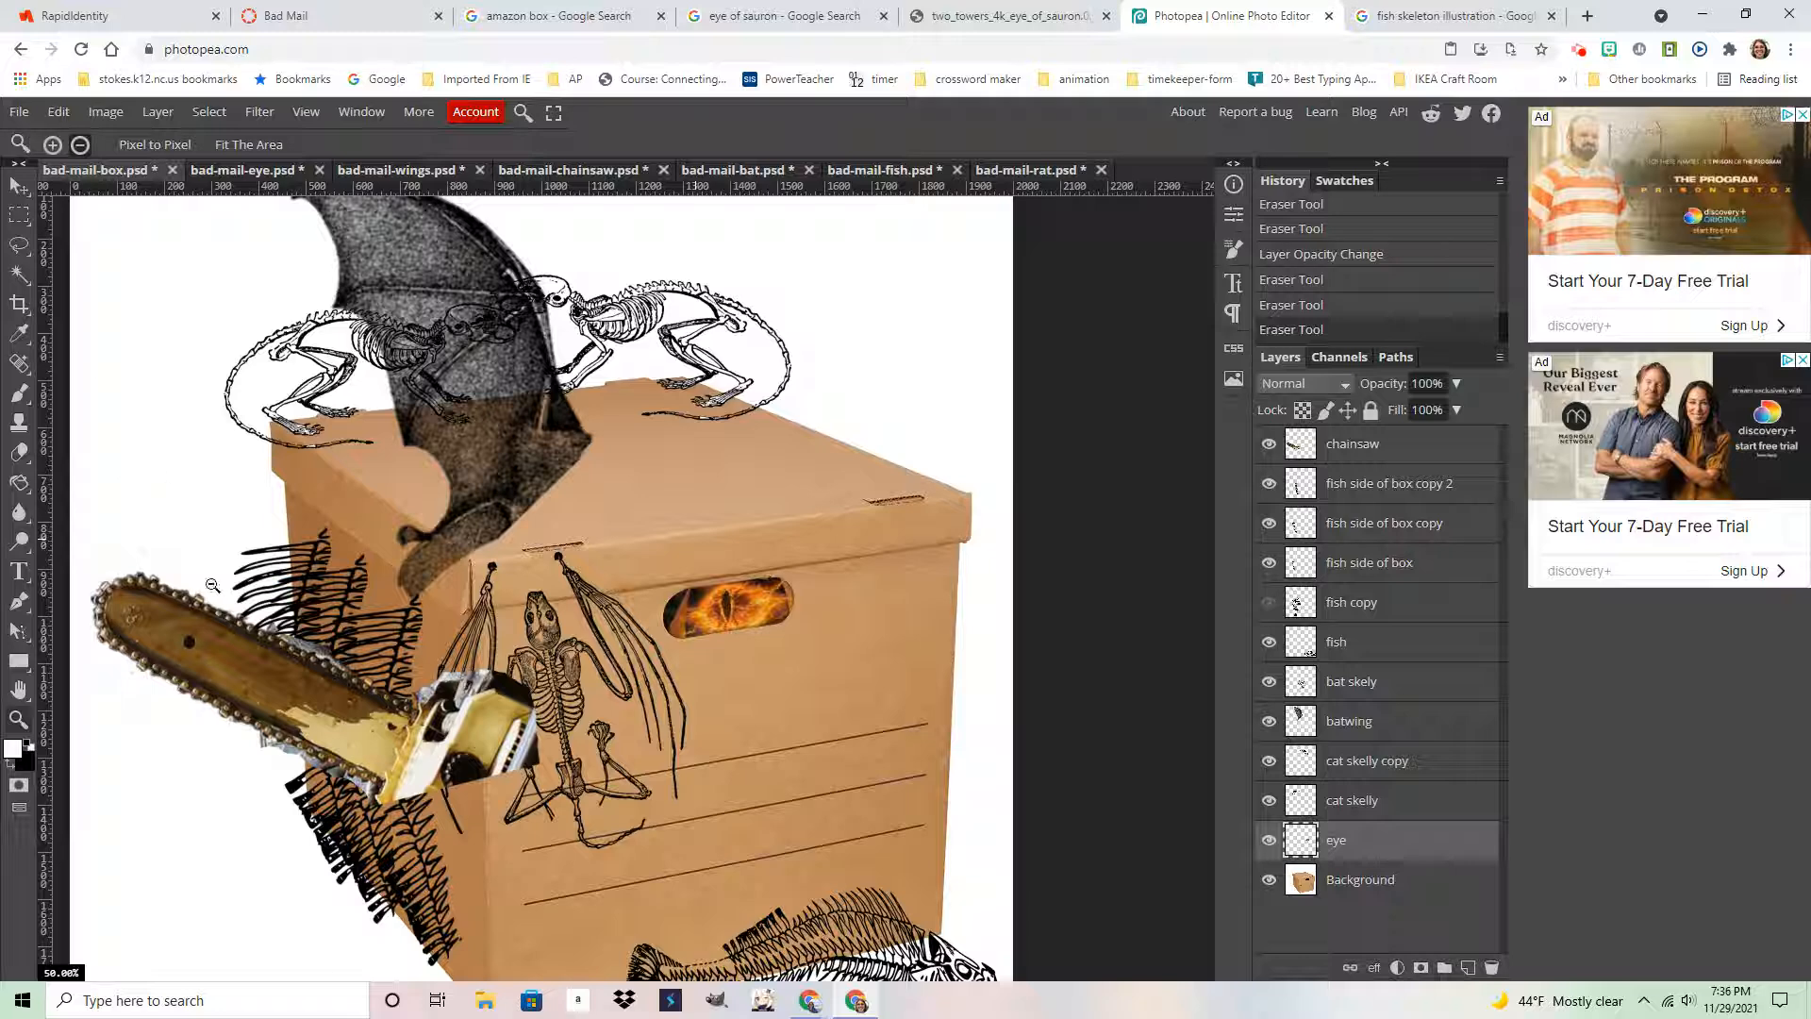
# Drag the chainsaw layer from the lower left onto the box top, undoing an accidental eye move
pyautogui.click(16, 188)
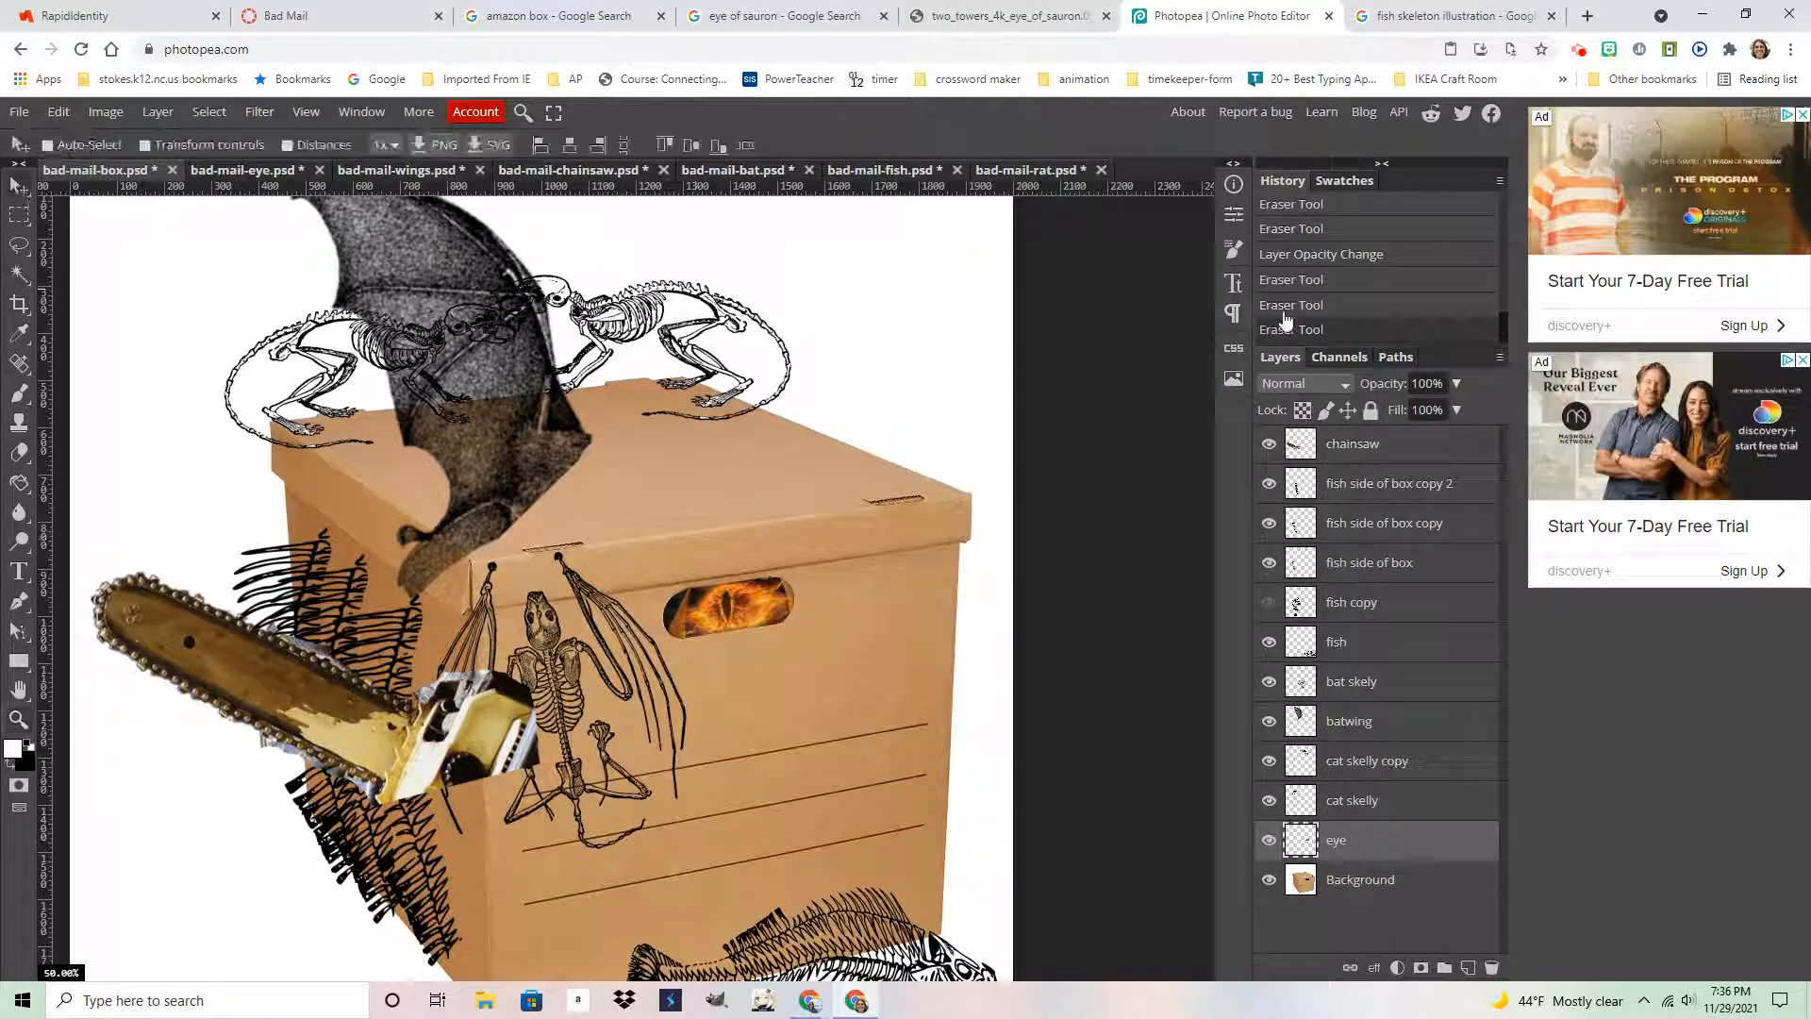
pyautogui.click(1269, 447)
pyautogui.click(1270, 448)
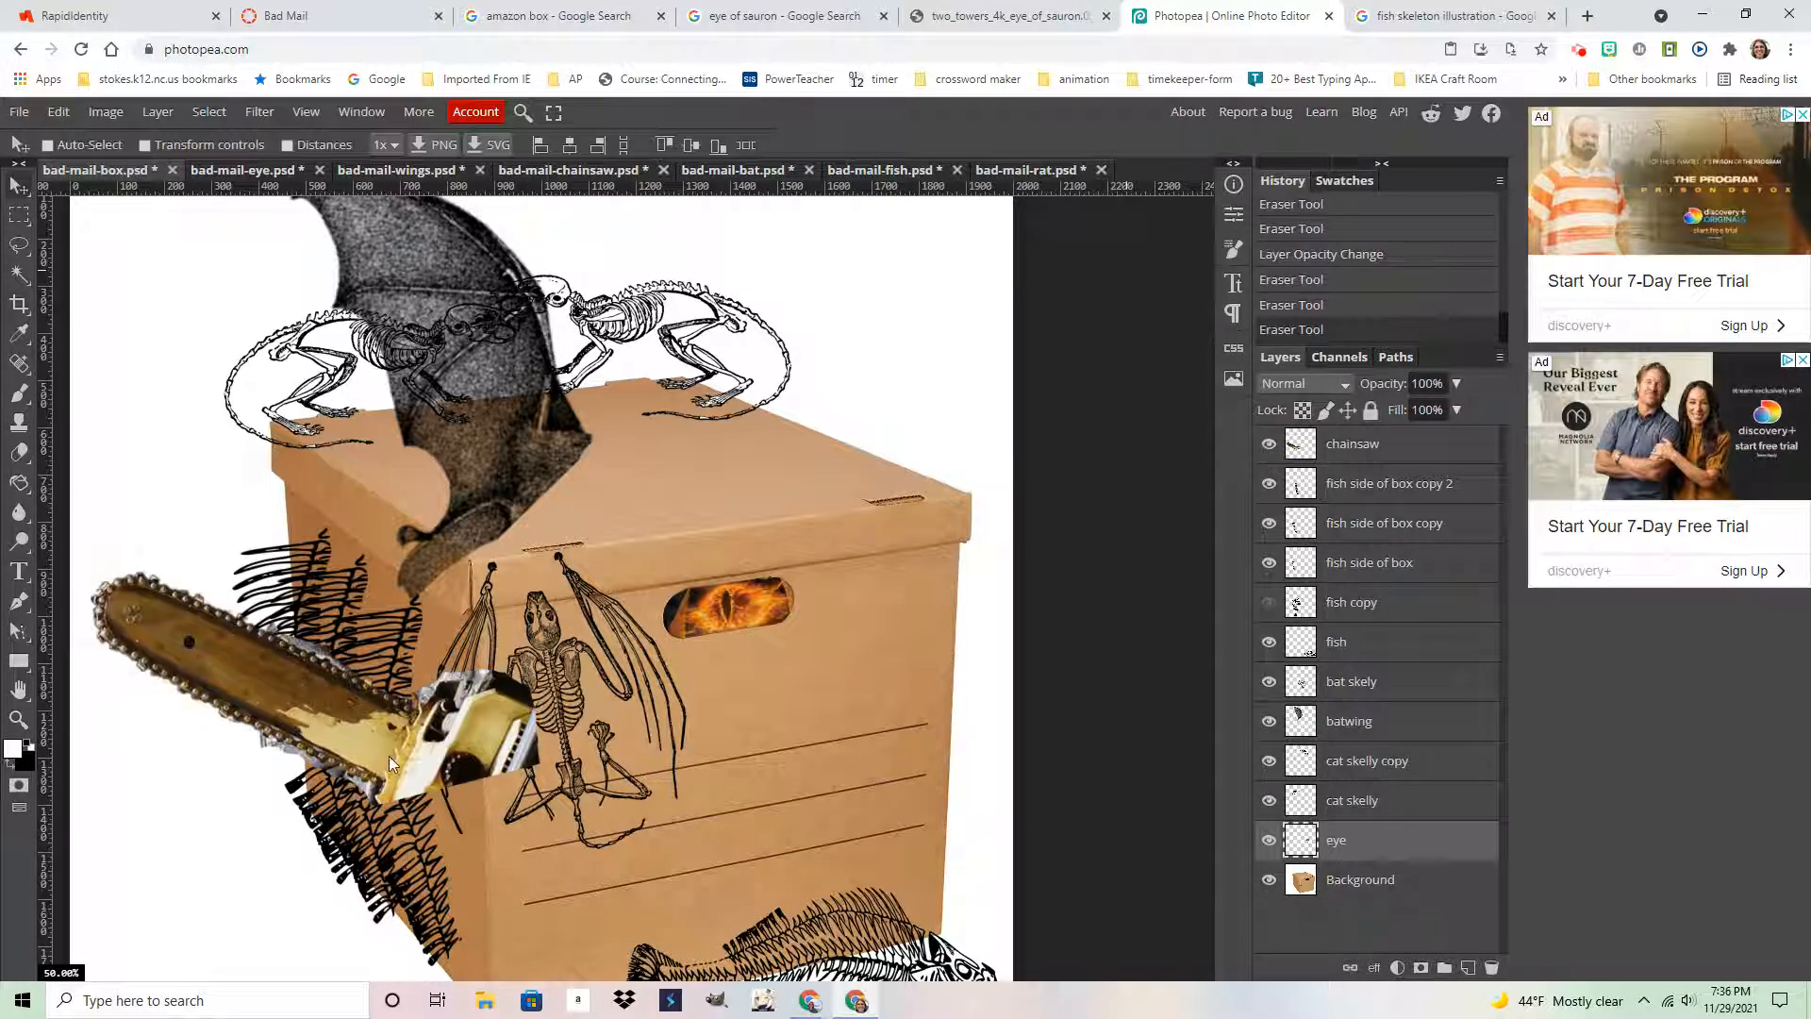
pyautogui.moveTo(388, 756); pyautogui.dragTo(424, 745)
pyautogui.hotkey('ctrl', 'z')
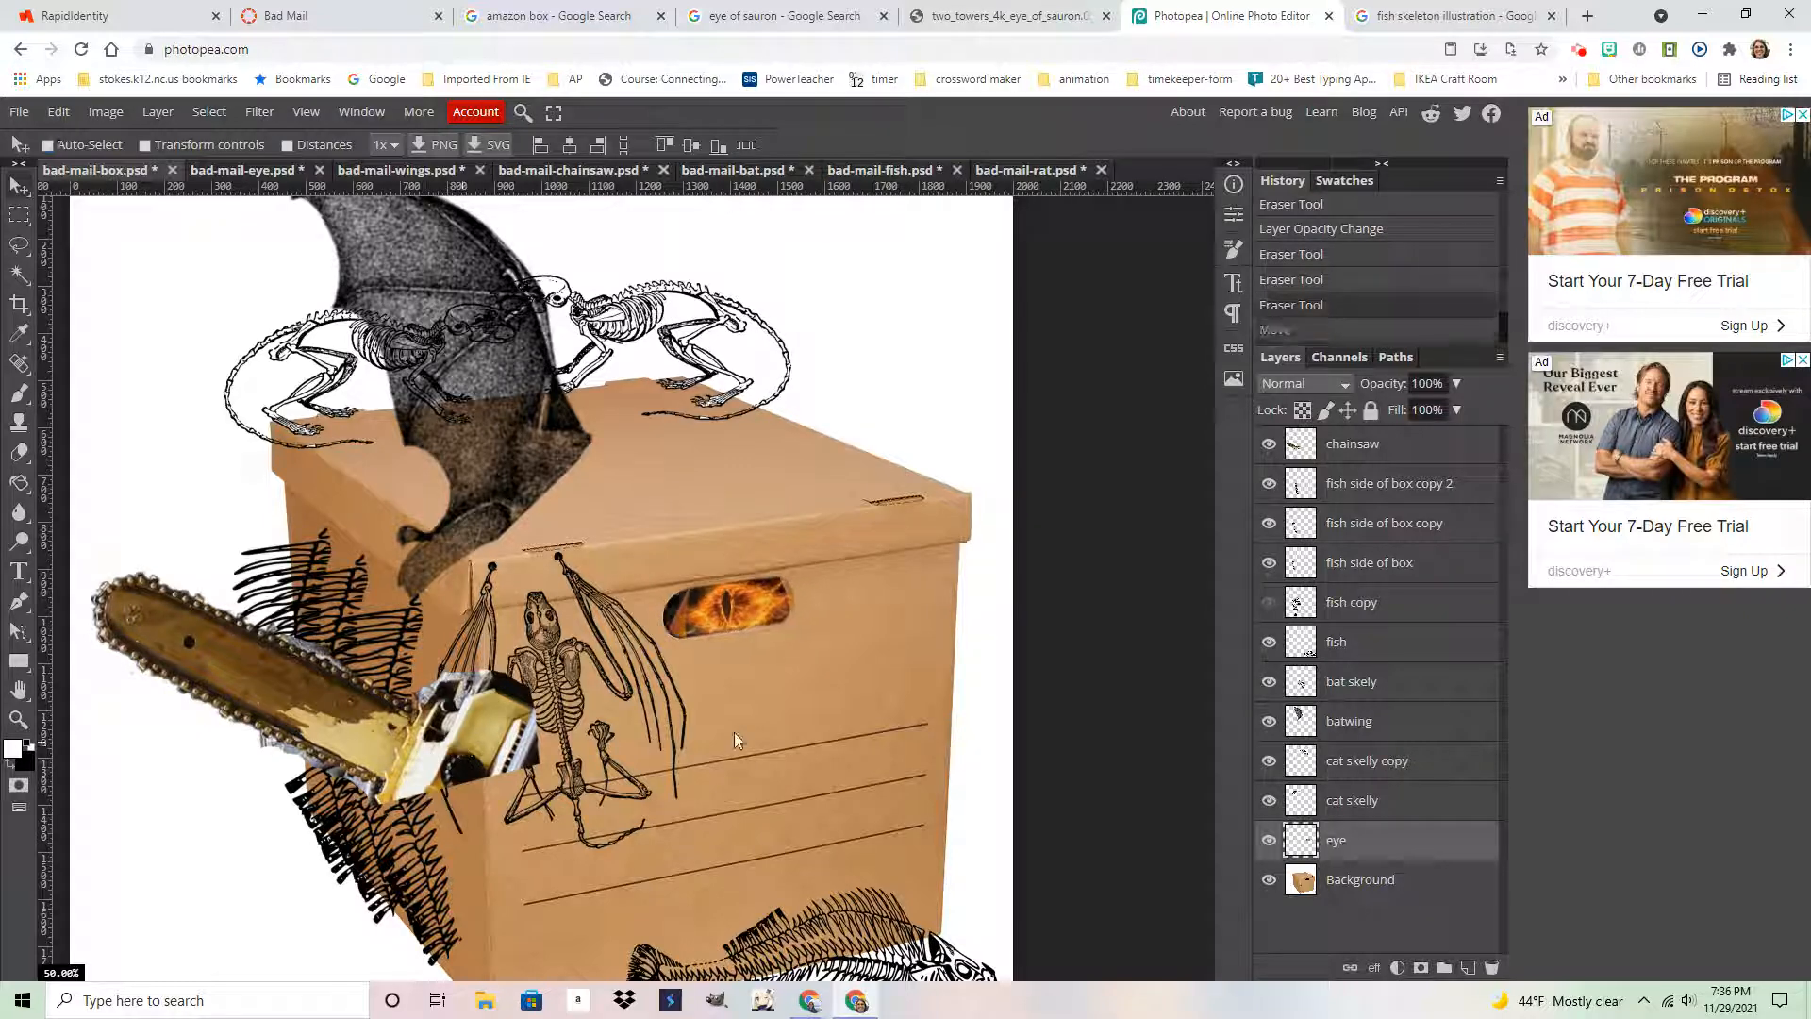
pyautogui.click(1376, 443)
pyautogui.moveTo(335, 726); pyautogui.dragTo(612, 497)
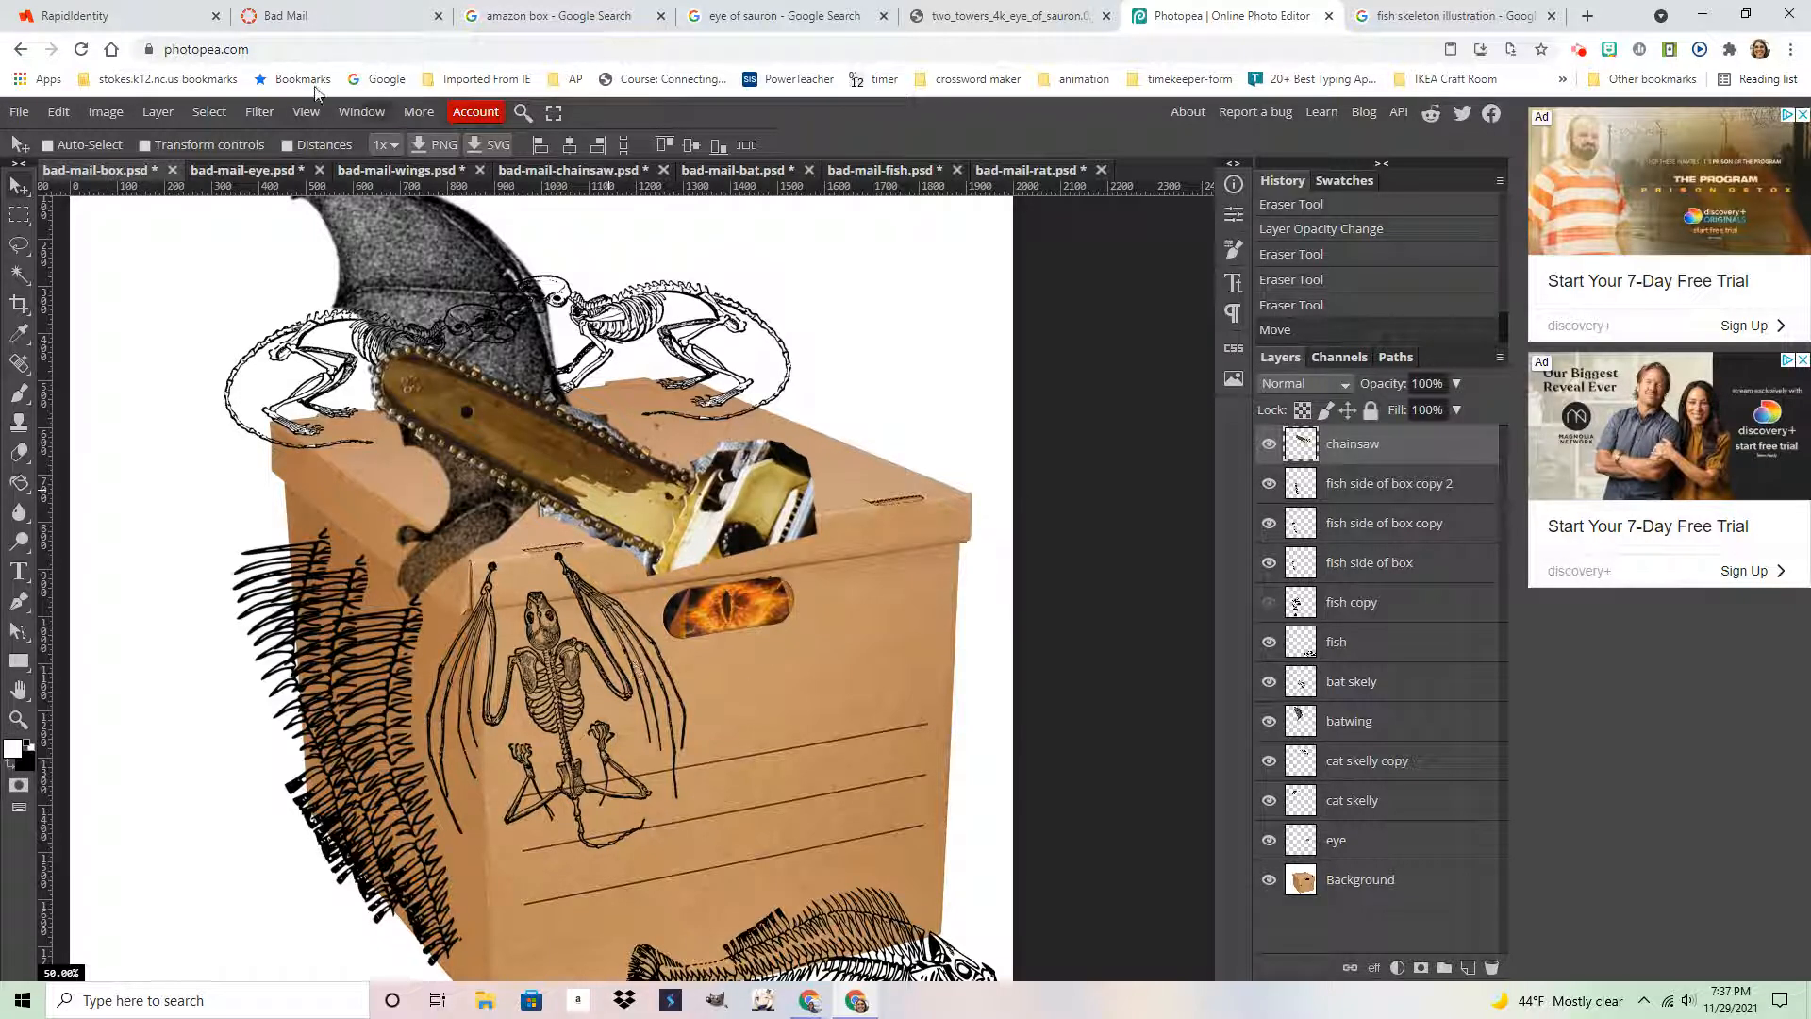
# Brighten the chainsaw by lifting its Curves adjustment
pyautogui.click(106, 111)
pyautogui.moveTo(137, 184)
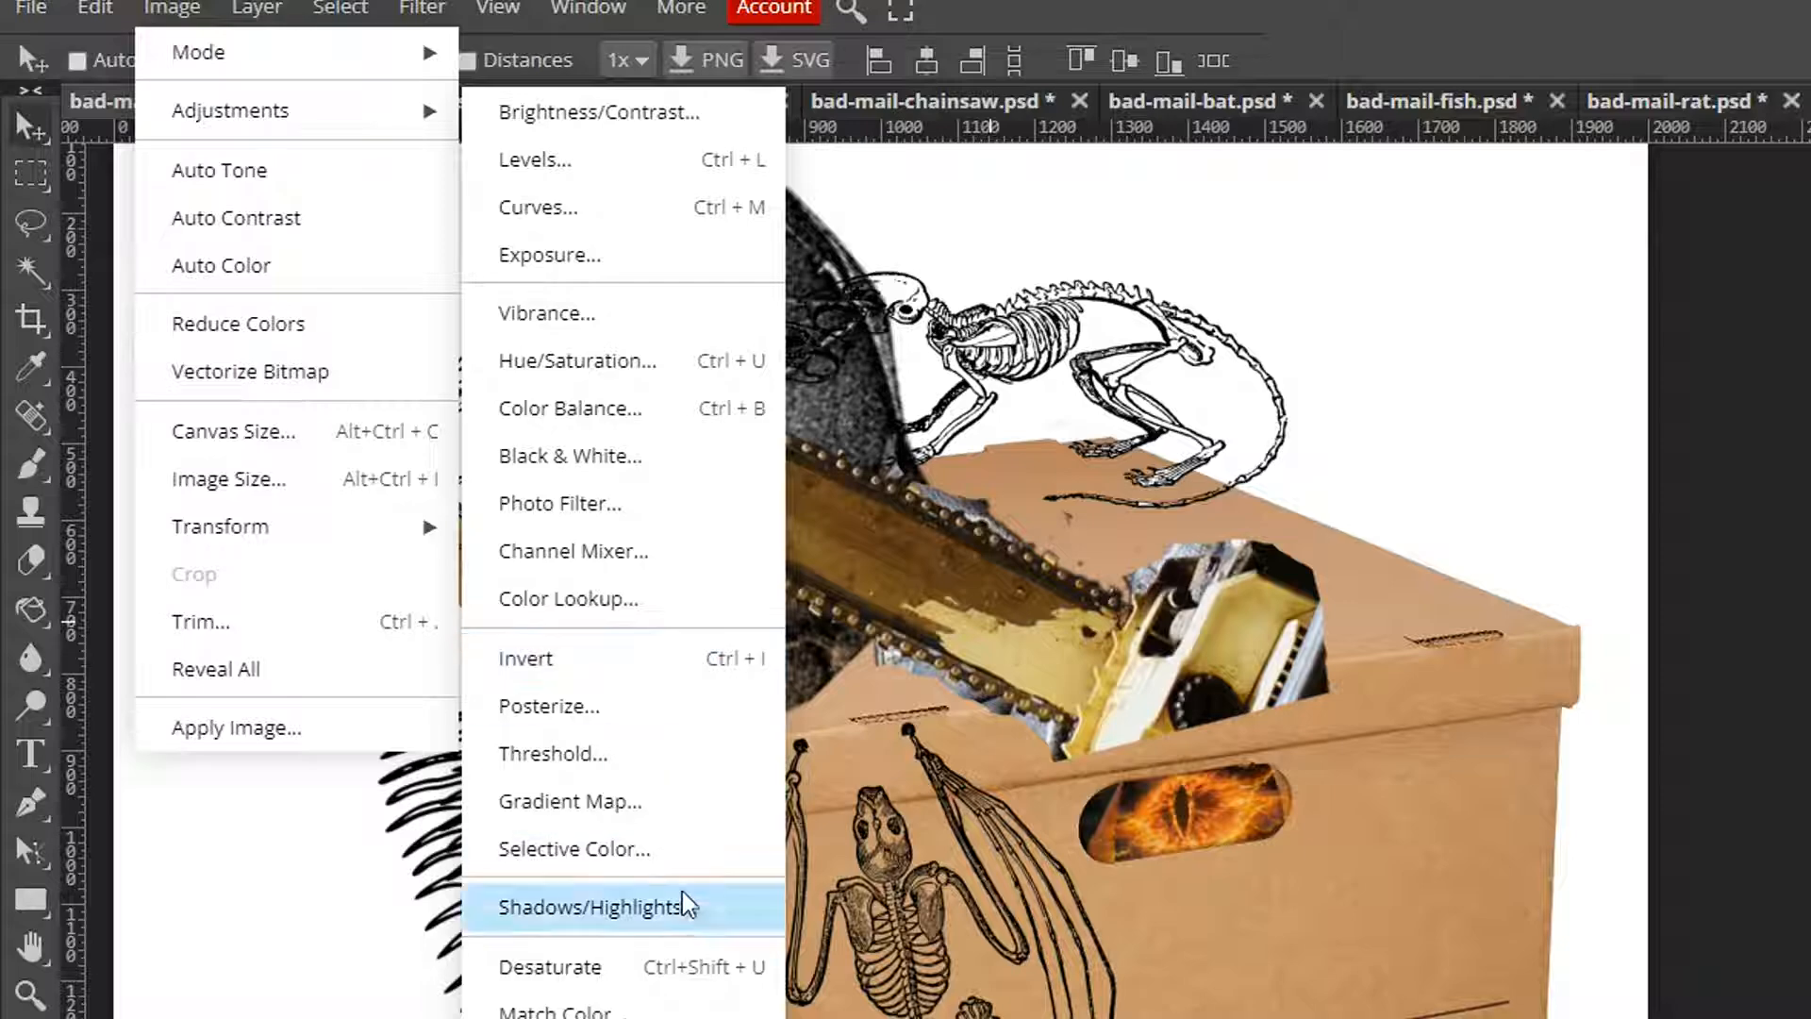
pyautogui.click(698, 967)
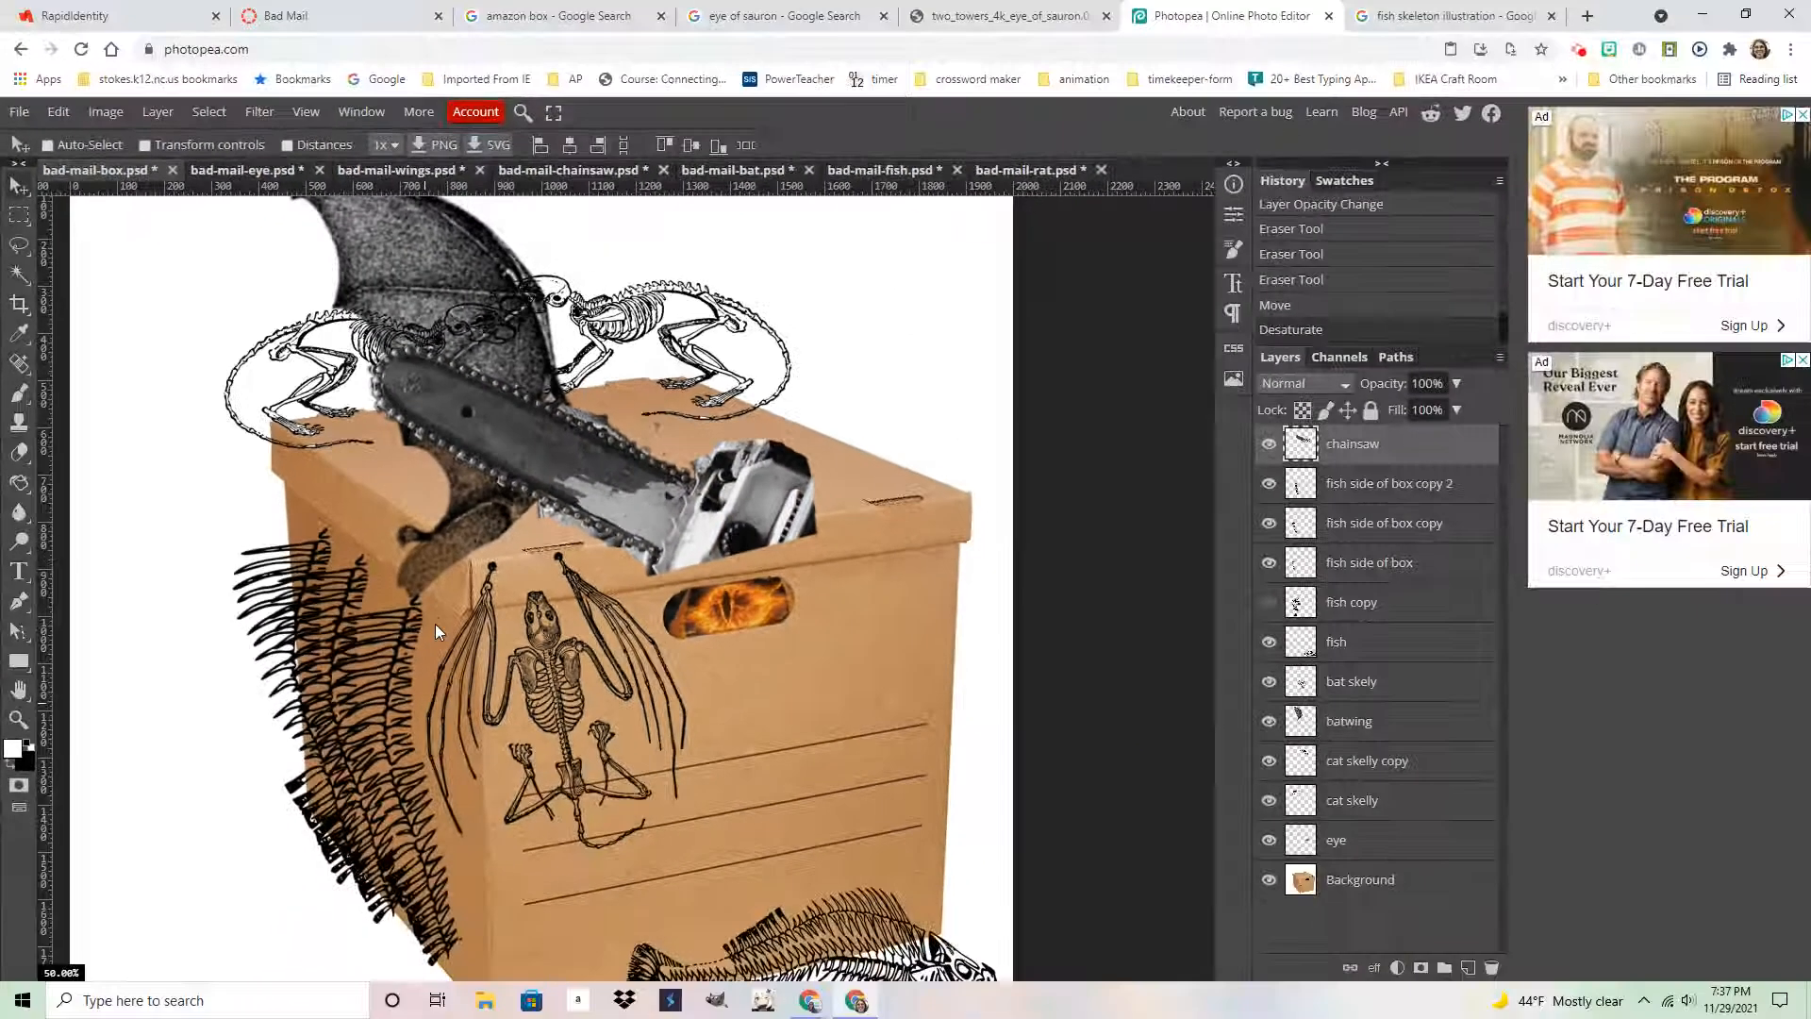
pyautogui.hotkey('ctrl', 'z')
pyautogui.click(121, 115)
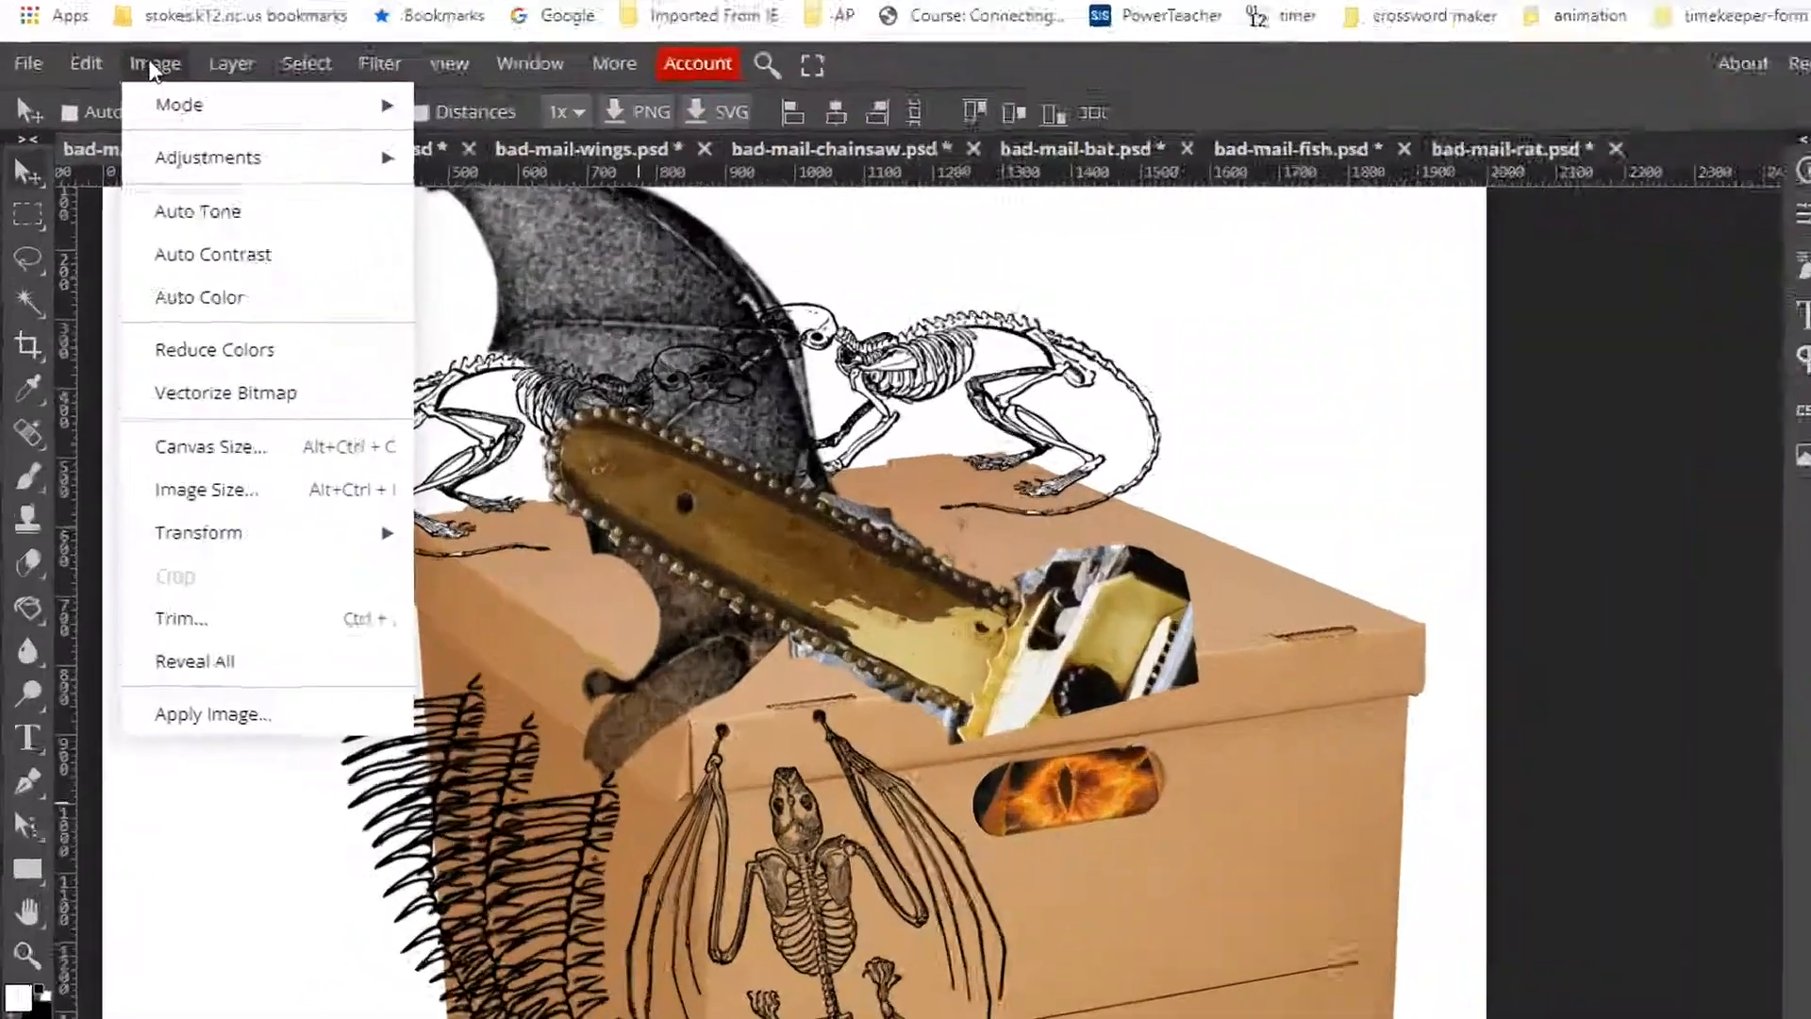
pyautogui.moveTo(138, 181)
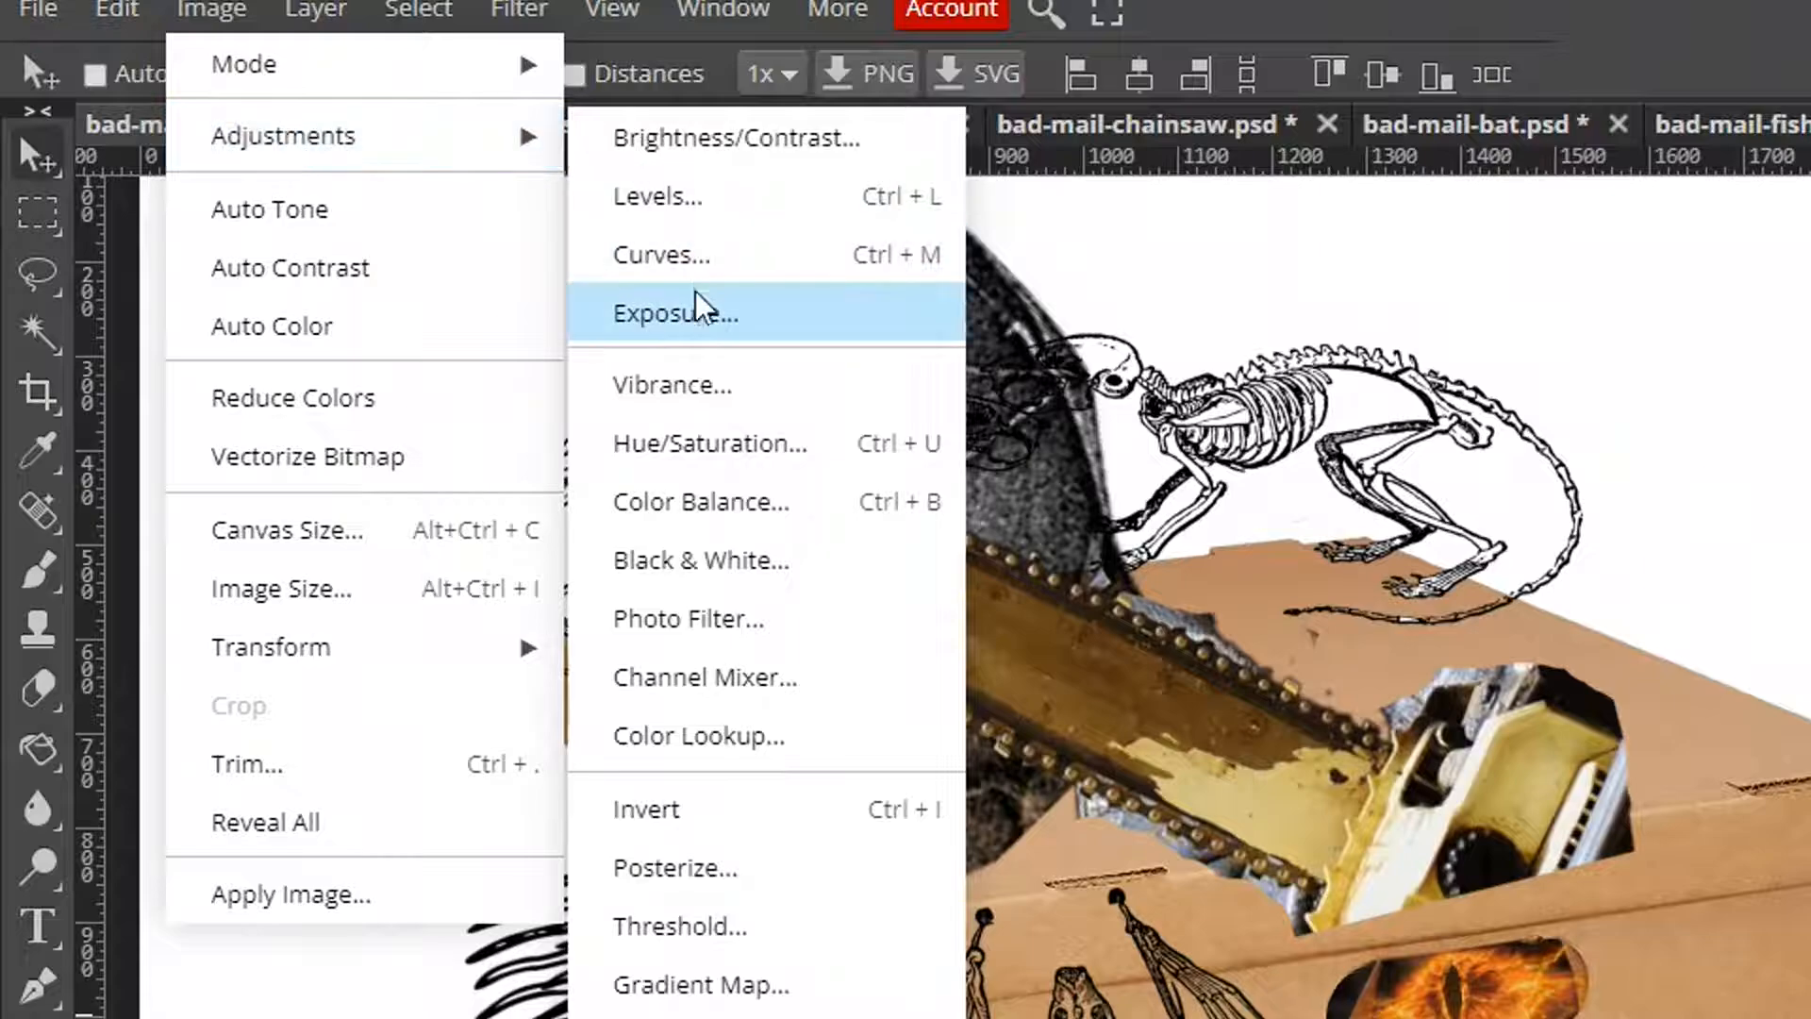
pyautogui.click(698, 255)
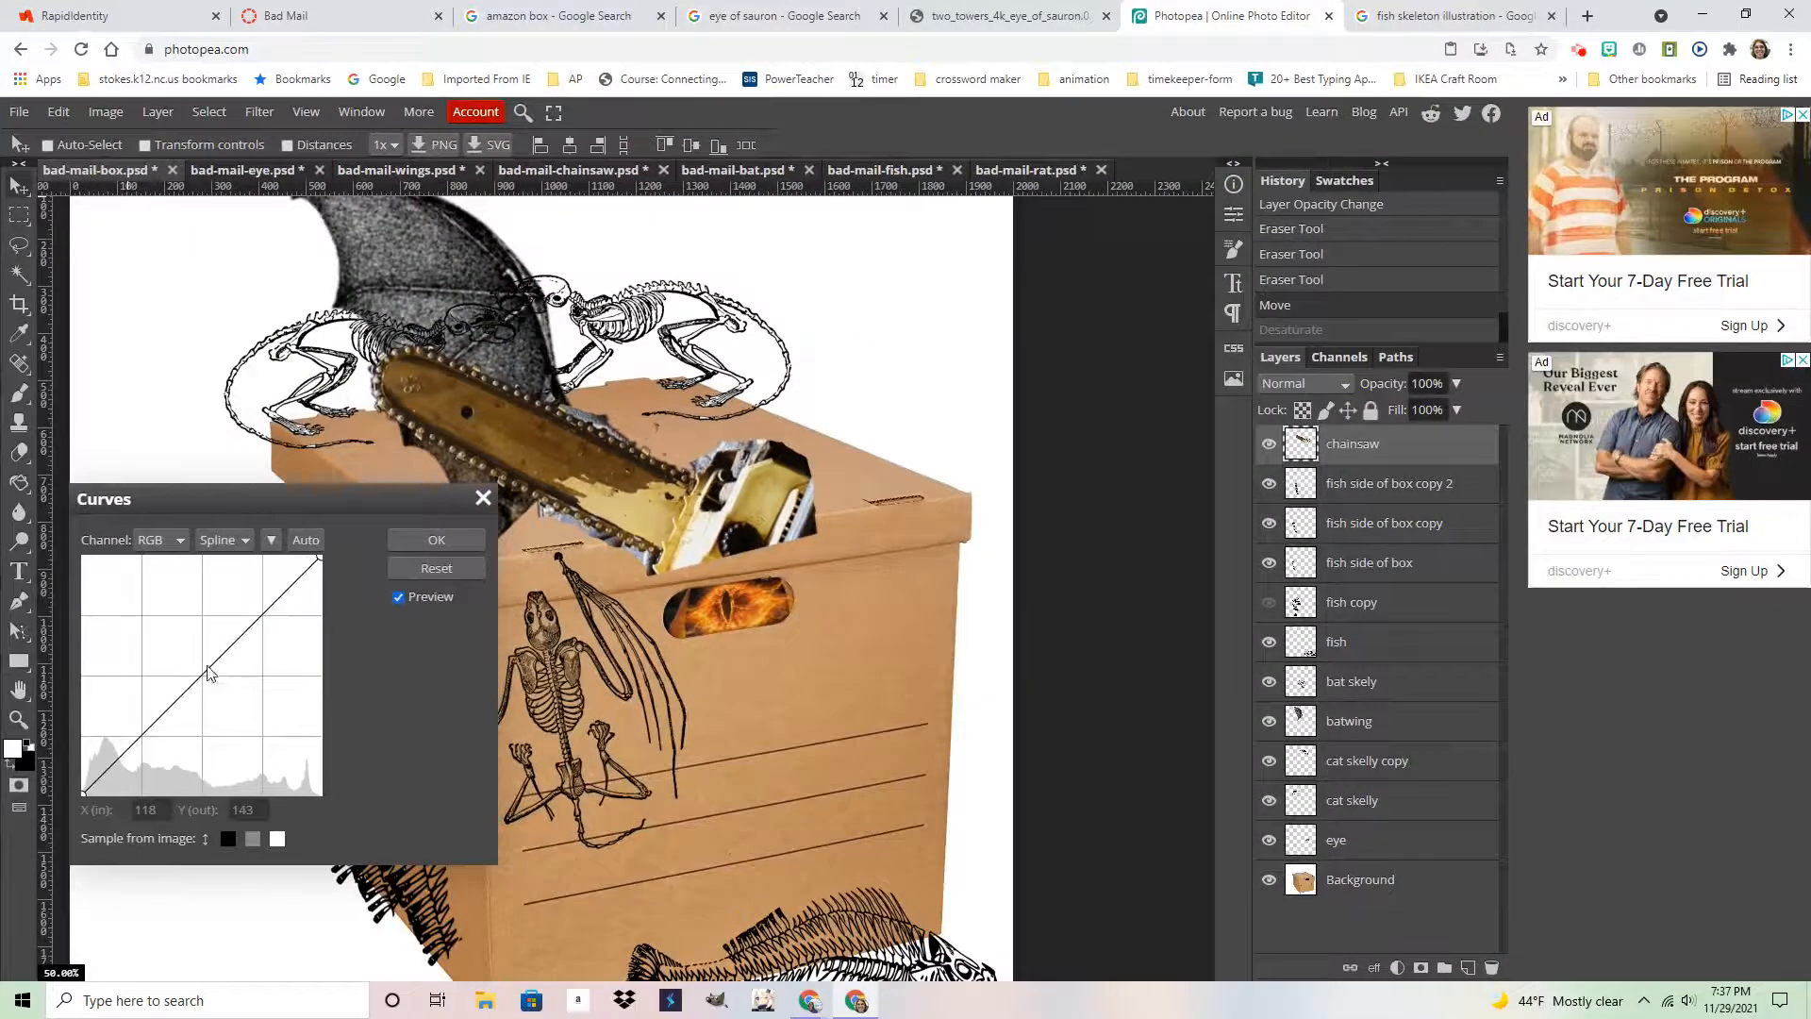
pyautogui.moveTo(208, 673); pyautogui.dragTo(181, 637)
pyautogui.click(436, 540)
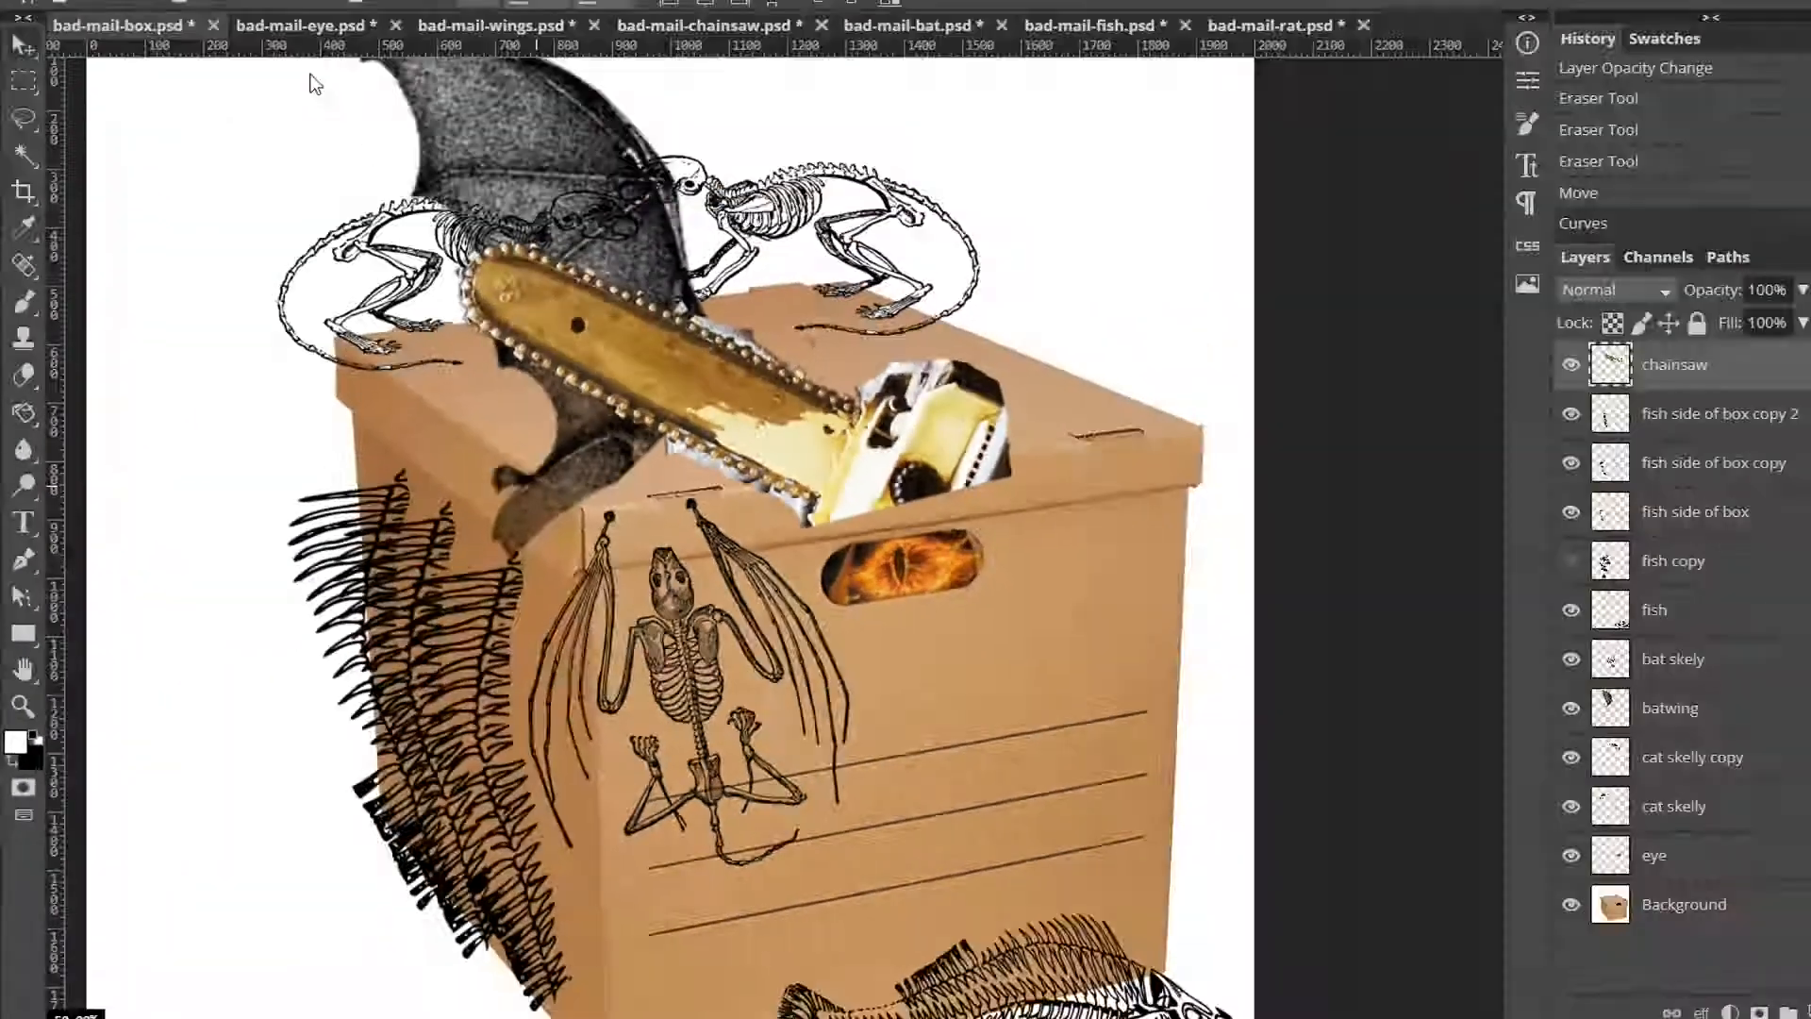
# Desaturate the chainsaw layer to grey
pyautogui.click(105, 111)
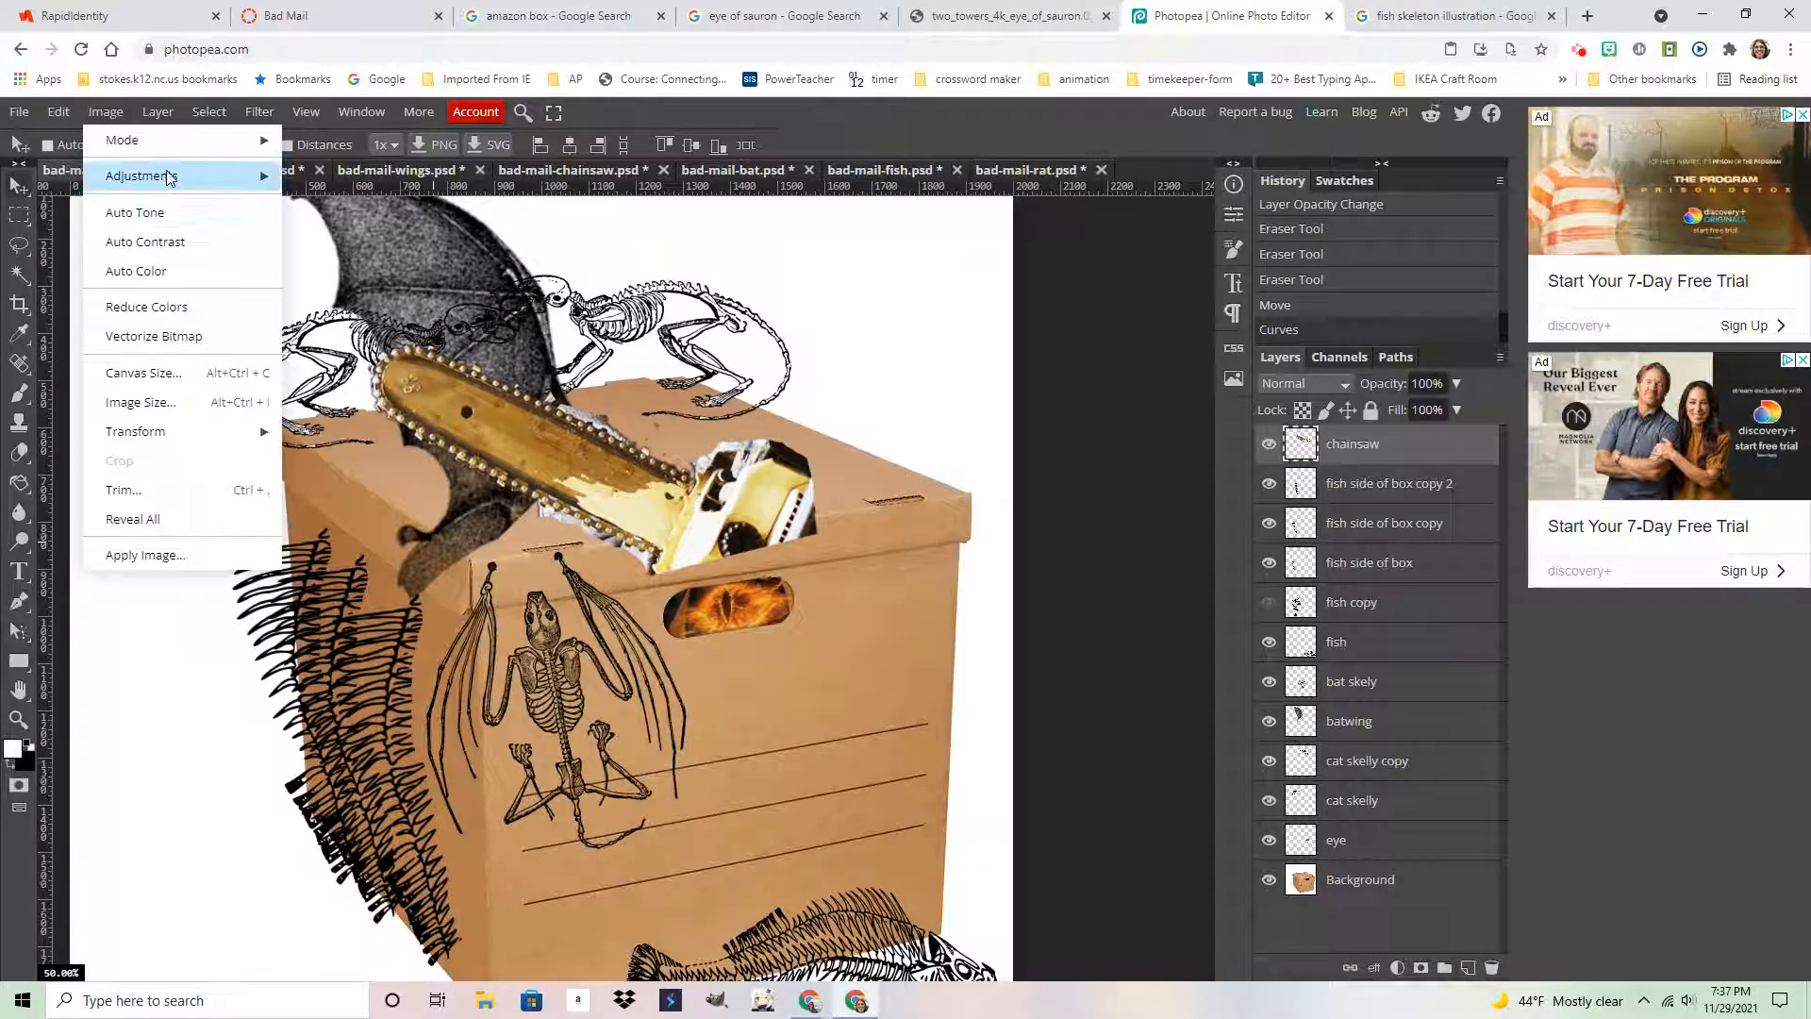
pyautogui.moveTo(168, 177)
pyautogui.click(396, 700)
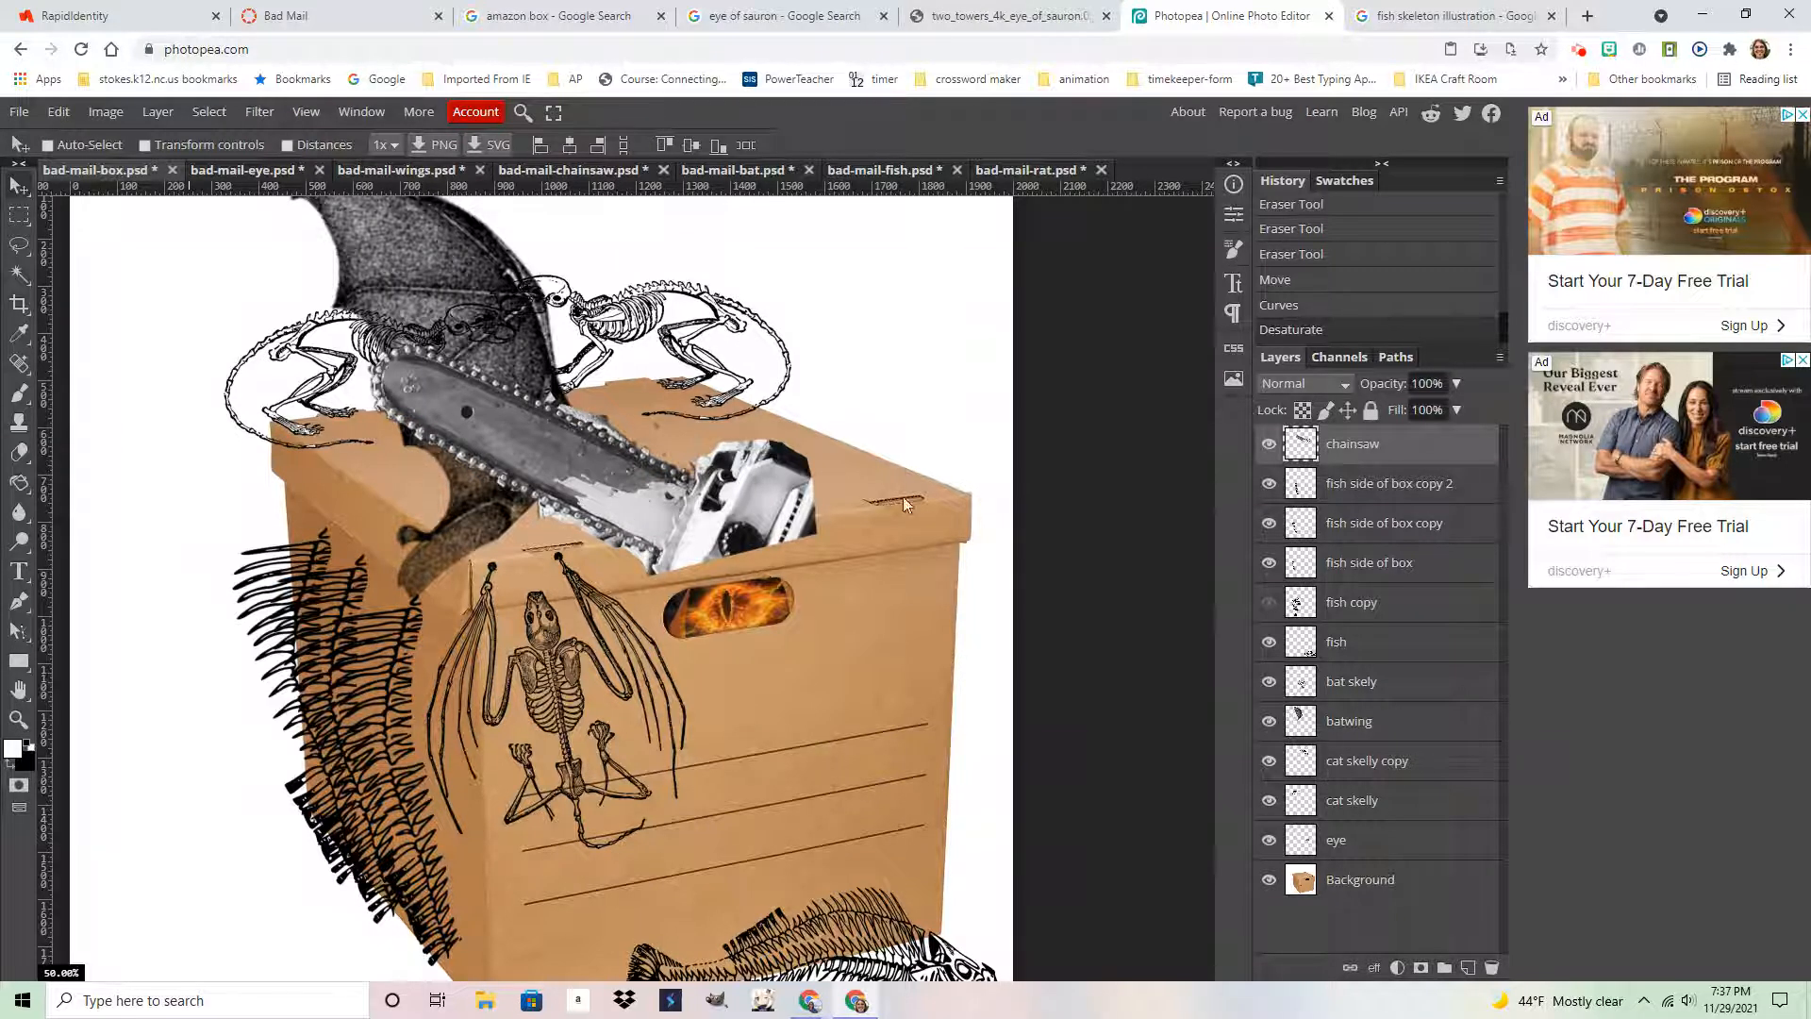
# Hide the chainsaw layer and view bad-mail-wings.psd at 100% on the top-left bat
pyautogui.click(1269, 447)
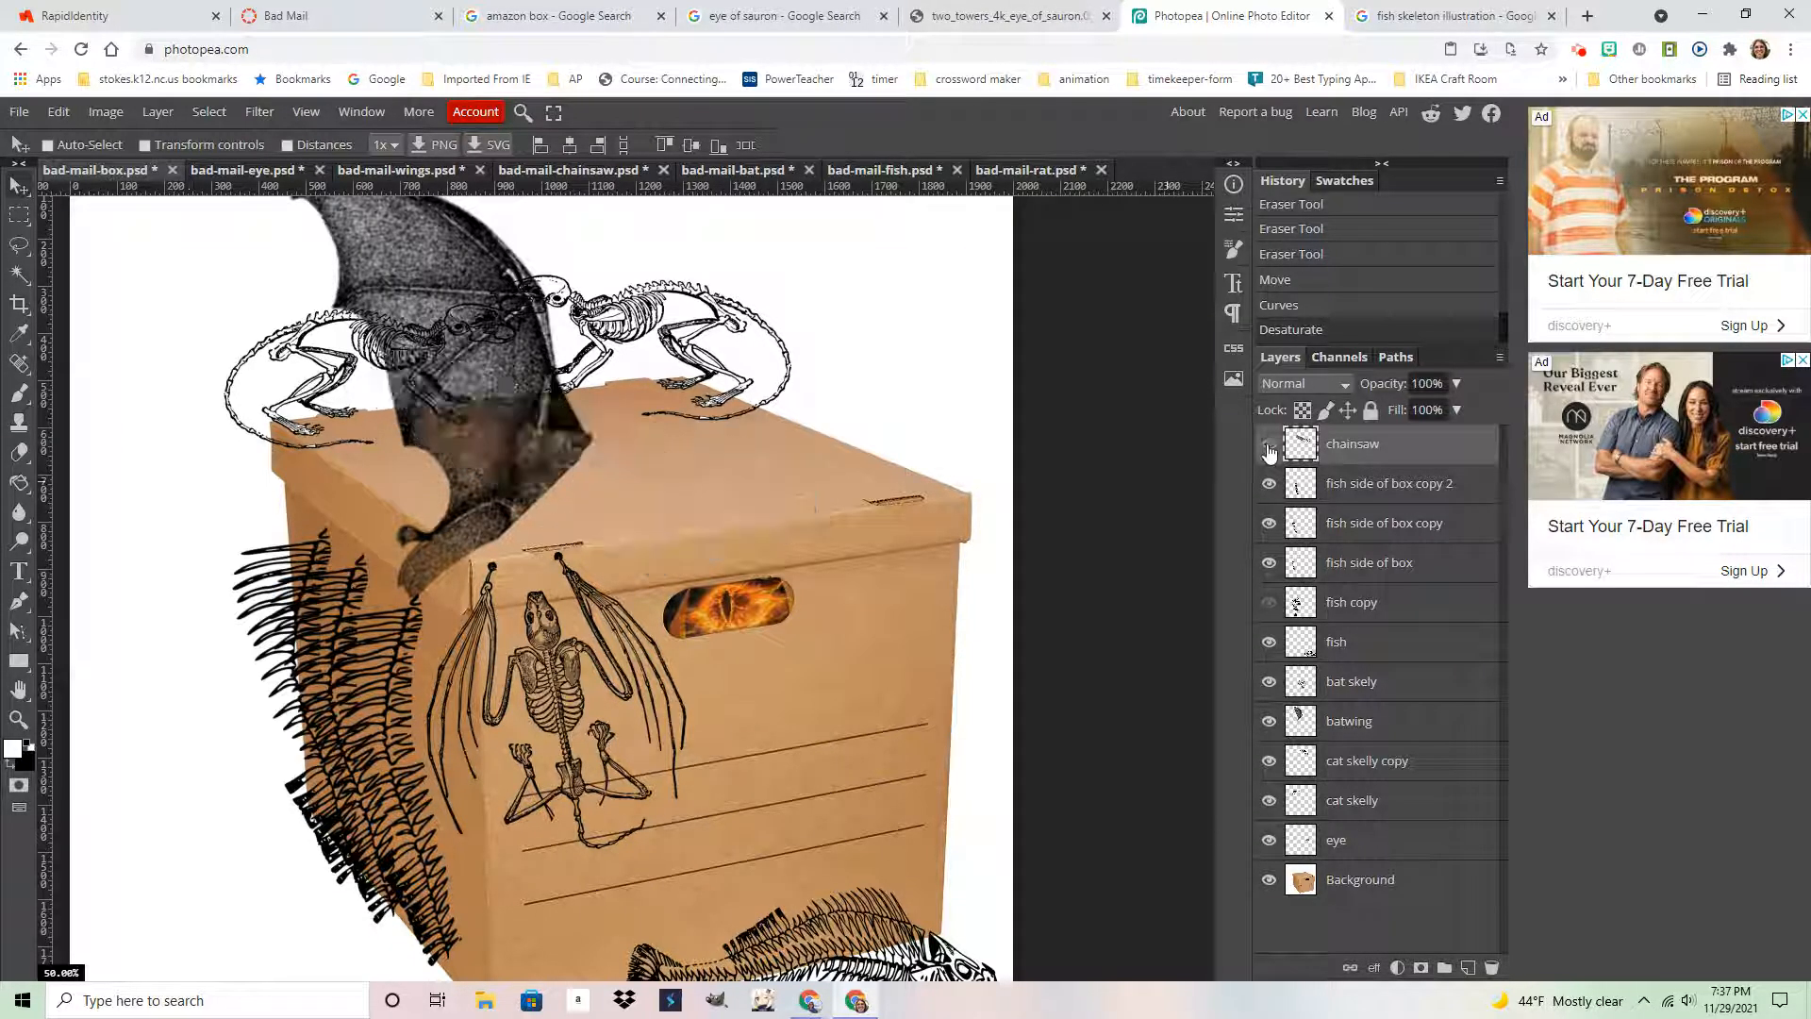
pyautogui.click(1268, 447)
pyautogui.click(1269, 447)
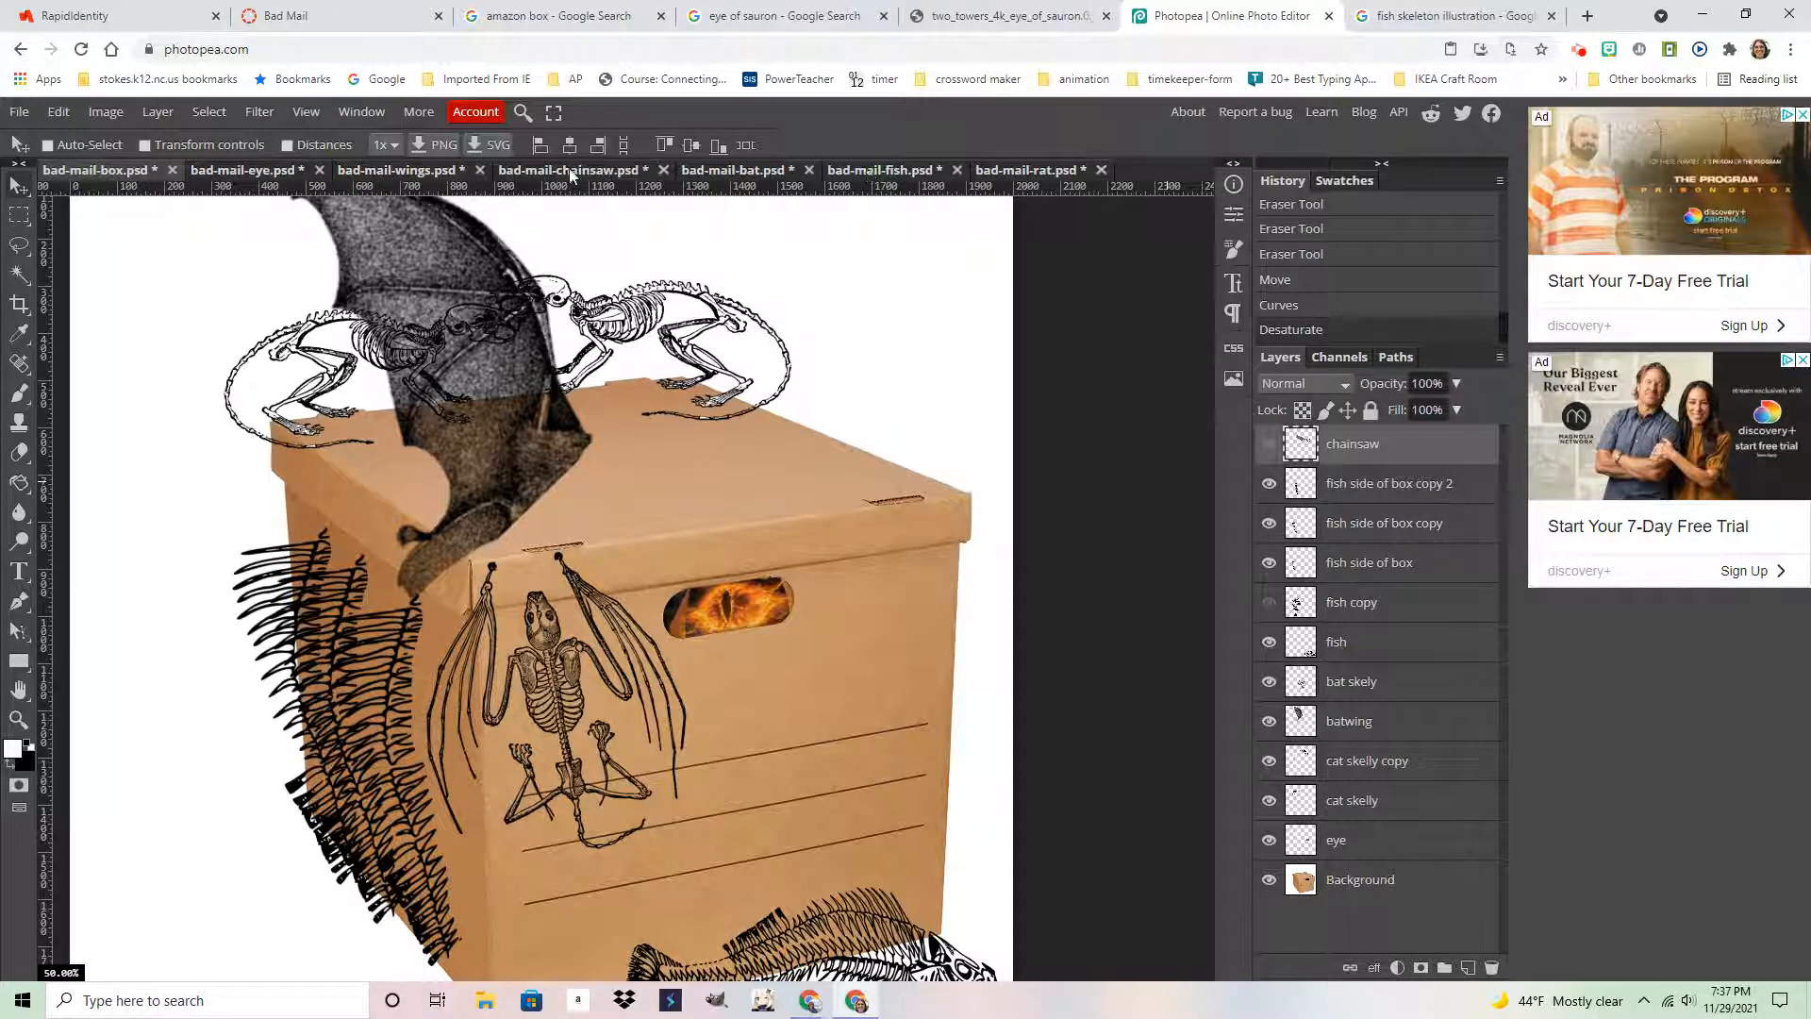
pyautogui.click(380, 177)
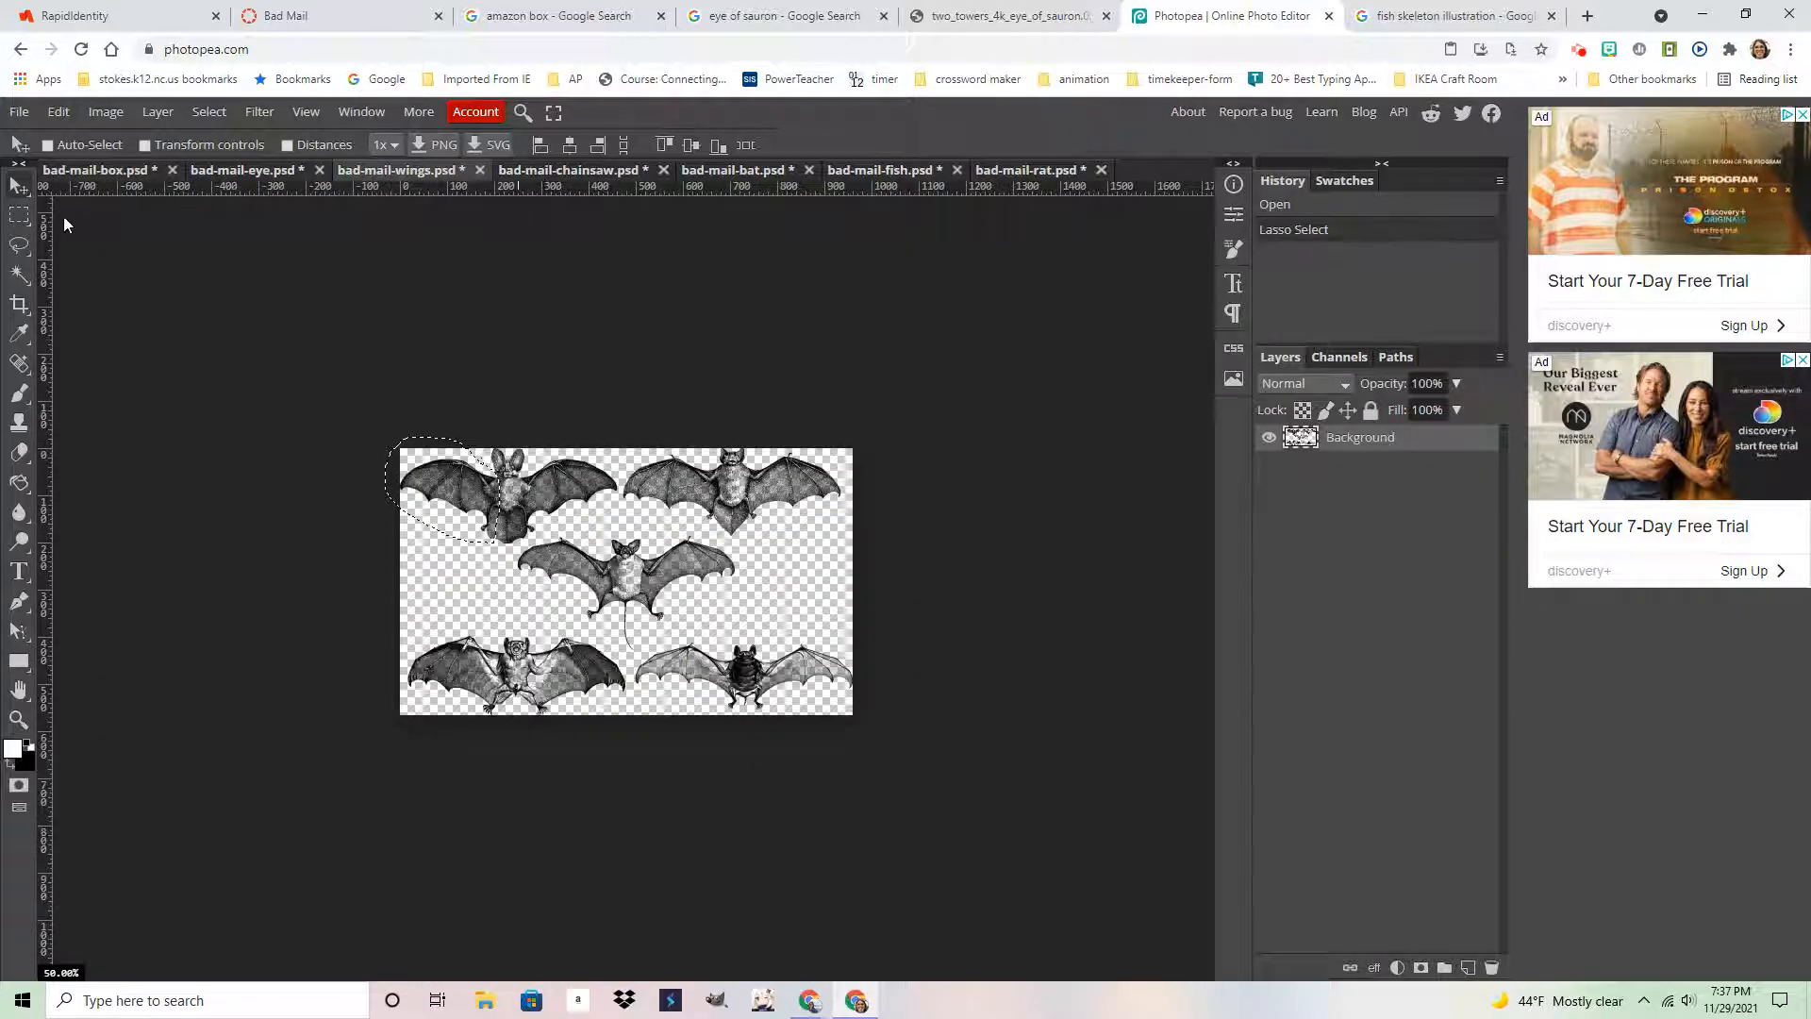
pyautogui.click(17, 721)
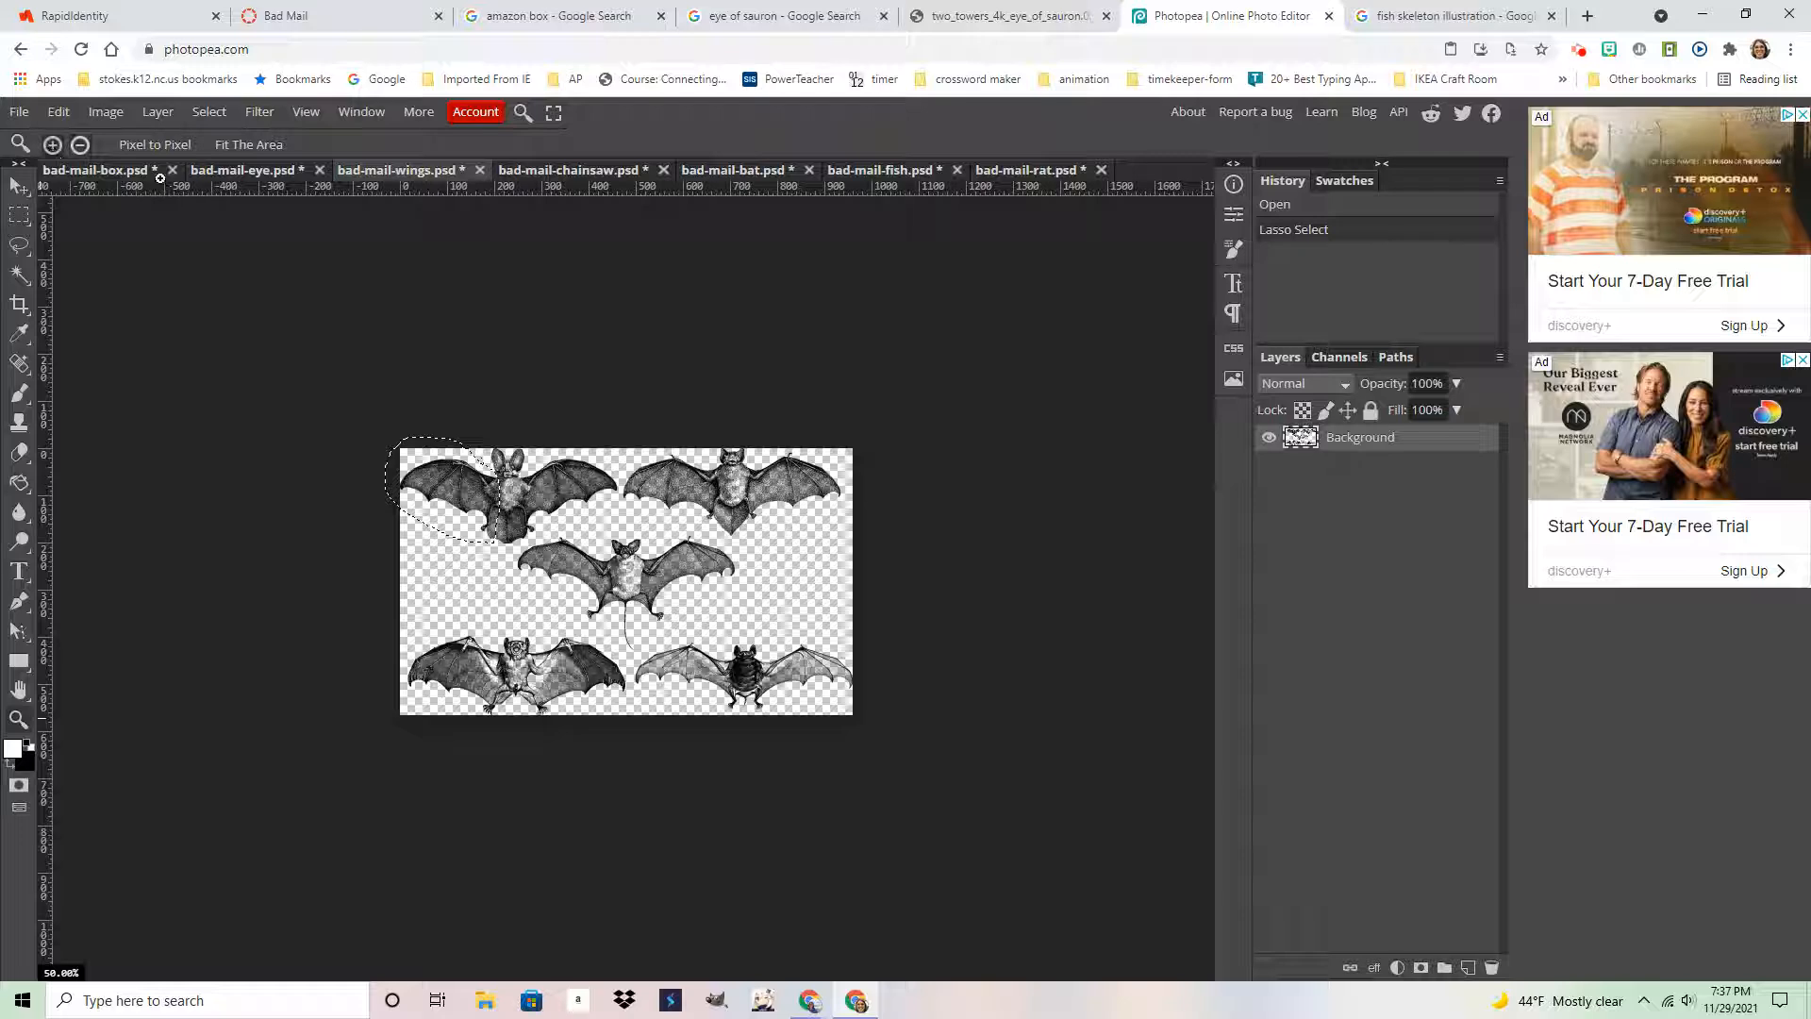
pyautogui.click(604, 493)
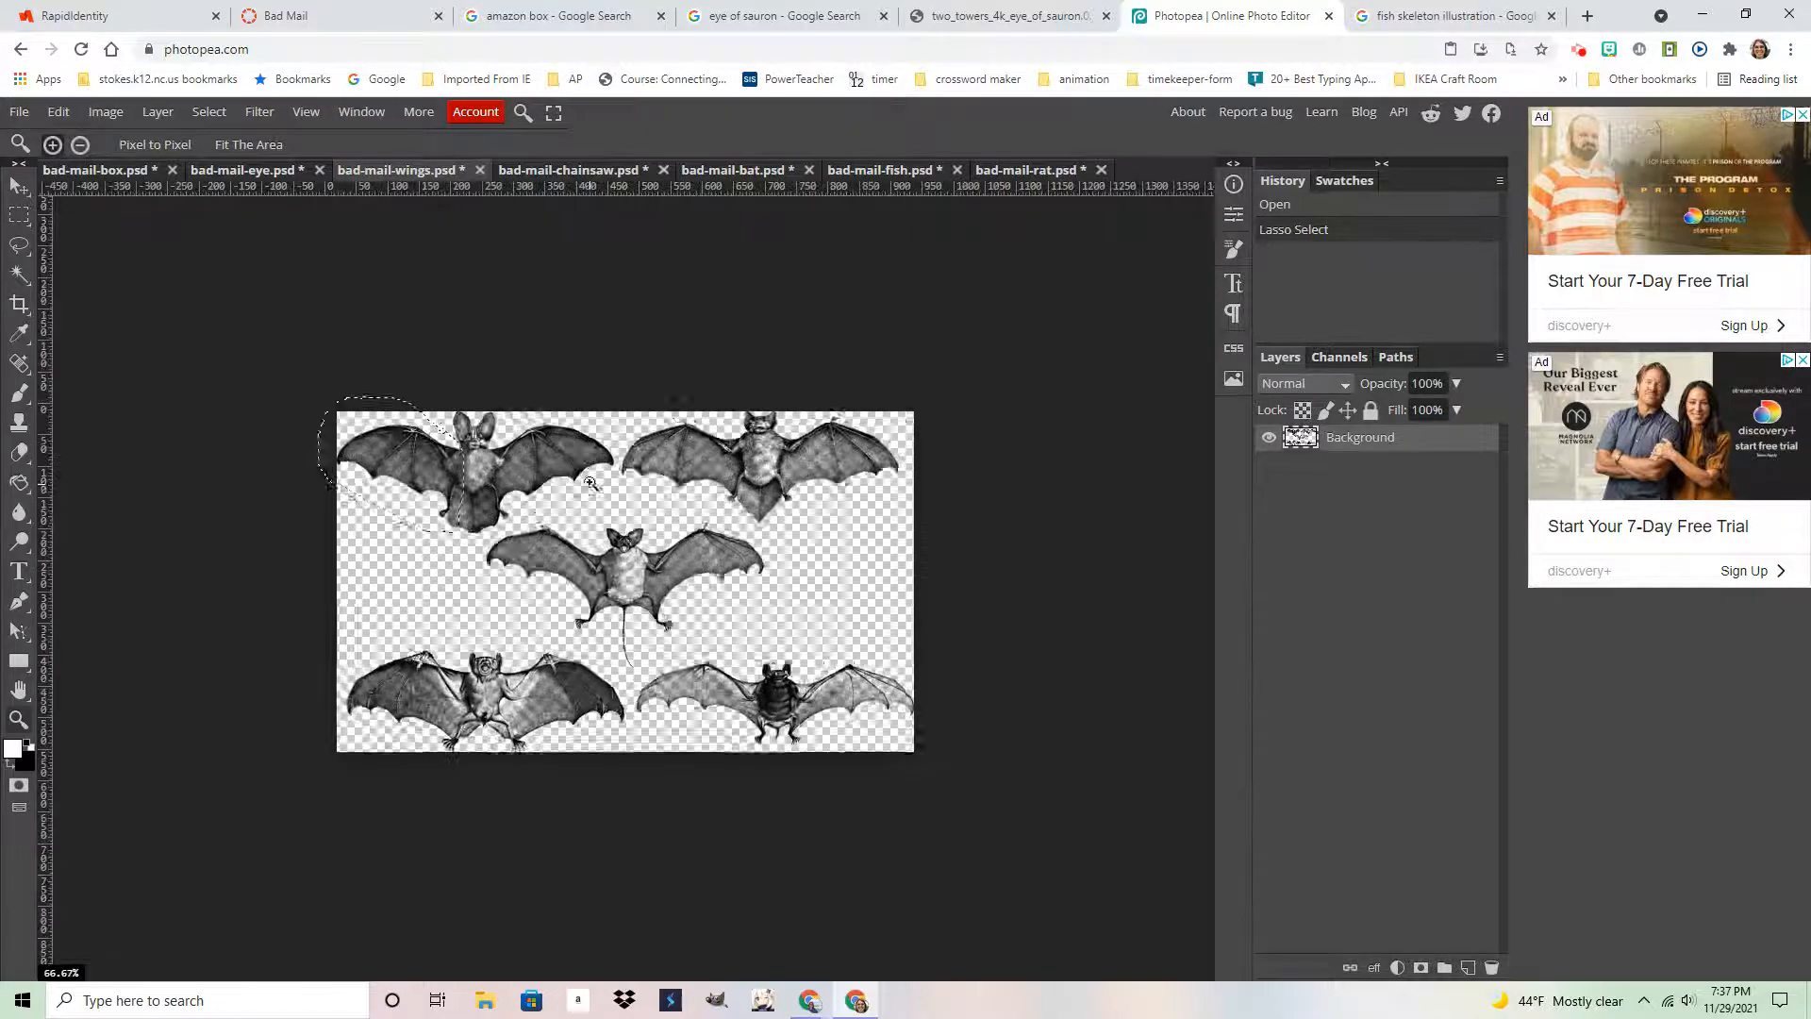
pyautogui.moveTo(559, 426); pyautogui.dragTo(666, 542)
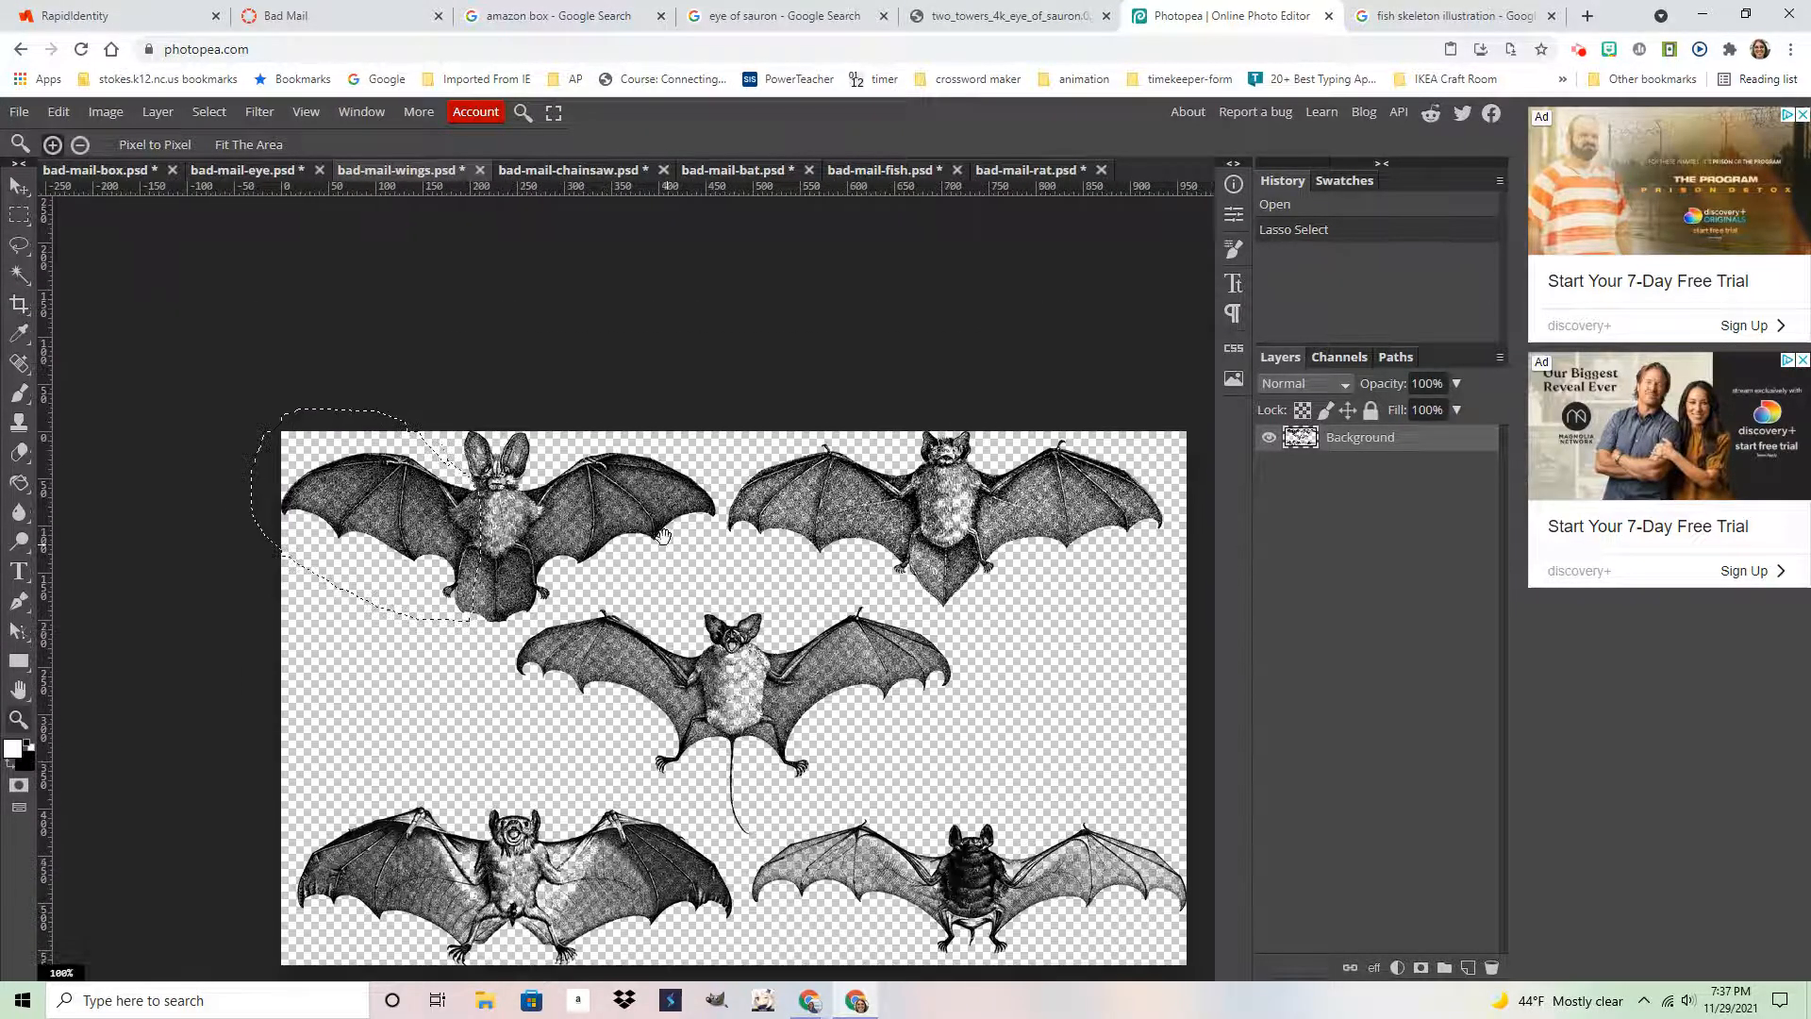
# Clear the old selection and lasso the top-left bat's right wing
pyautogui.click(20, 247)
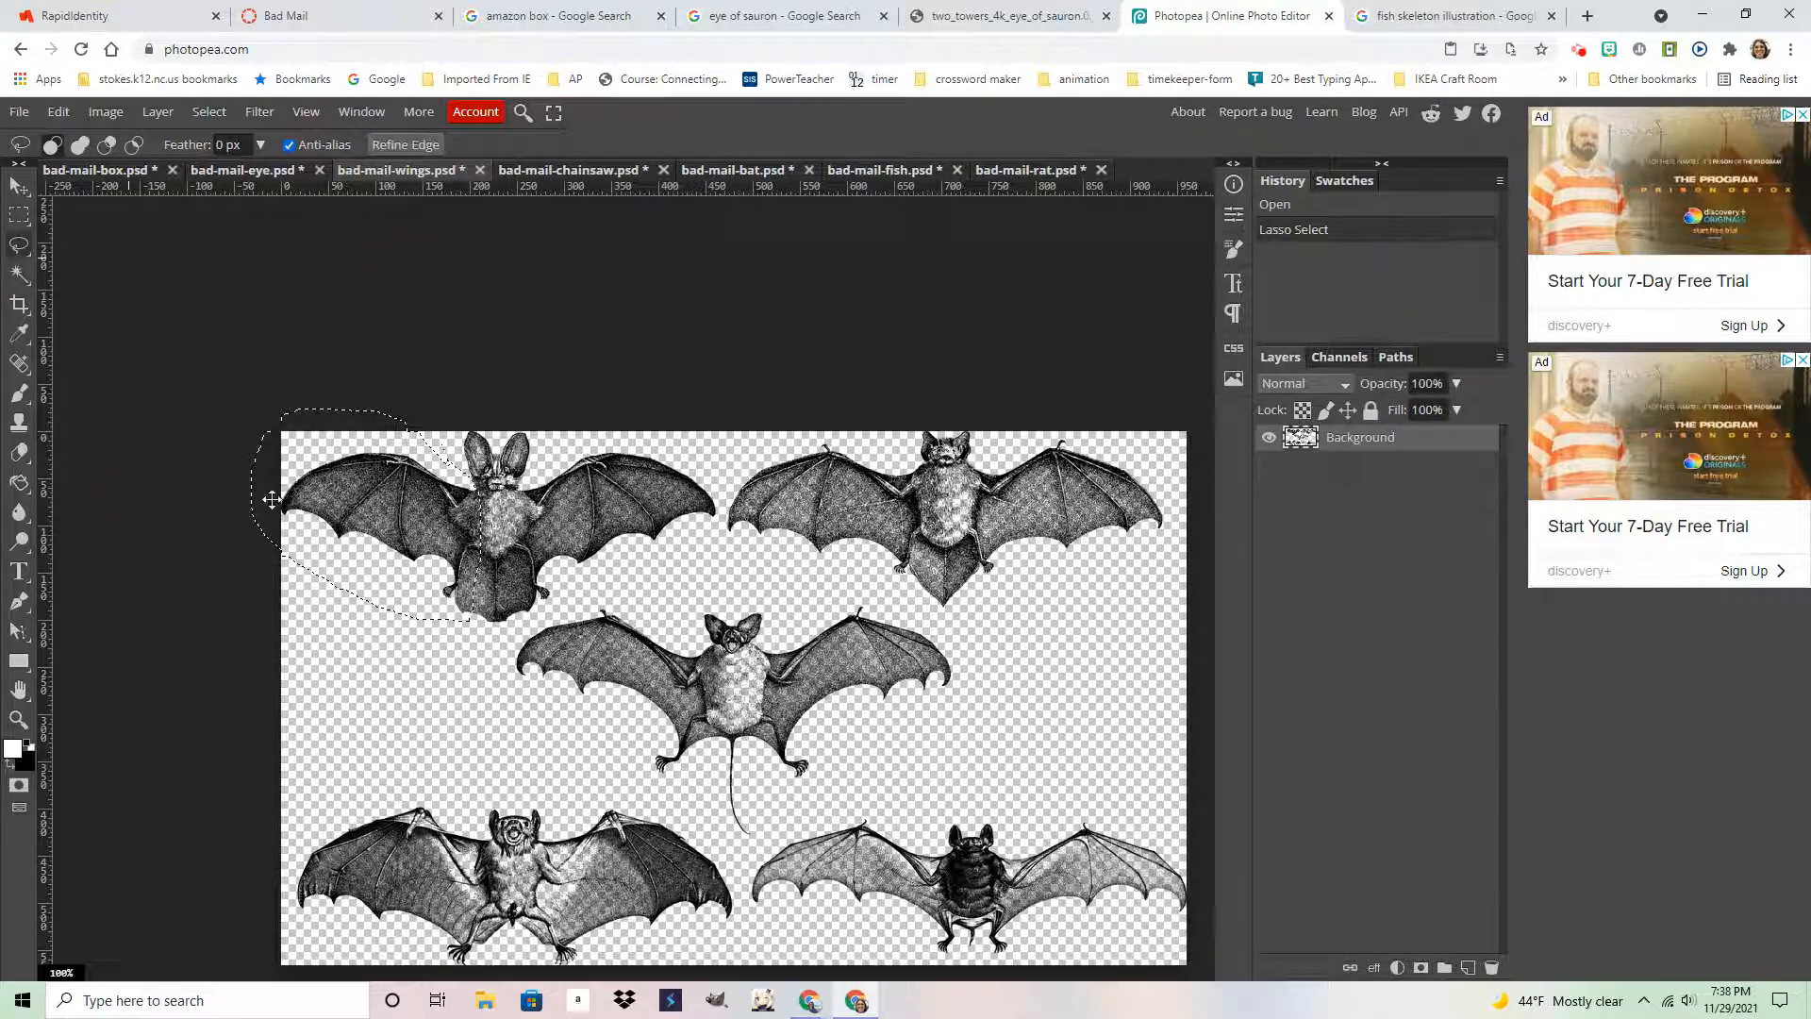
pyautogui.click(208, 111)
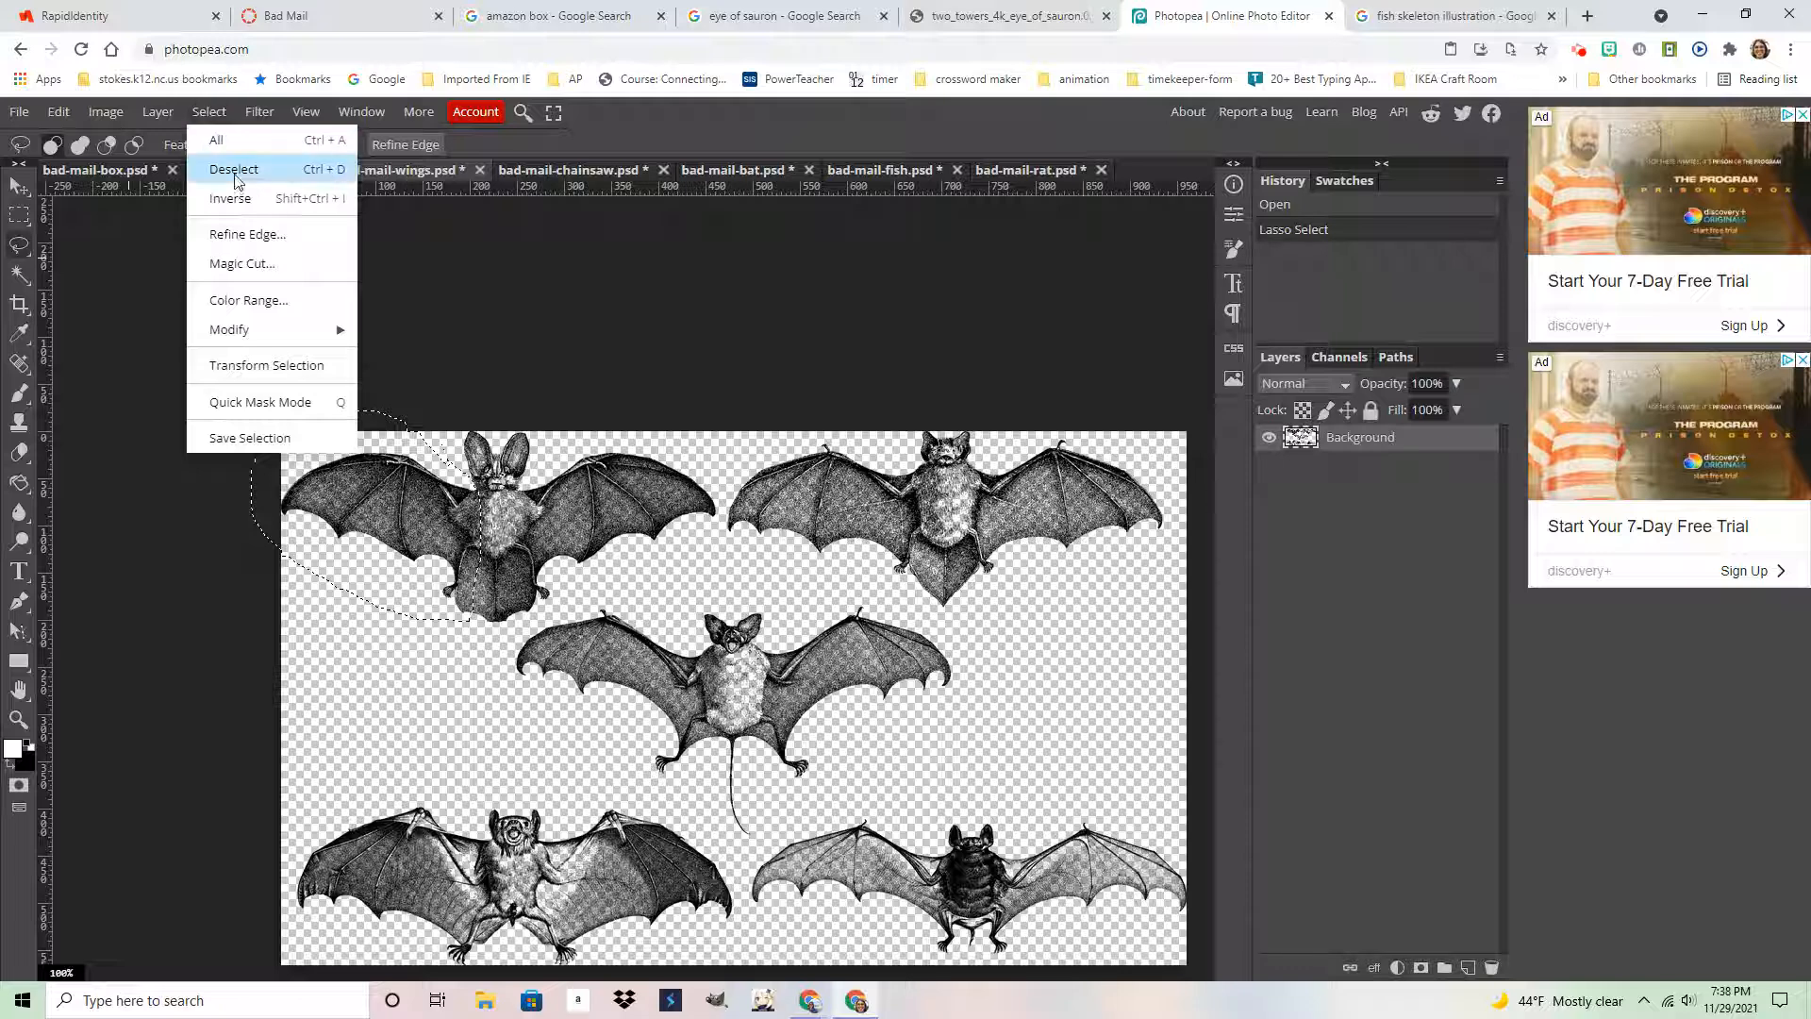
pyautogui.click(236, 168)
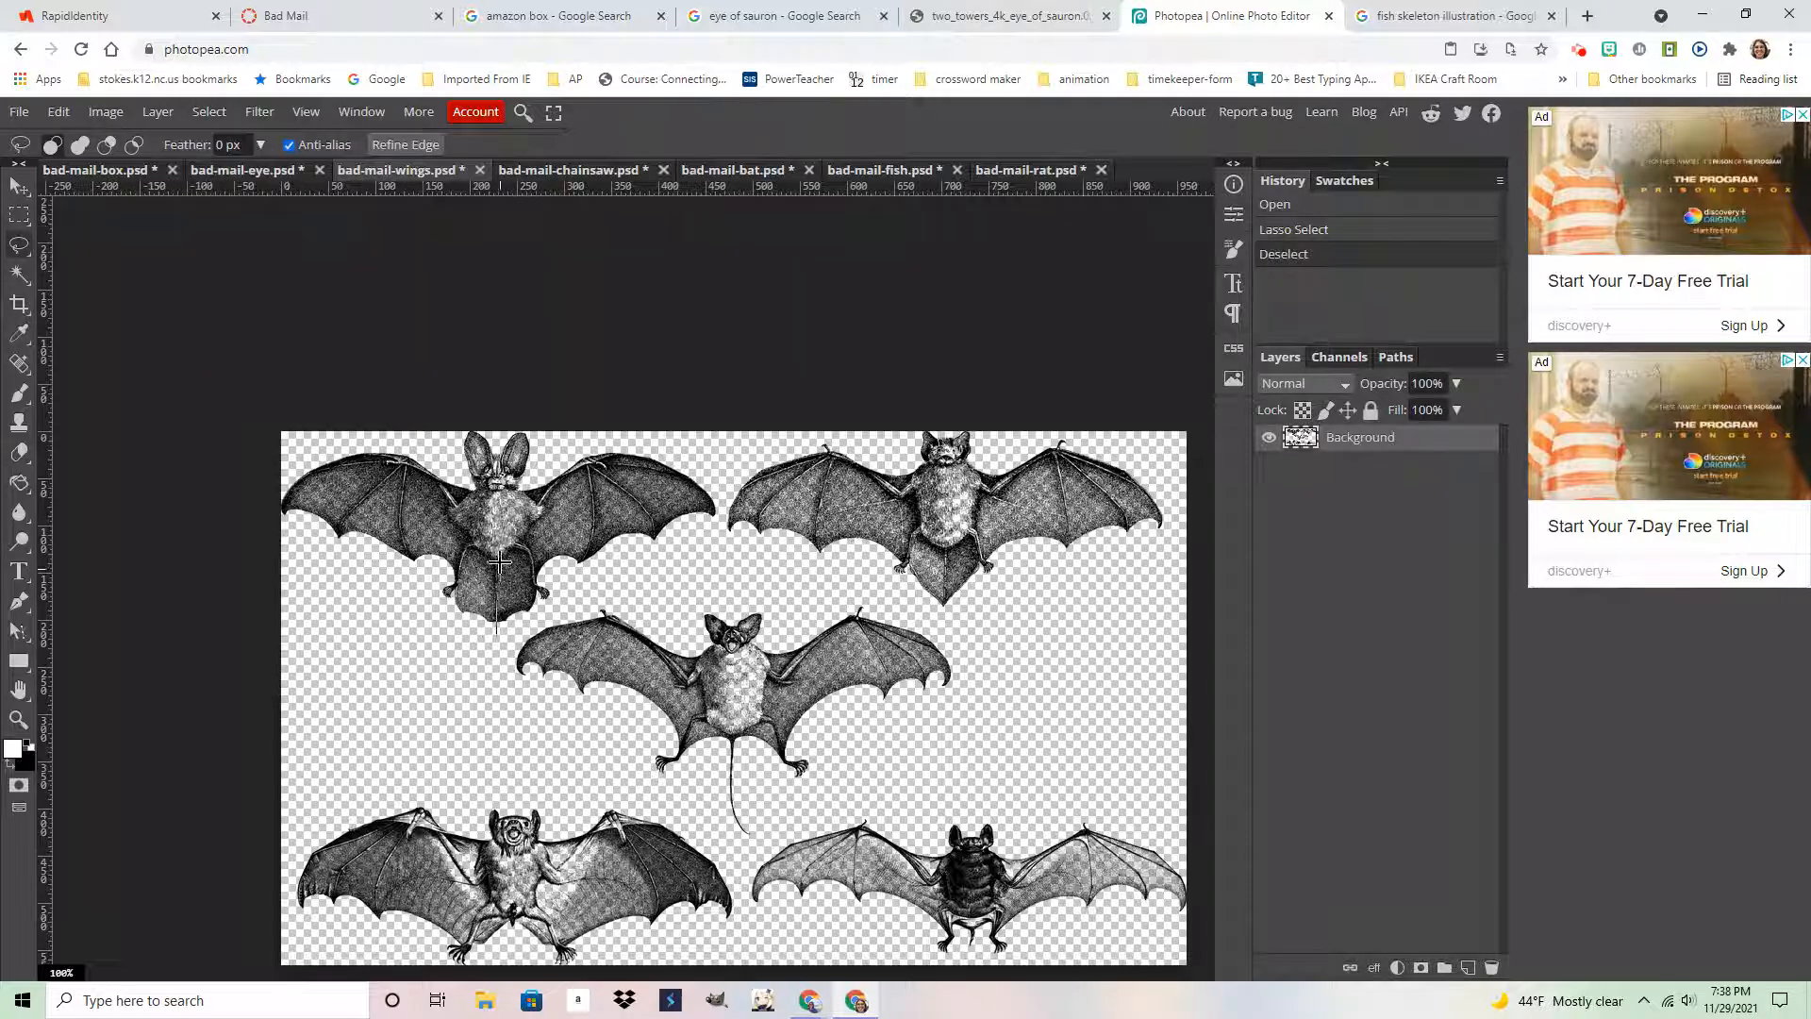
pyautogui.moveTo(550, 462)
pyautogui.mouseDown()
pyautogui.moveTo(659, 444)
pyautogui.moveTo(715, 474)
pyautogui.moveTo(720, 517)
pyautogui.moveTo(500, 632)
pyautogui.mouseUp()
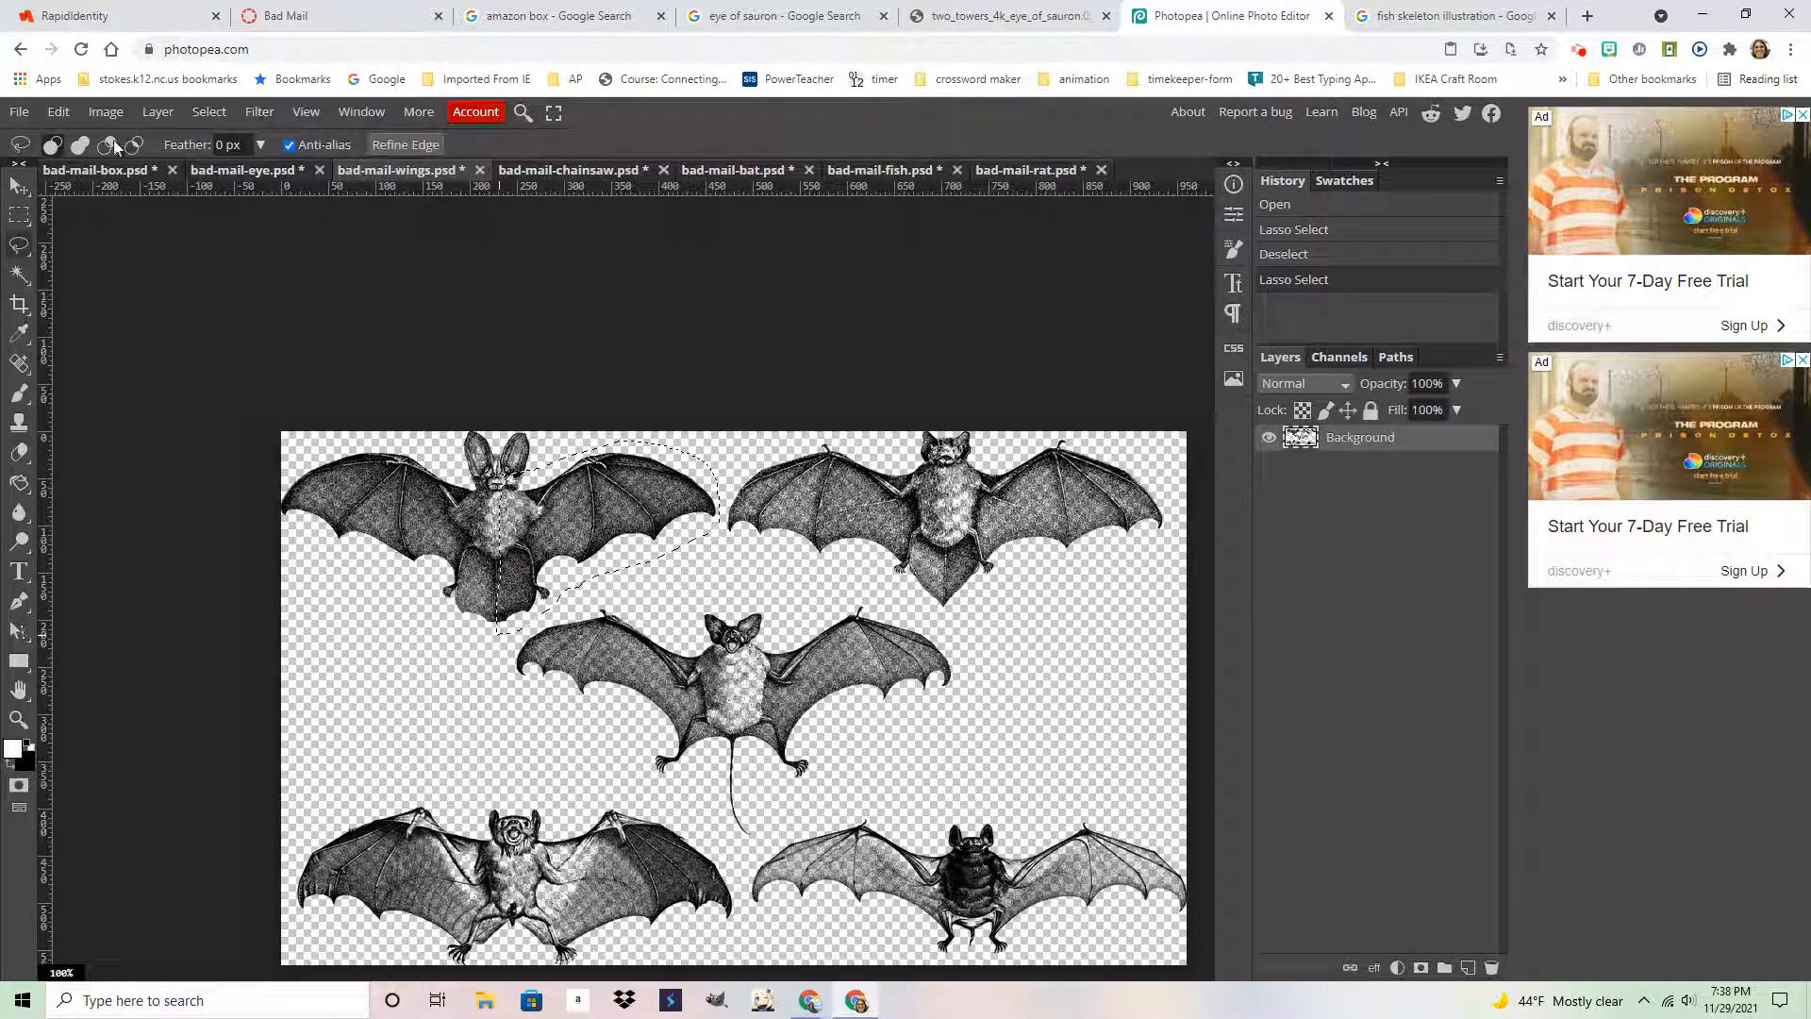
pyautogui.click(55, 113)
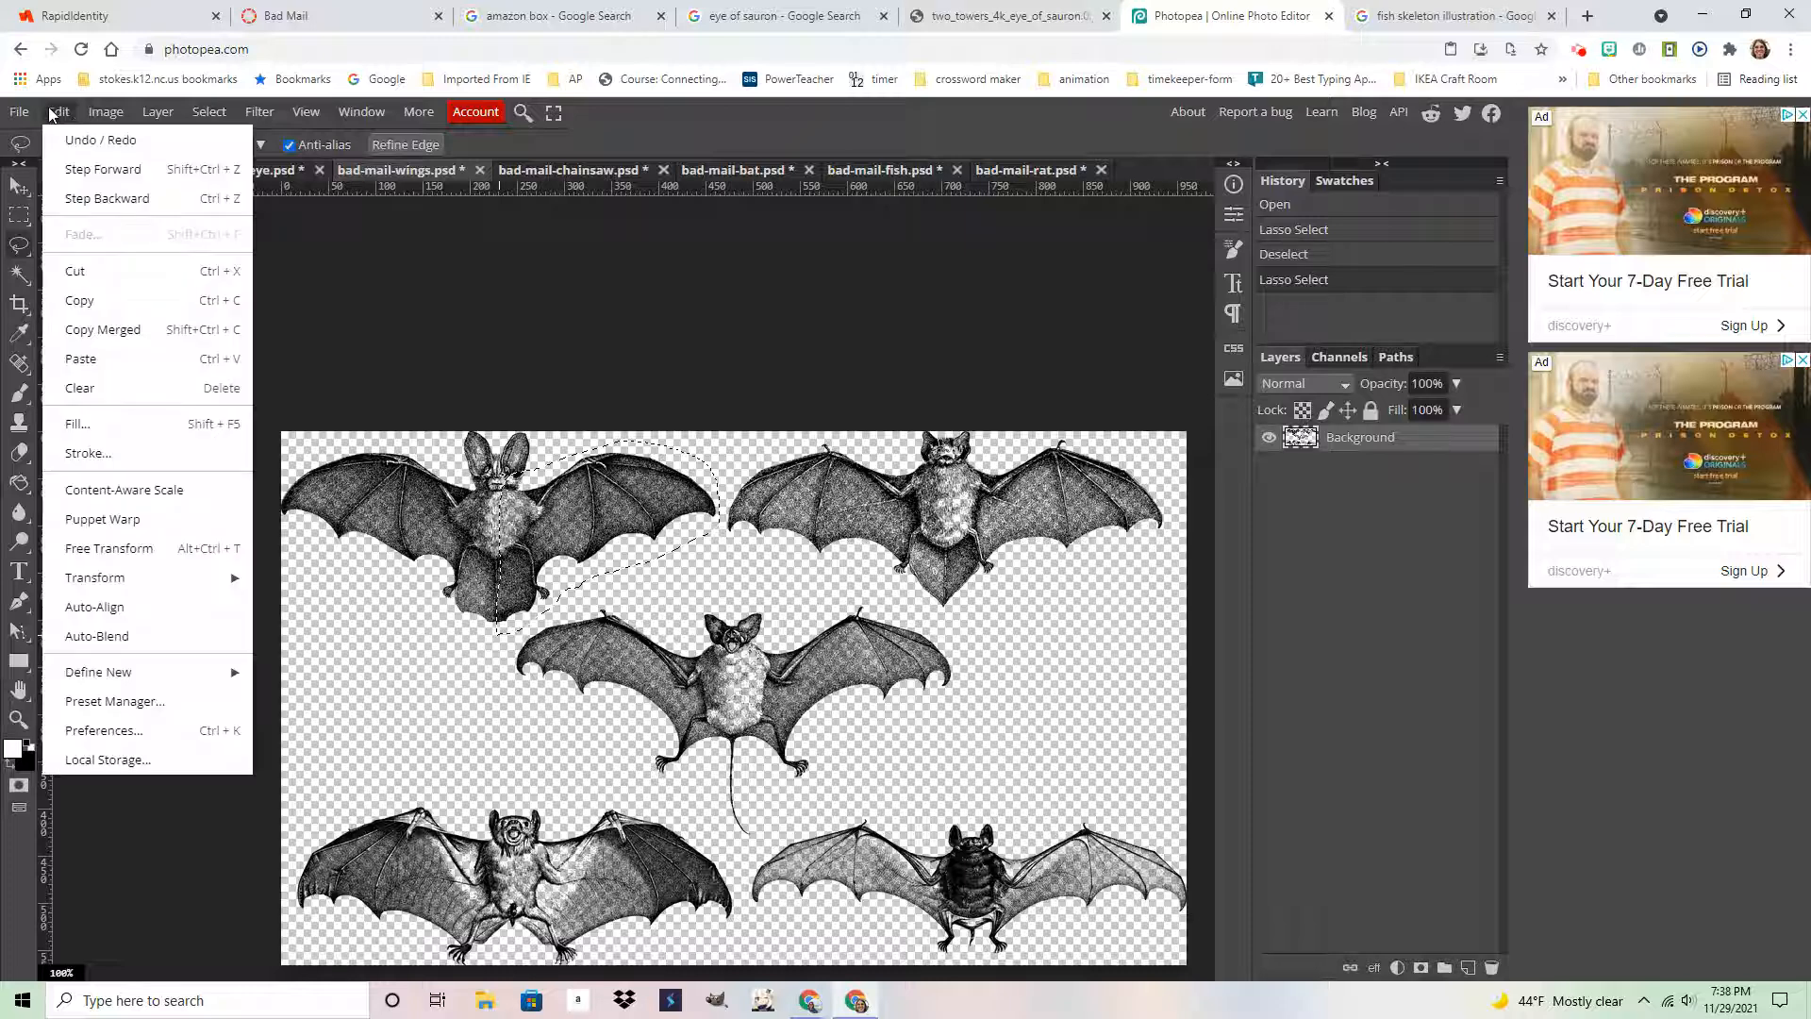
# Copy the bat wing, paste it into the box collage and place it on the box top
pyautogui.click(99, 300)
pyautogui.click(97, 172)
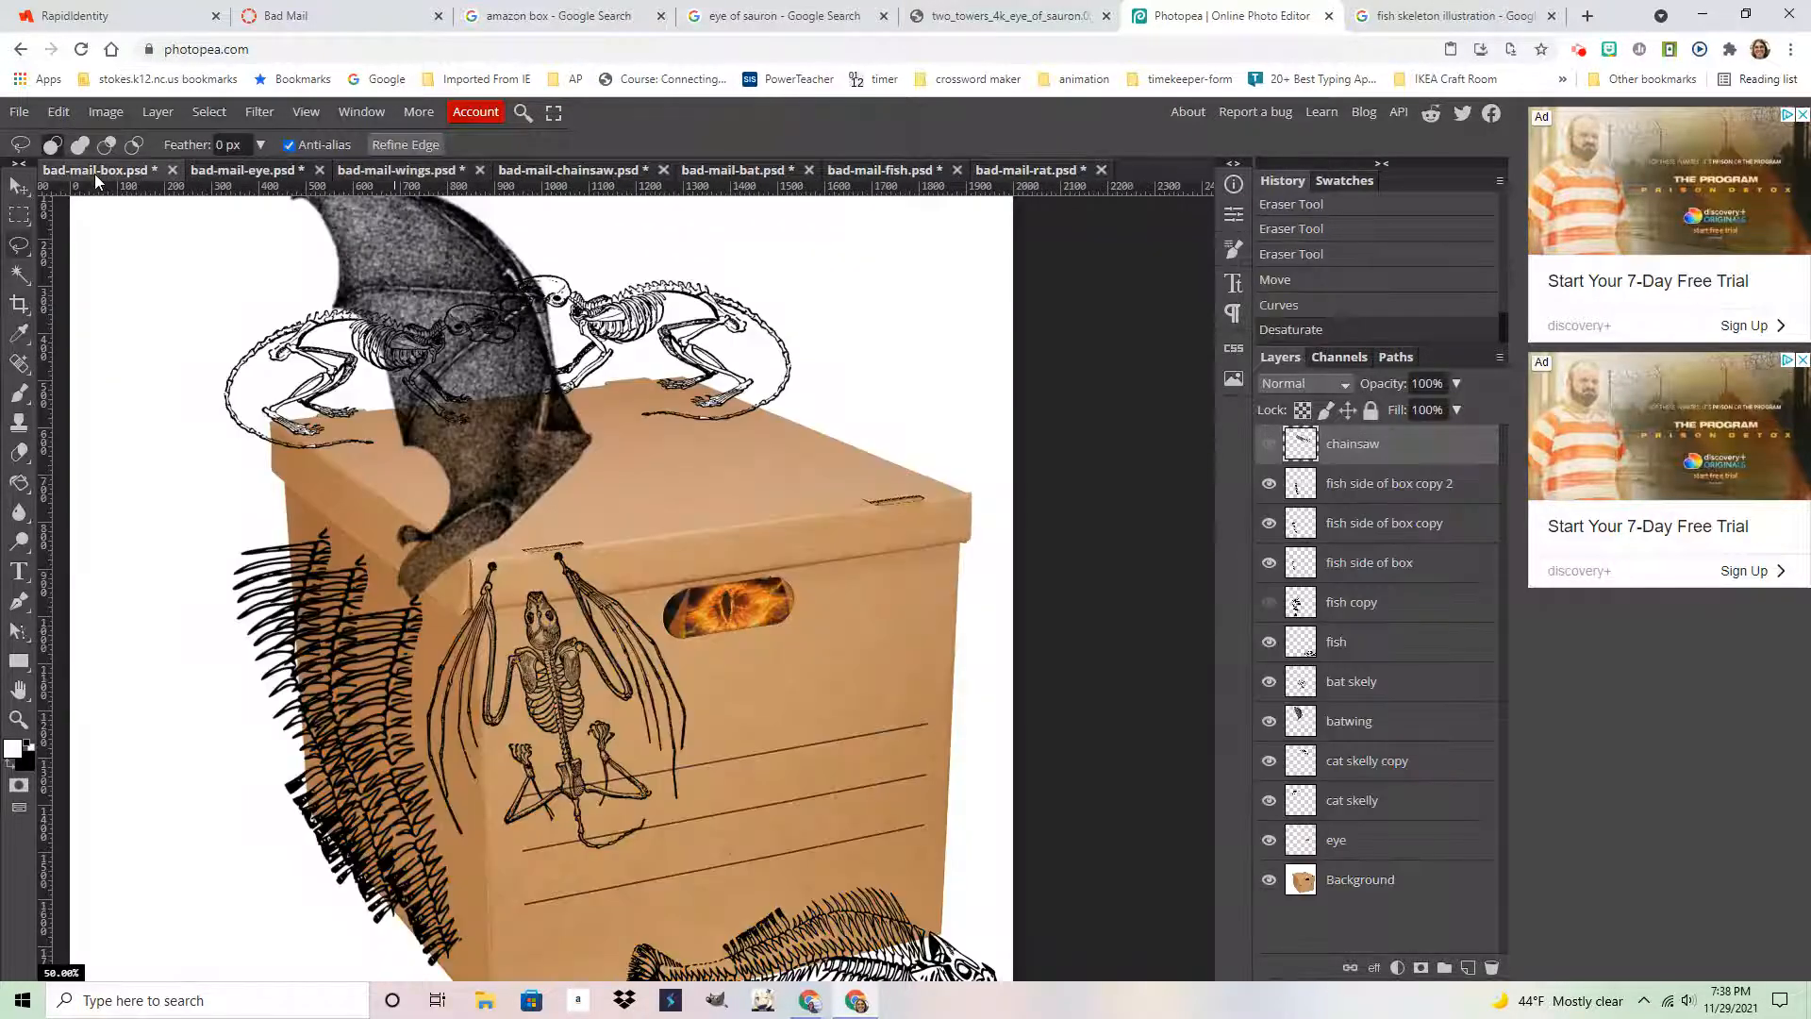
pyautogui.hotkey('ctrl', 'v')
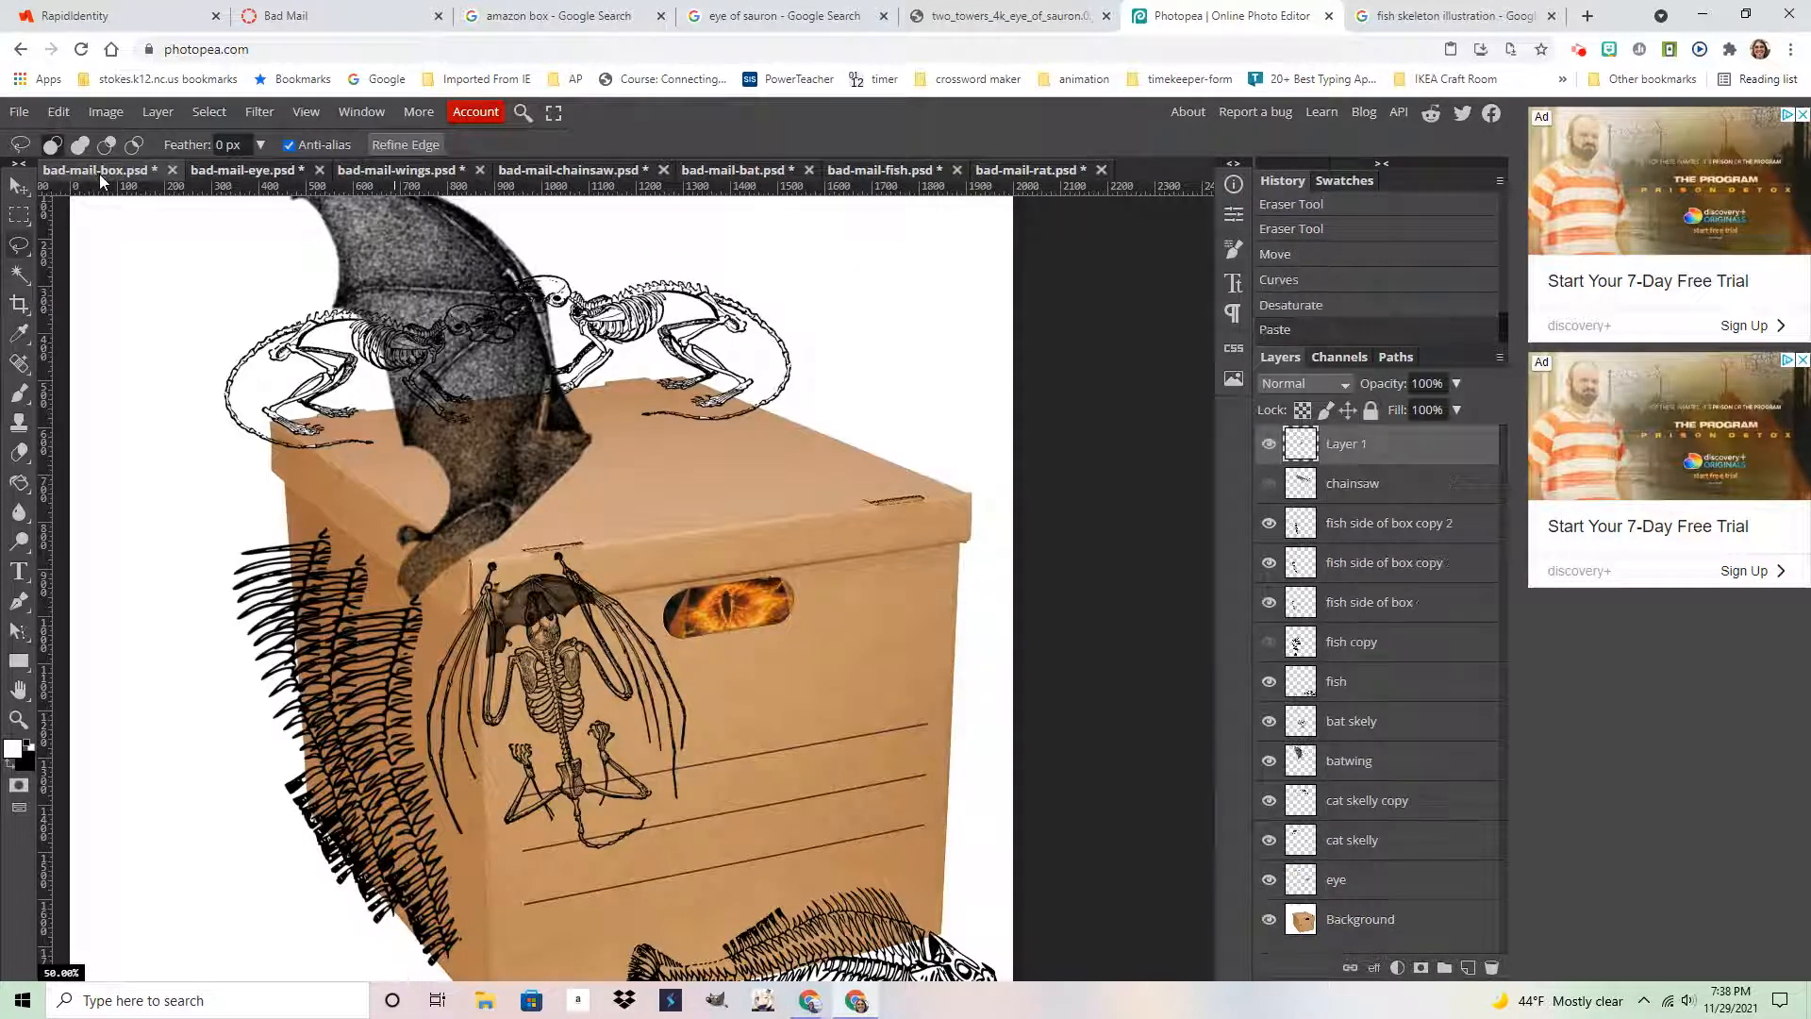
pyautogui.click(18, 187)
pyautogui.moveTo(540, 618); pyautogui.dragTo(713, 479)
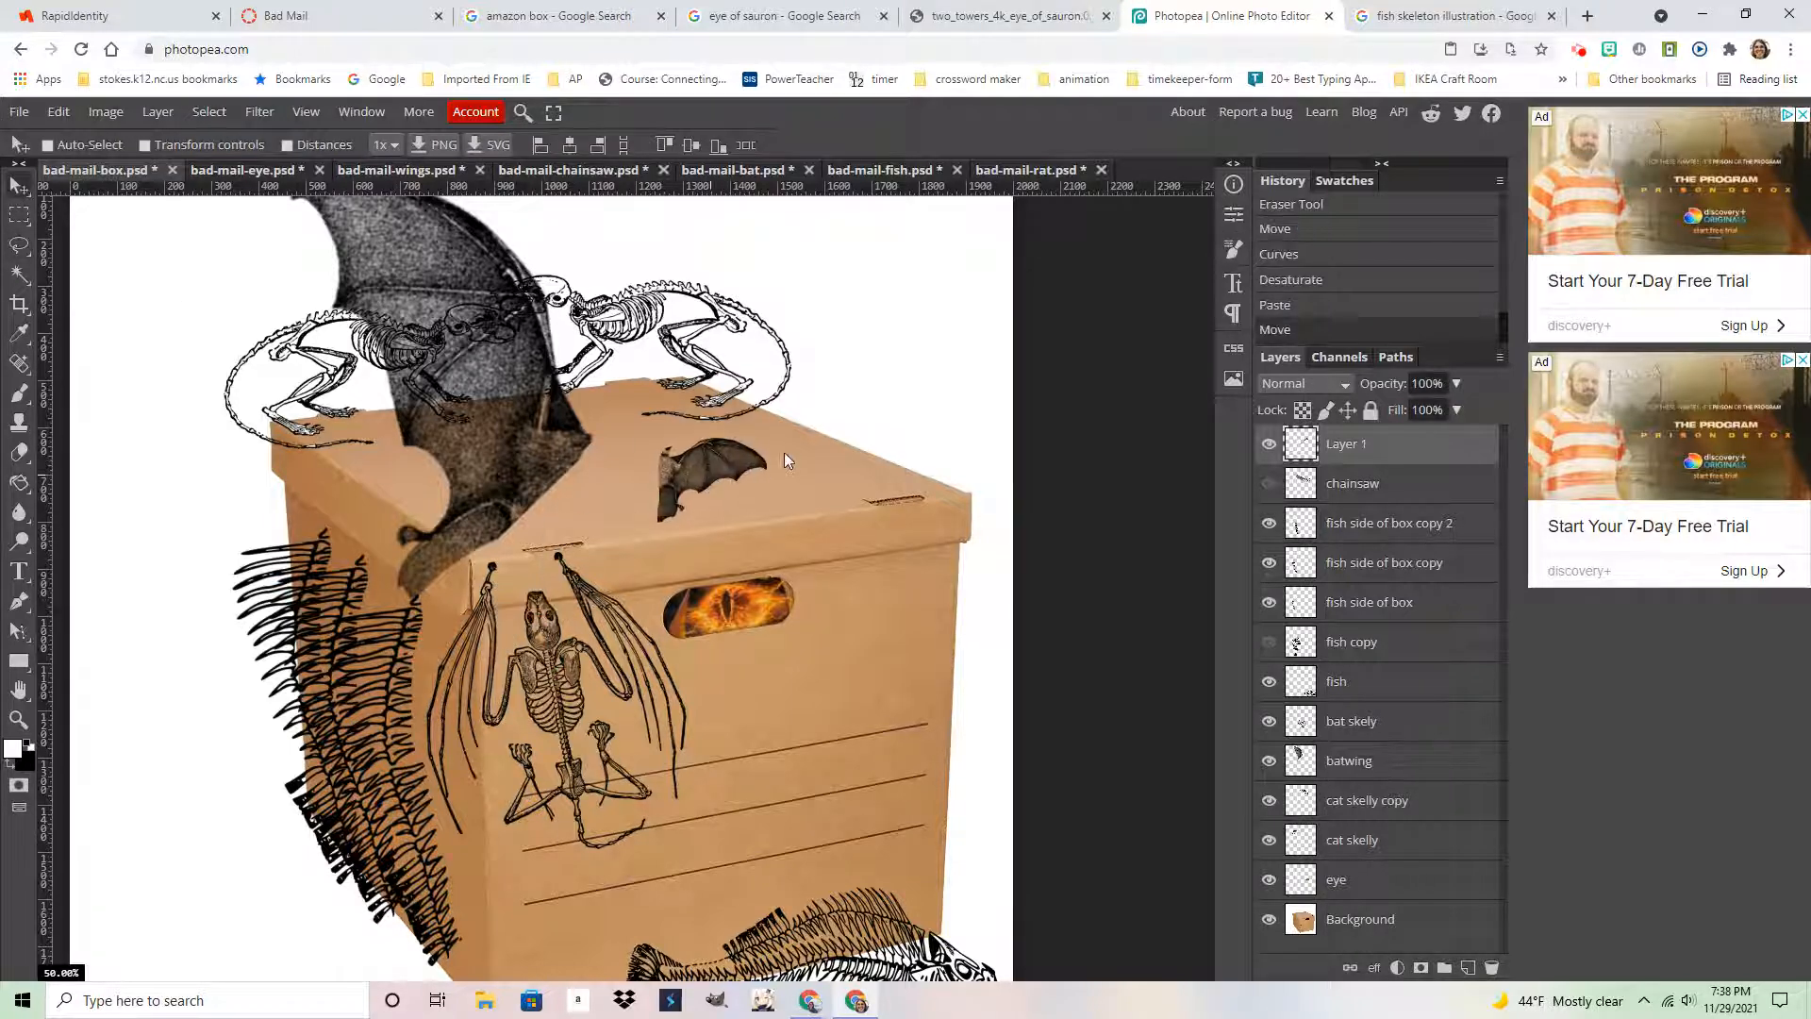
# Save the collage as bad-mail-box.psd, replacing the existing file
pyautogui.scroll(2, 733, 484)
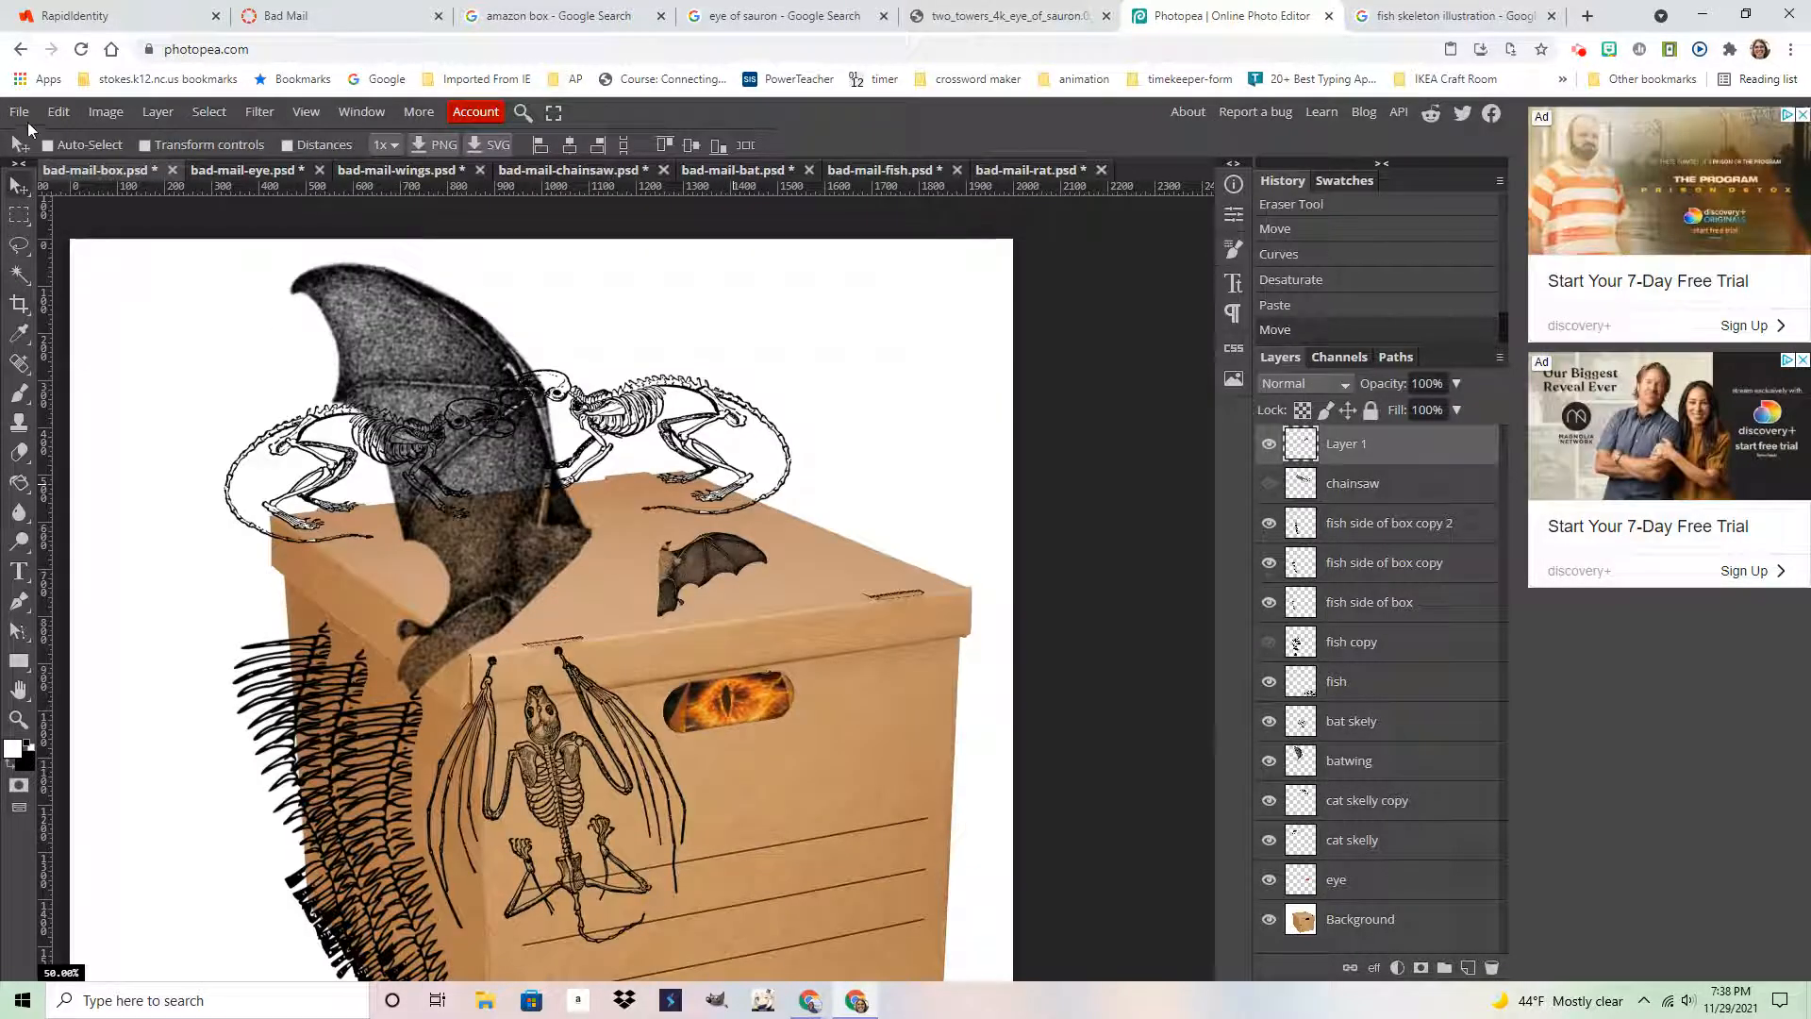
pyautogui.click(18, 112)
pyautogui.click(76, 334)
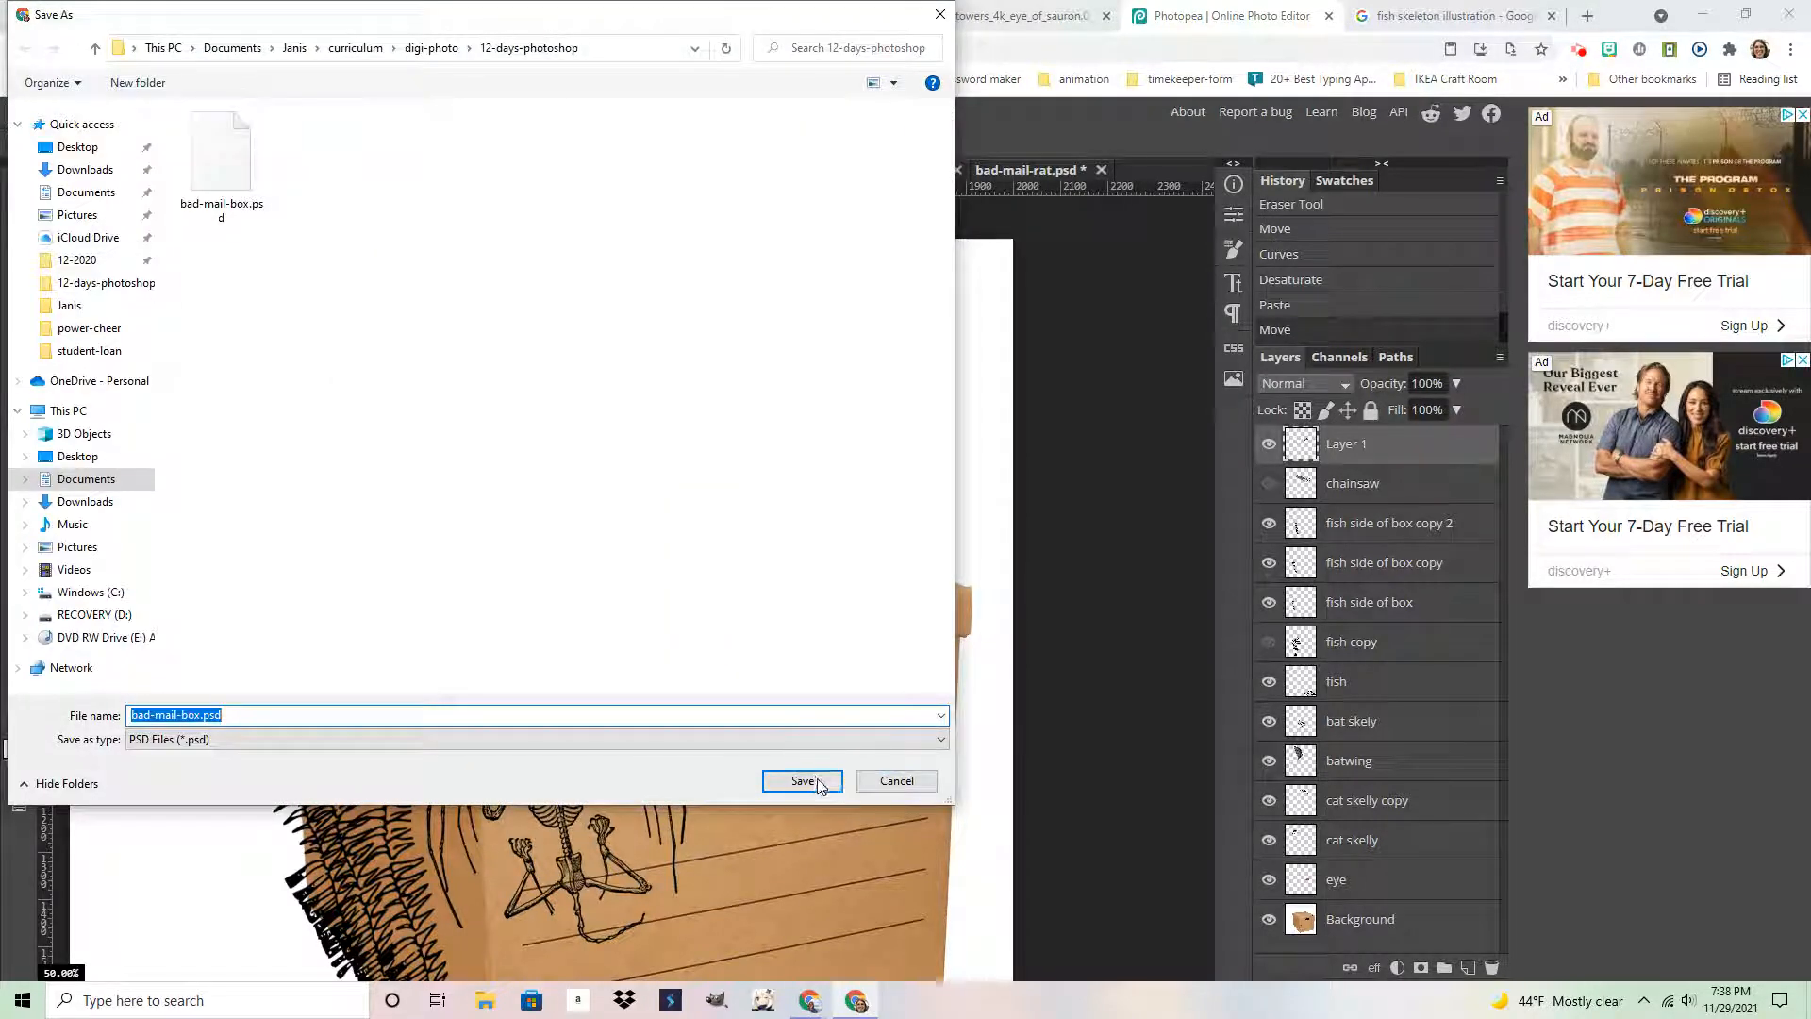
pyautogui.press('Return')
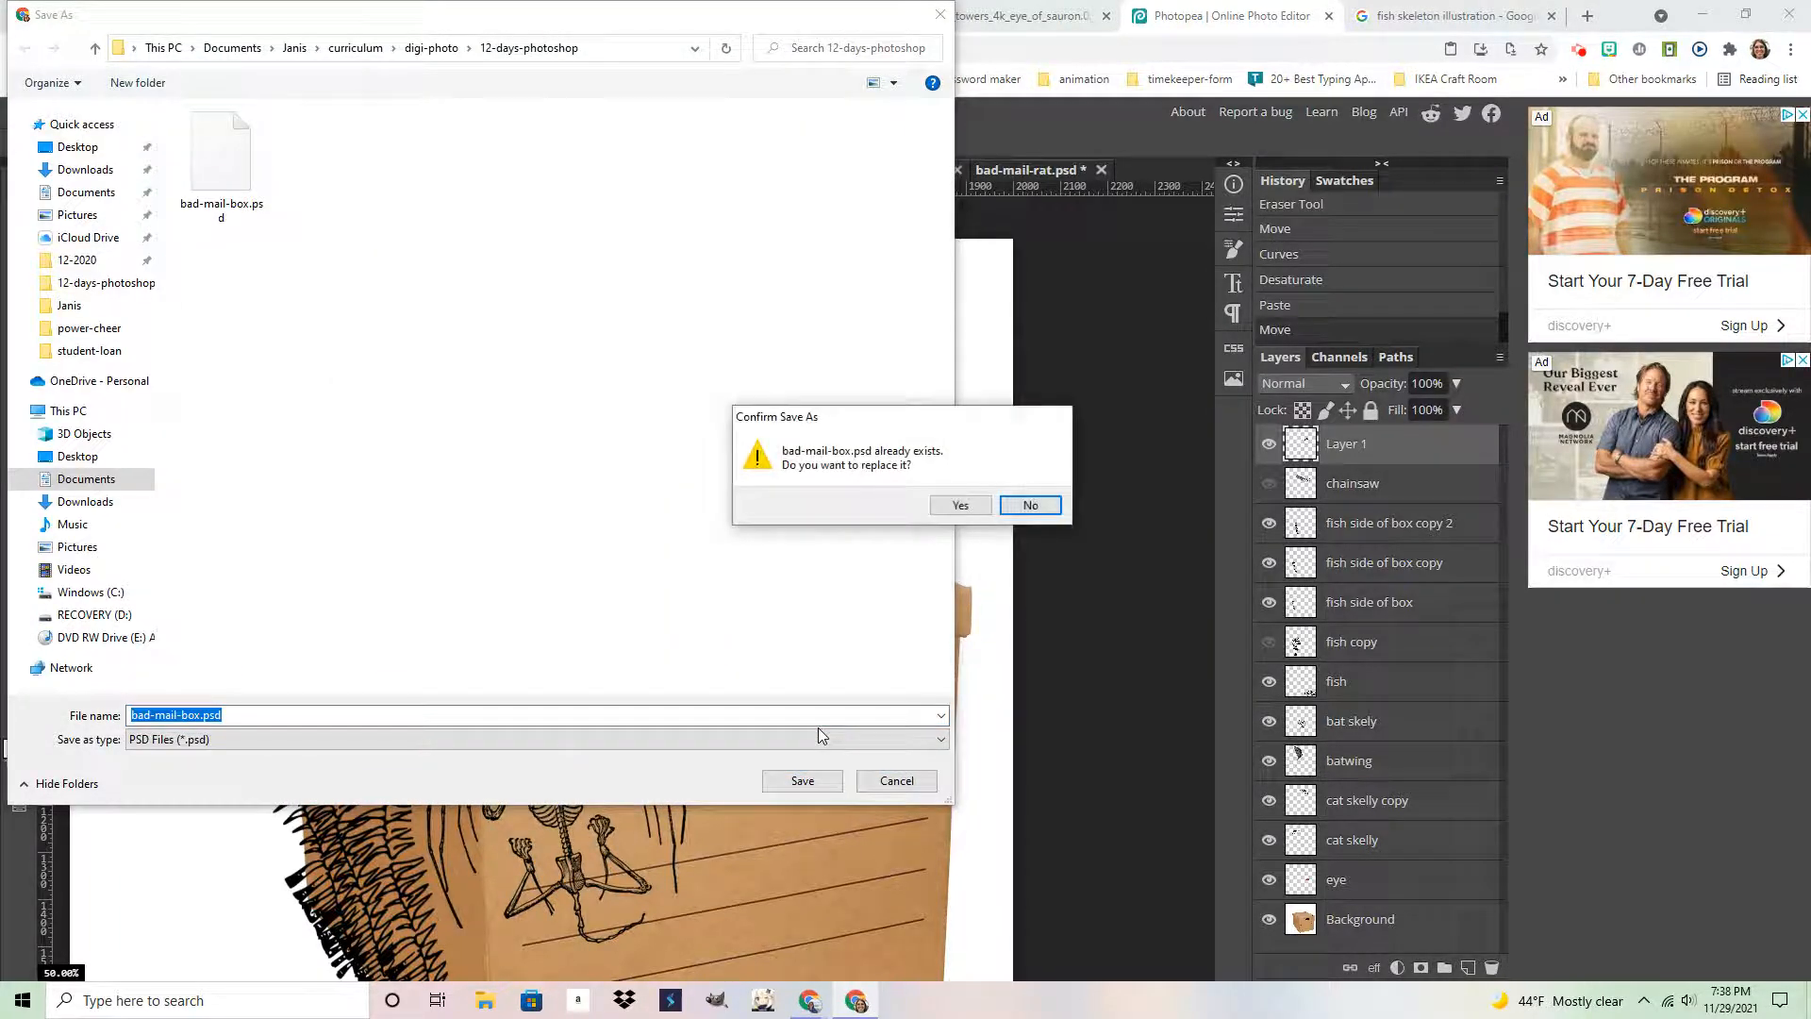
pyautogui.click(962, 514)
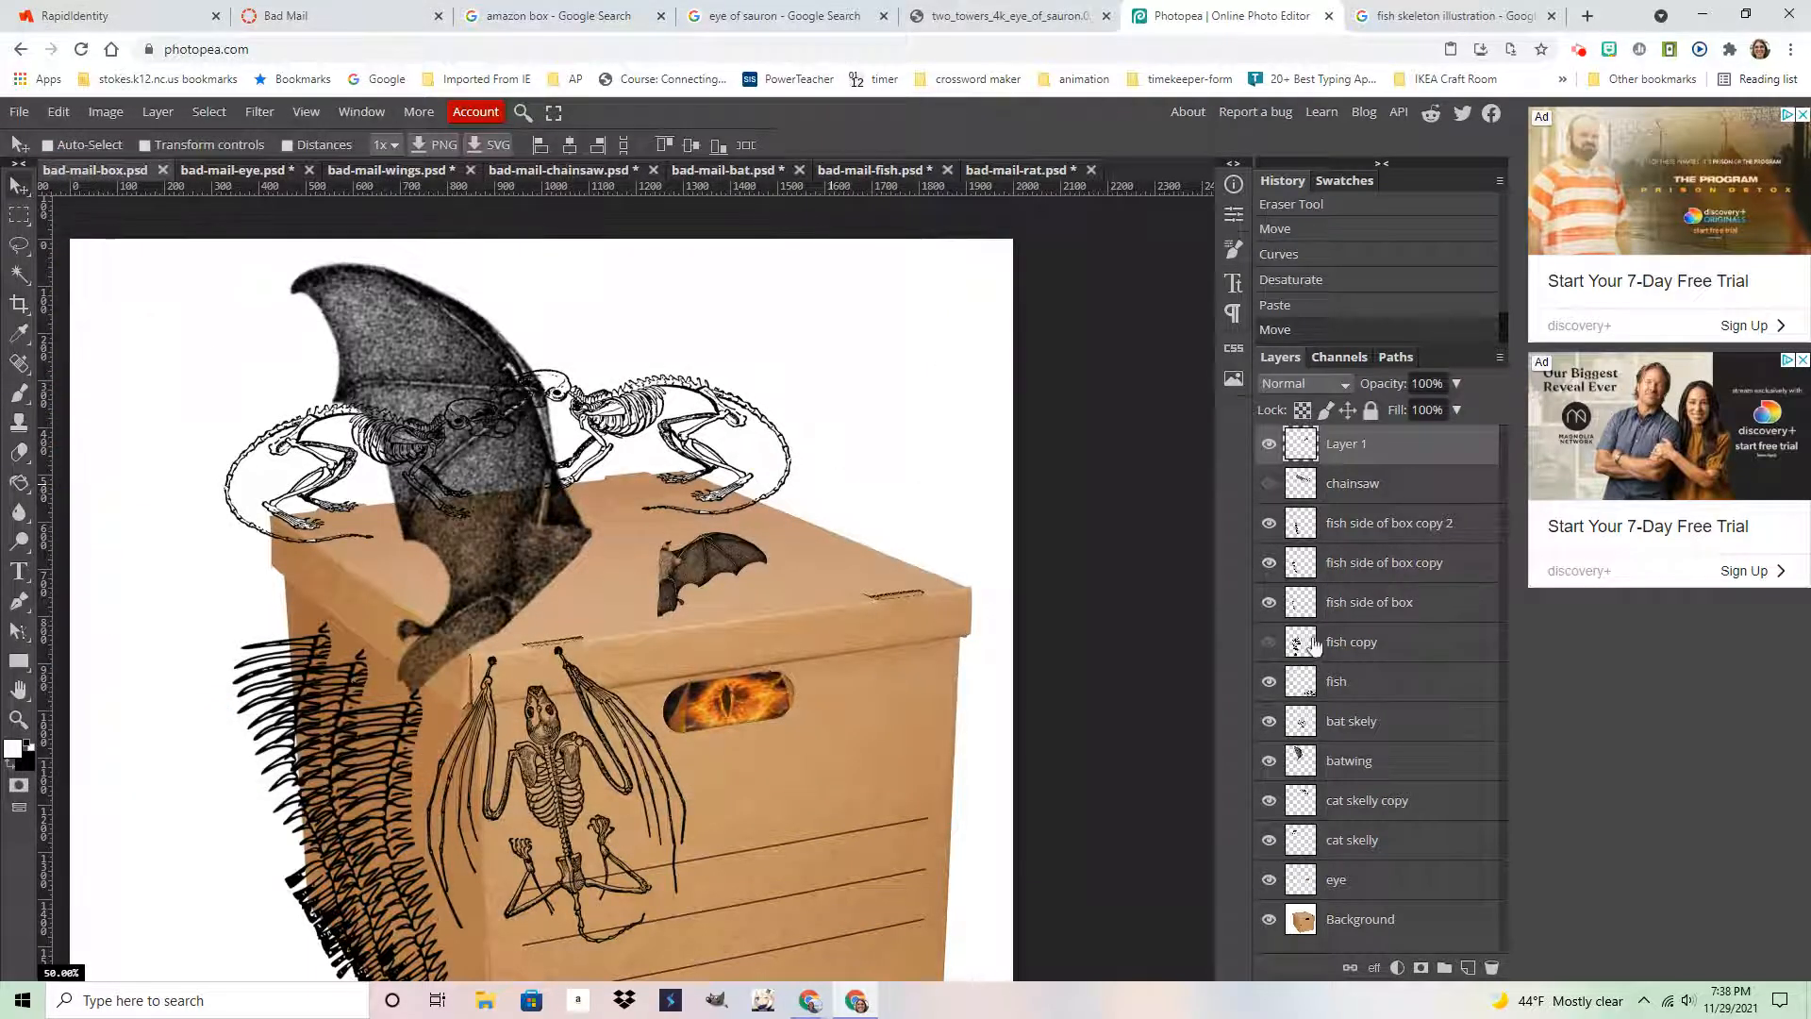
# Toggle the pasted bat wing layer off and on to compare, leaving it visible
pyautogui.click(1268, 450)
pyautogui.click(1270, 450)
pyautogui.click(1271, 450)
pyautogui.click(1272, 450)
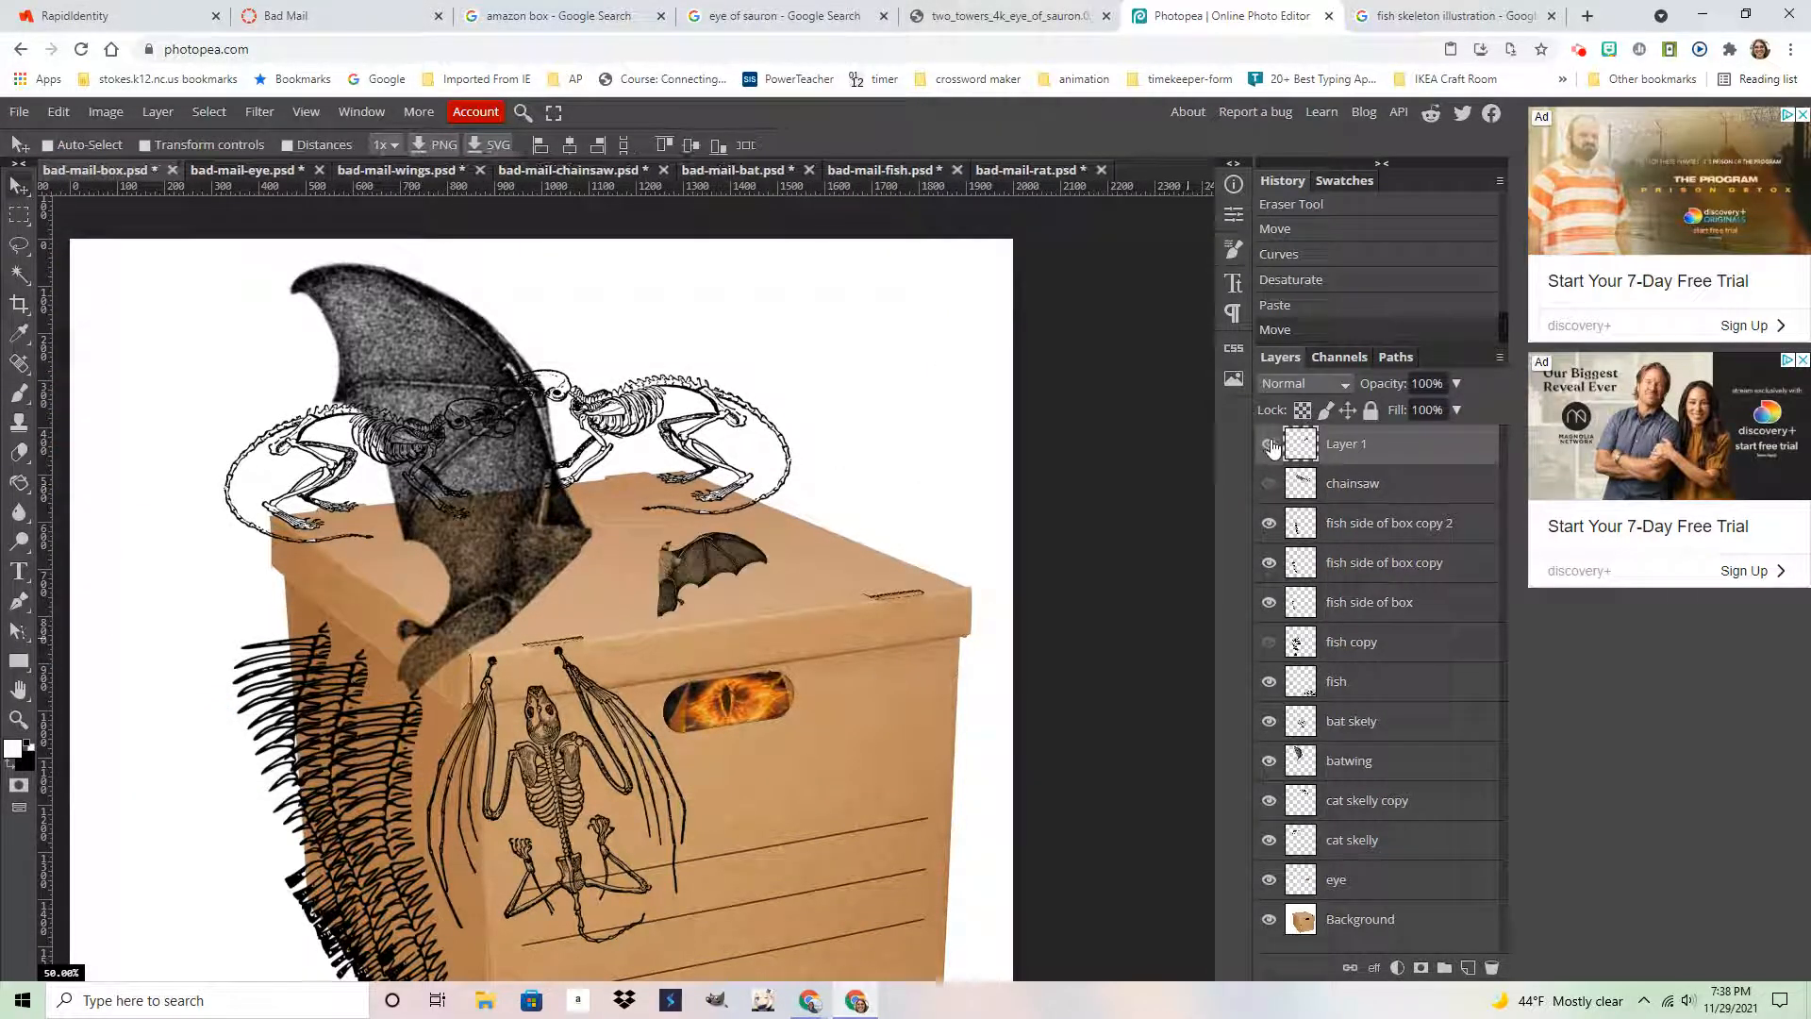
# Rotate the pasted bat wing to about -53.7°, enlarge it about 330%, and shift it right above the box
pyautogui.click(59, 111)
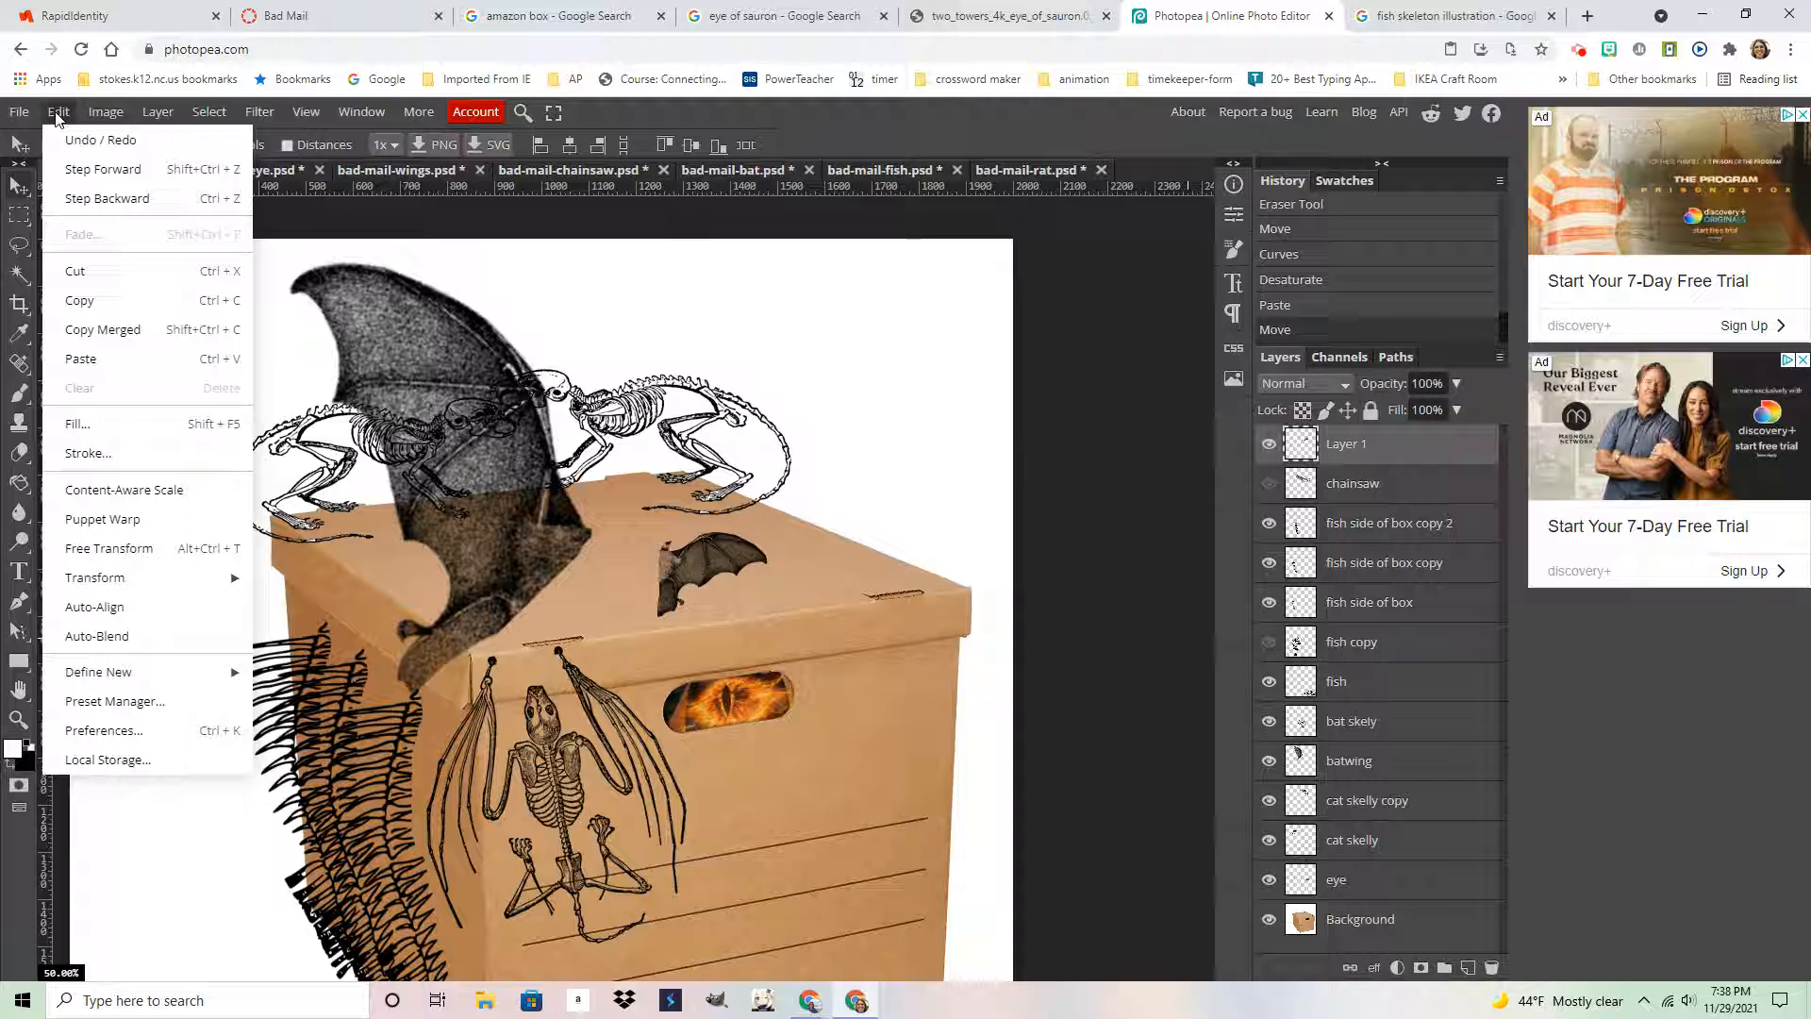
pyautogui.click(138, 551)
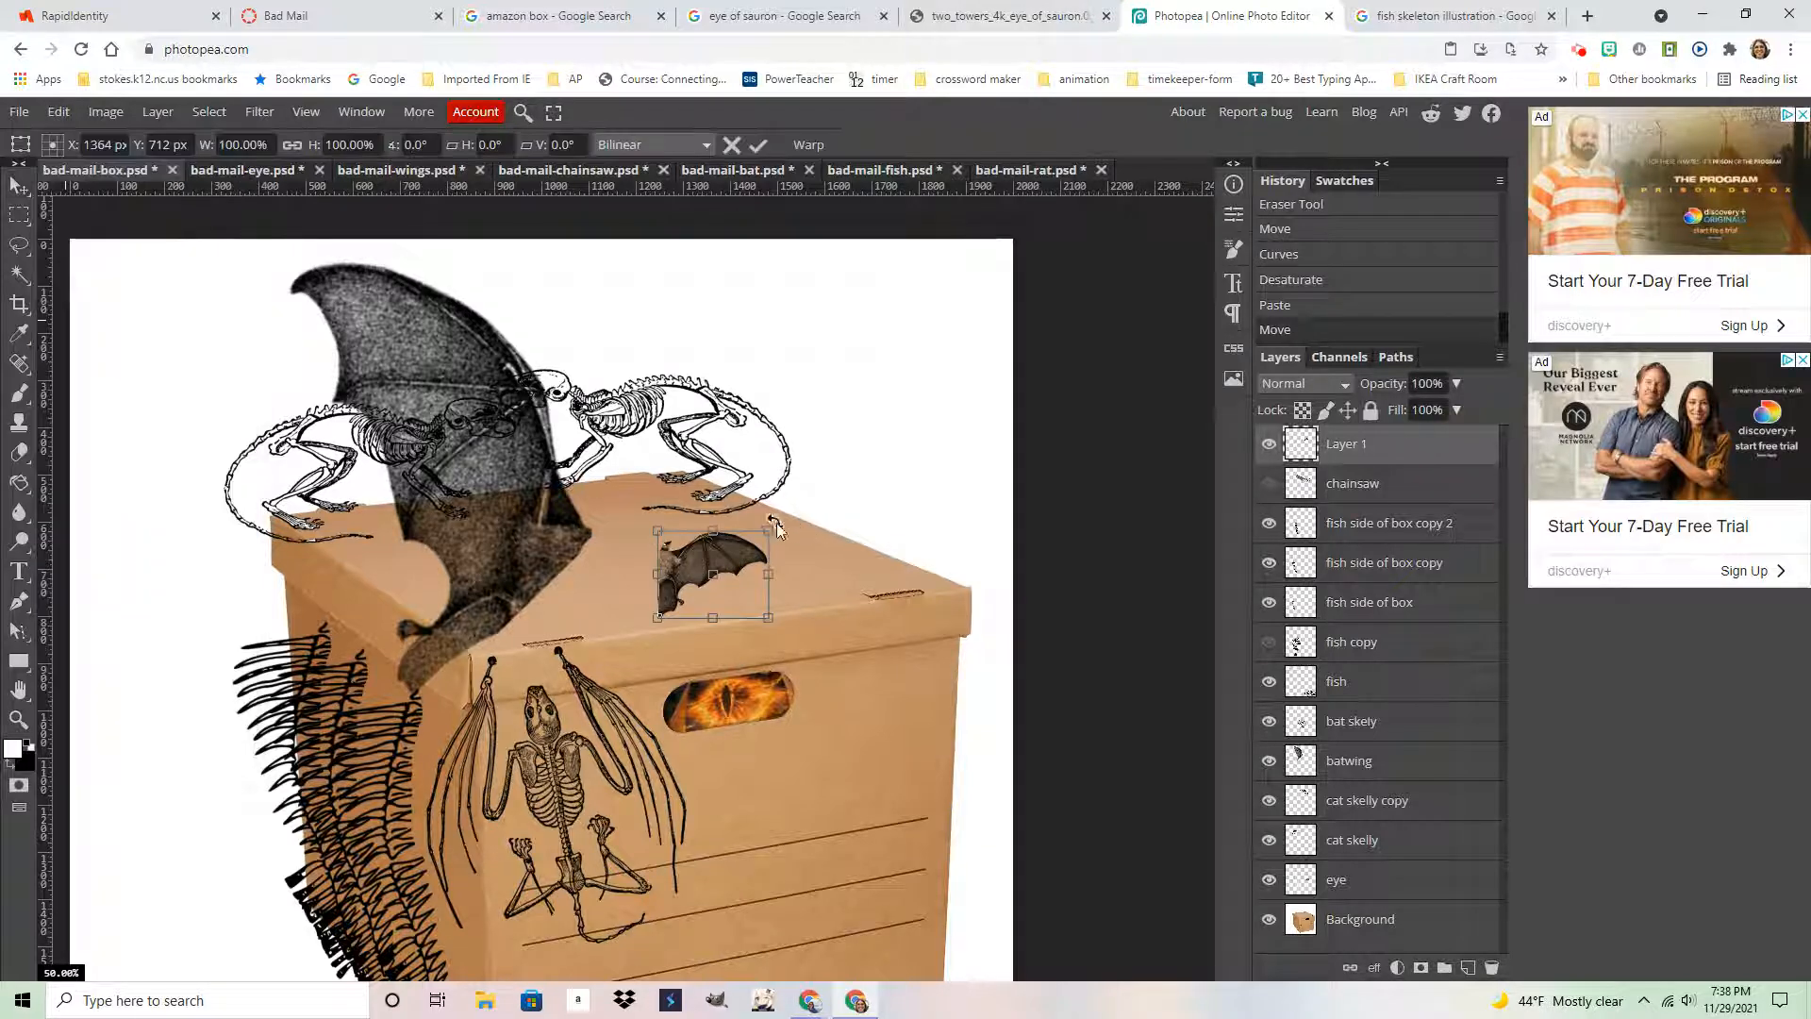
pyautogui.moveTo(777, 523); pyautogui.dragTo(711, 421)
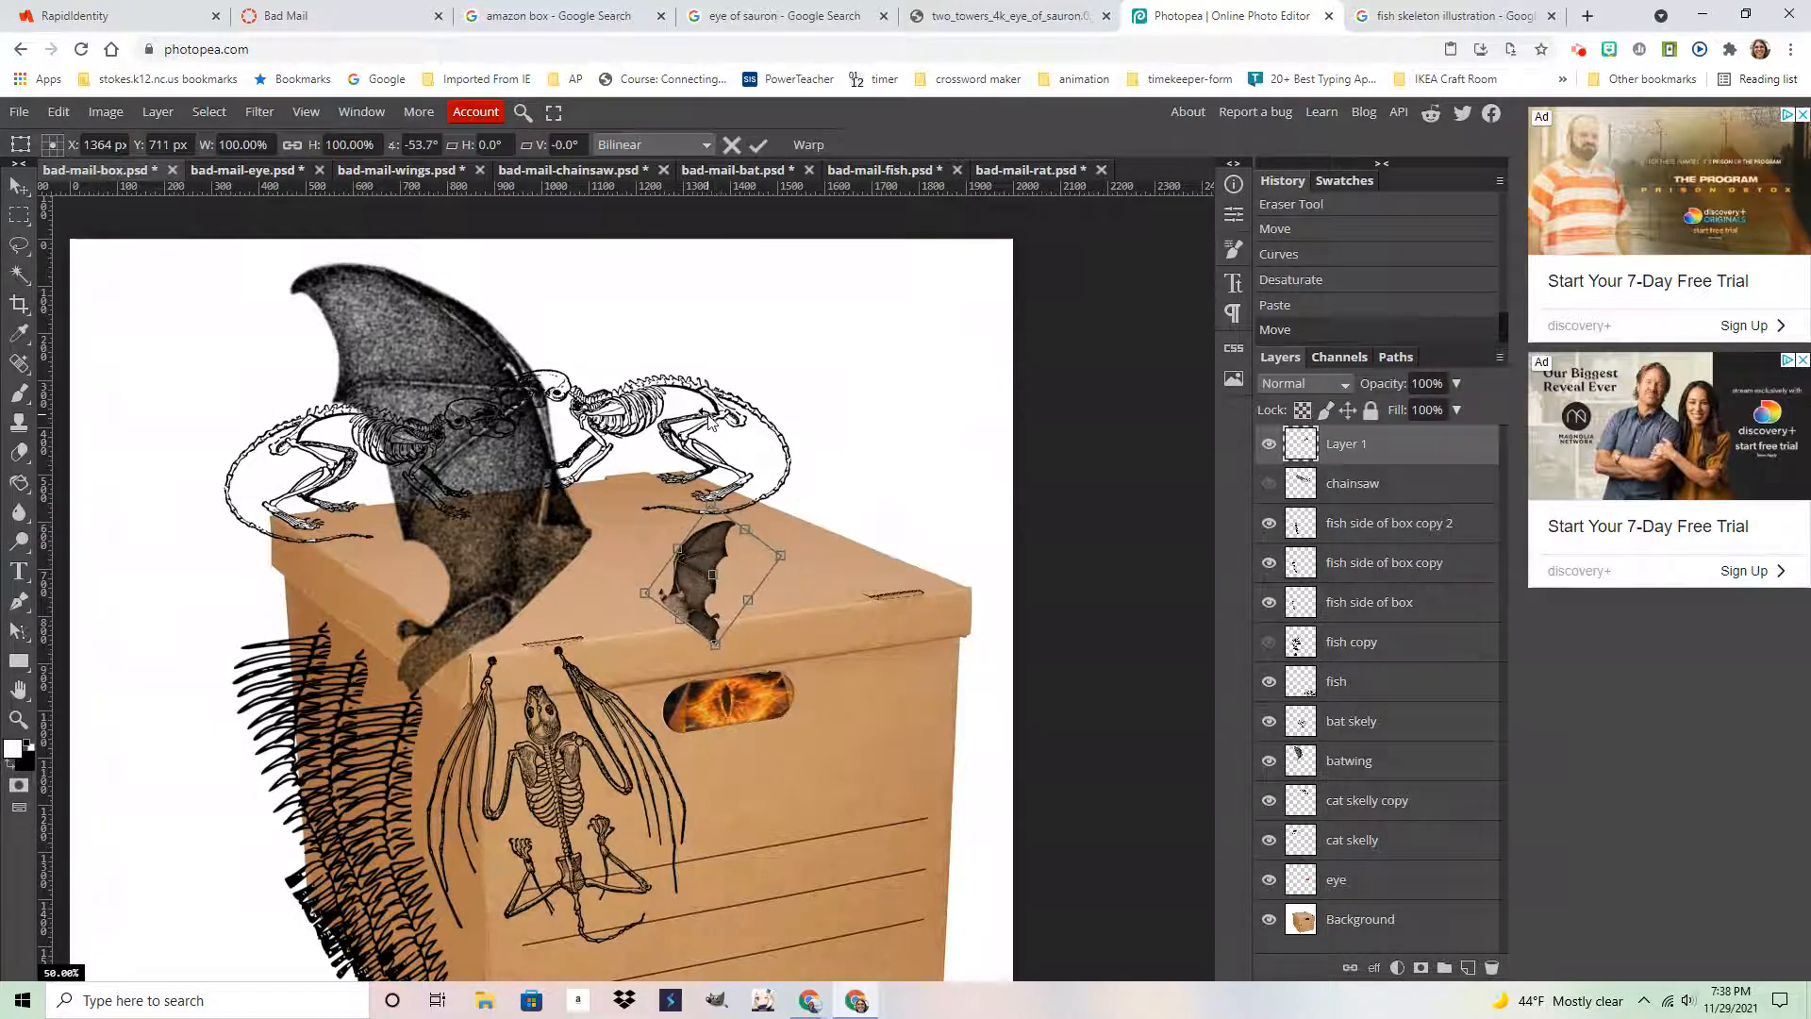
pyautogui.moveTo(712, 507); pyautogui.dragTo(683, 198)
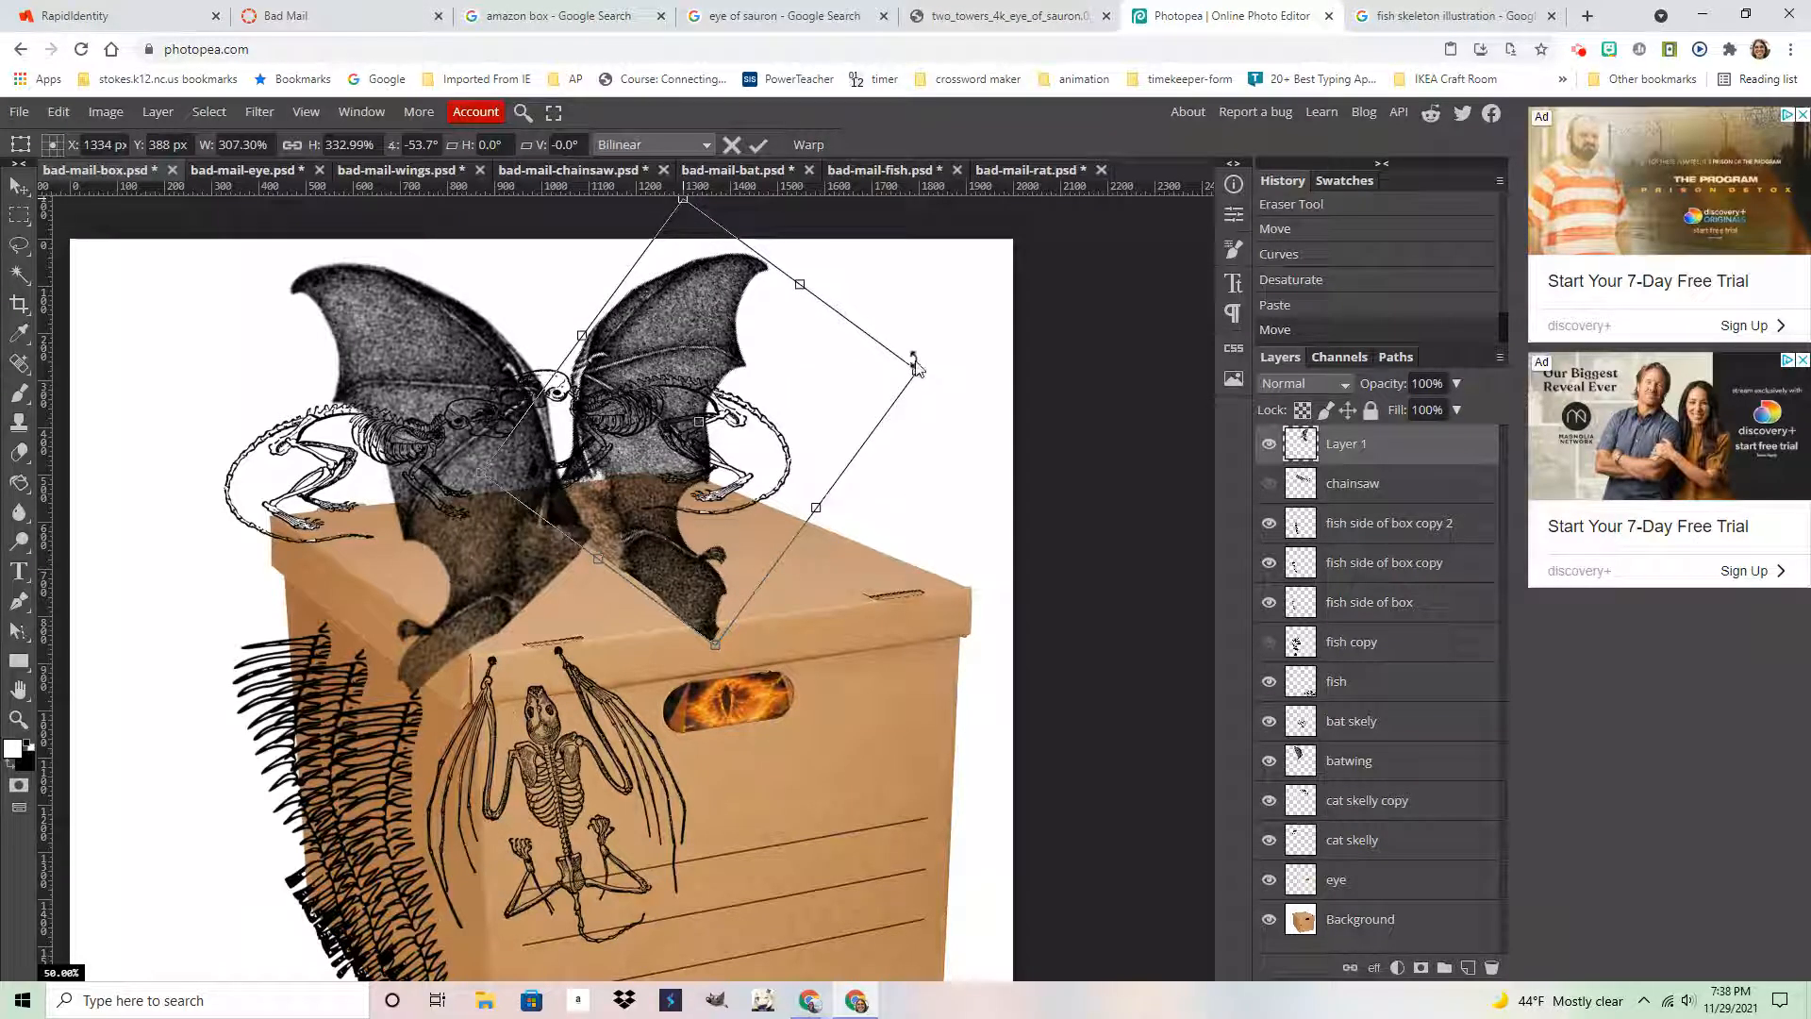
pyautogui.moveTo(917, 370); pyautogui.dragTo(997, 394)
pyautogui.press('Return')
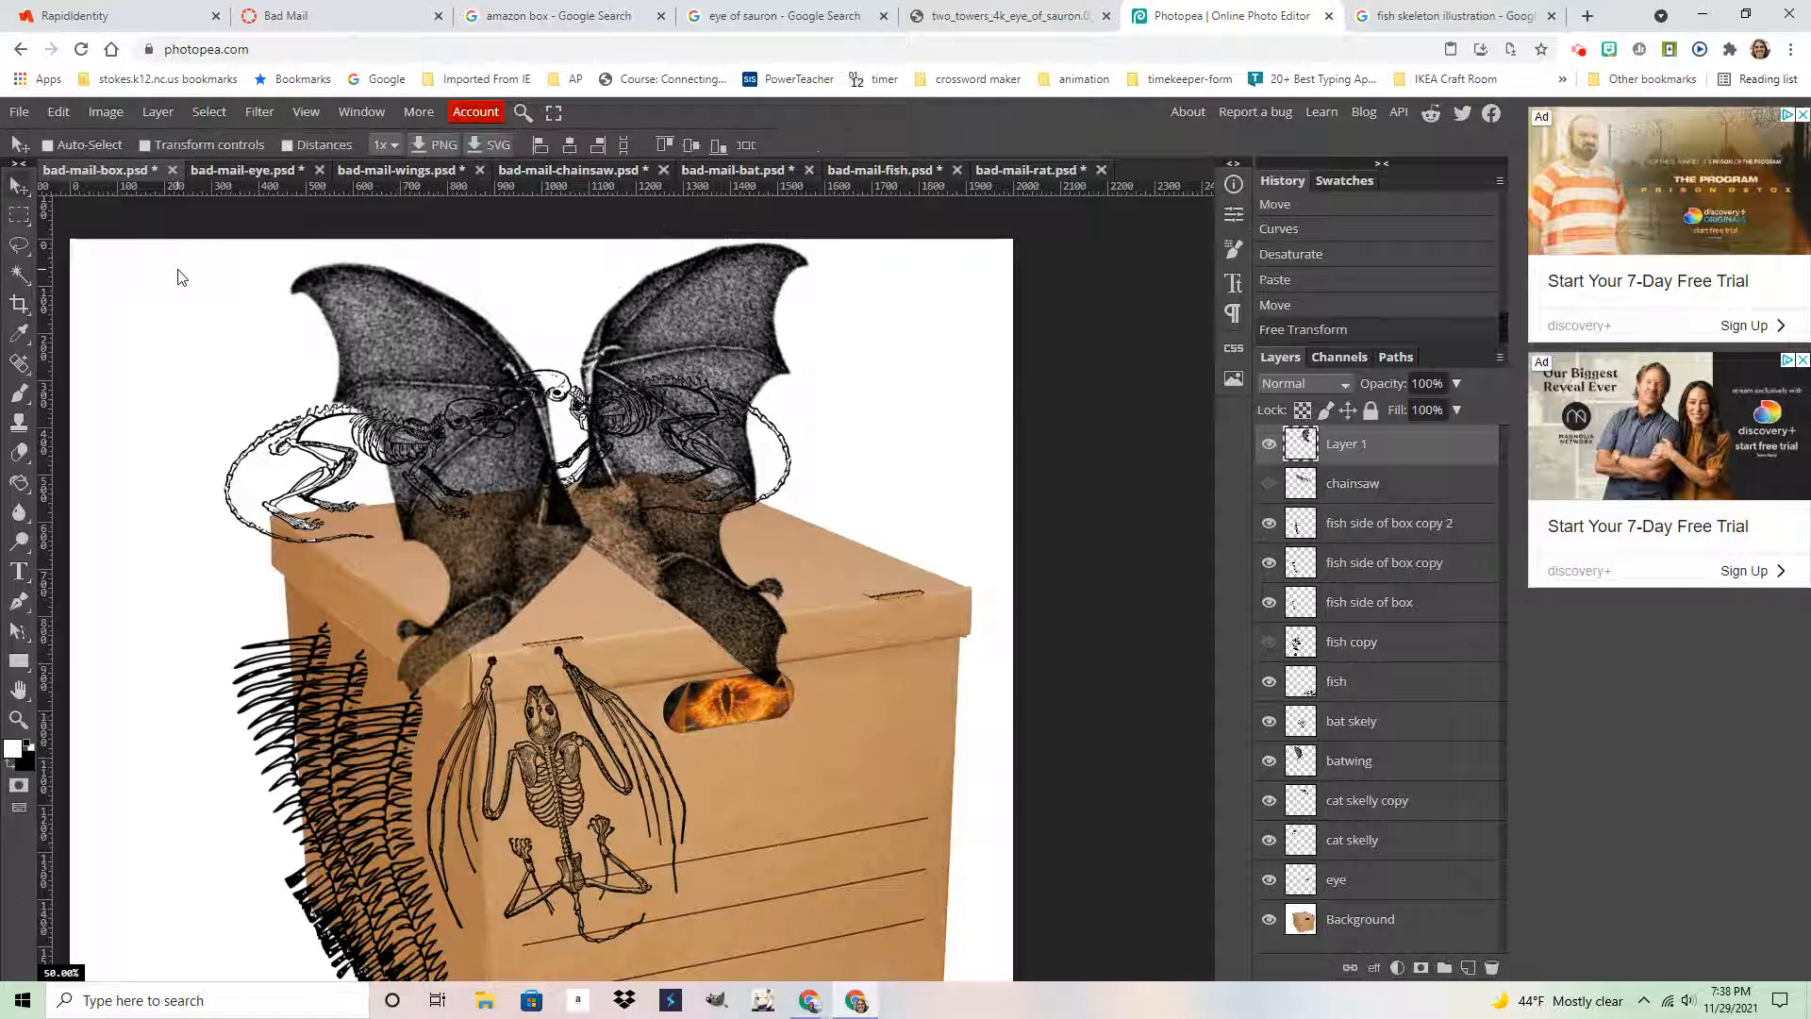
pyautogui.moveTo(695, 332); pyautogui.dragTo(784, 349)
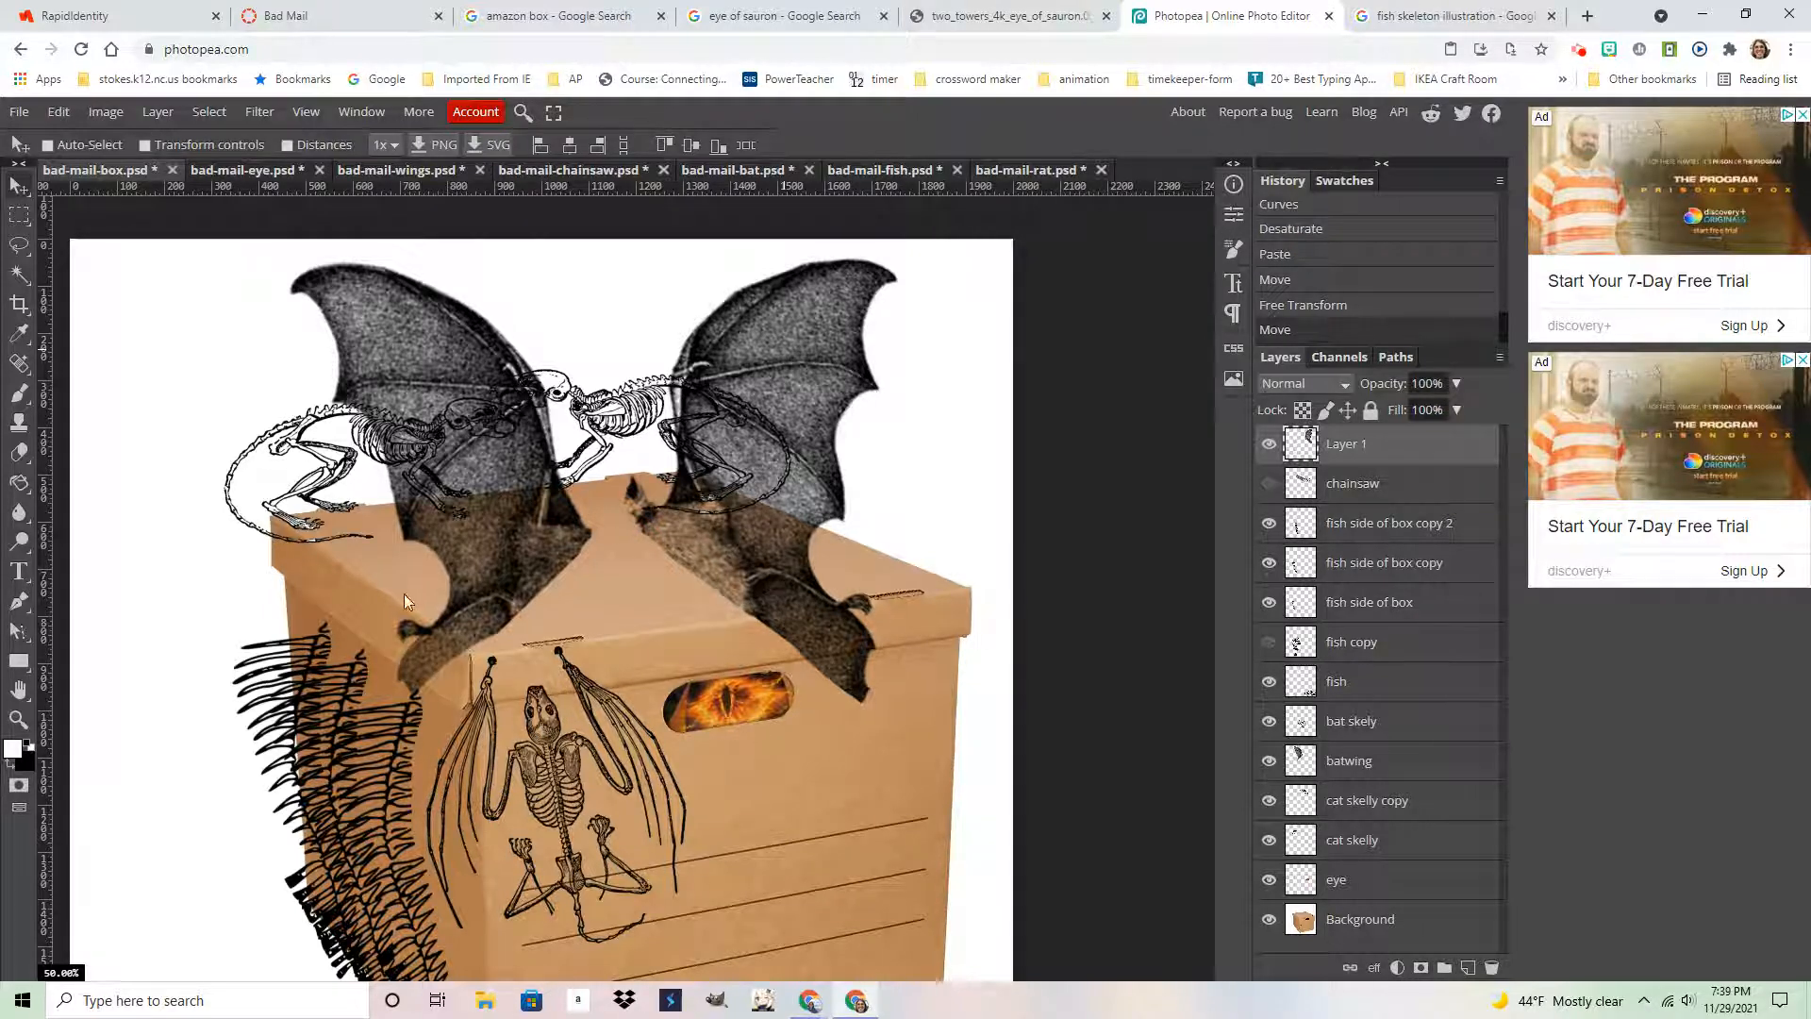
# Show the chainsaw layer and fade it to 33% opacity, nudging the right bat wing slightly left
pyautogui.click(1268, 484)
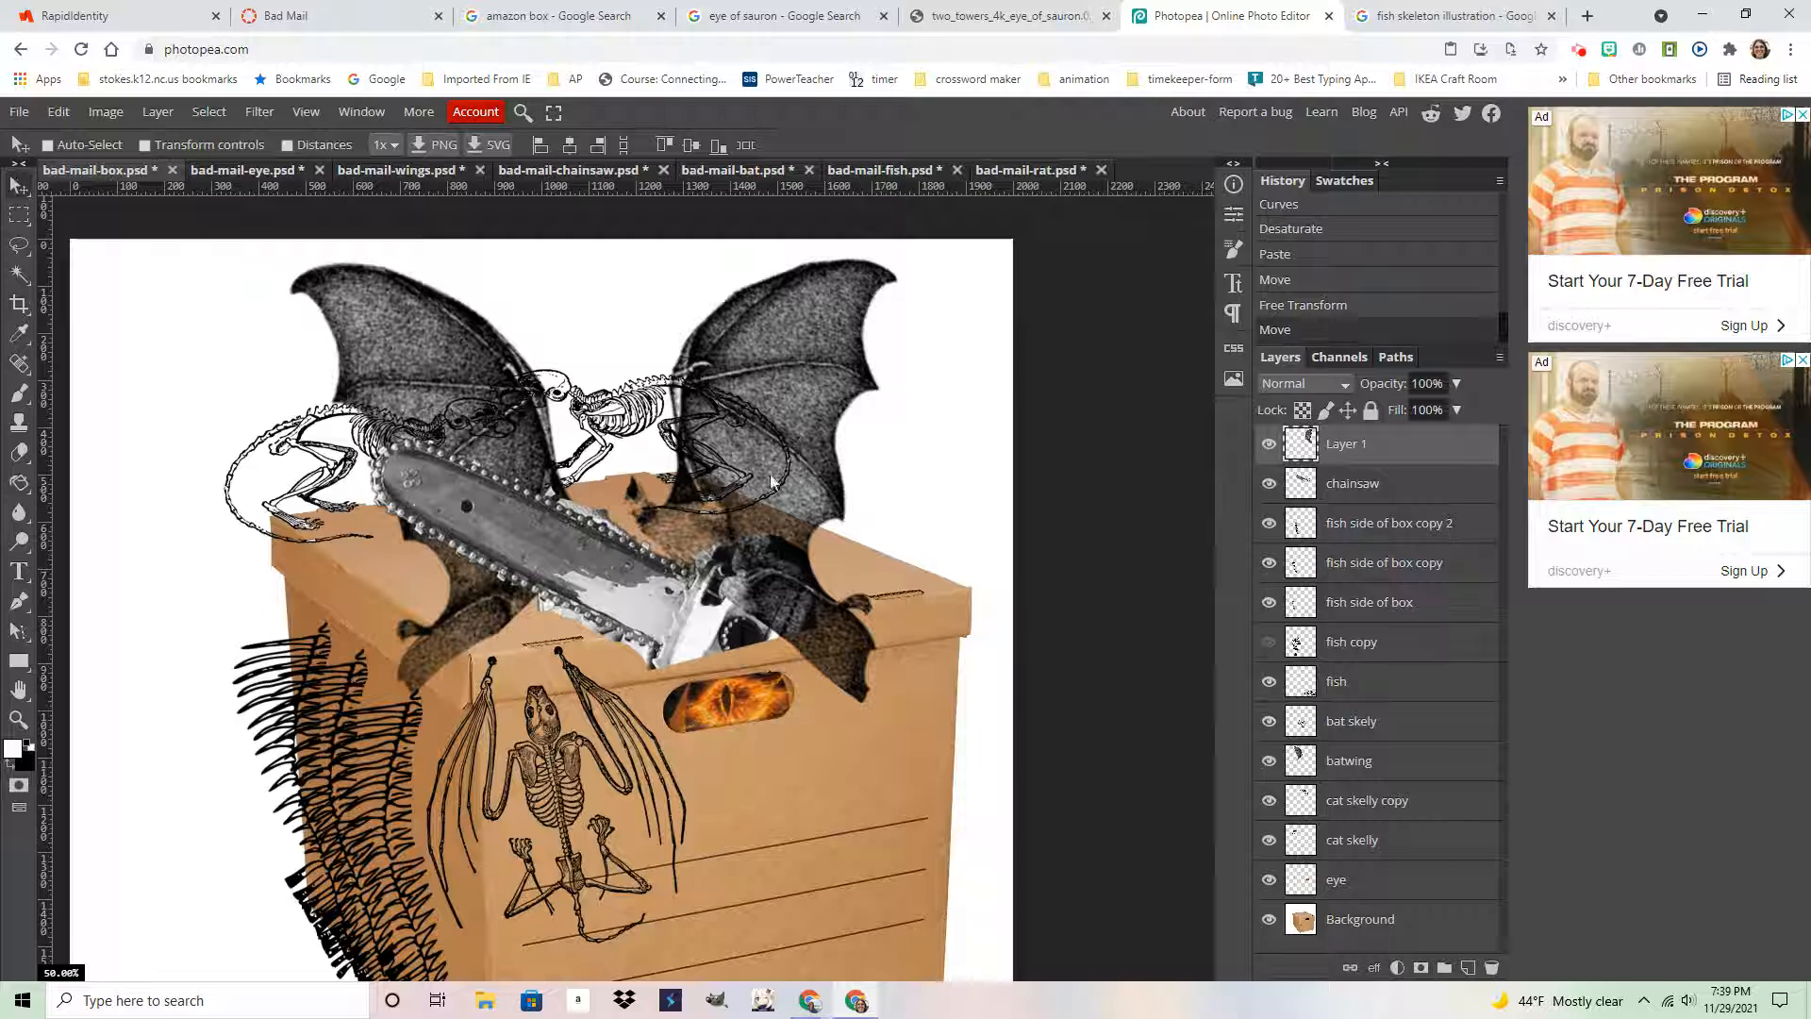
pyautogui.moveTo(772, 481); pyautogui.dragTo(751, 490)
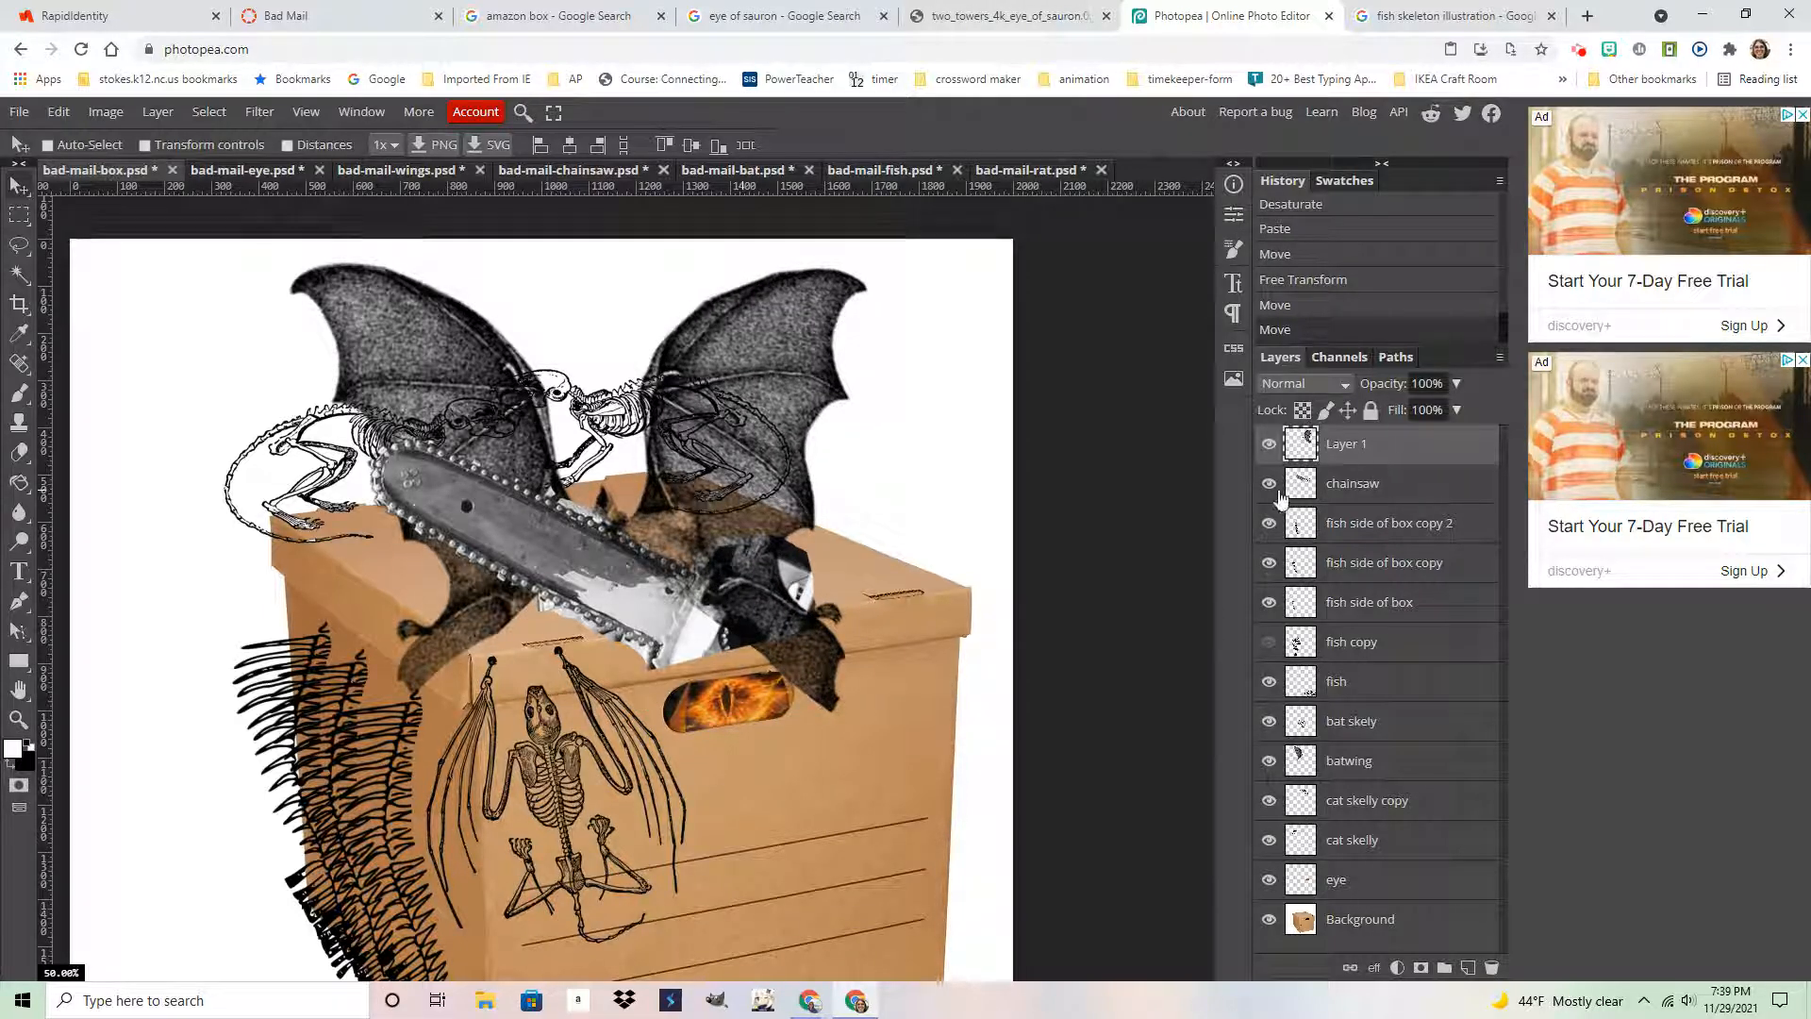
pyautogui.click(1354, 483)
pyautogui.click(1456, 384)
pyautogui.moveTo(1456, 411); pyautogui.dragTo(1399, 416)
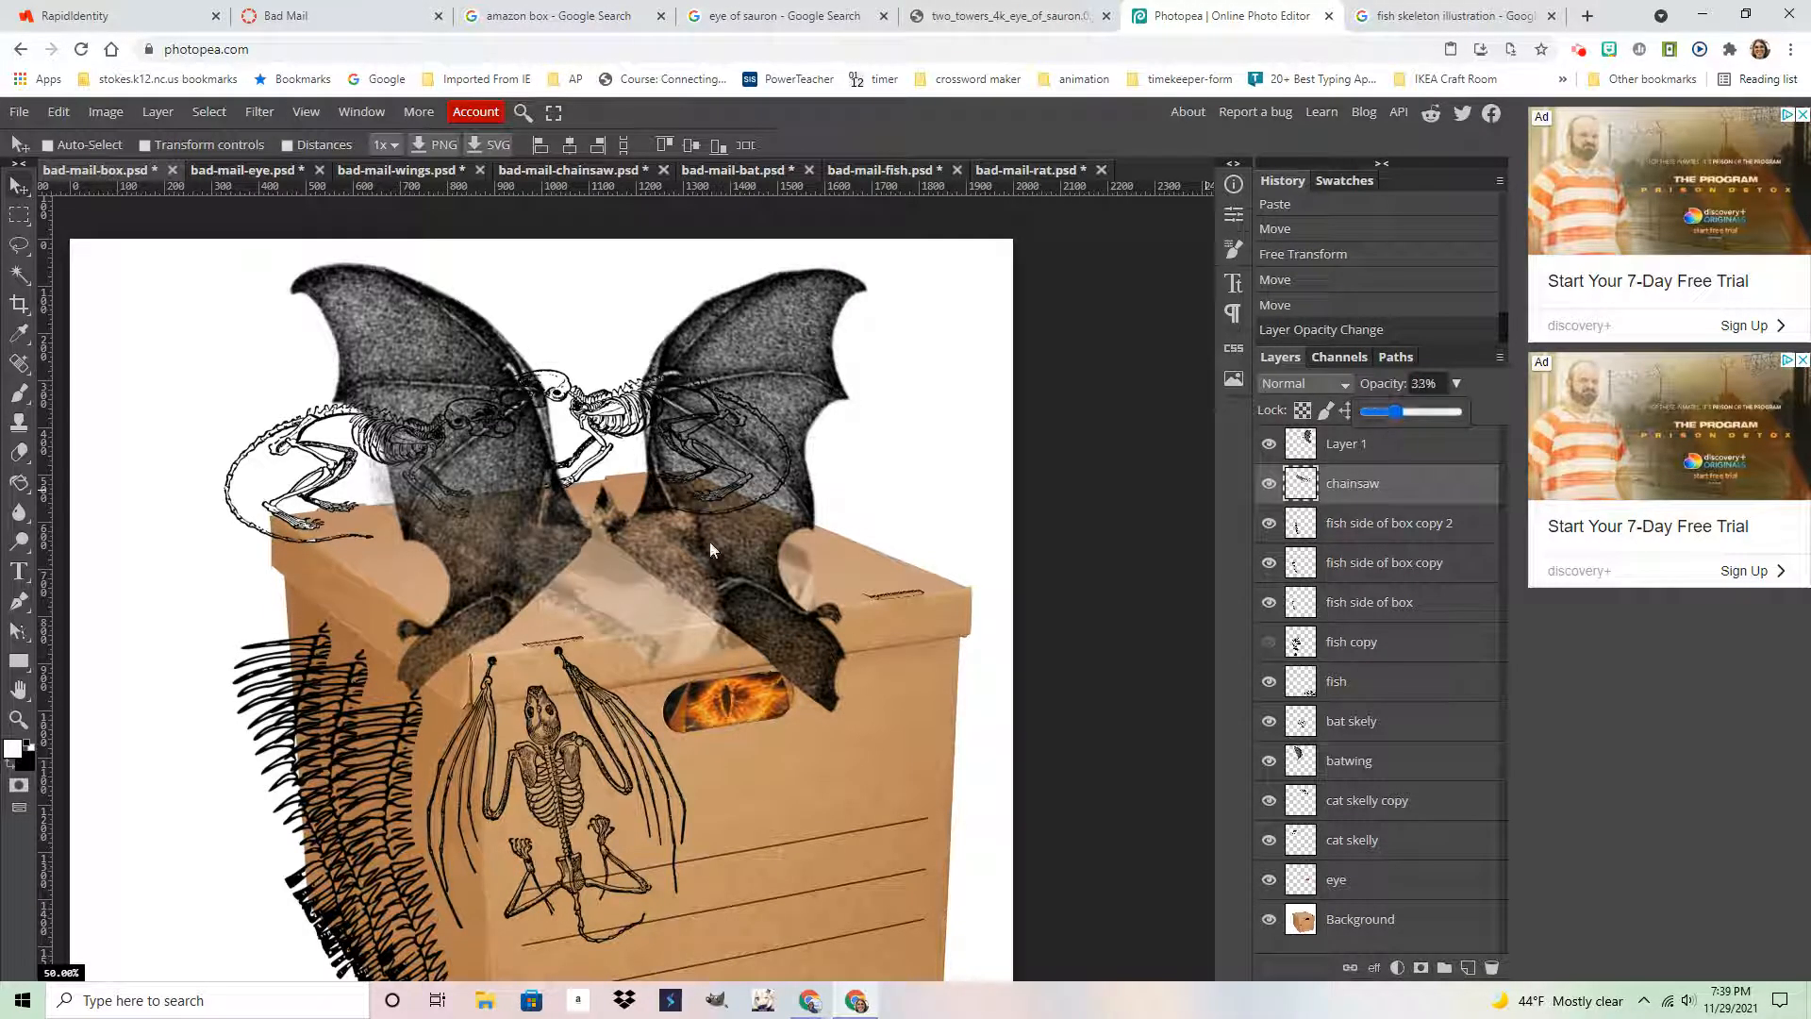
pyautogui.click(1269, 443)
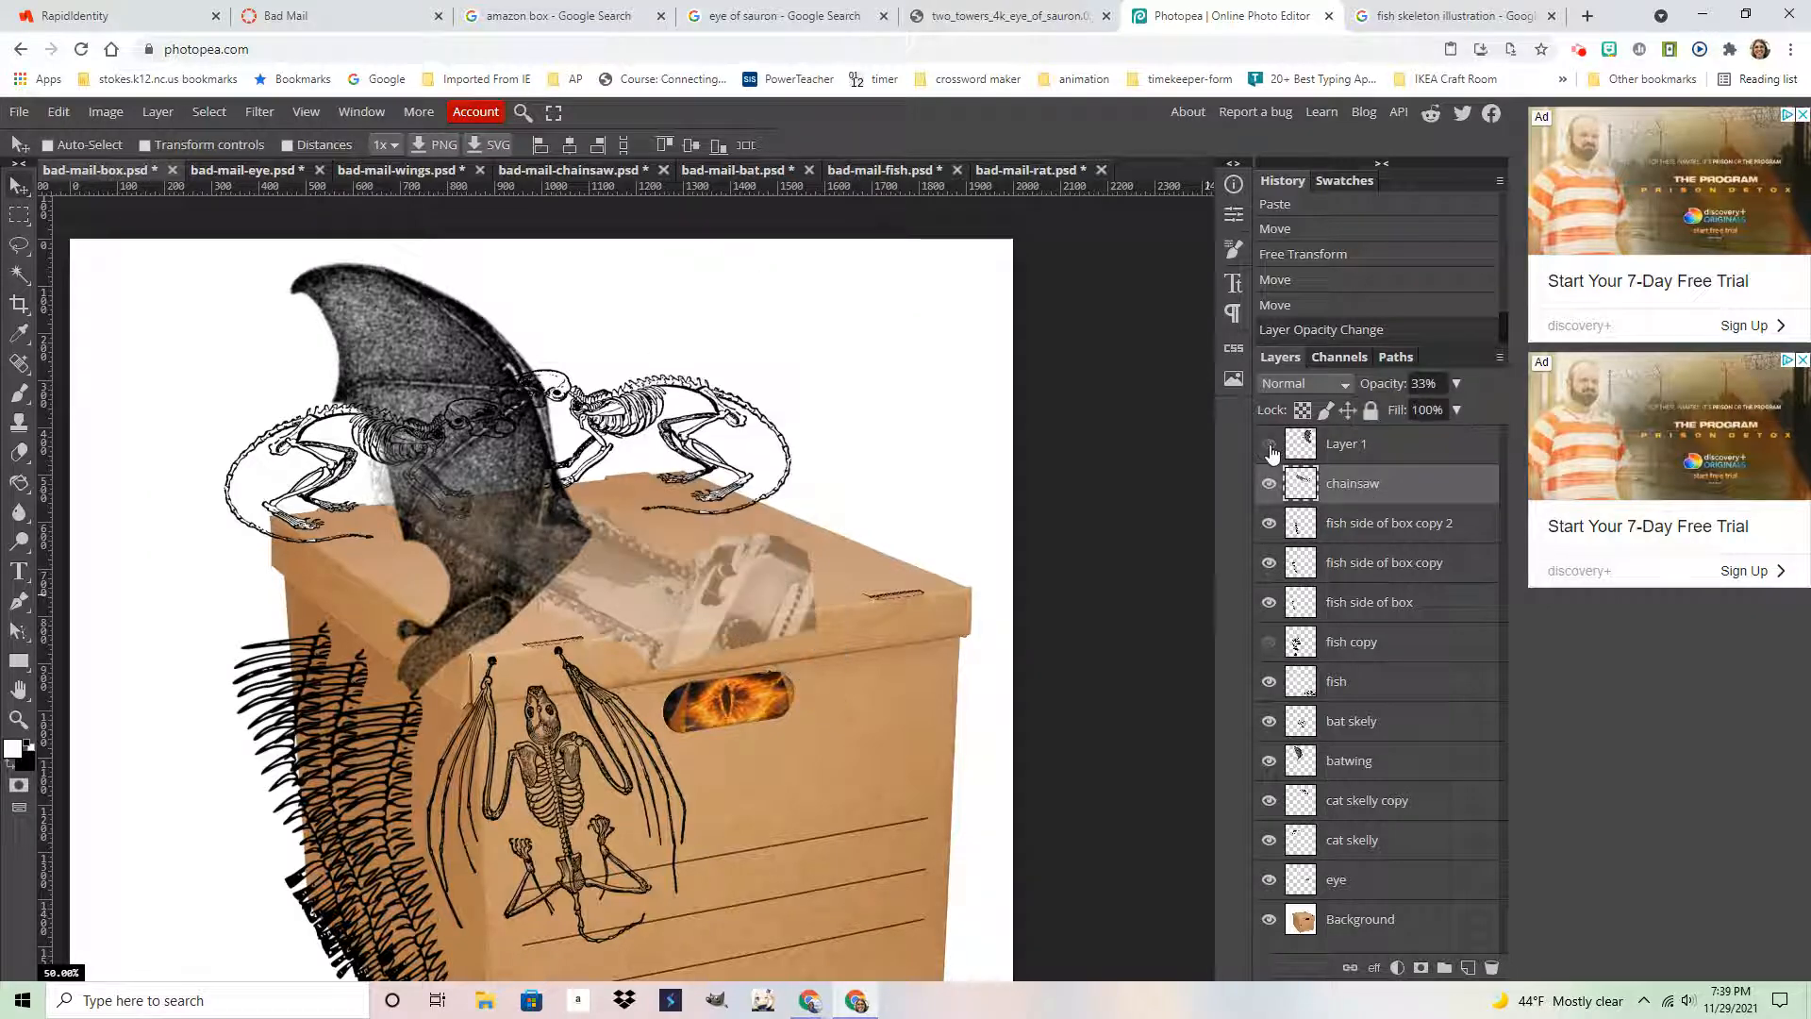
pyautogui.click(1269, 444)
# Move the batwing layer up the stack to sit beneath Layer 1
pyautogui.click(1351, 766)
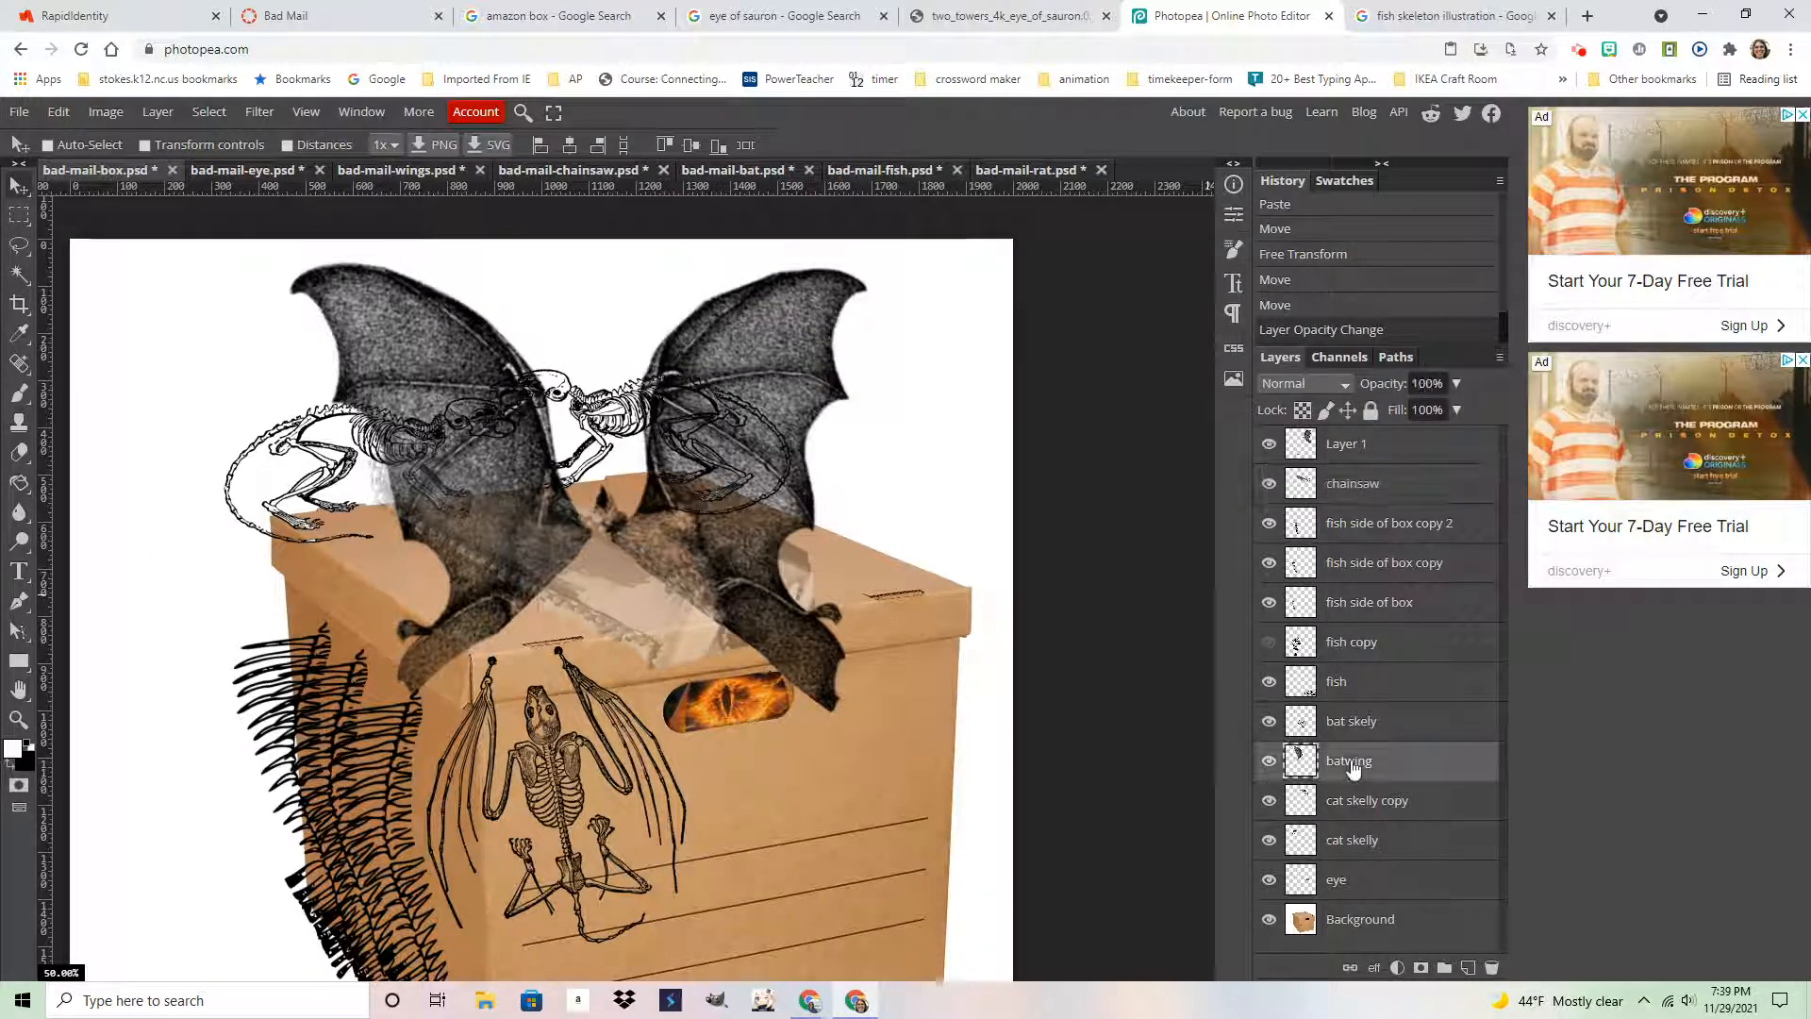
pyautogui.moveTo(1351, 769); pyautogui.dragTo(1350, 440)
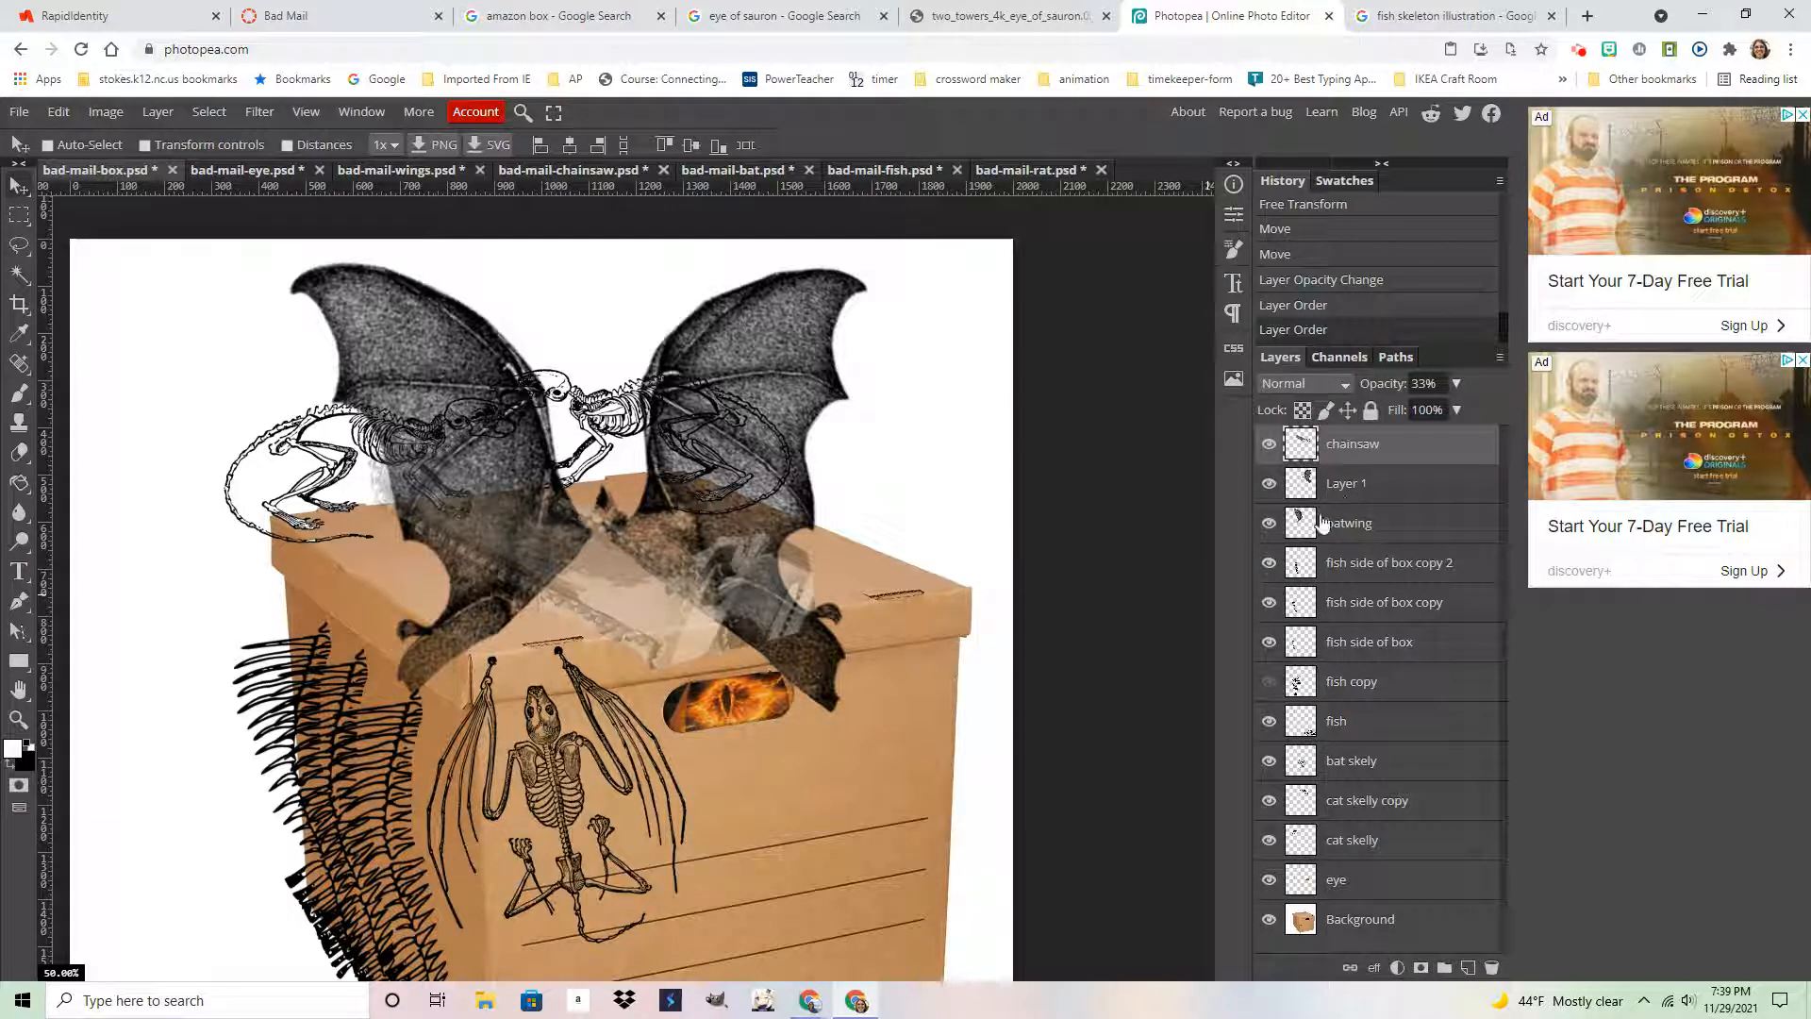
pyautogui.click(1349, 528)
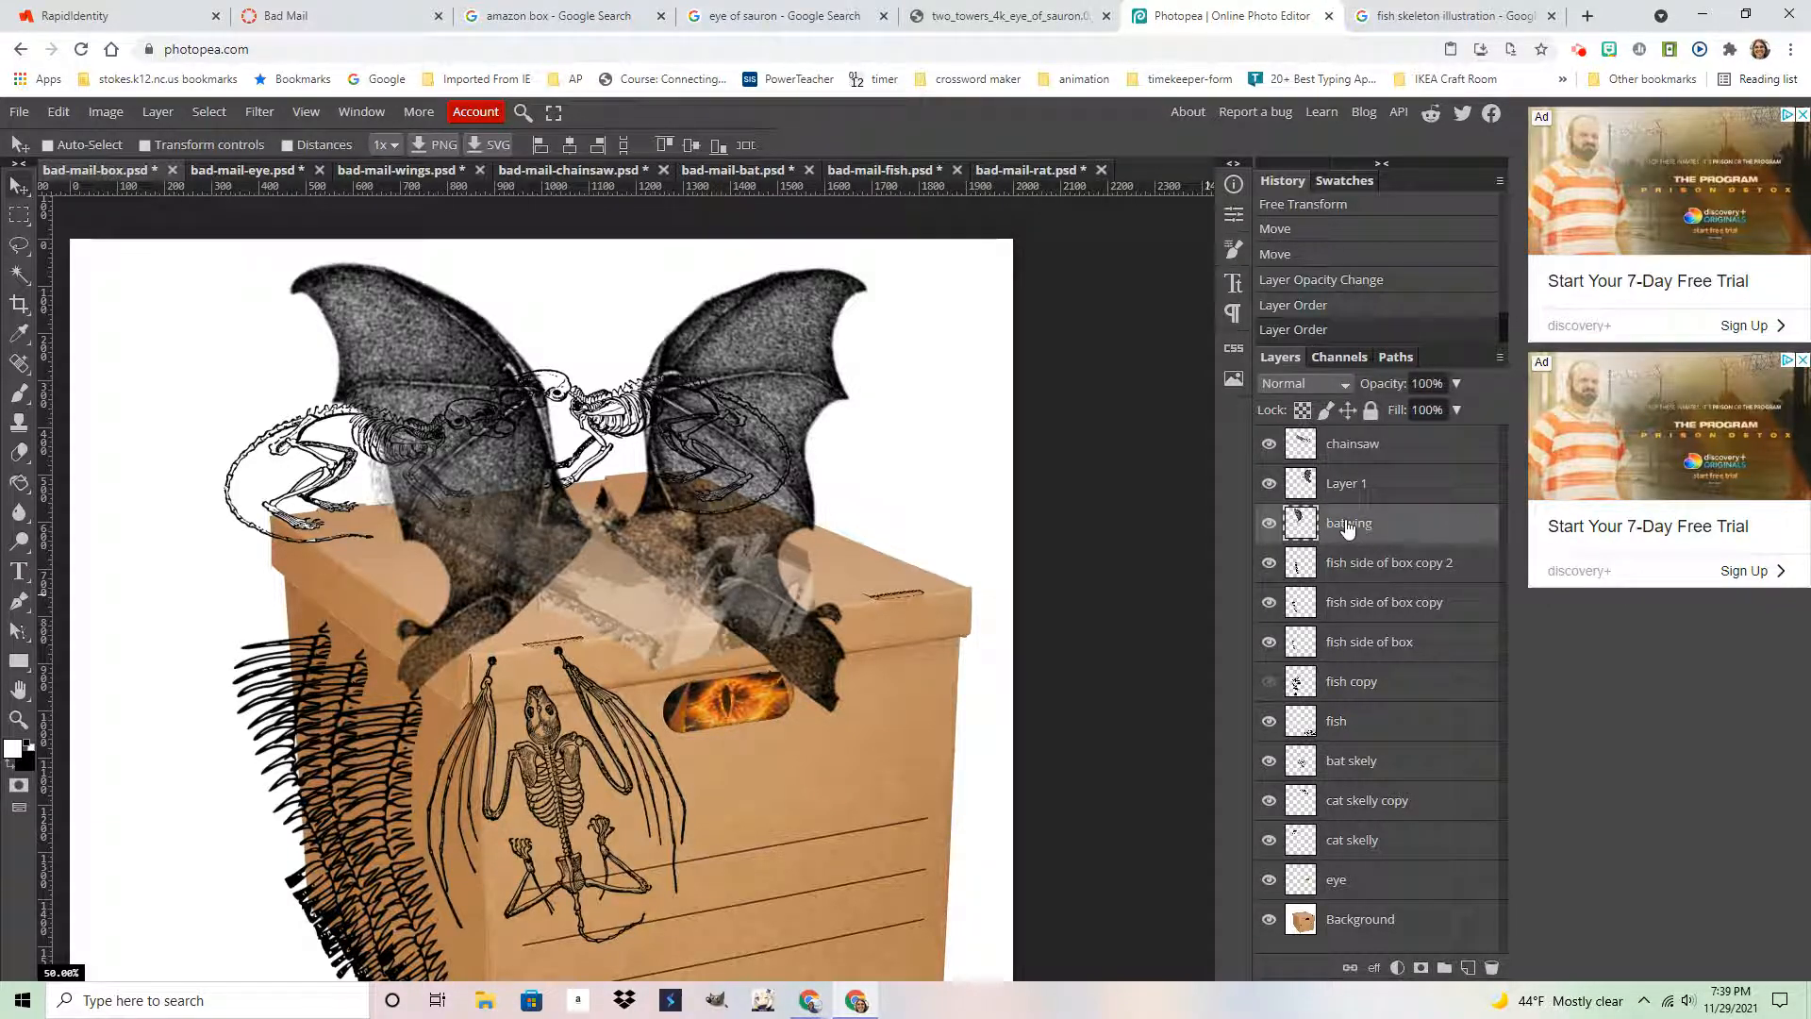
pyautogui.click(1270, 524)
pyautogui.click(1270, 526)
# Erase the left bat wing's tip where it hangs over the box corner, undoing misstrokes
pyautogui.click(19, 454)
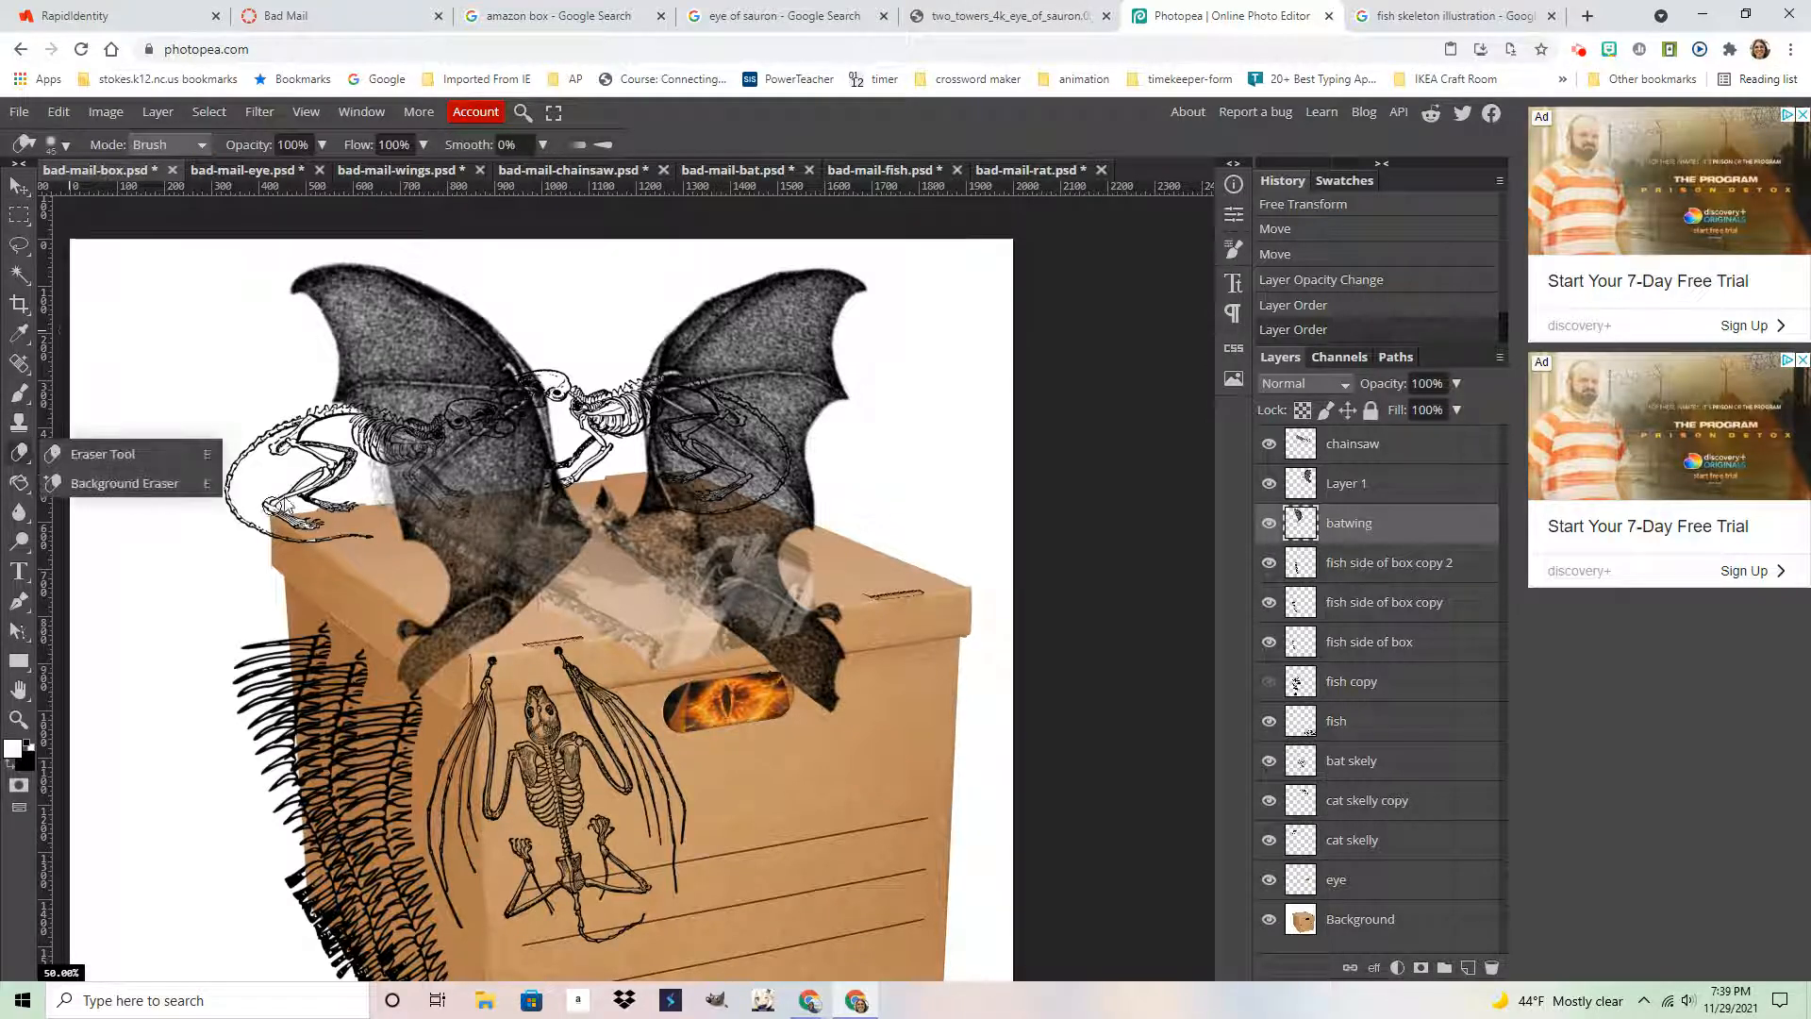
pyautogui.moveTo(447, 621)
pyautogui.mouseDown()
pyautogui.moveTo(478, 642)
pyautogui.moveTo(448, 657)
pyautogui.moveTo(445, 621)
pyautogui.moveTo(503, 592)
pyautogui.moveTo(488, 631)
pyautogui.moveTo(355, 653)
pyautogui.moveTo(504, 622)
pyautogui.moveTo(408, 574)
pyautogui.moveTo(573, 619)
pyautogui.moveTo(479, 620)
pyautogui.mouseUp()
pyautogui.press(']')
pyautogui.press(']')
pyautogui.press(']')
pyautogui.press(']')
pyautogui.press(']')
pyautogui.press(']')
pyautogui.press(']')
pyautogui.hotkey('ctrl', 'z')
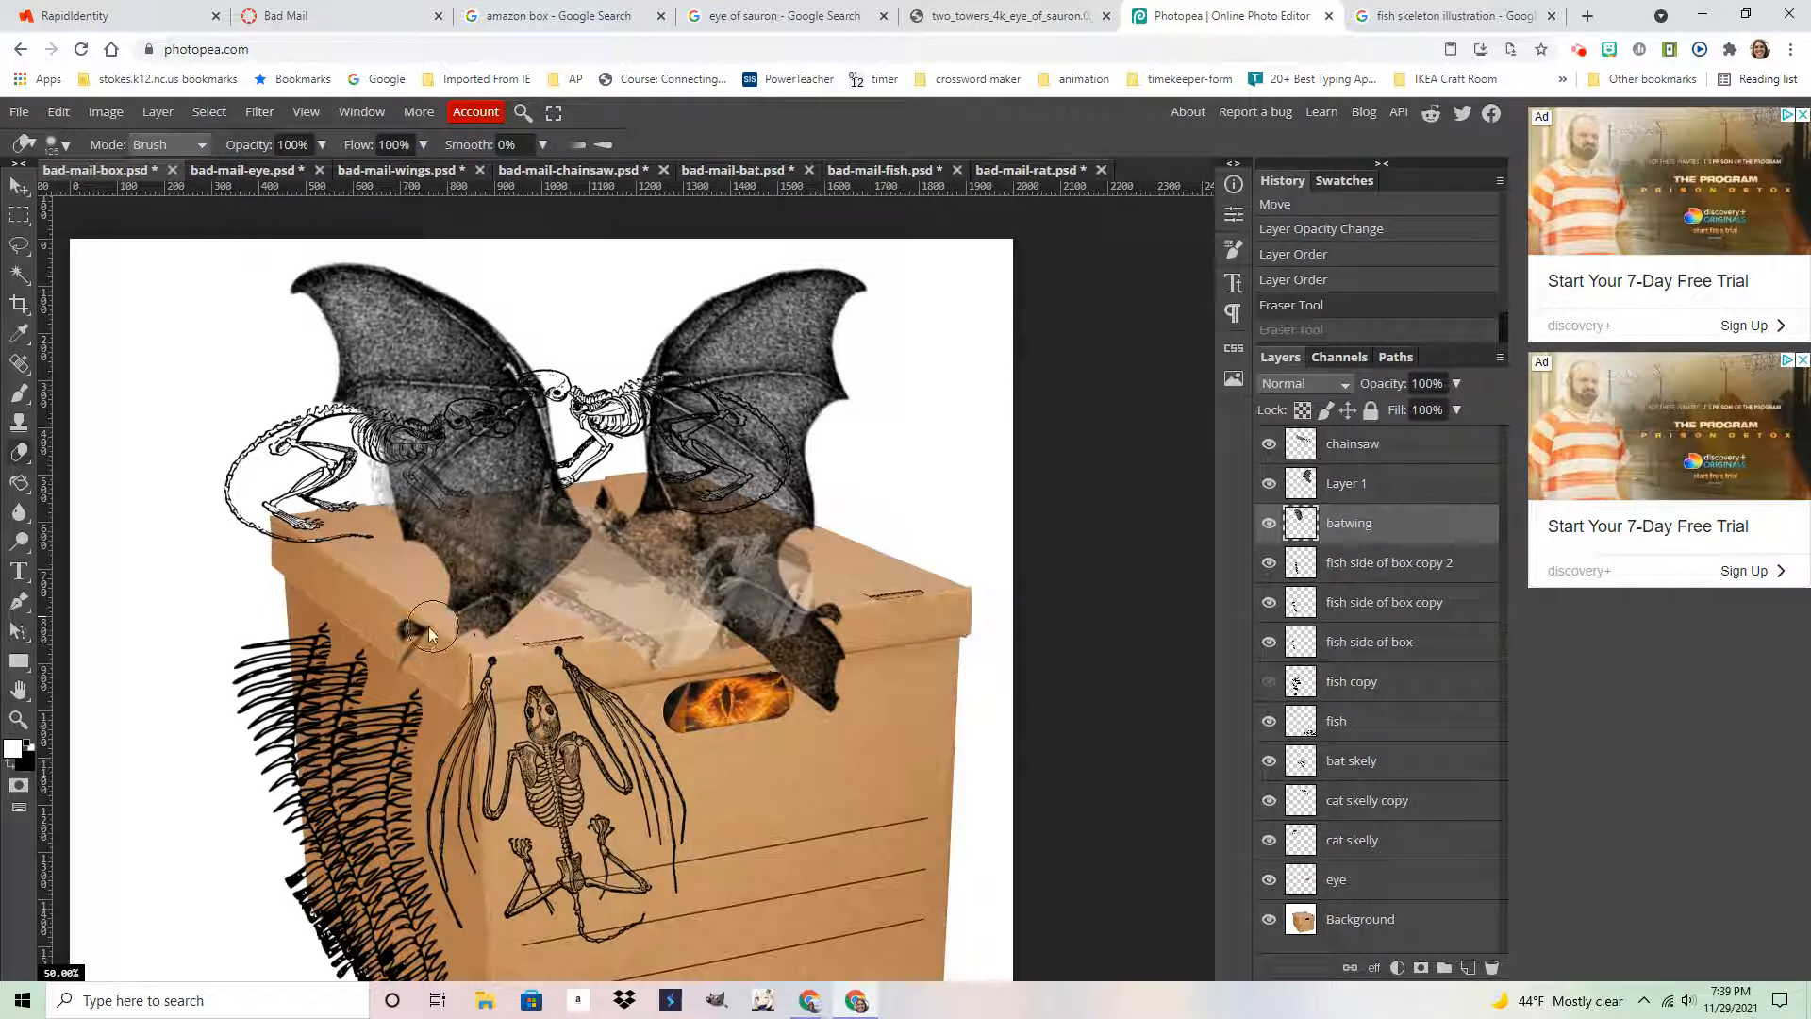
pyautogui.moveTo(532, 623); pyautogui.dragTo(564, 622)
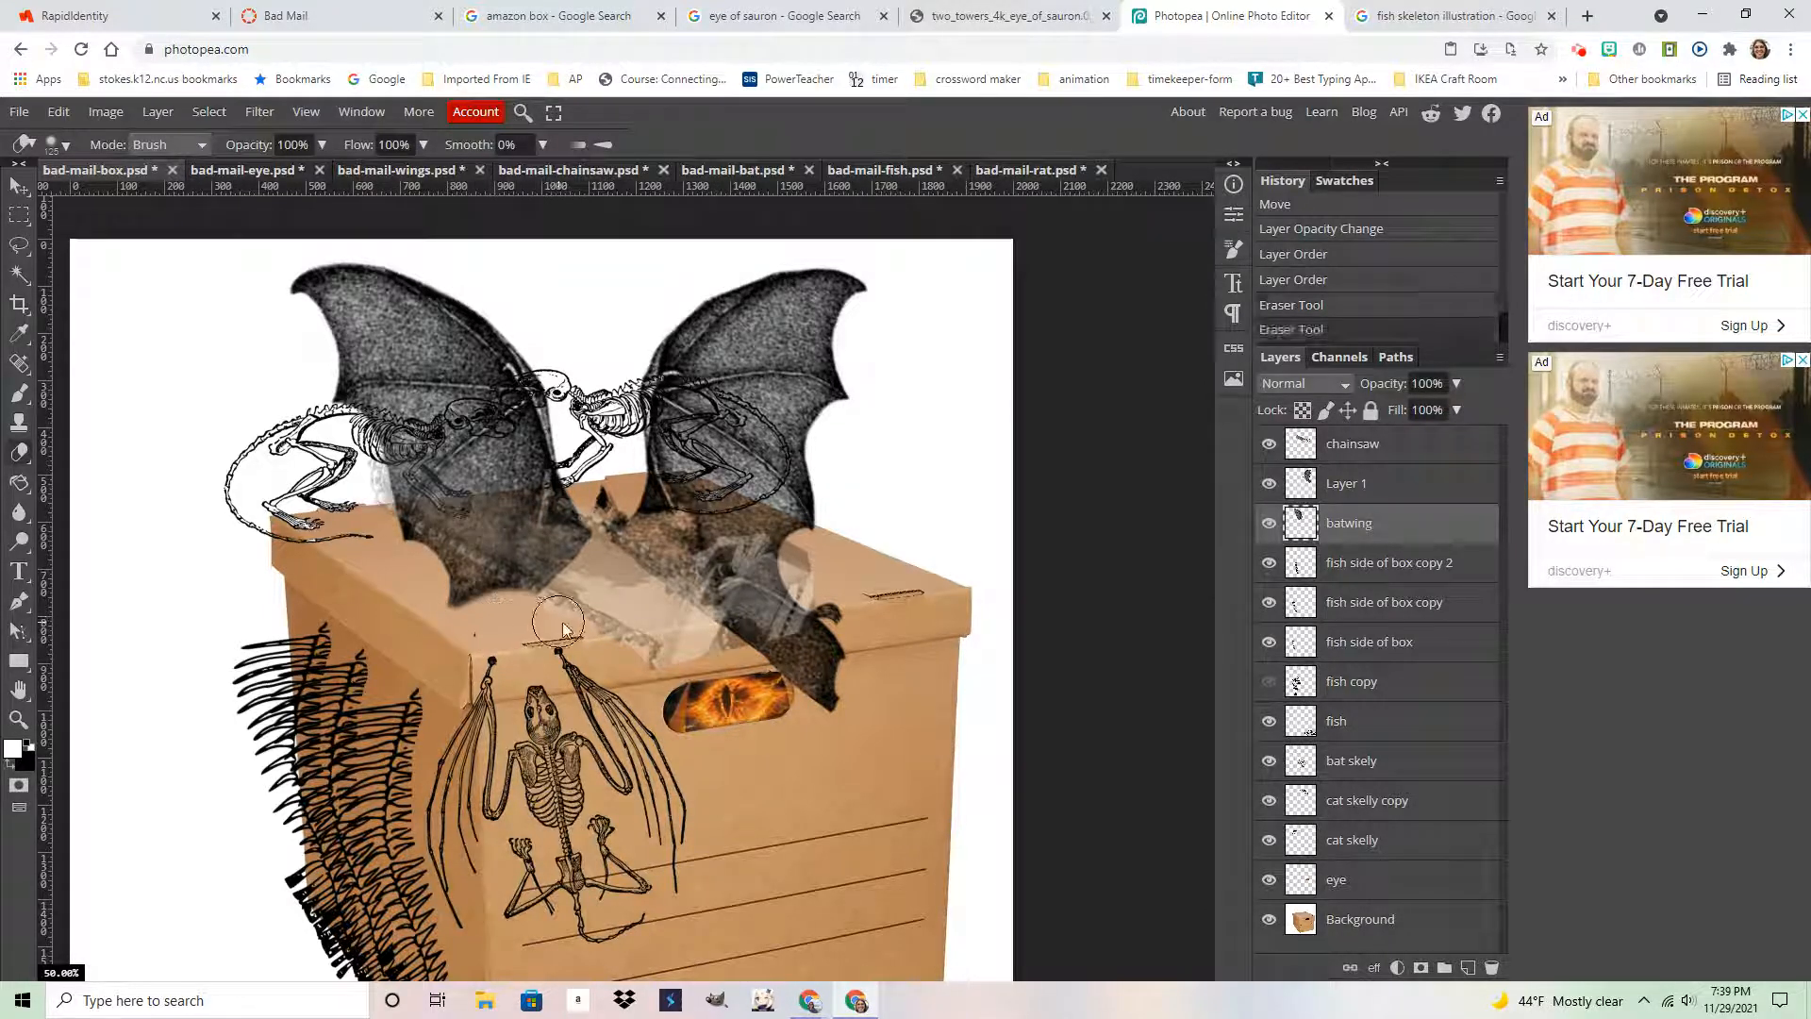
pyautogui.hotkey('ctrl', 'z')
pyautogui.hotkey('ctrl', 'z')
pyautogui.moveTo(472, 659); pyautogui.dragTo(389, 695)
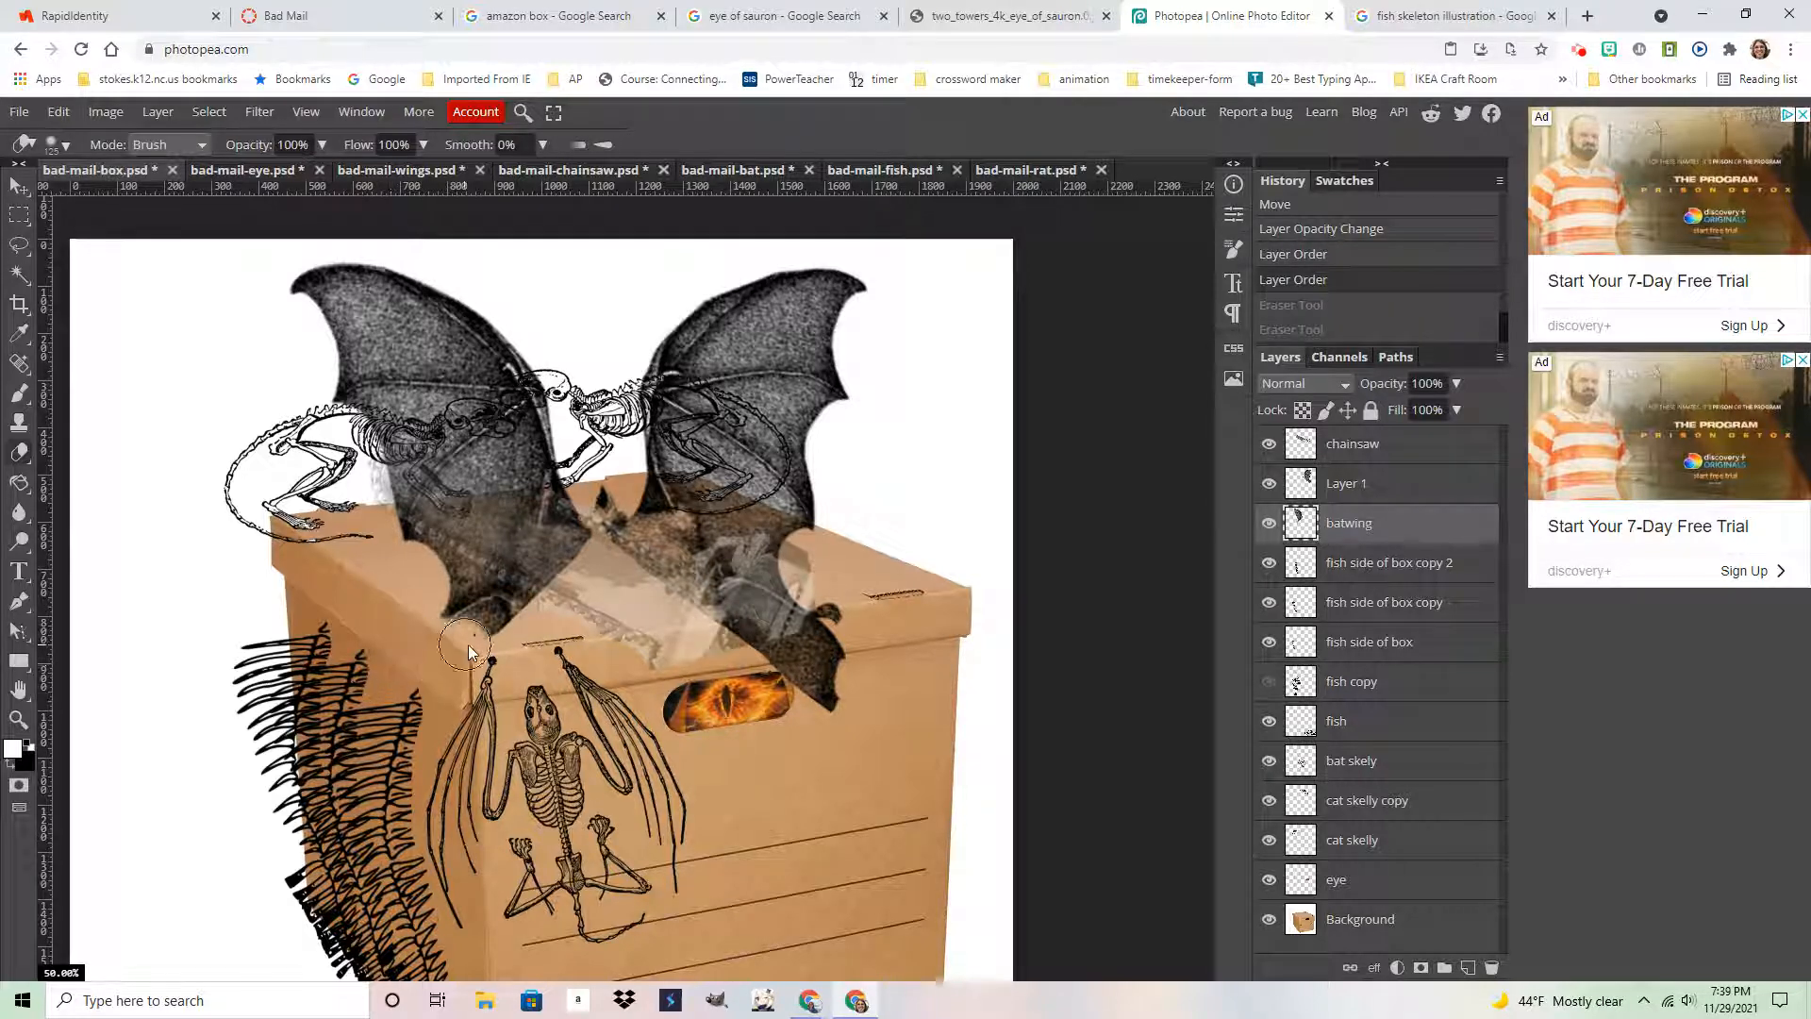
pyautogui.moveTo(498, 630)
pyautogui.mouseDown()
pyautogui.moveTo(548, 615)
pyautogui.moveTo(477, 660)
pyautogui.mouseUp()
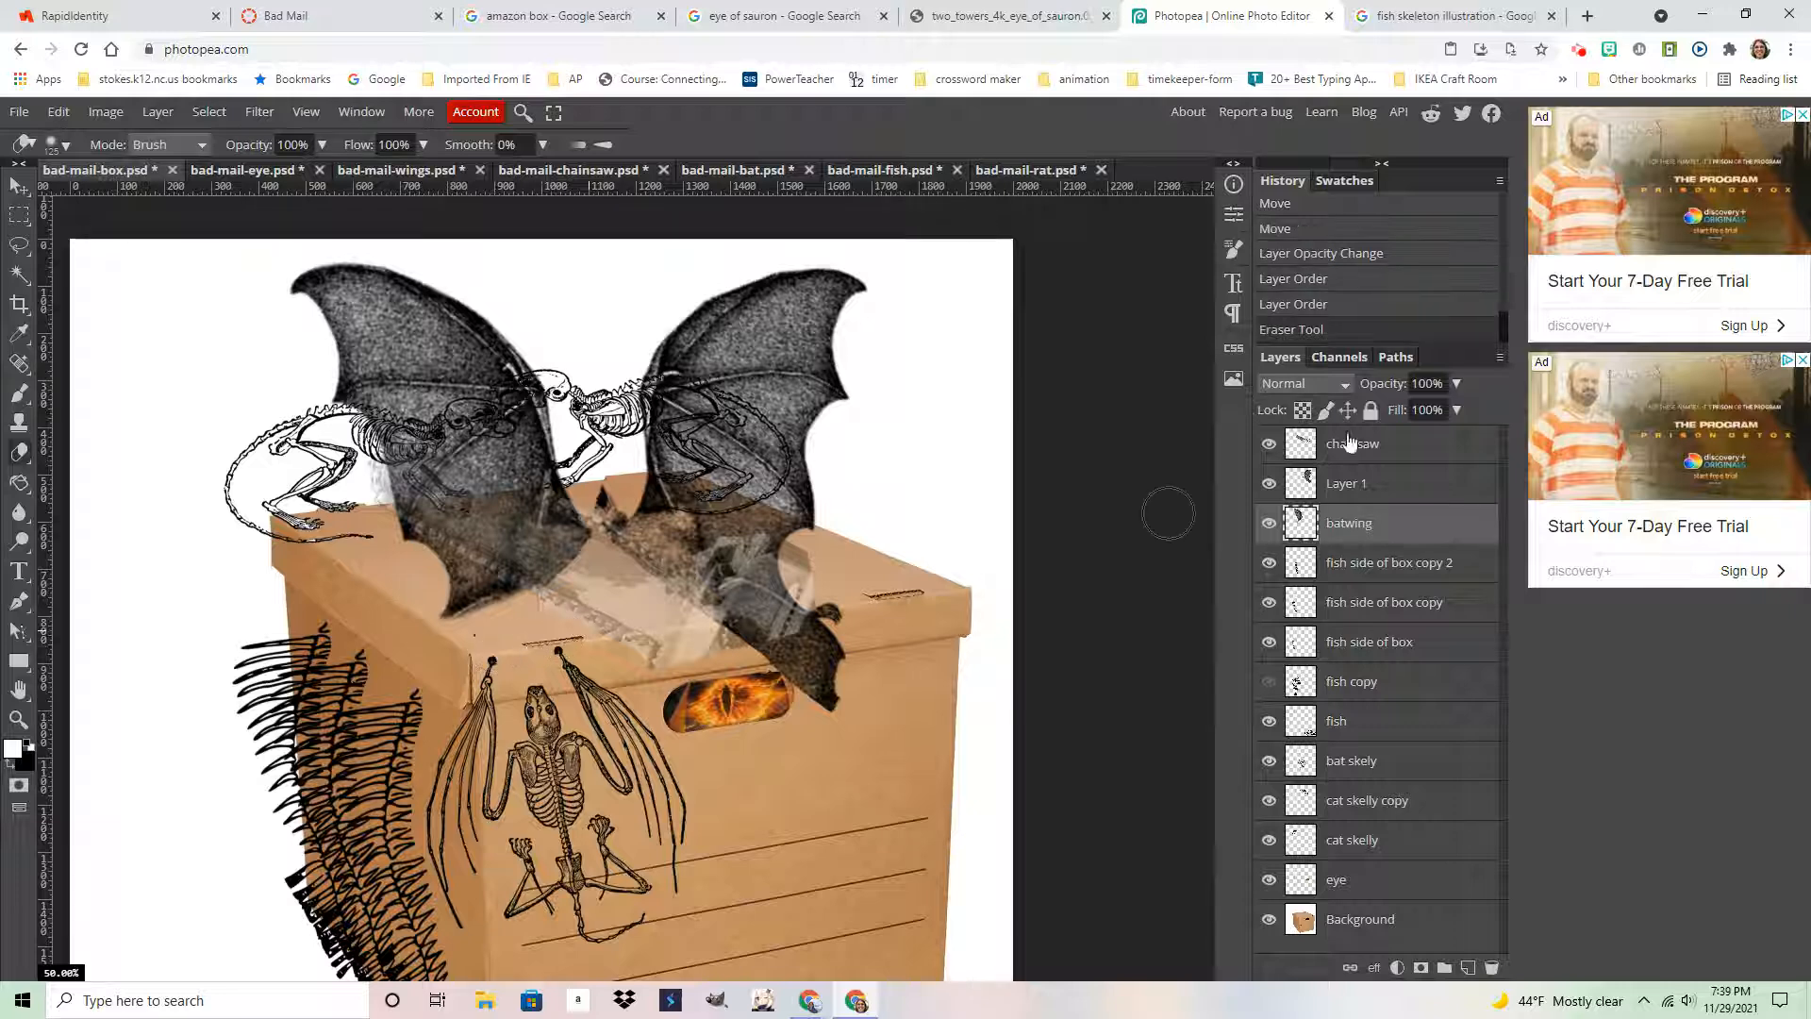
# Erase the right bat wing's tip on Layer 1 over the box edge with a smaller brush
pyautogui.click(1366, 487)
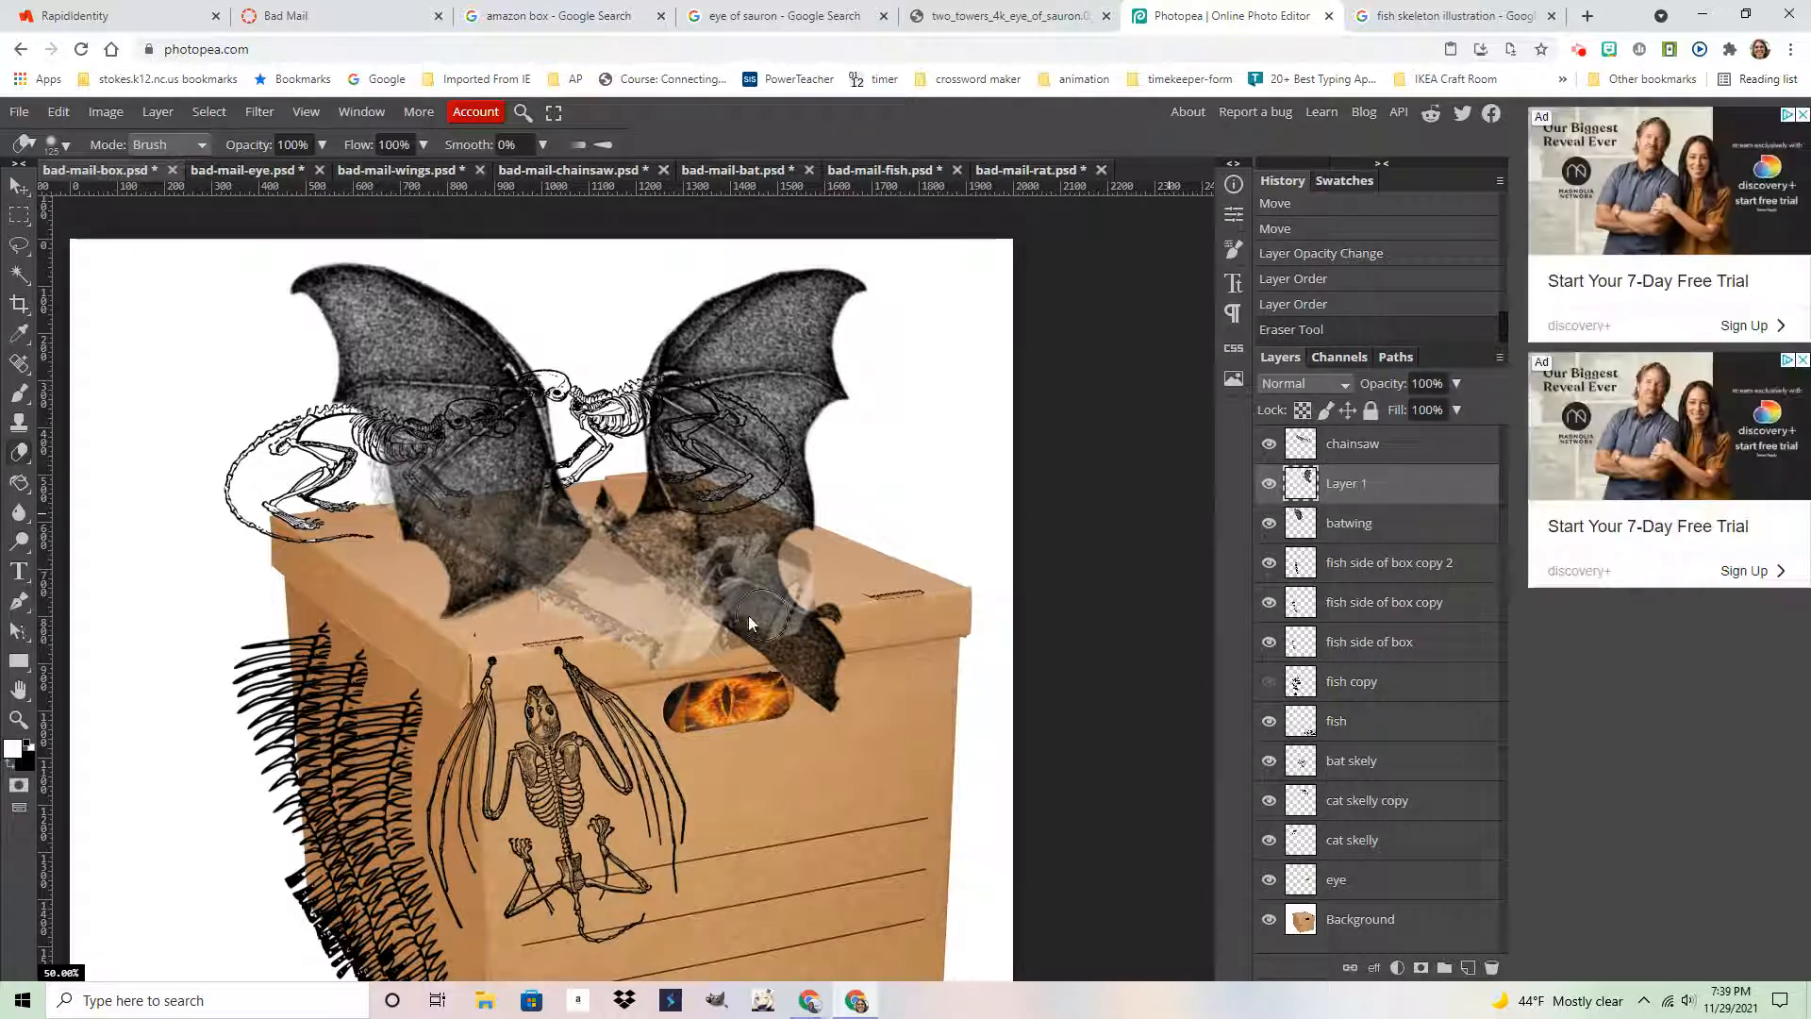
pyautogui.moveTo(832, 694)
pyautogui.mouseDown()
pyautogui.moveTo(788, 648)
pyautogui.moveTo(630, 590)
pyautogui.mouseUp()
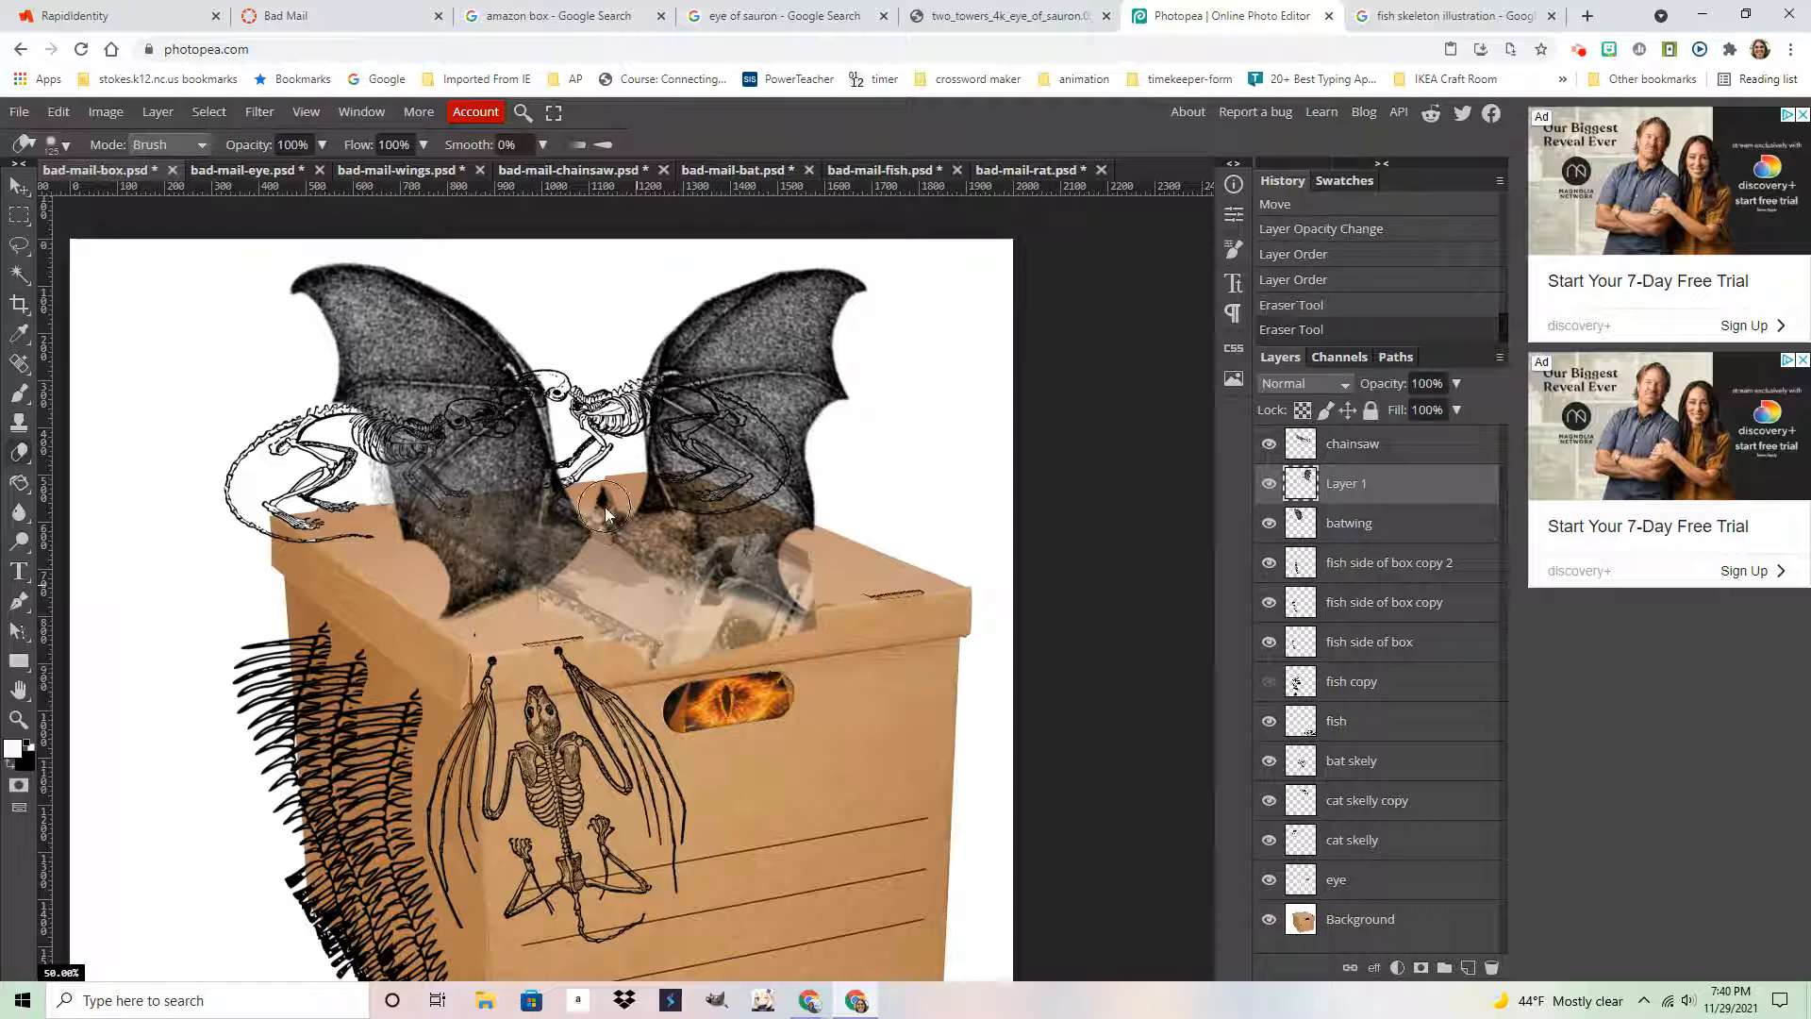
pyautogui.press('[')
pyautogui.press('[')
pyautogui.press('[')
pyautogui.moveTo(607, 502)
pyautogui.mouseDown()
pyautogui.moveTo(653, 555)
pyautogui.moveTo(629, 500)
pyautogui.mouseUp()
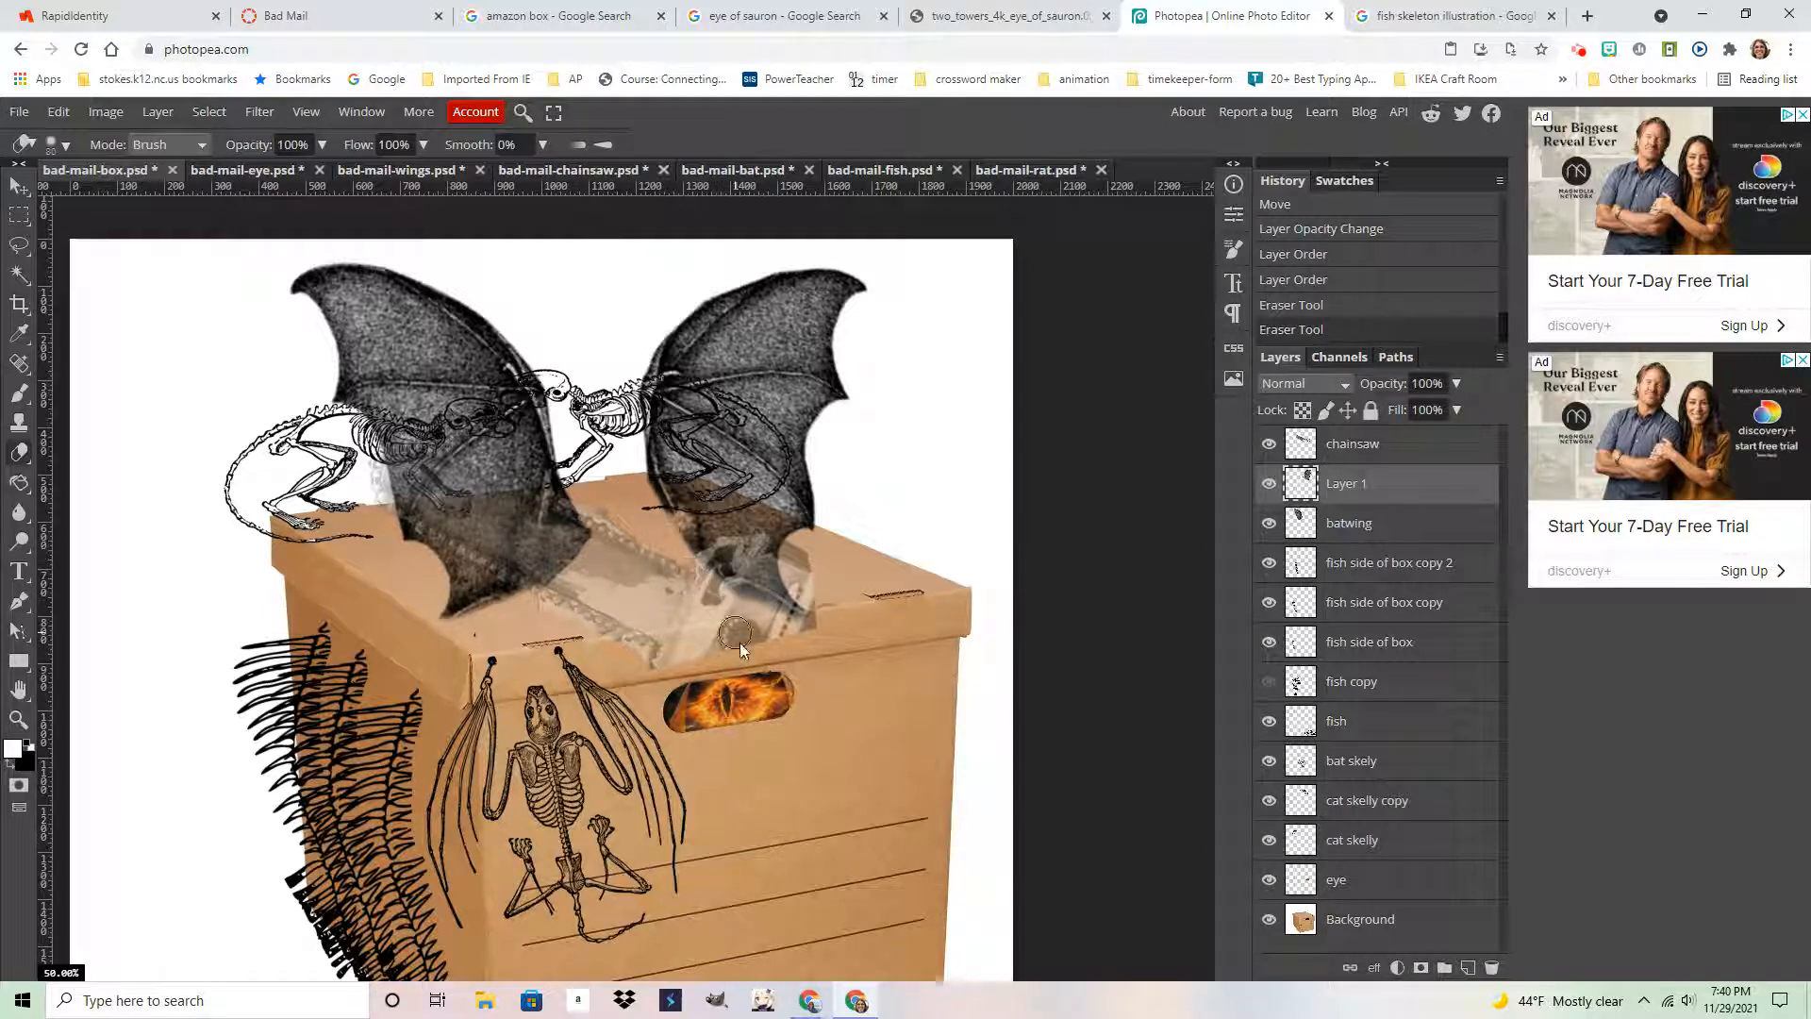
pyautogui.moveTo(740, 642); pyautogui.dragTo(762, 676)
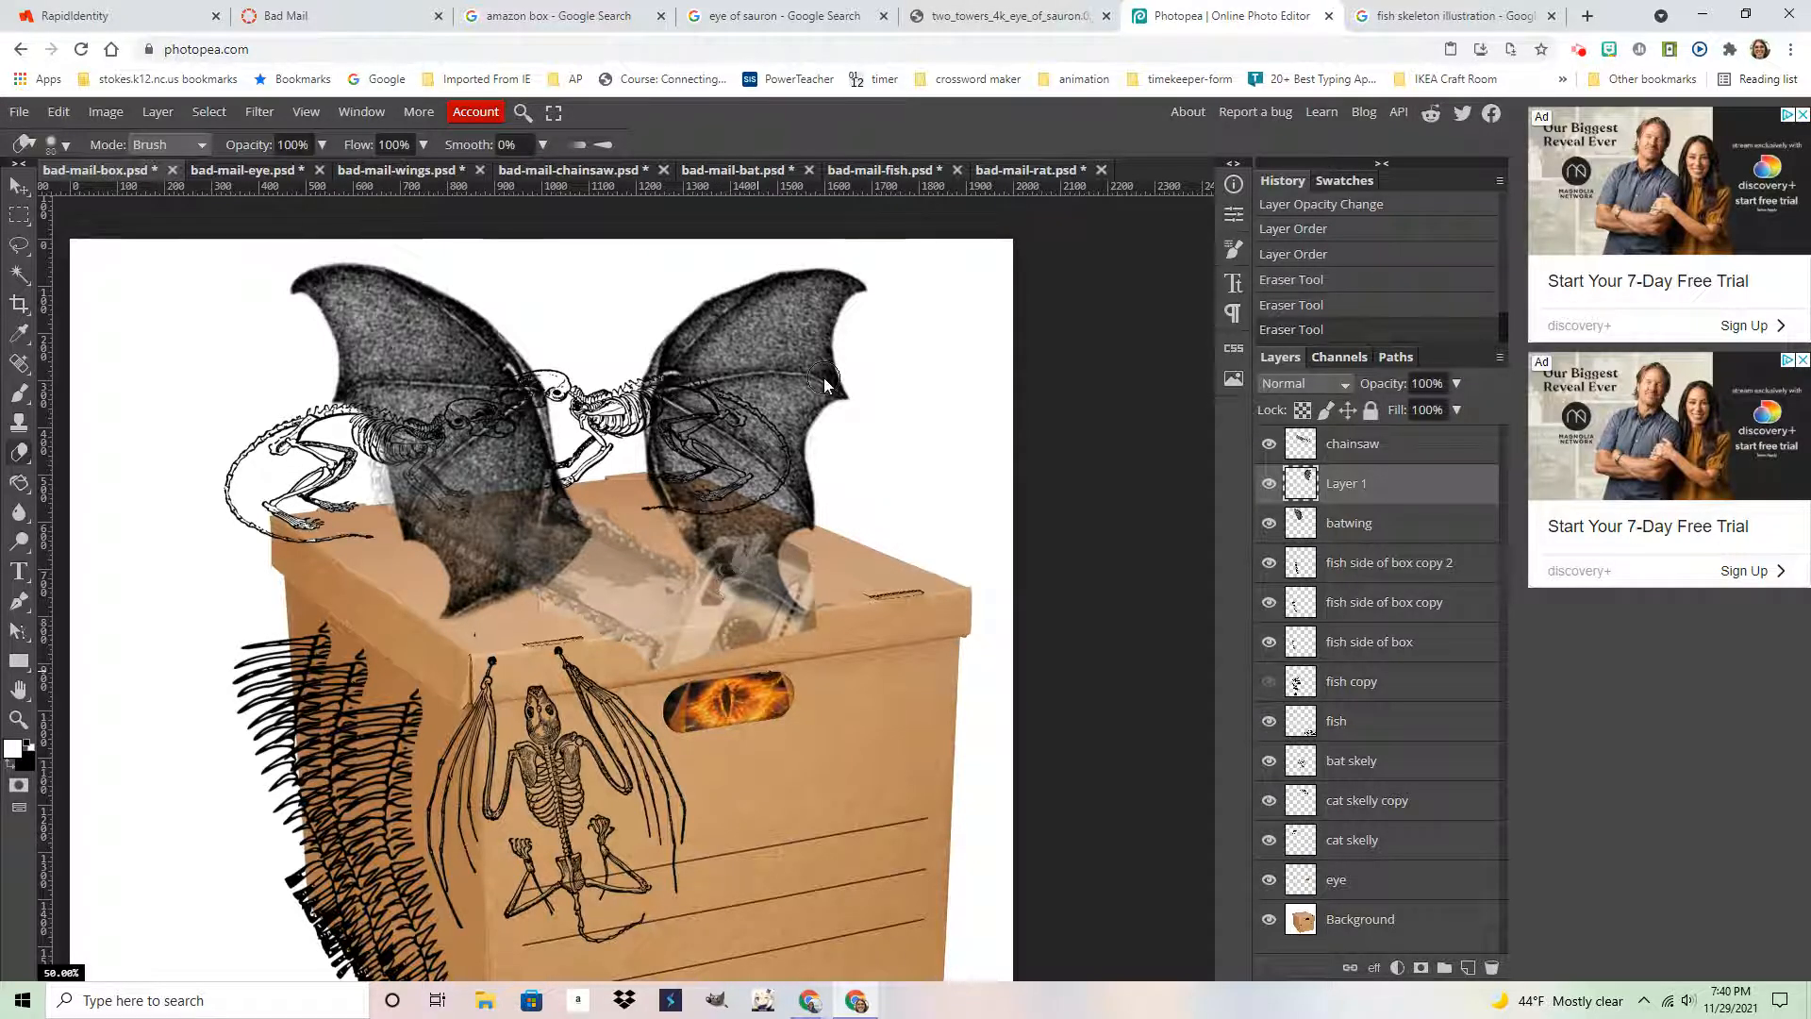
# Raise the chainsaw layer's opacity back to 100%
pyautogui.click(1380, 457)
pyautogui.click(1457, 383)
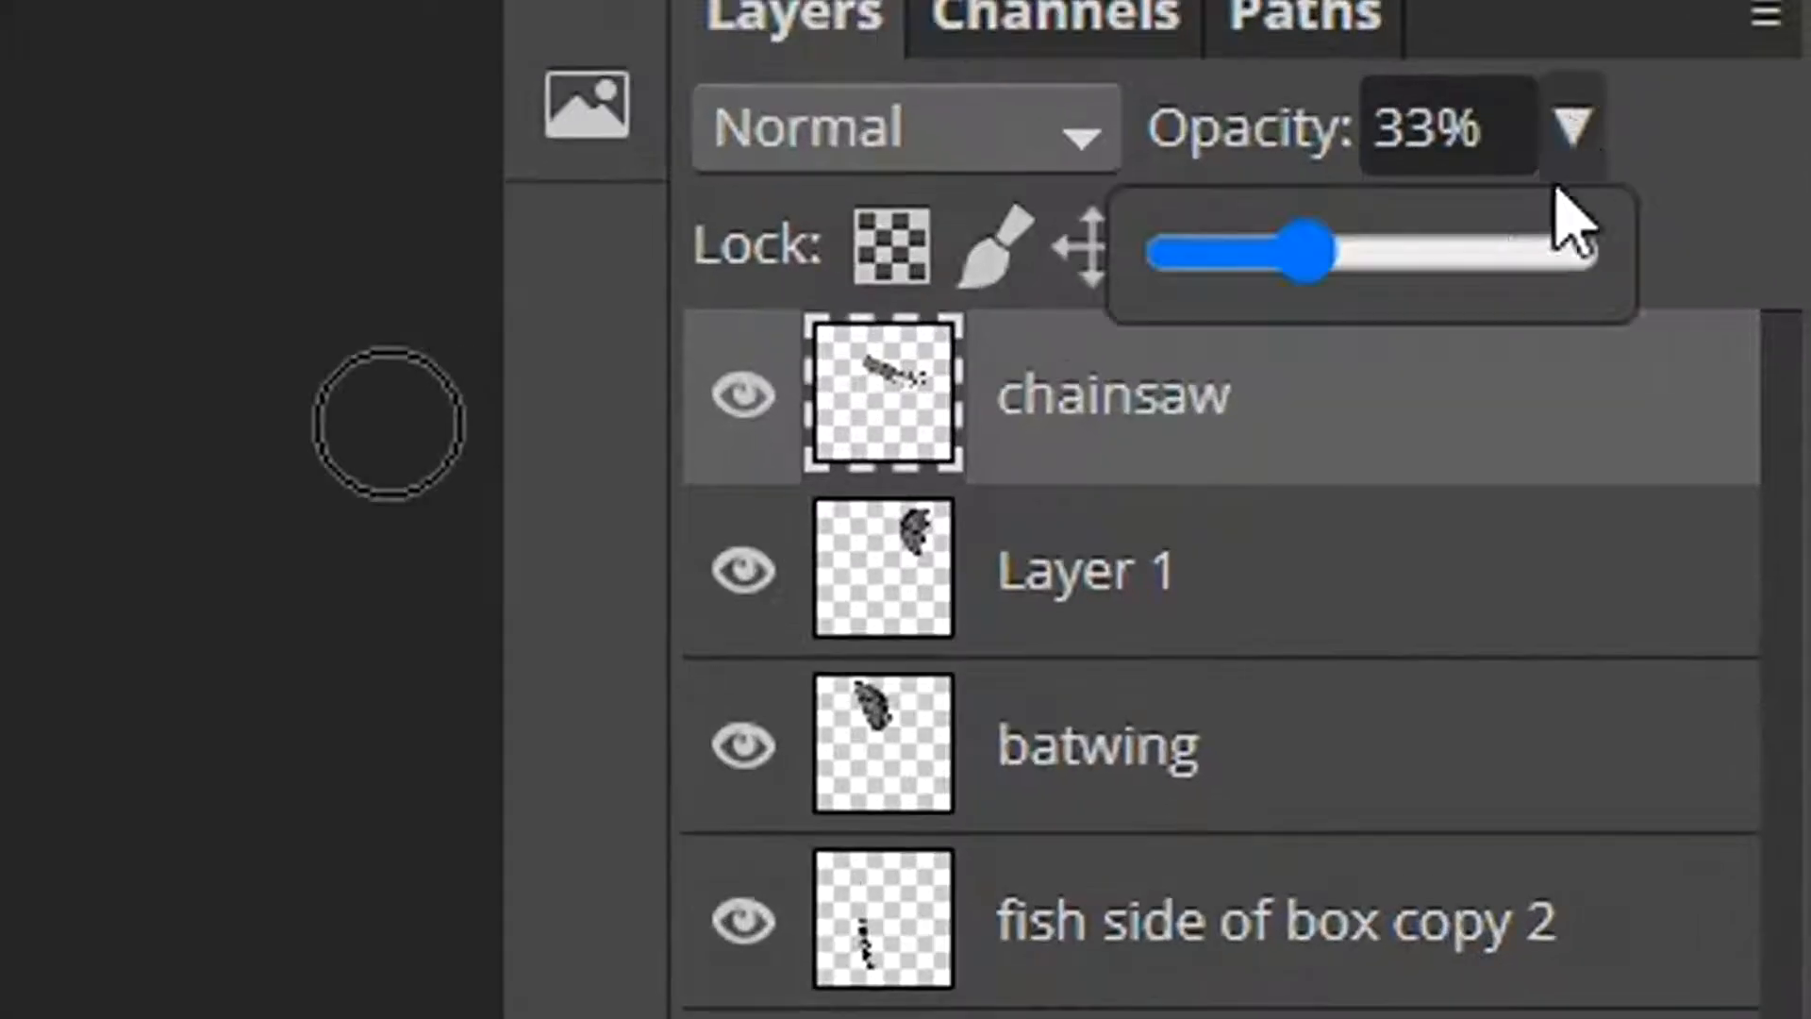
pyautogui.moveTo(1403, 411); pyautogui.dragTo(1455, 416)
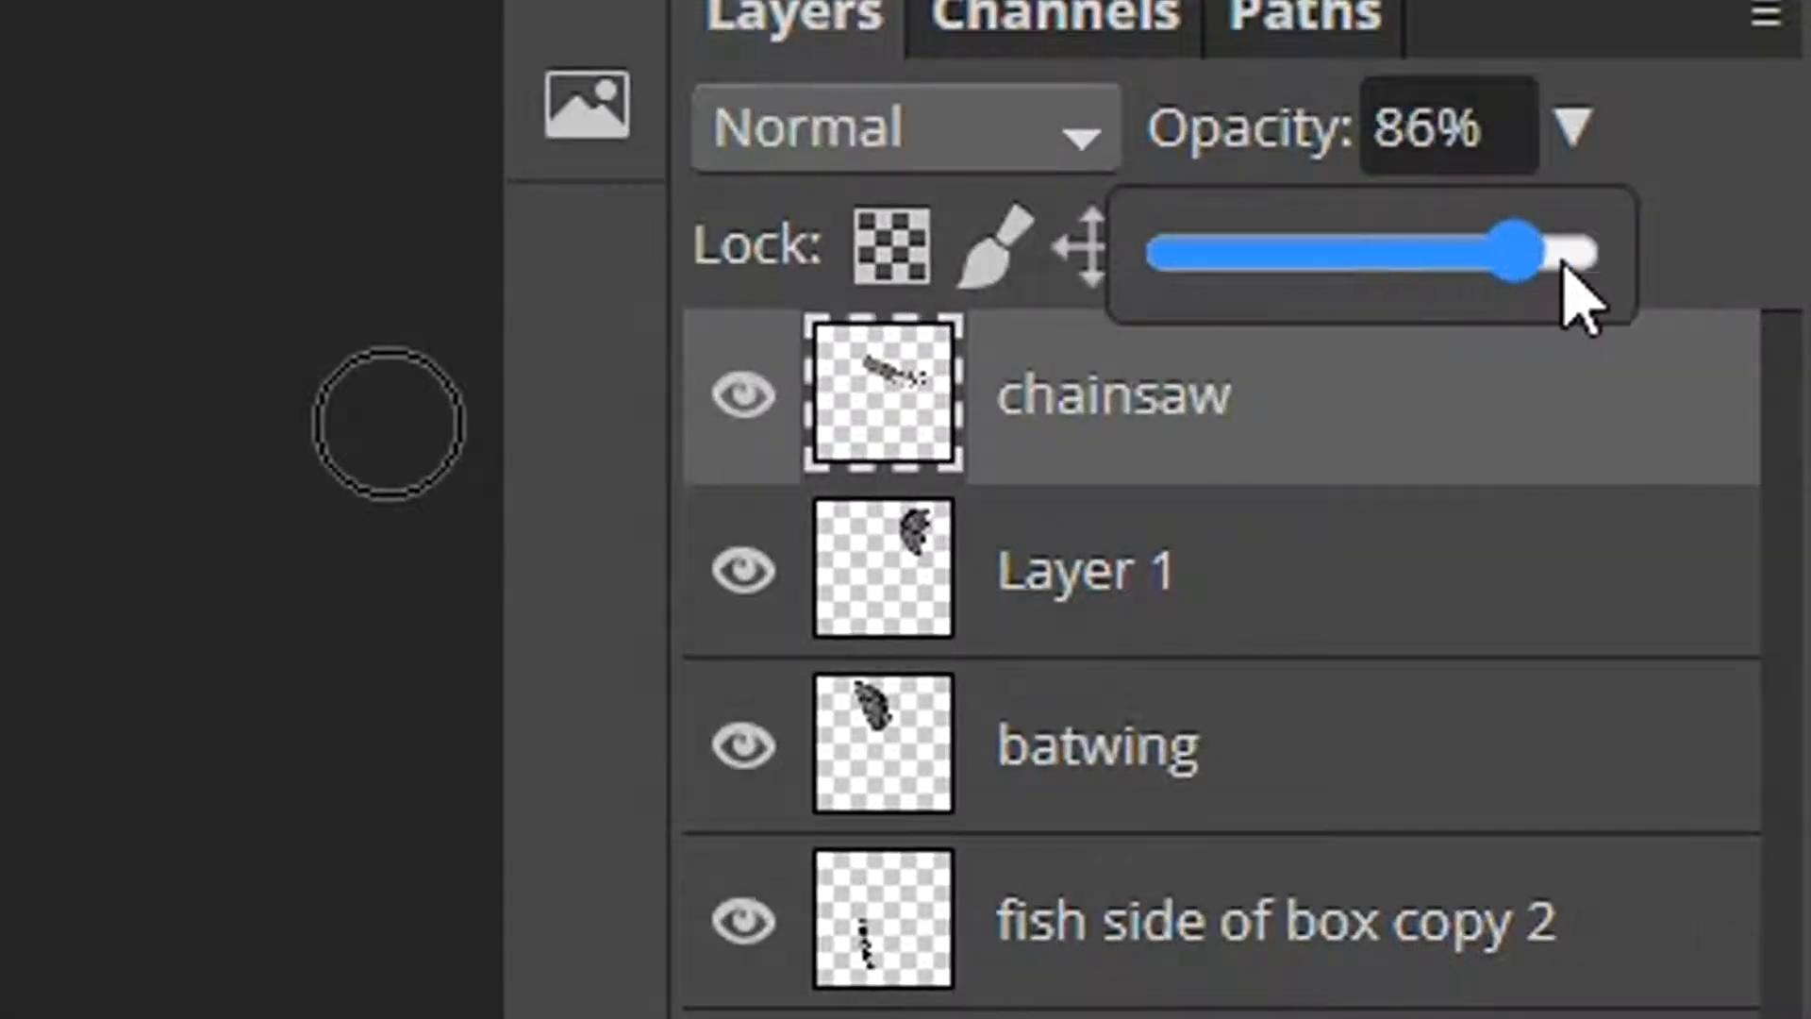
pyautogui.moveTo(1564, 268); pyautogui.dragTo(1645, 273)
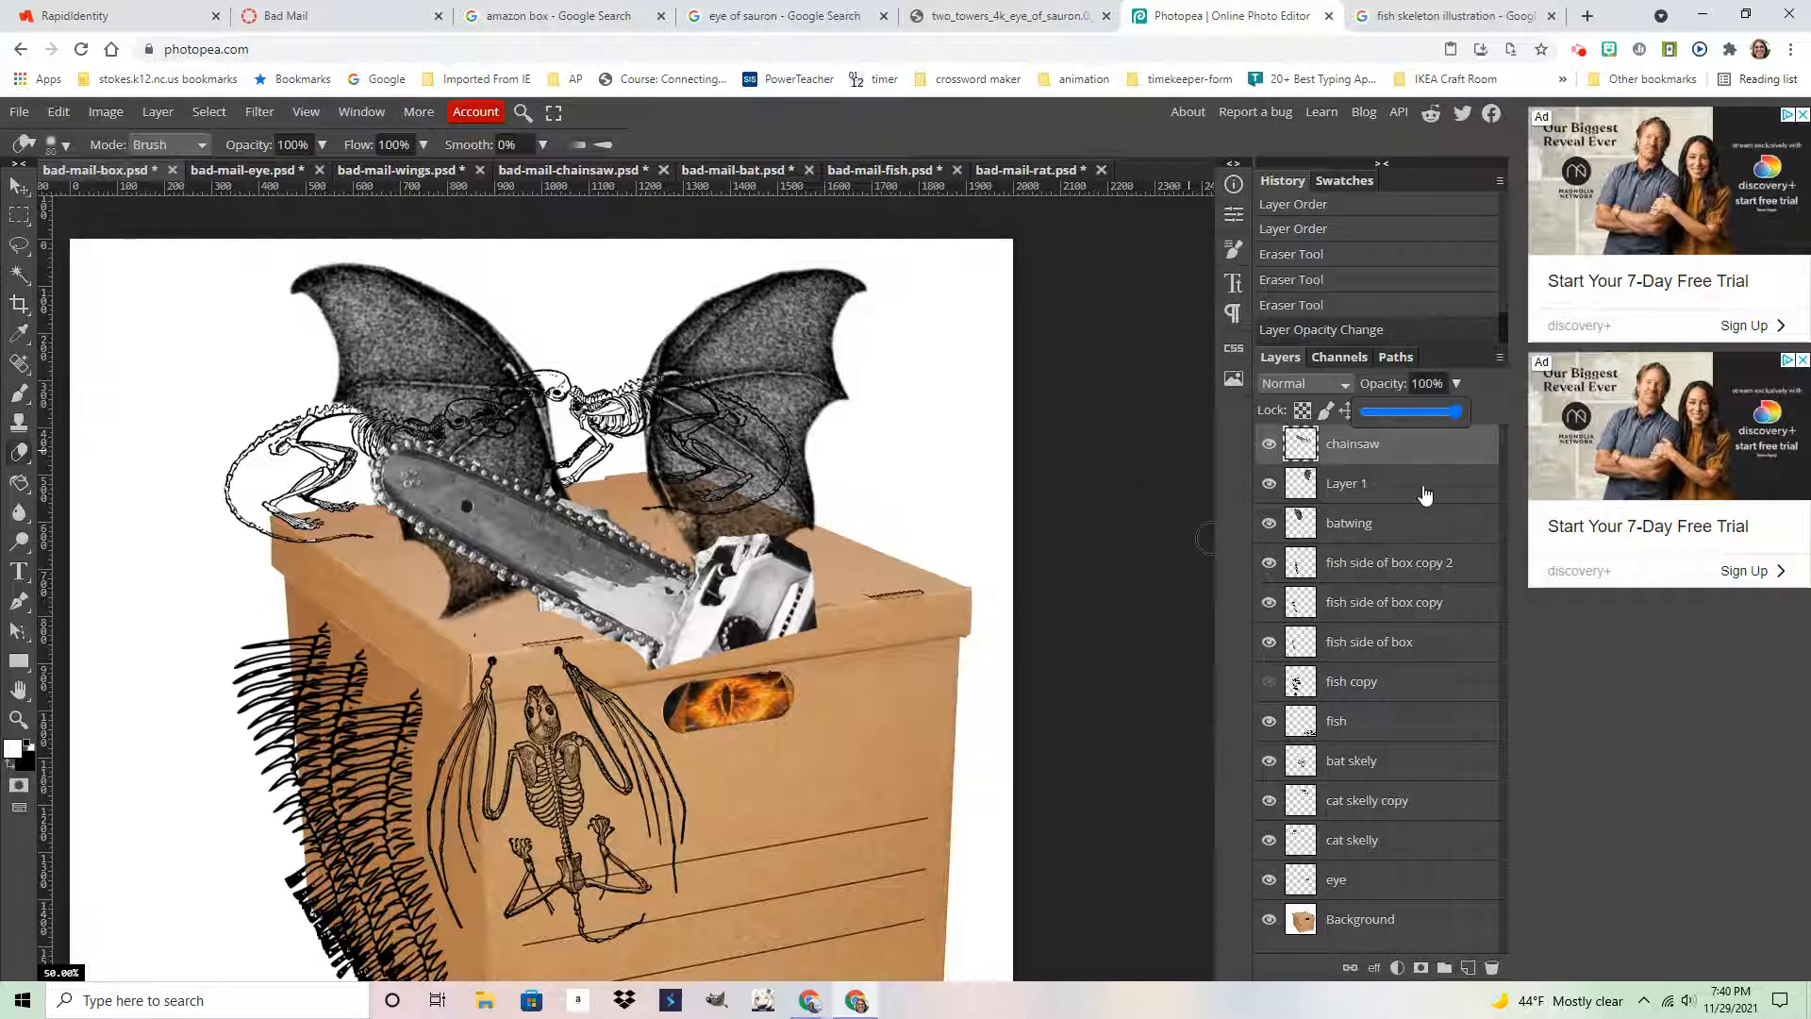
# Shift the right bat wing on Layer 1 a little to the left
pyautogui.click(1363, 483)
pyautogui.click(18, 186)
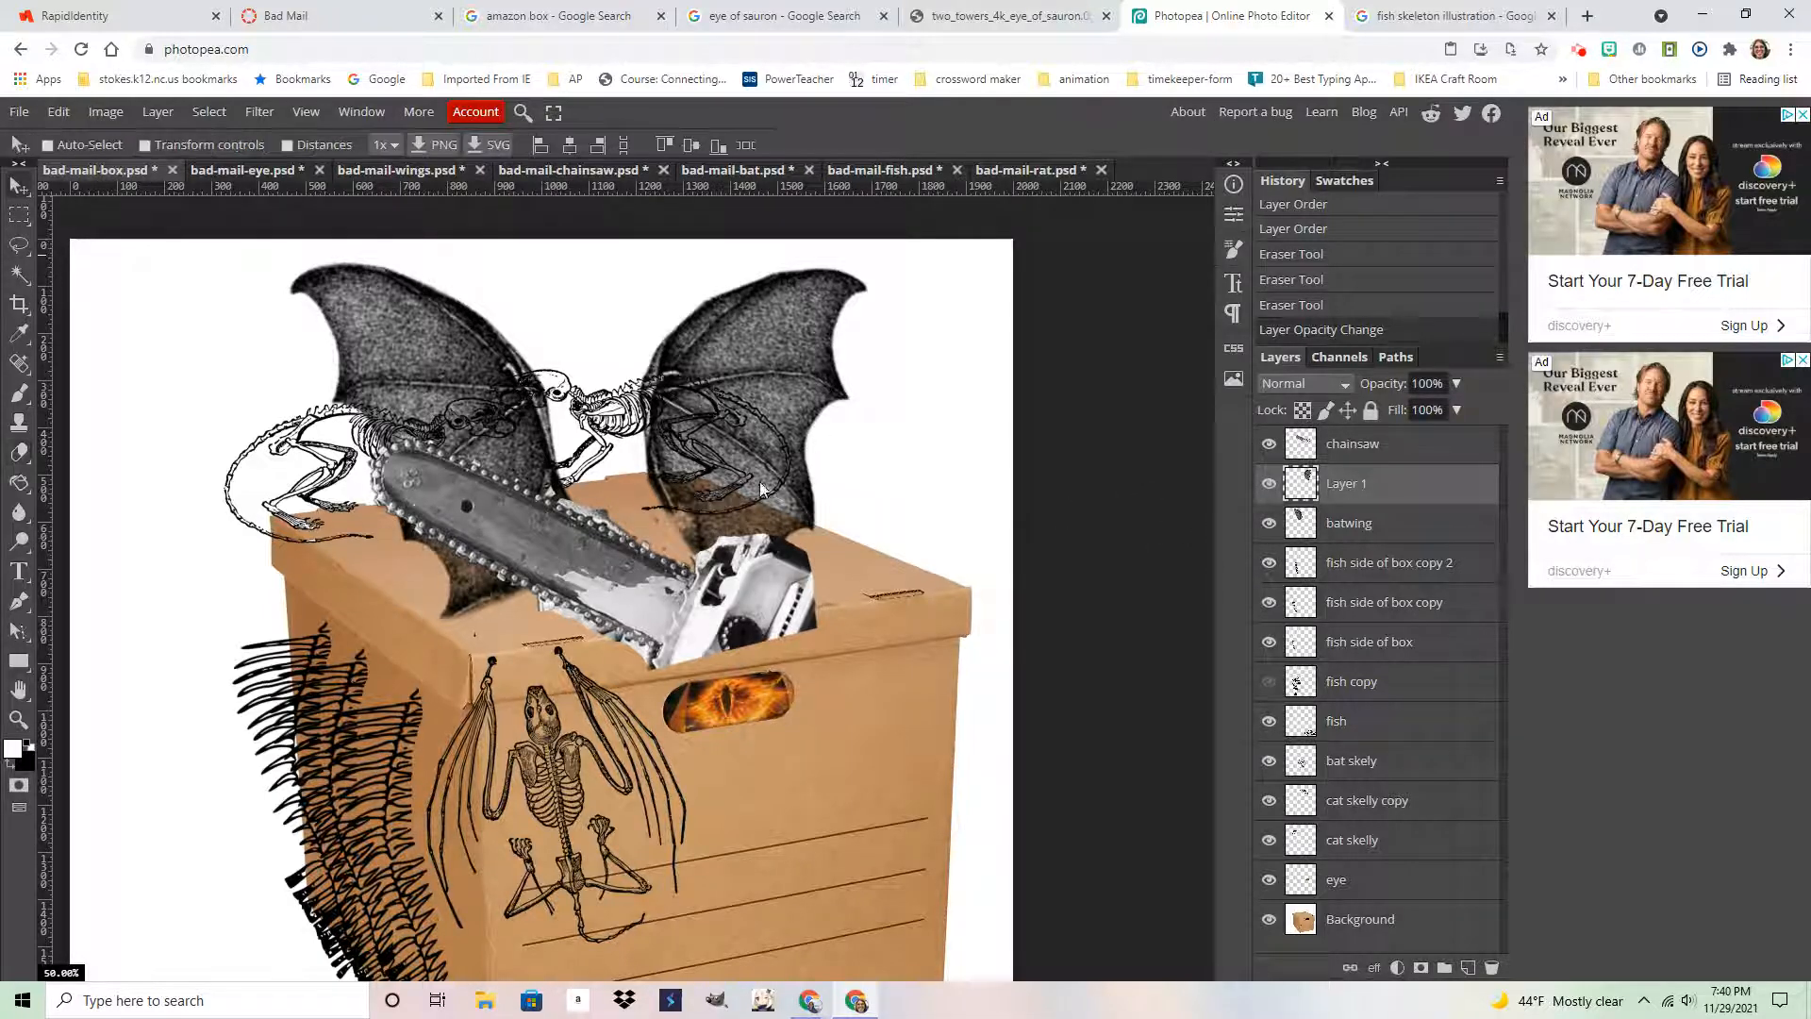
pyautogui.moveTo(760, 487); pyautogui.dragTo(710, 489)
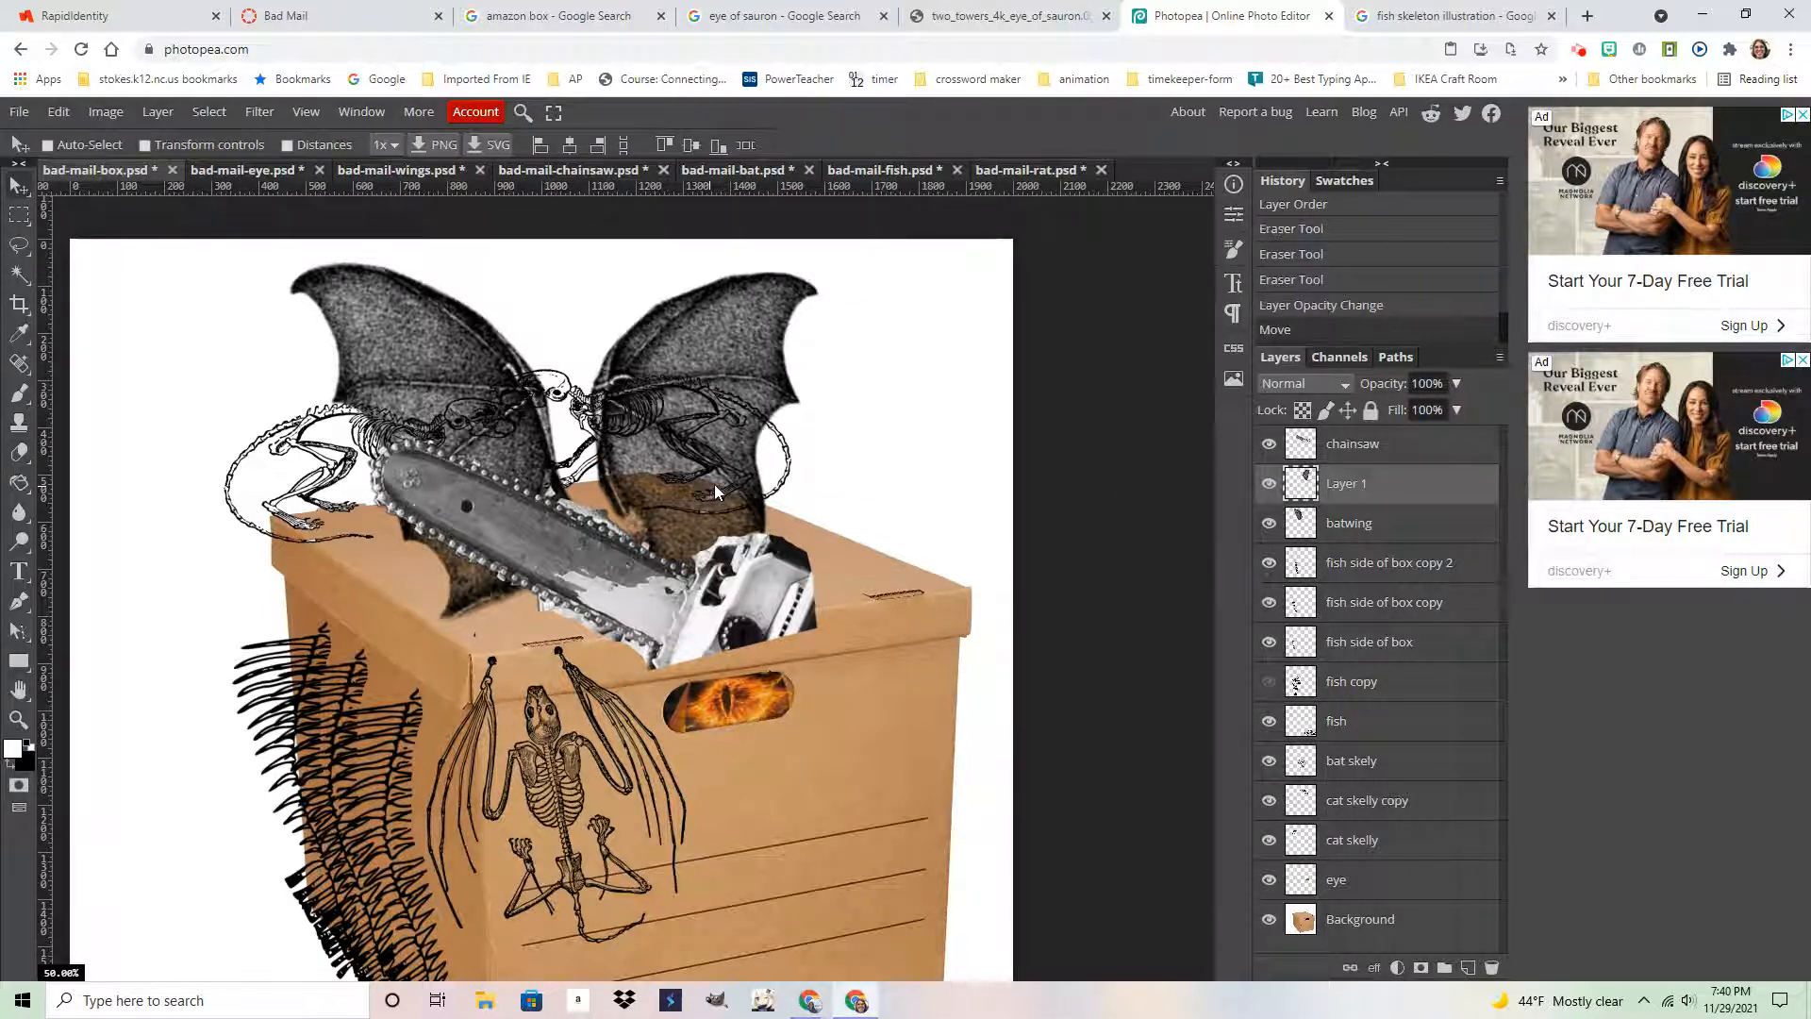
# Lower the chainsaw layer's opacity to about 66%
pyautogui.click(1386, 455)
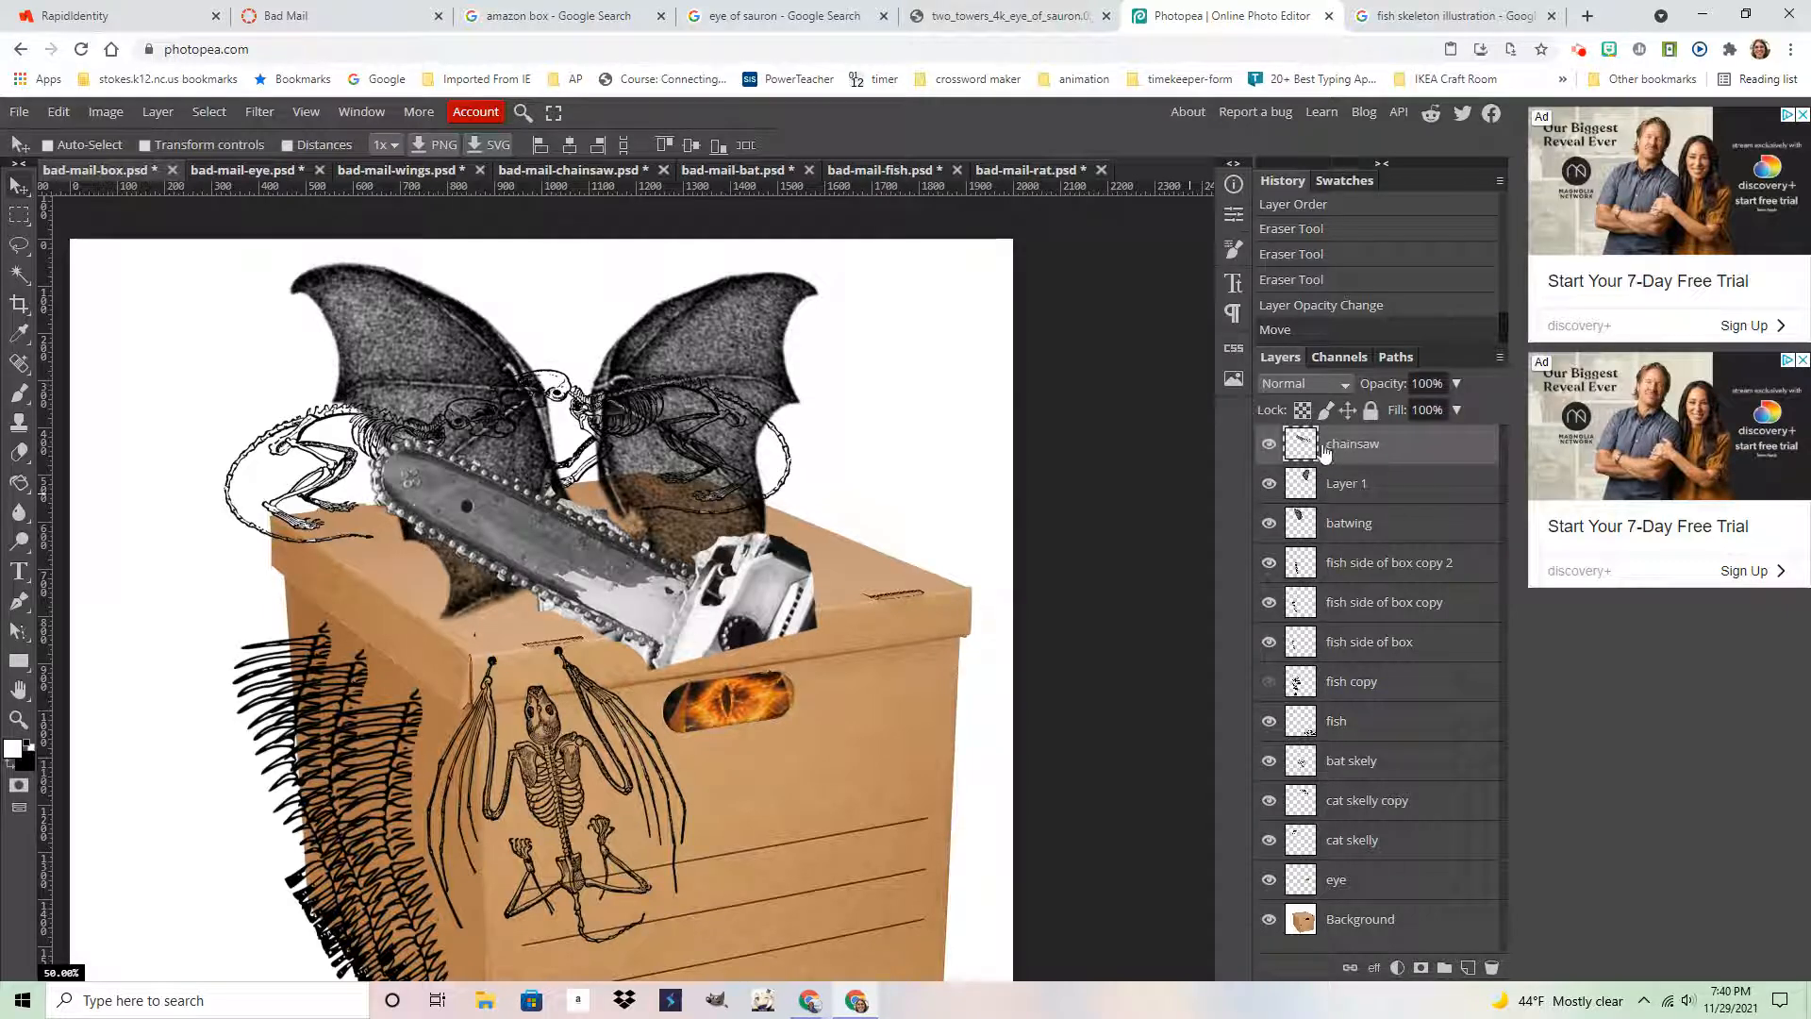
pyautogui.click(1456, 383)
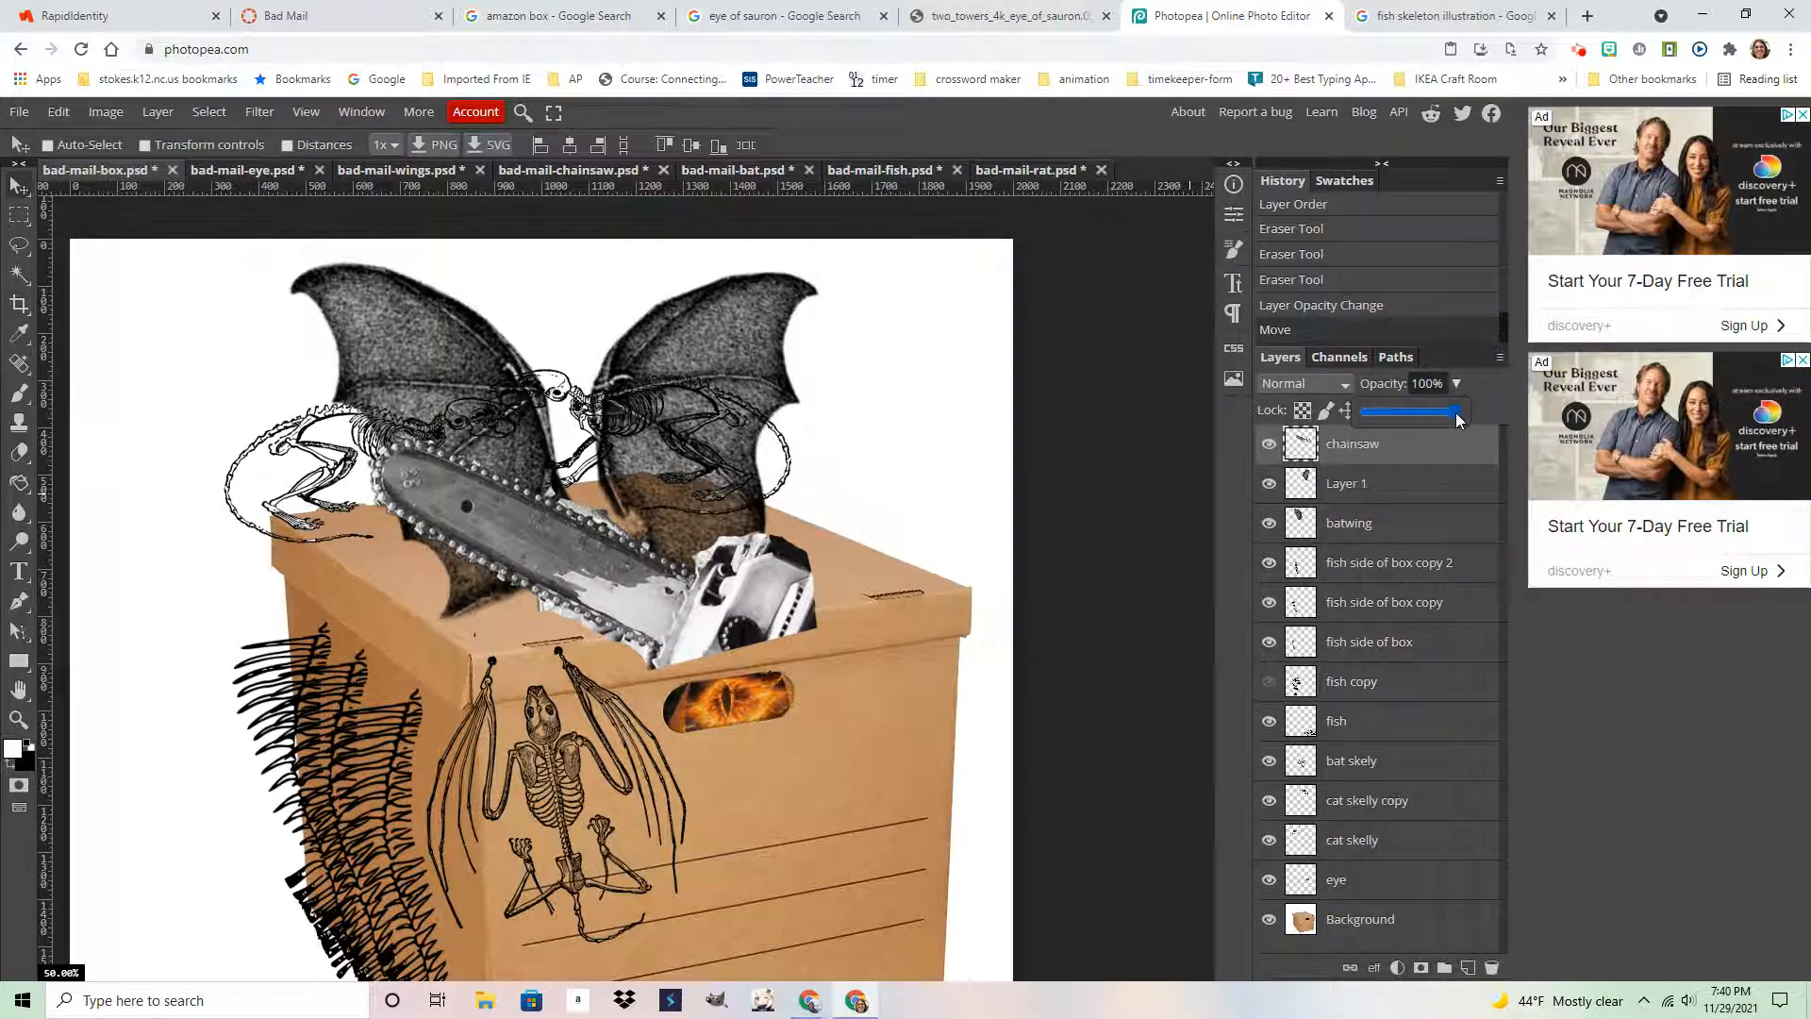
pyautogui.moveTo(1459, 411); pyautogui.dragTo(1431, 421)
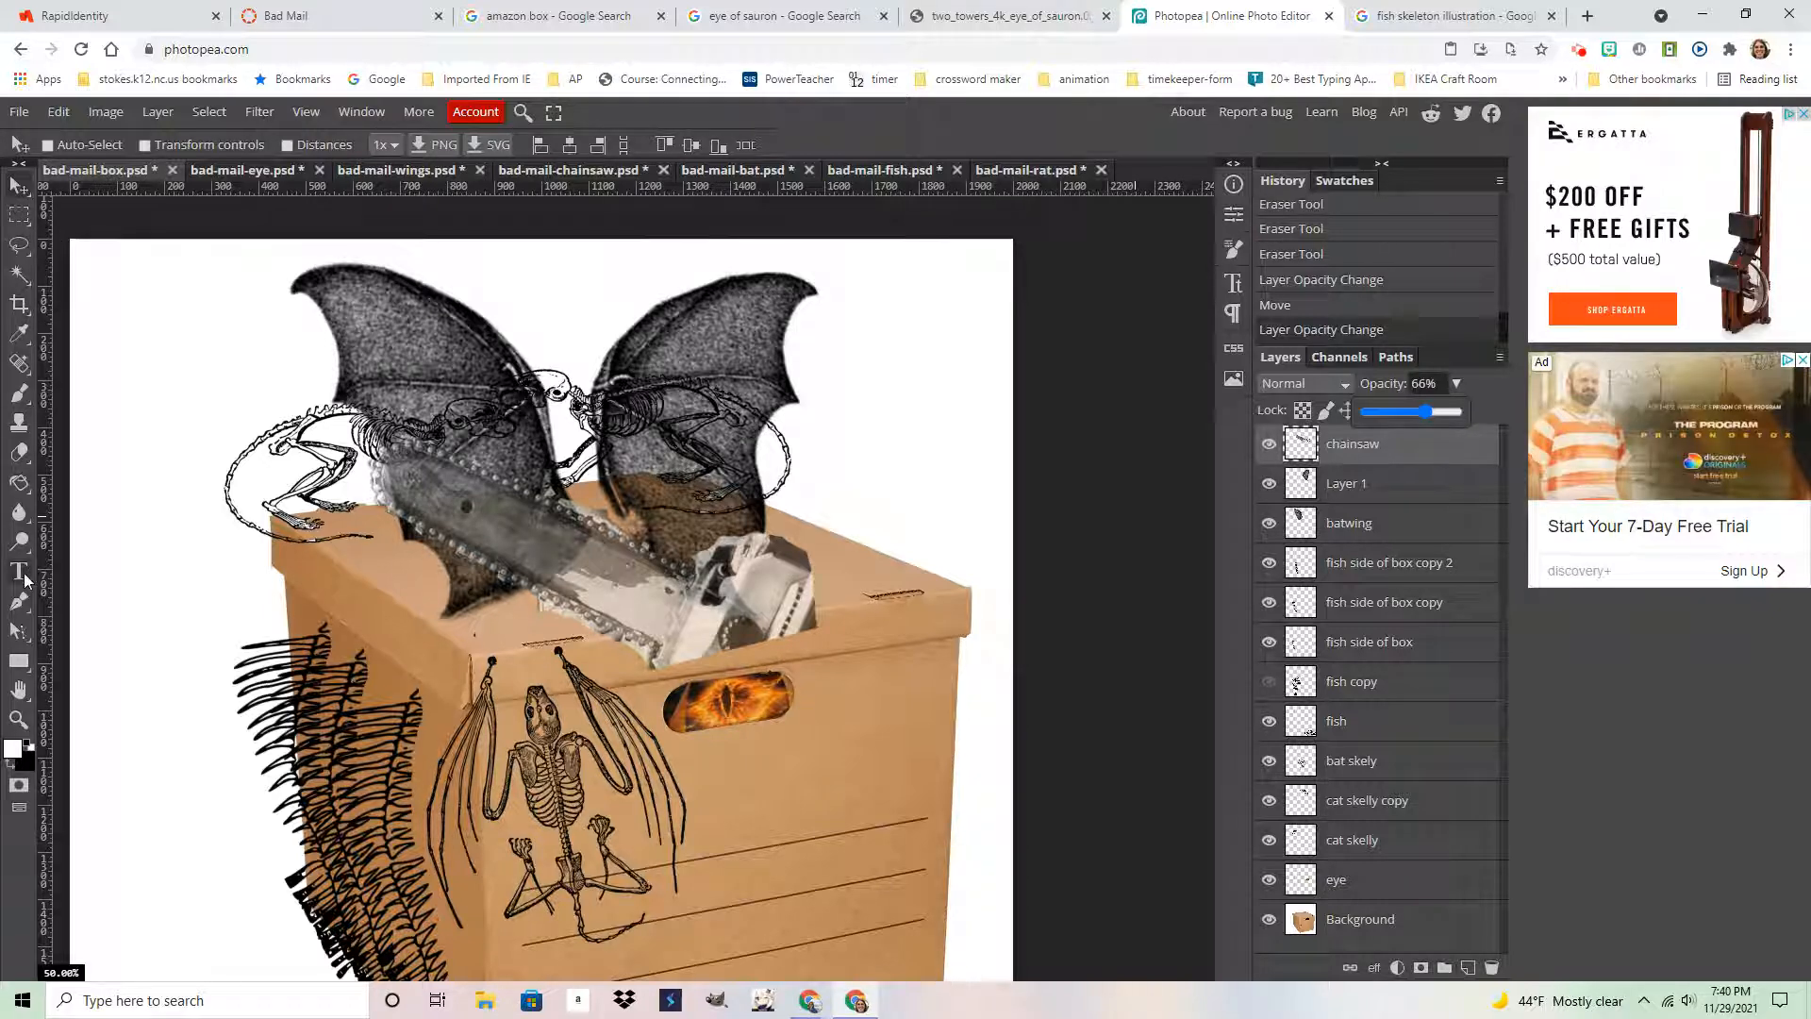
pyautogui.click(19, 453)
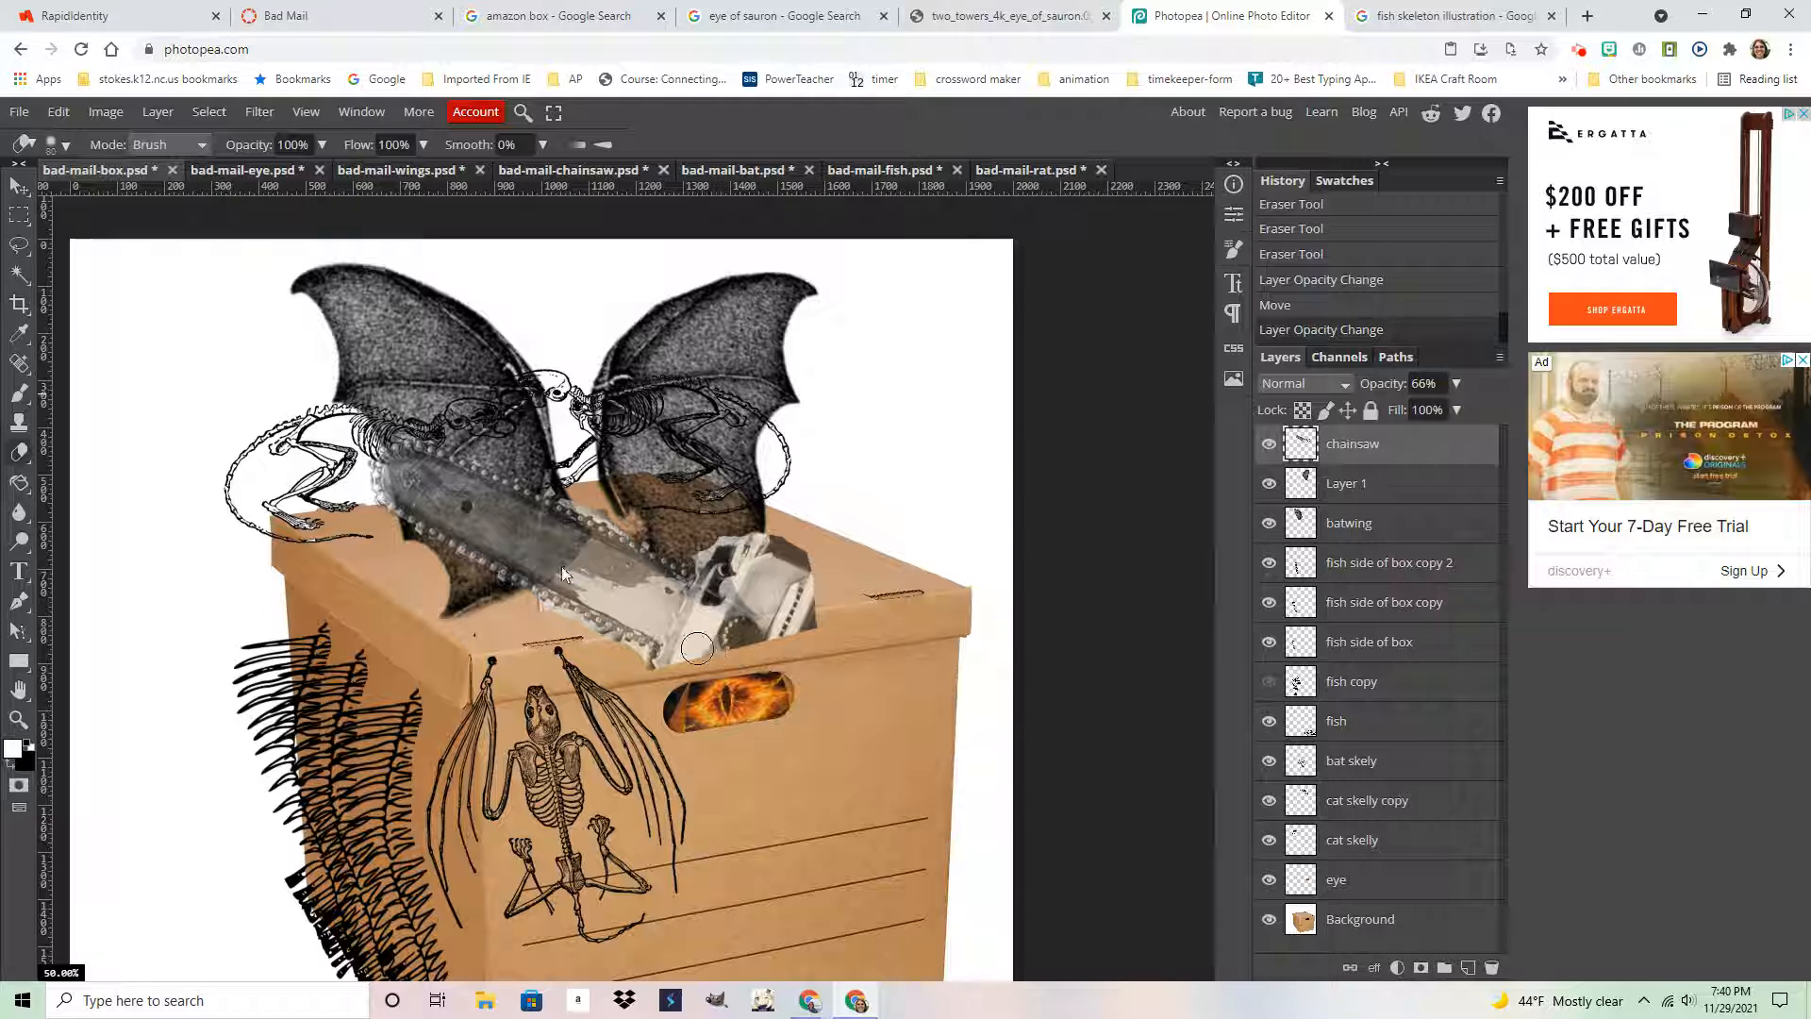
# Rotate the chainsaw about 7° counter-clockwise and move it down into the box
pyautogui.press('v')
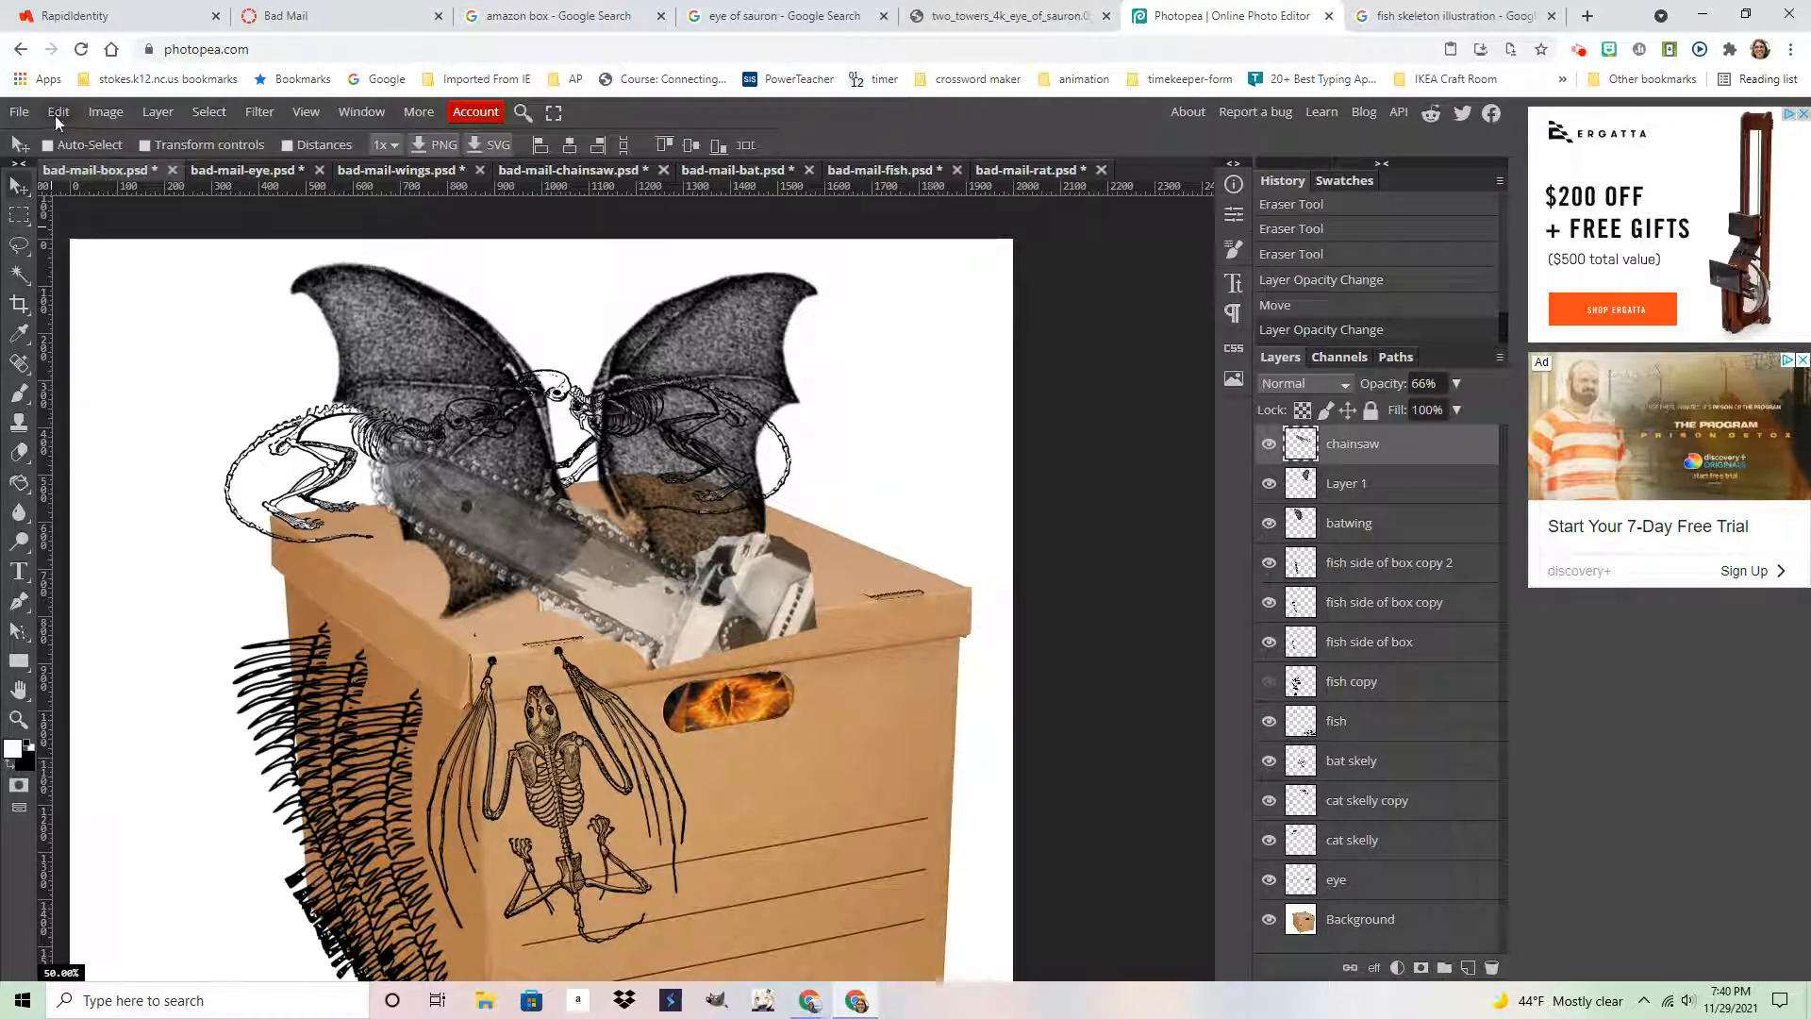
pyautogui.click(58, 113)
pyautogui.click(147, 557)
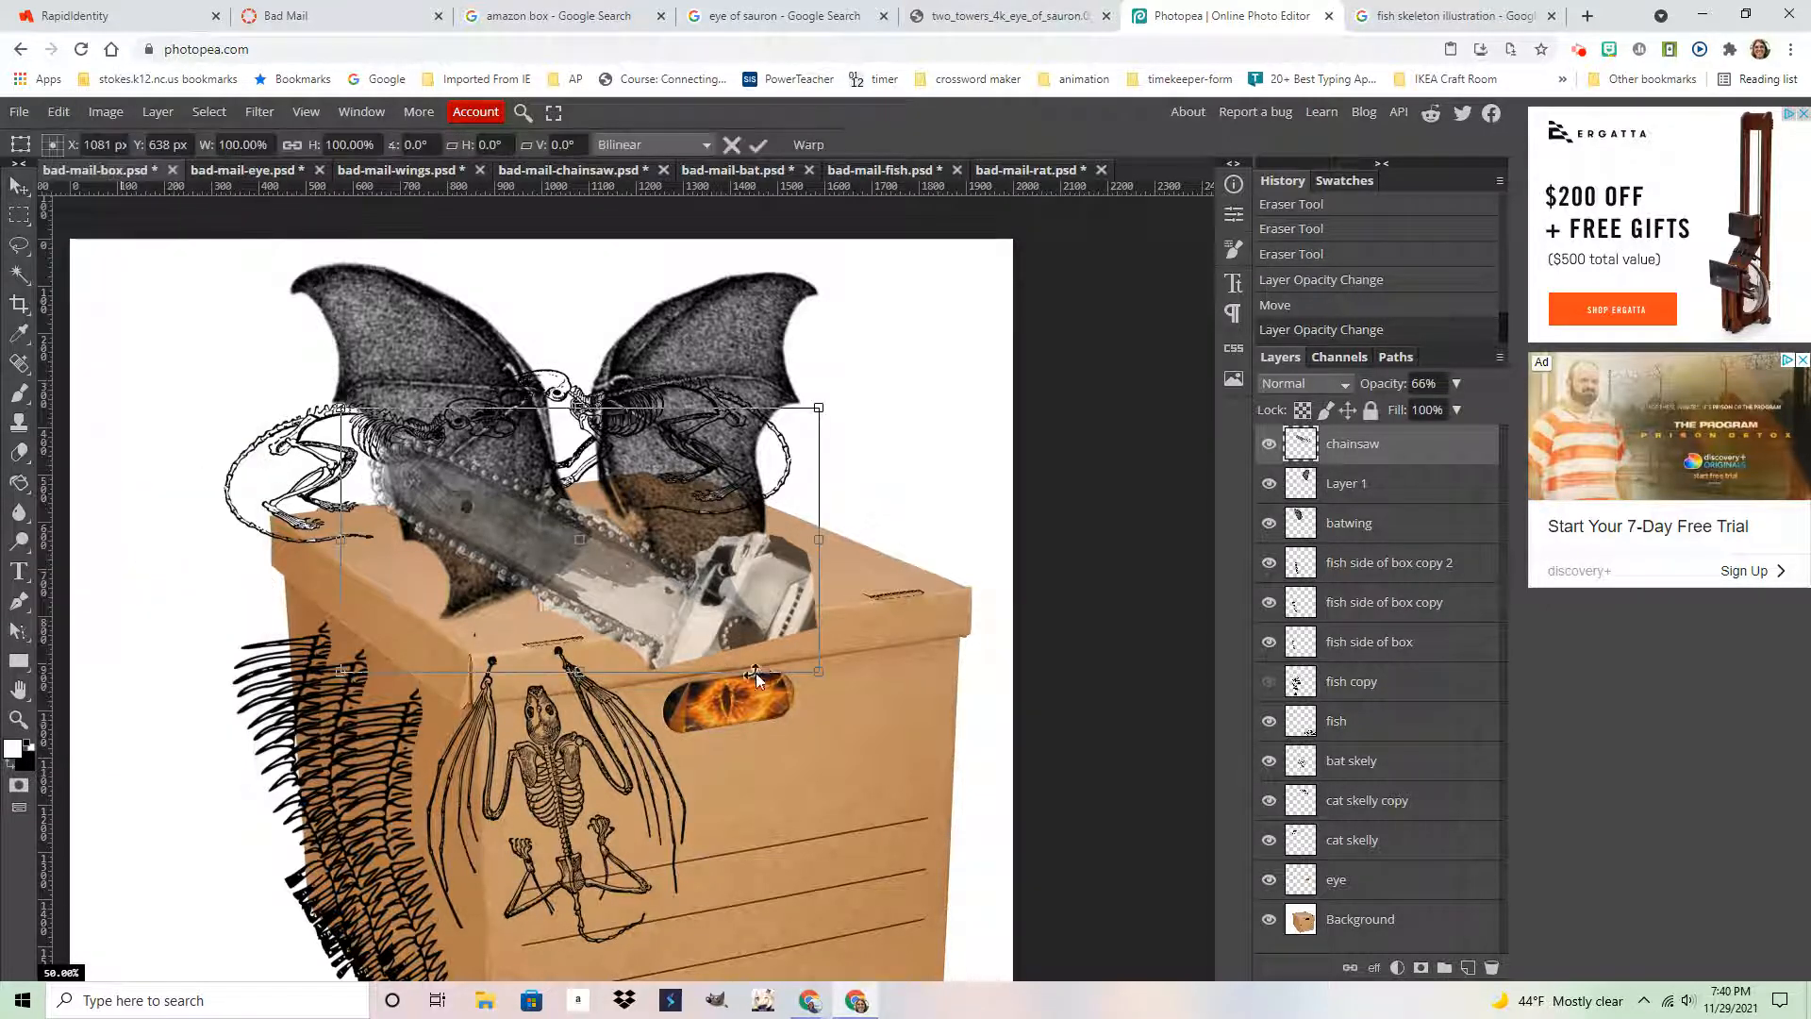
pyautogui.moveTo(837, 661); pyautogui.dragTo(846, 651)
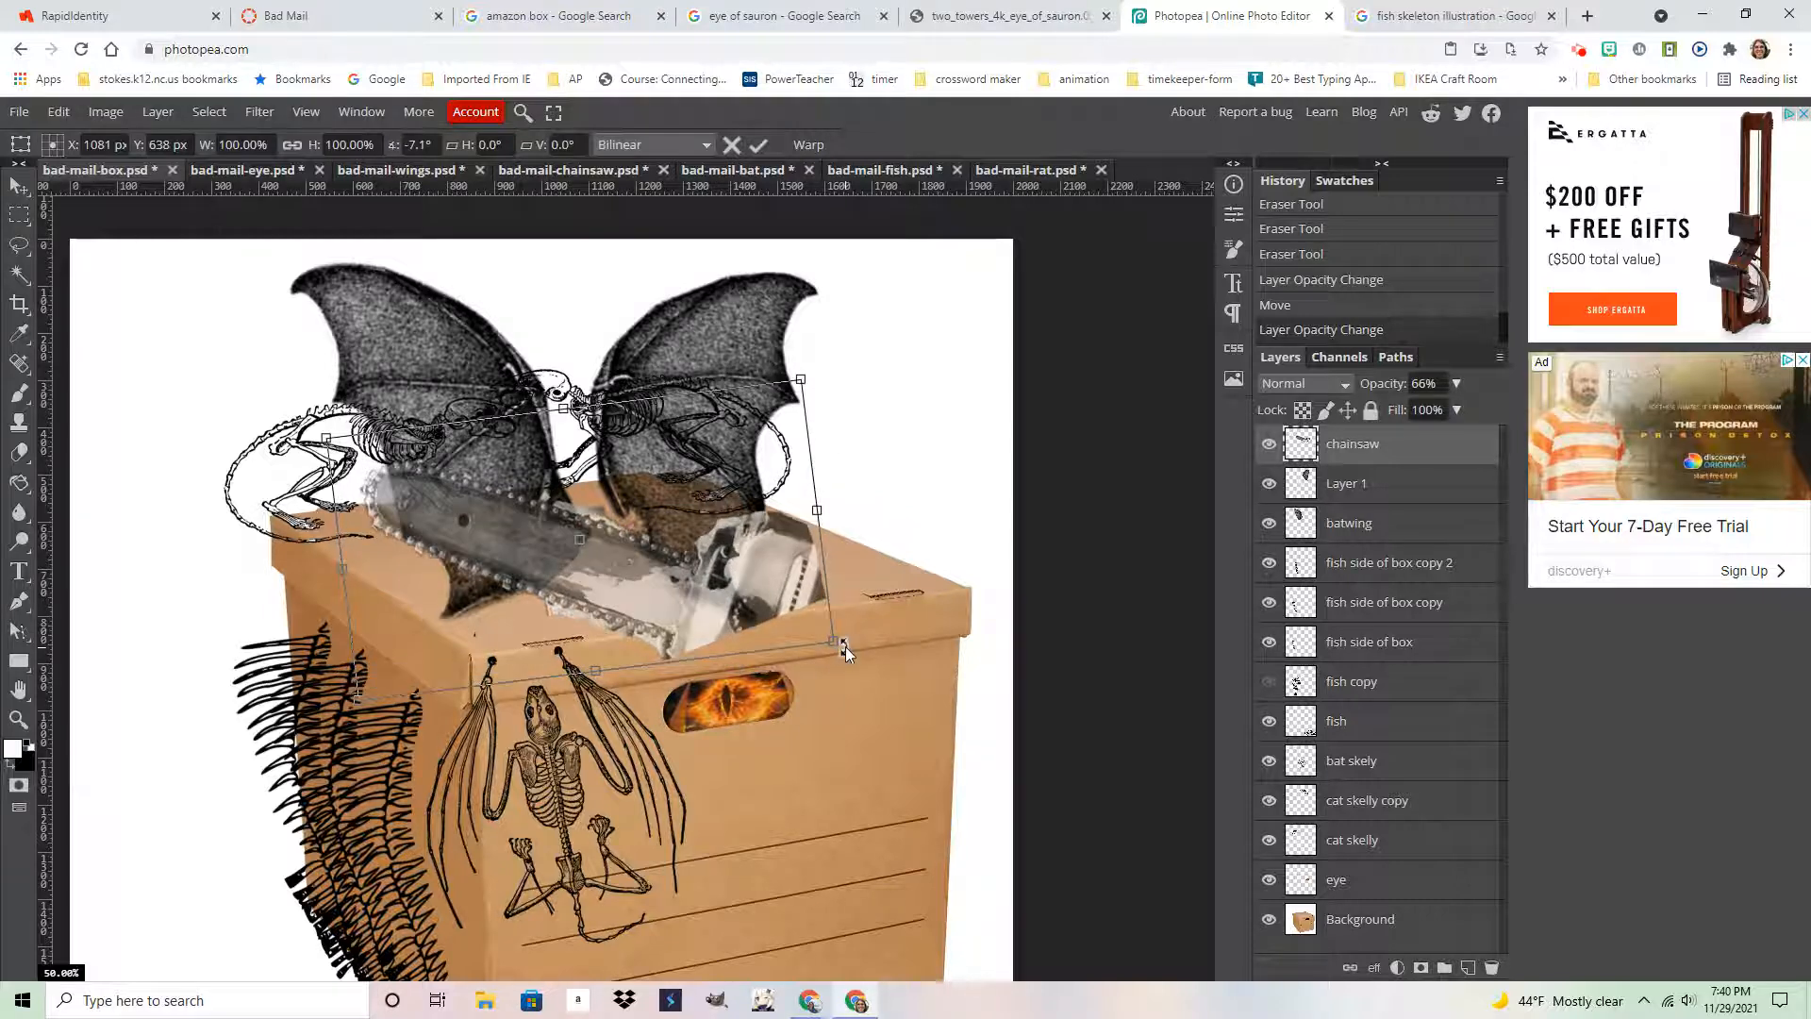
pyautogui.press('Return')
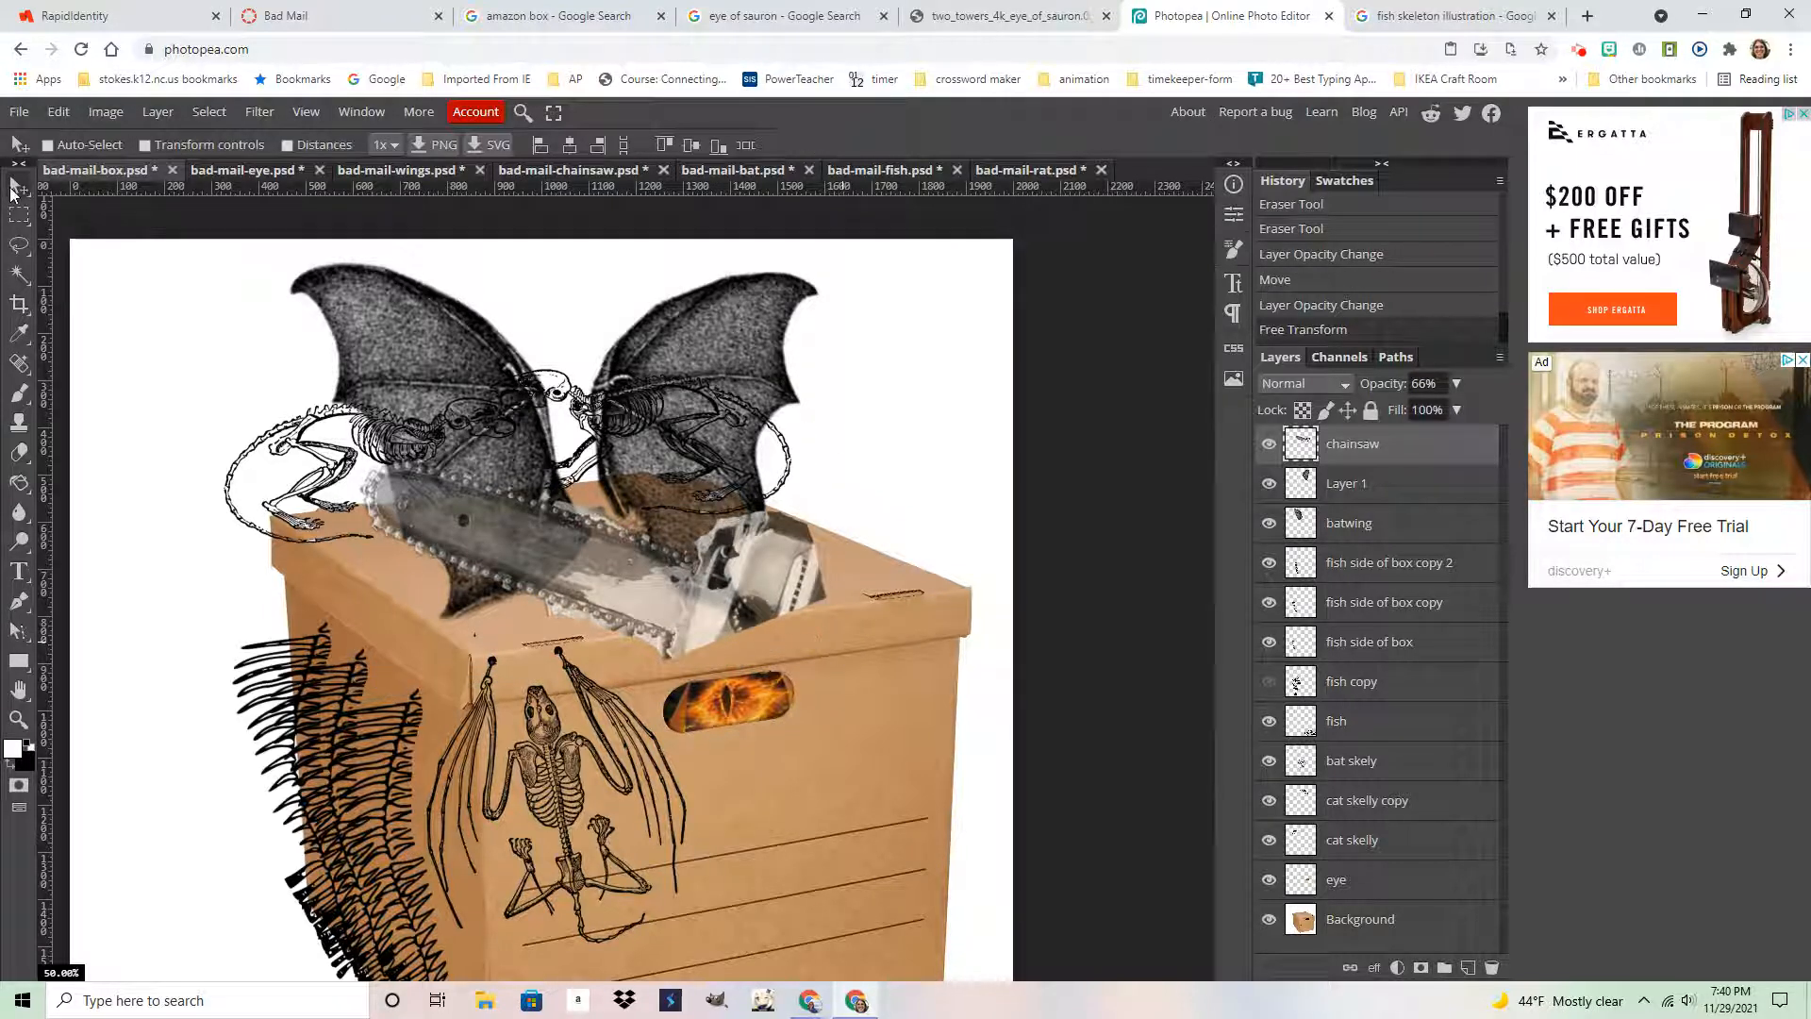
pyautogui.moveTo(766, 593); pyautogui.dragTo(760, 573)
pyautogui.moveTo(760, 583); pyautogui.dragTo(775, 608)
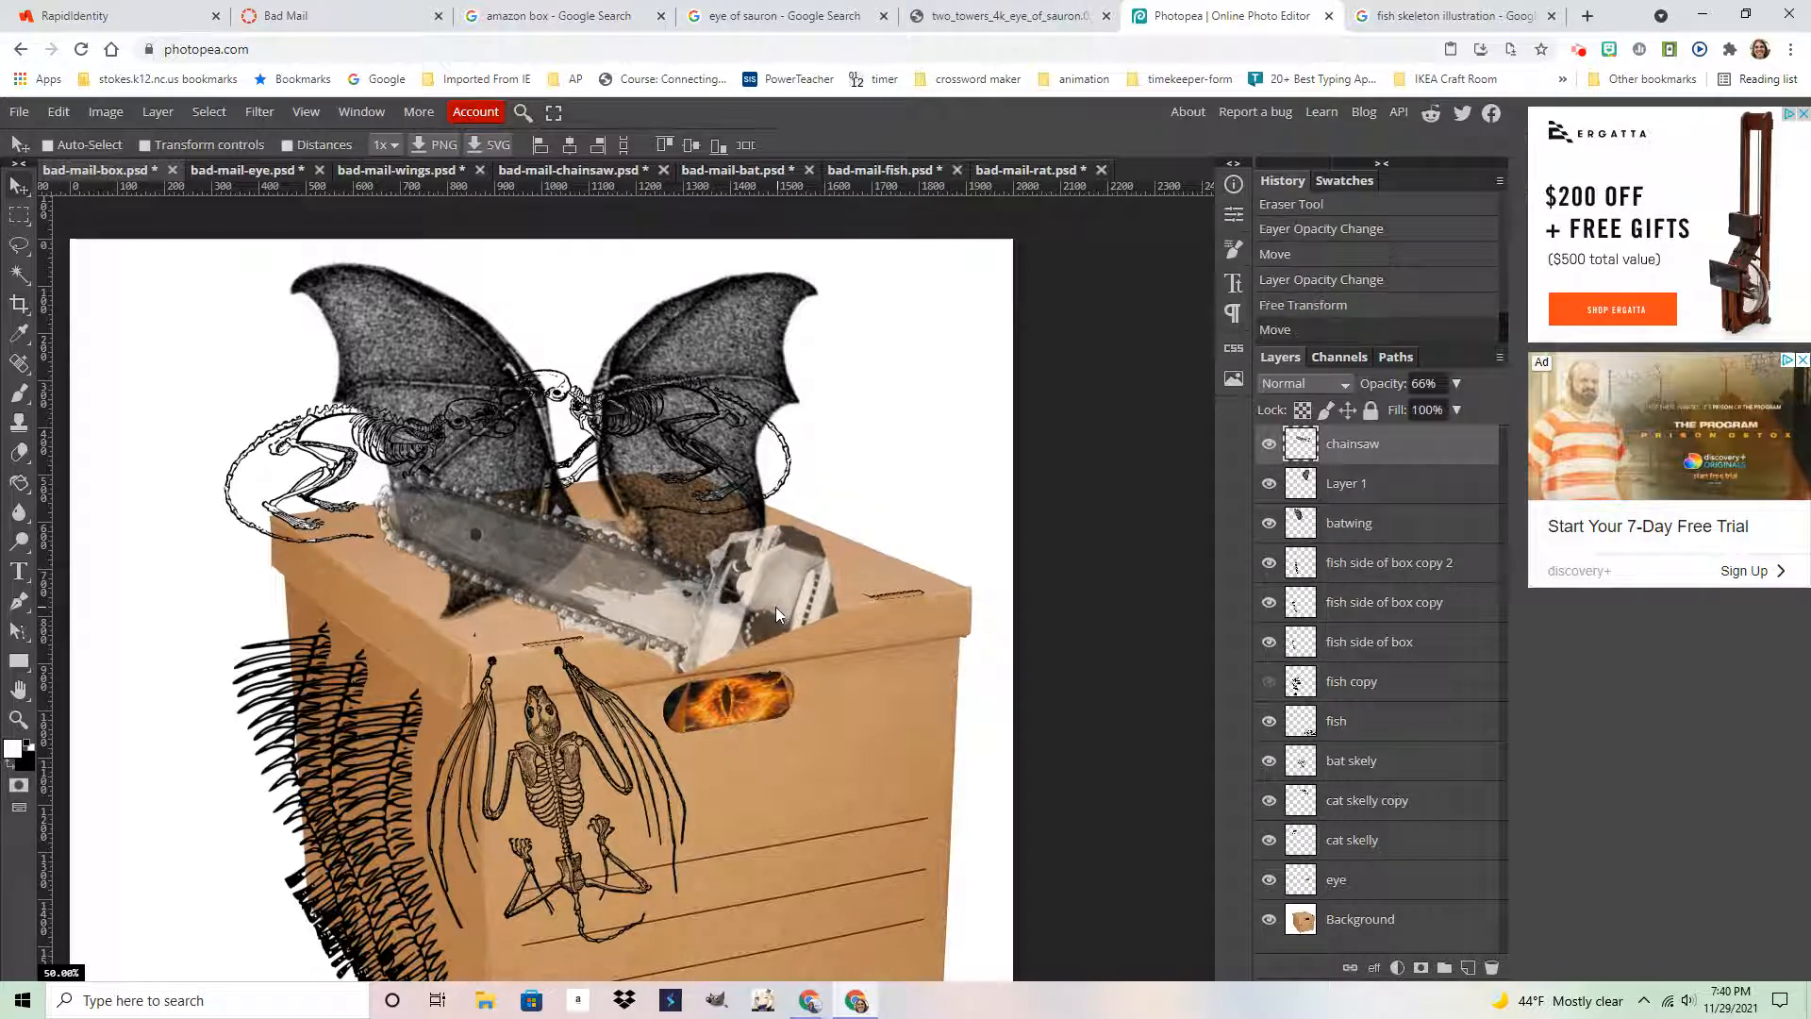
# Transform the chainsaw again to an 11° tilt, nudging it up-left into the box opening
pyautogui.click(59, 112)
pyautogui.click(192, 548)
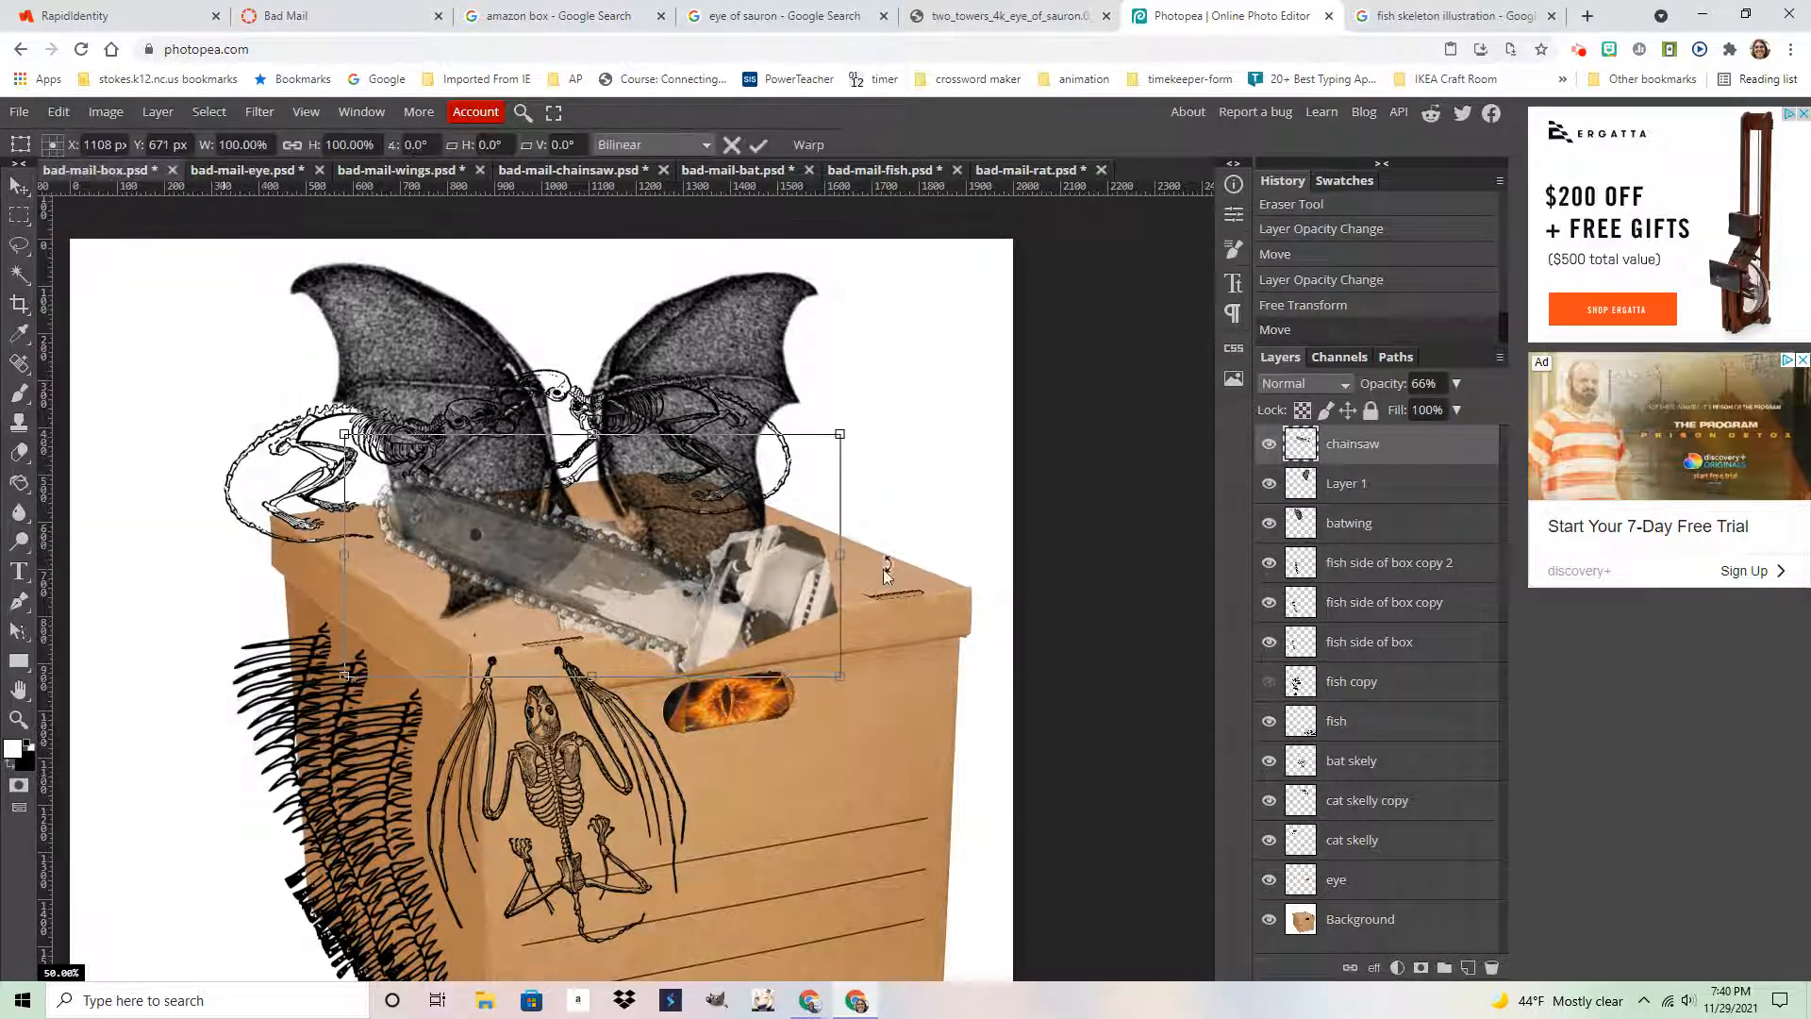
pyautogui.moveTo(887, 703); pyautogui.dragTo(846, 745)
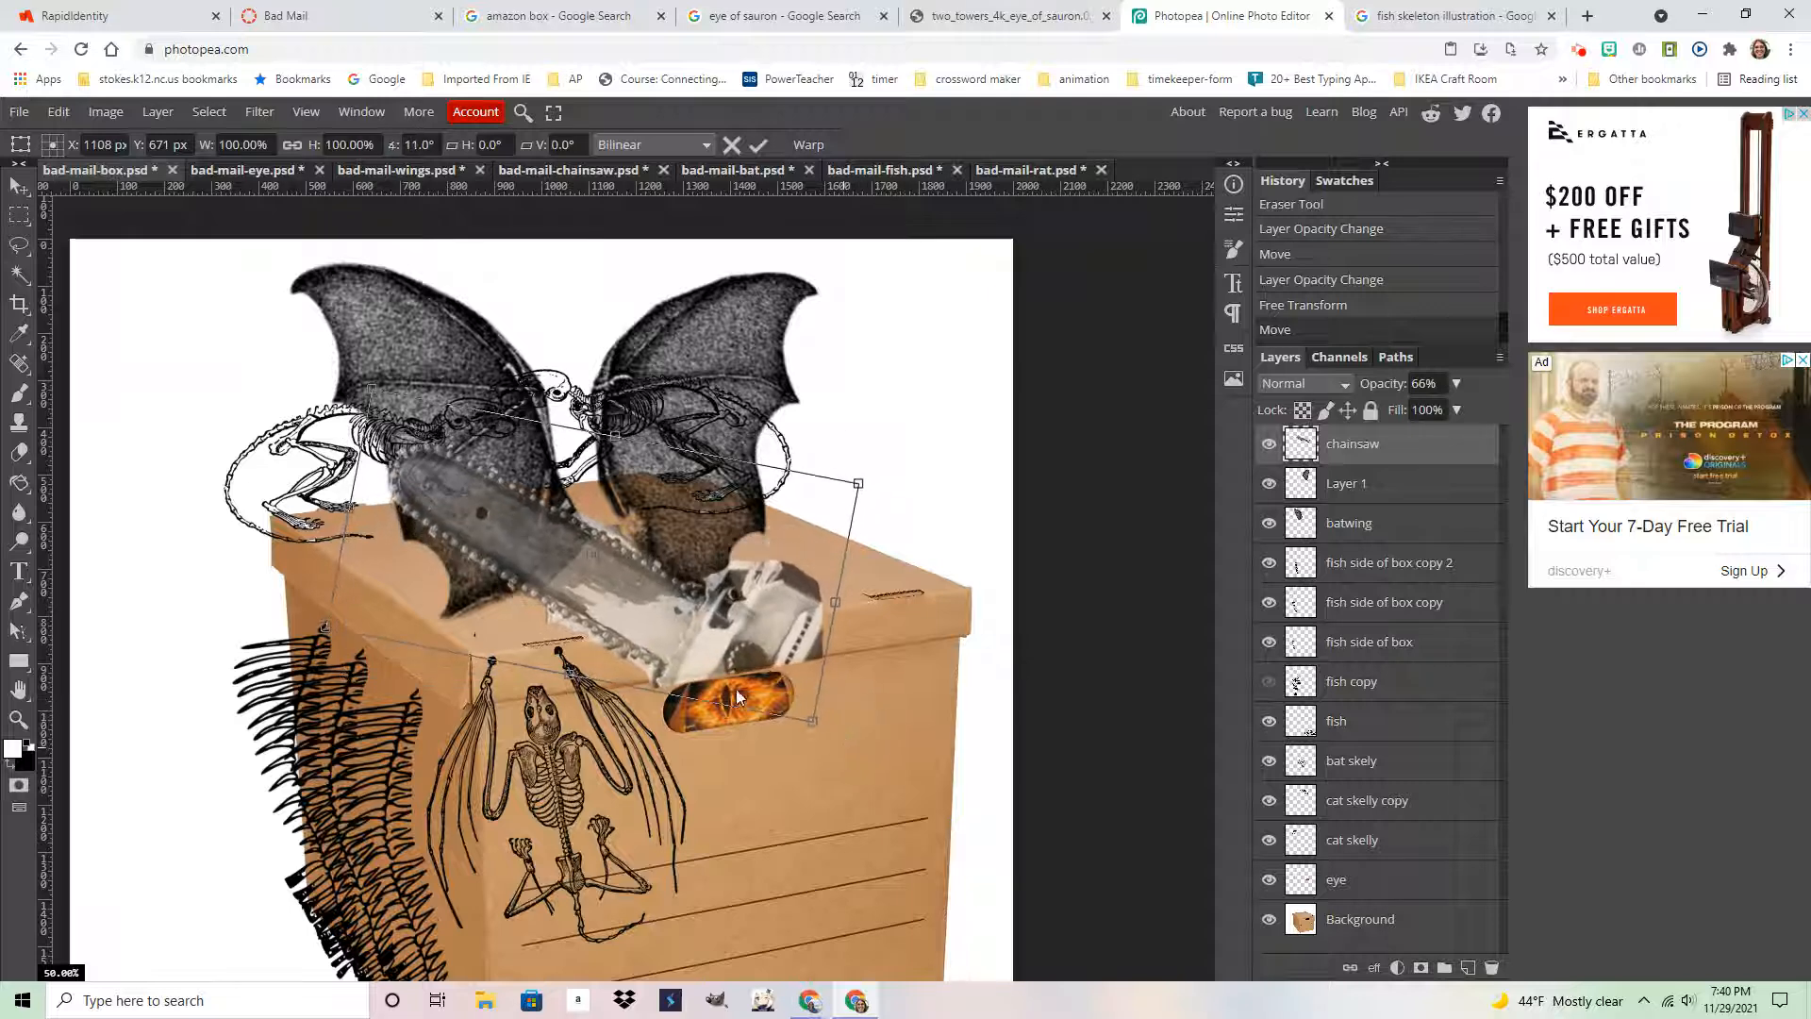
pyautogui.moveTo(739, 667); pyautogui.dragTo(729, 661)
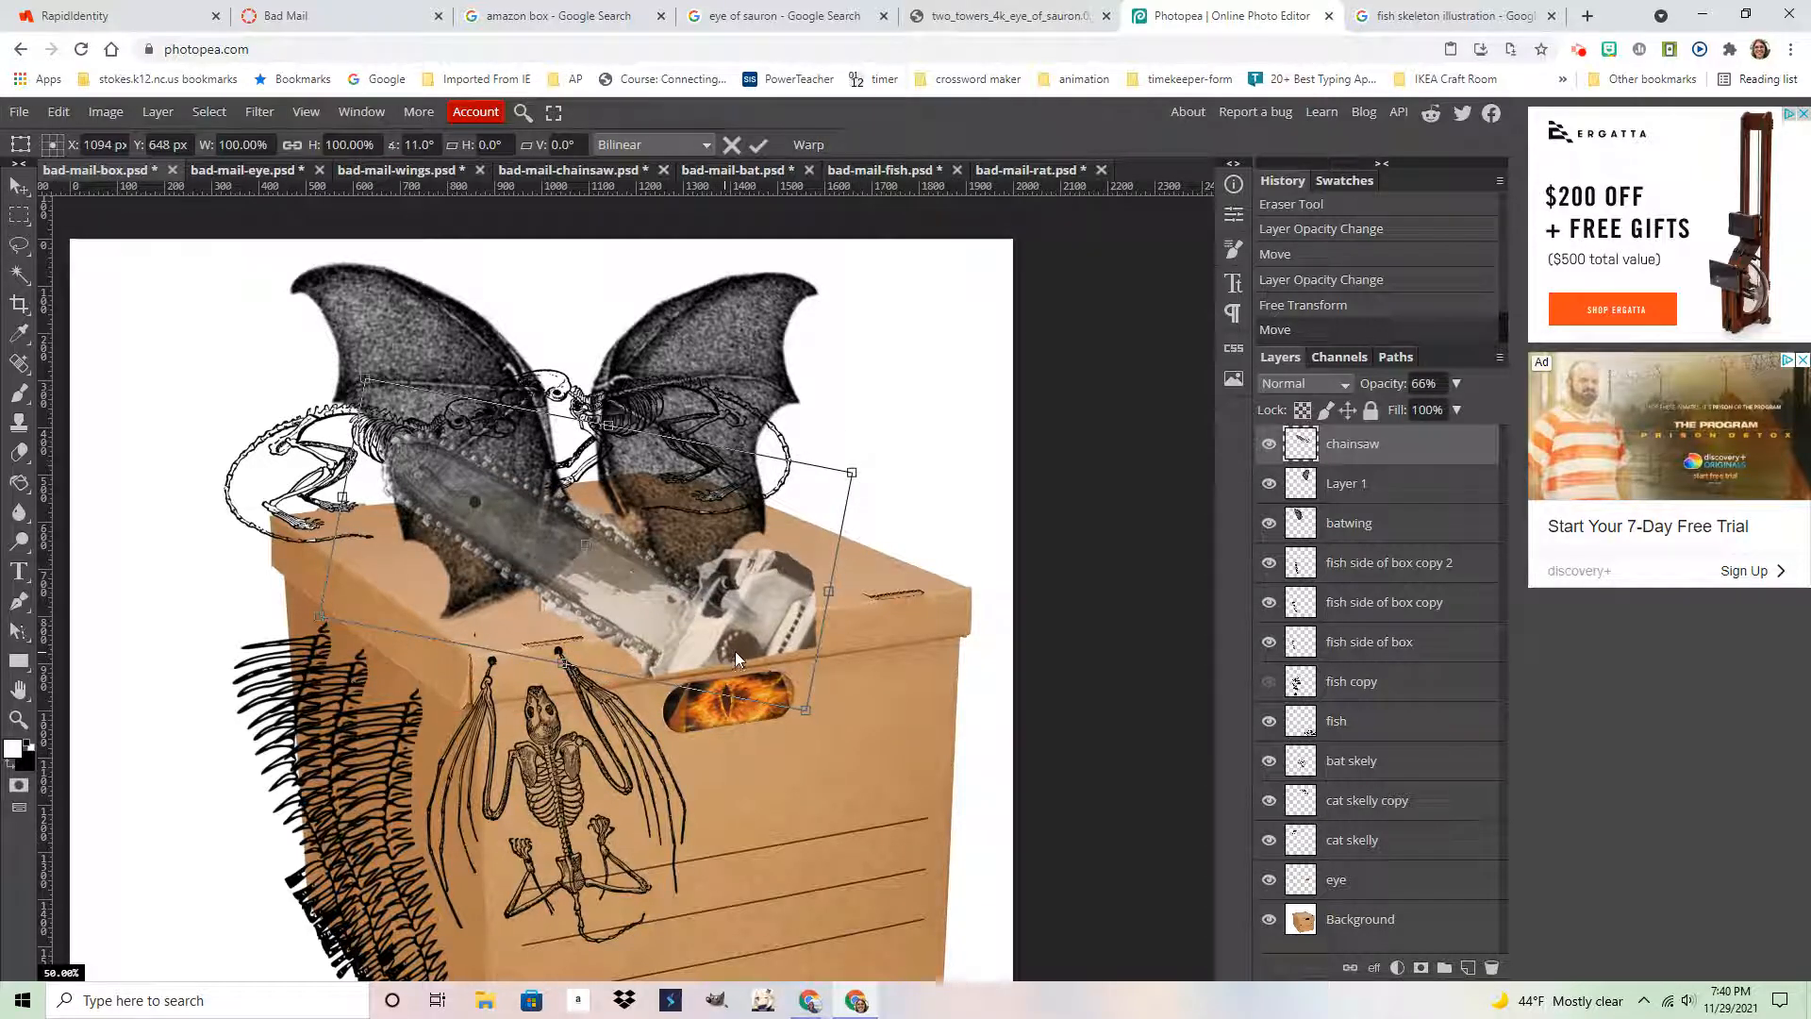
pyautogui.press('Return')
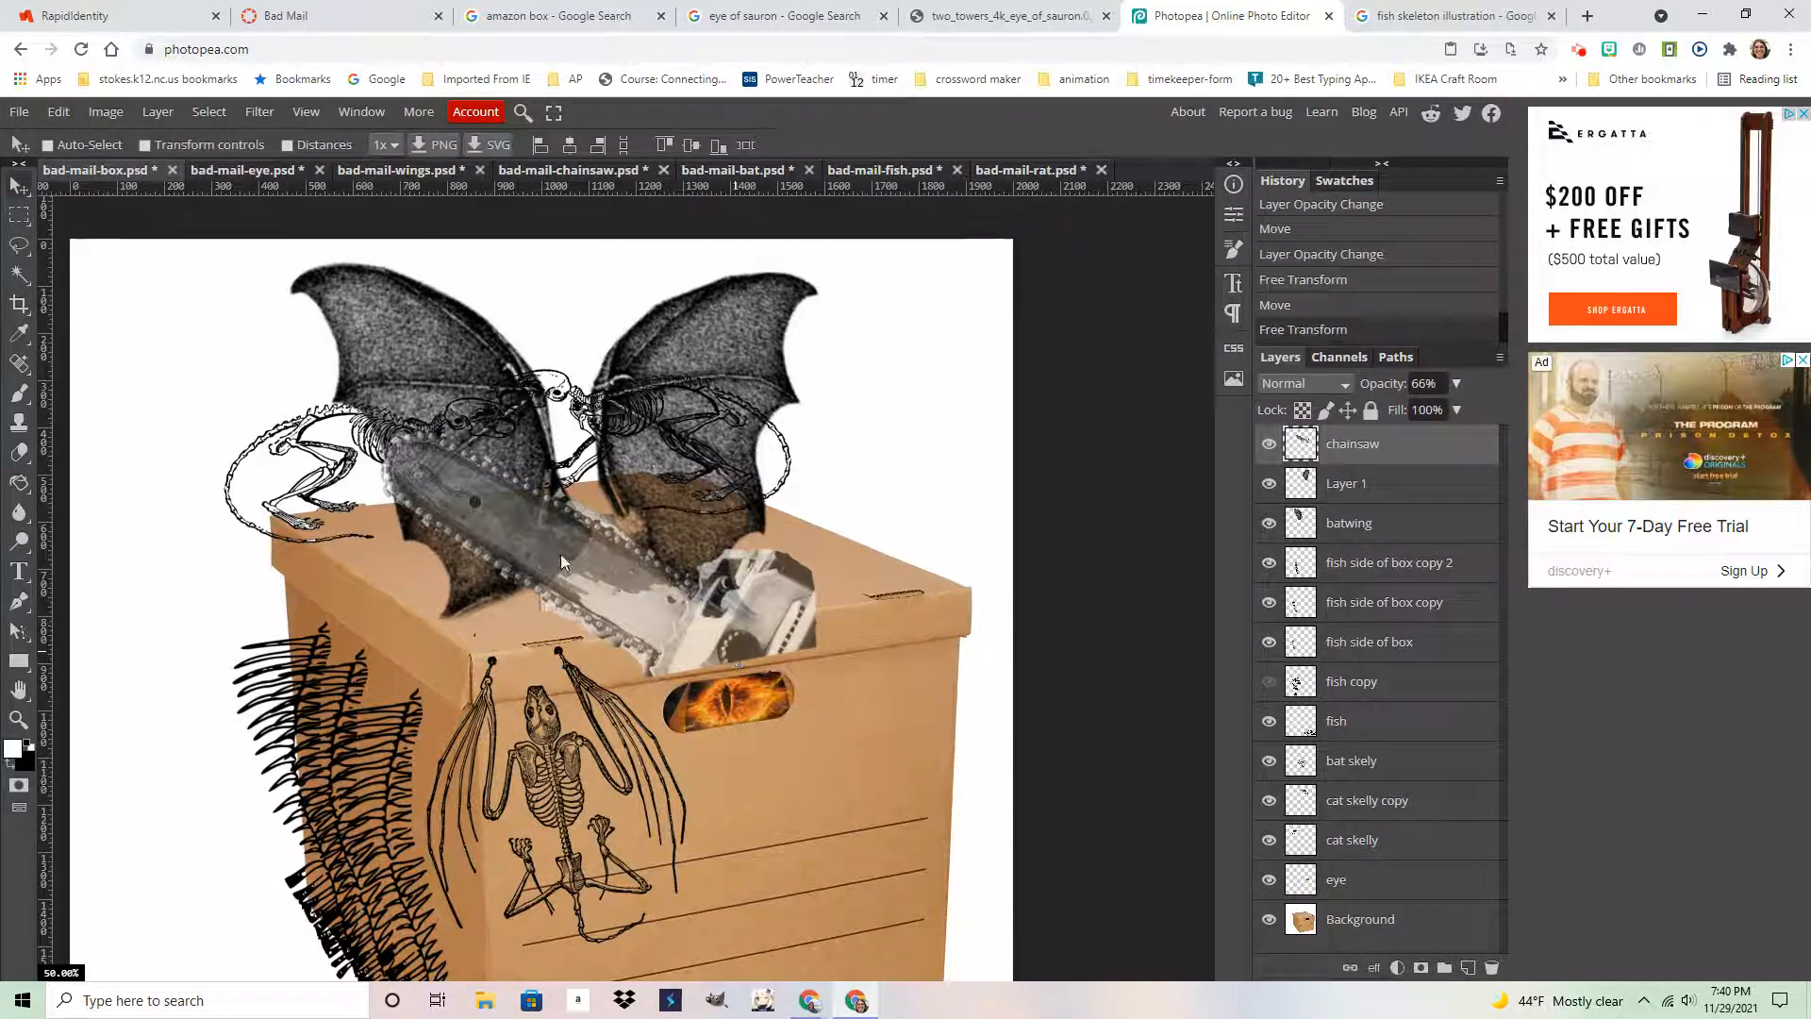
# Zoom in on the chainsaw, then zoom back out to see the whole collage
pyautogui.click(18, 721)
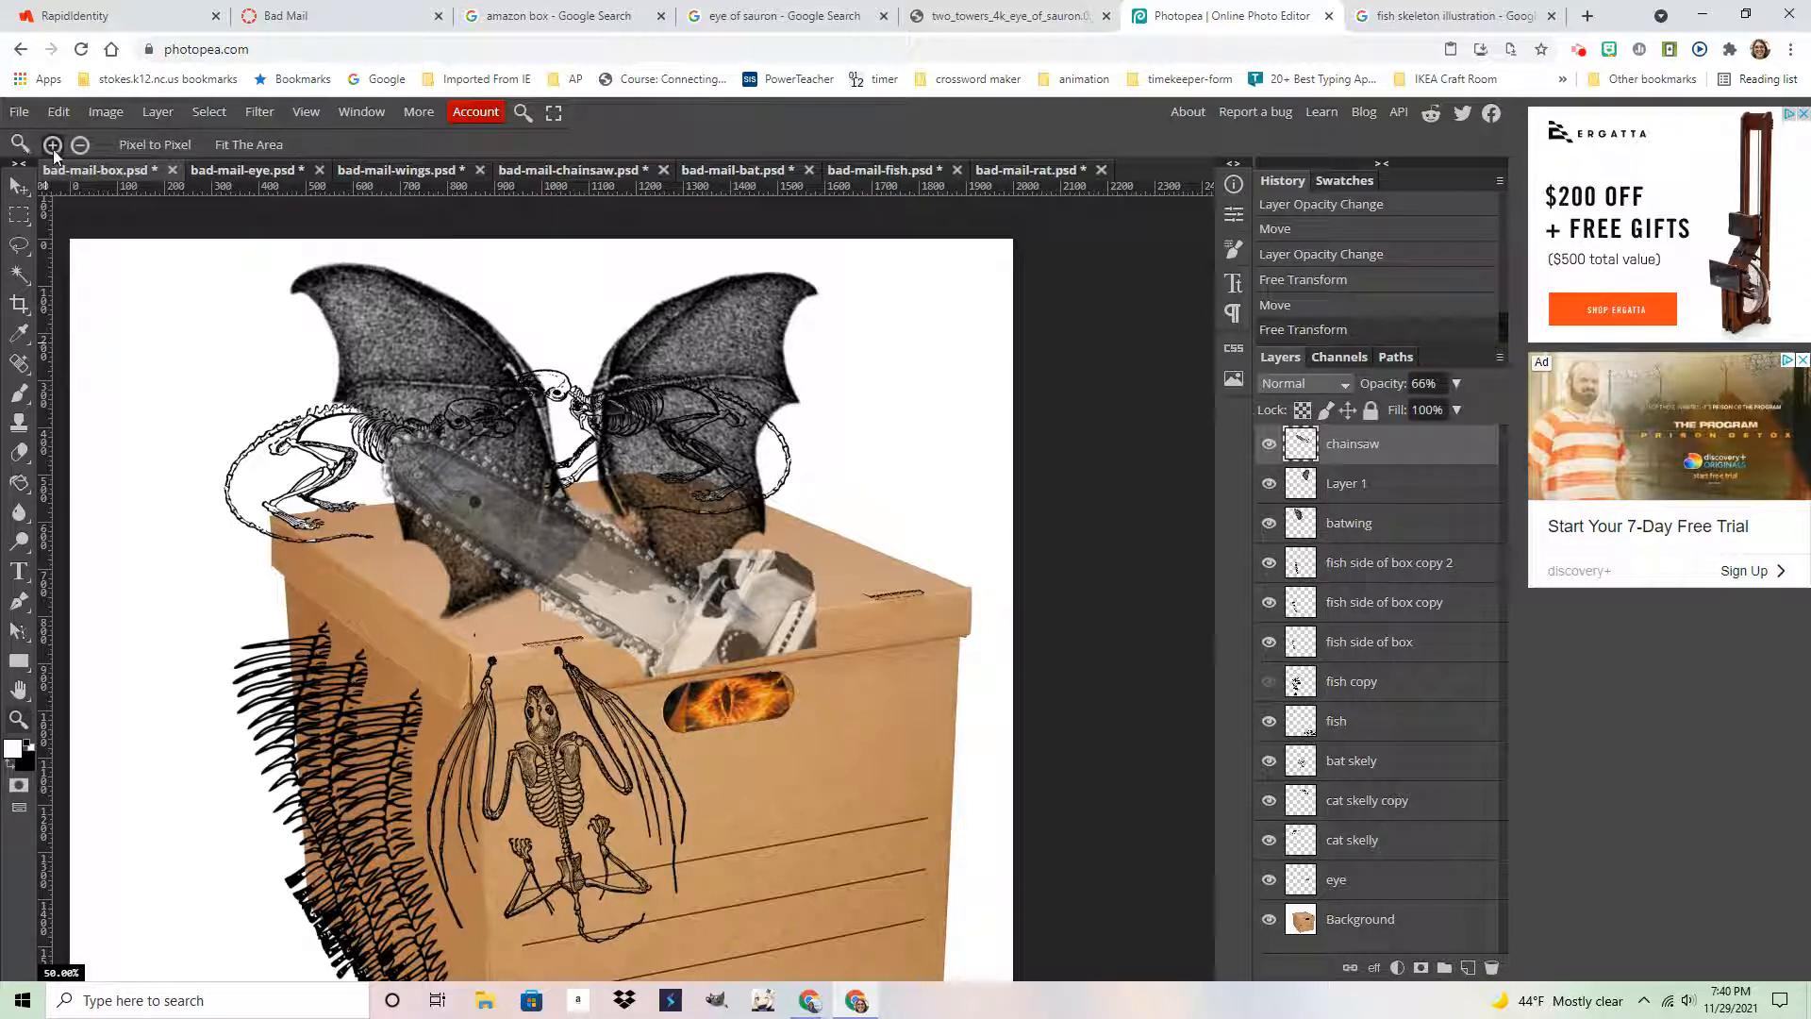
pyautogui.click(689, 603)
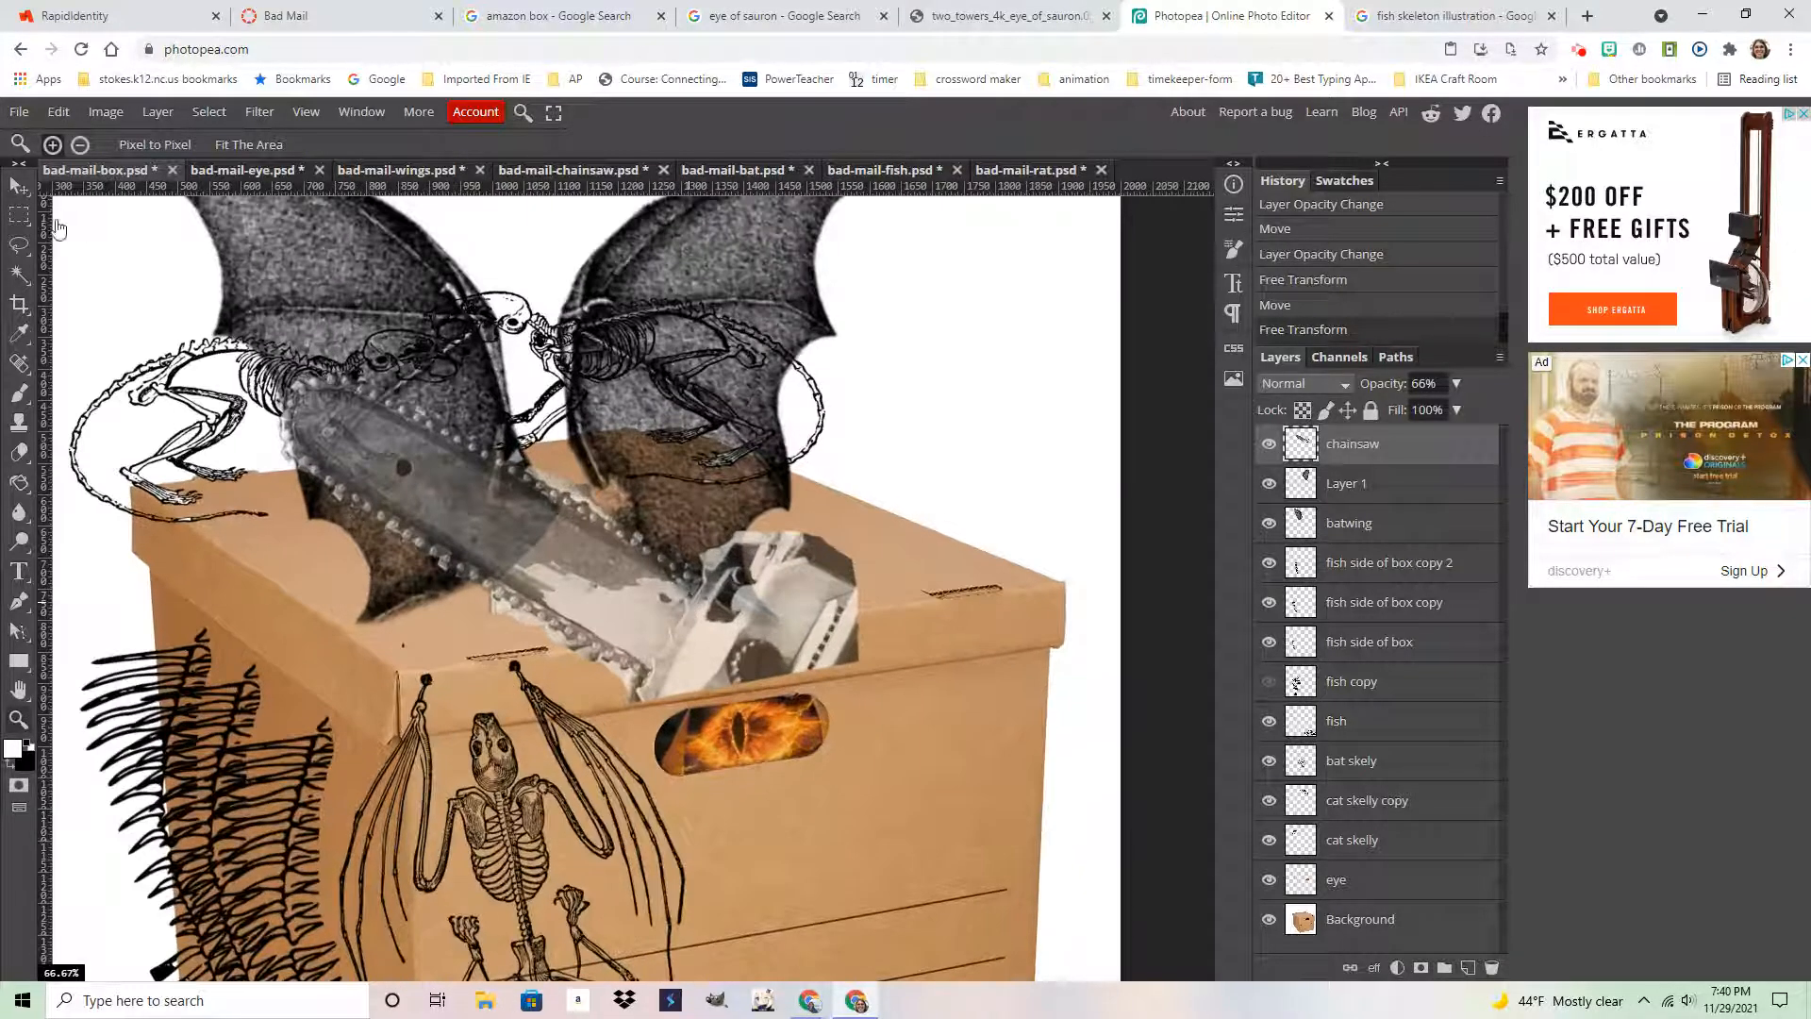
pyautogui.click(80, 146)
pyautogui.click(427, 535)
pyautogui.click(427, 535)
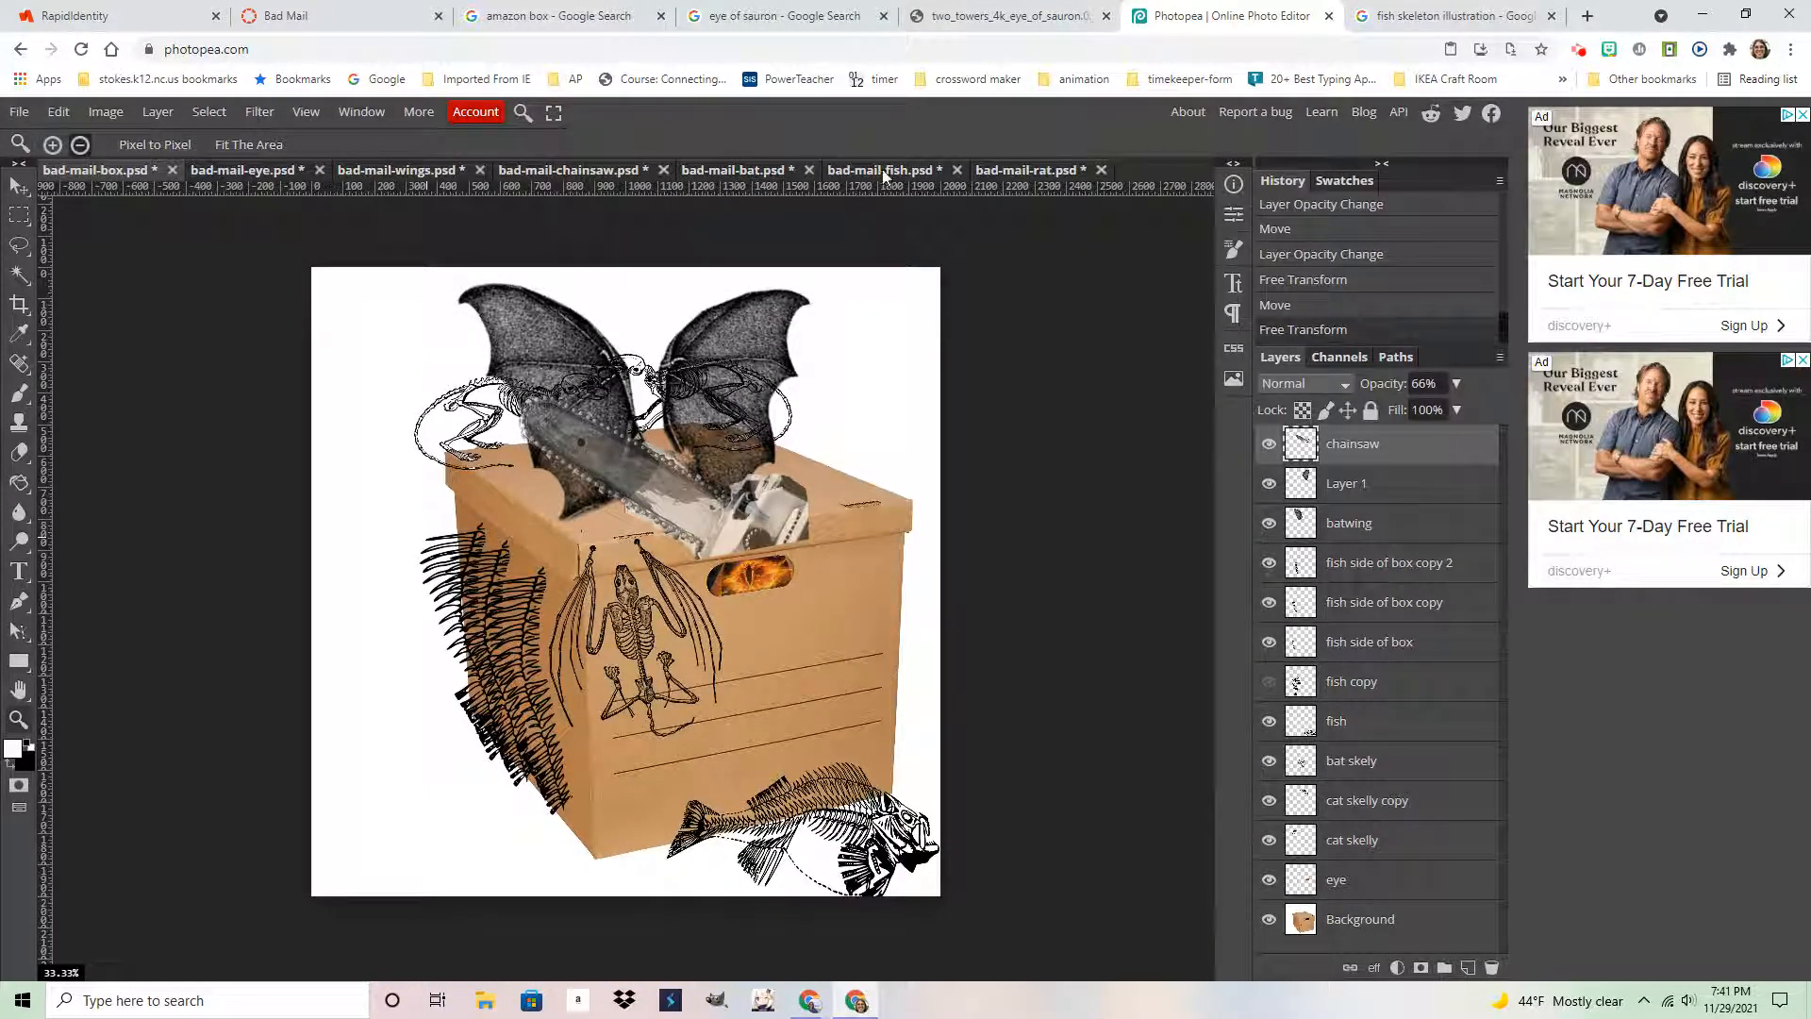
# Go through the source documents to bad-mail-fish.psd, then return to bad-mail-box.psd
pyautogui.click(579, 169)
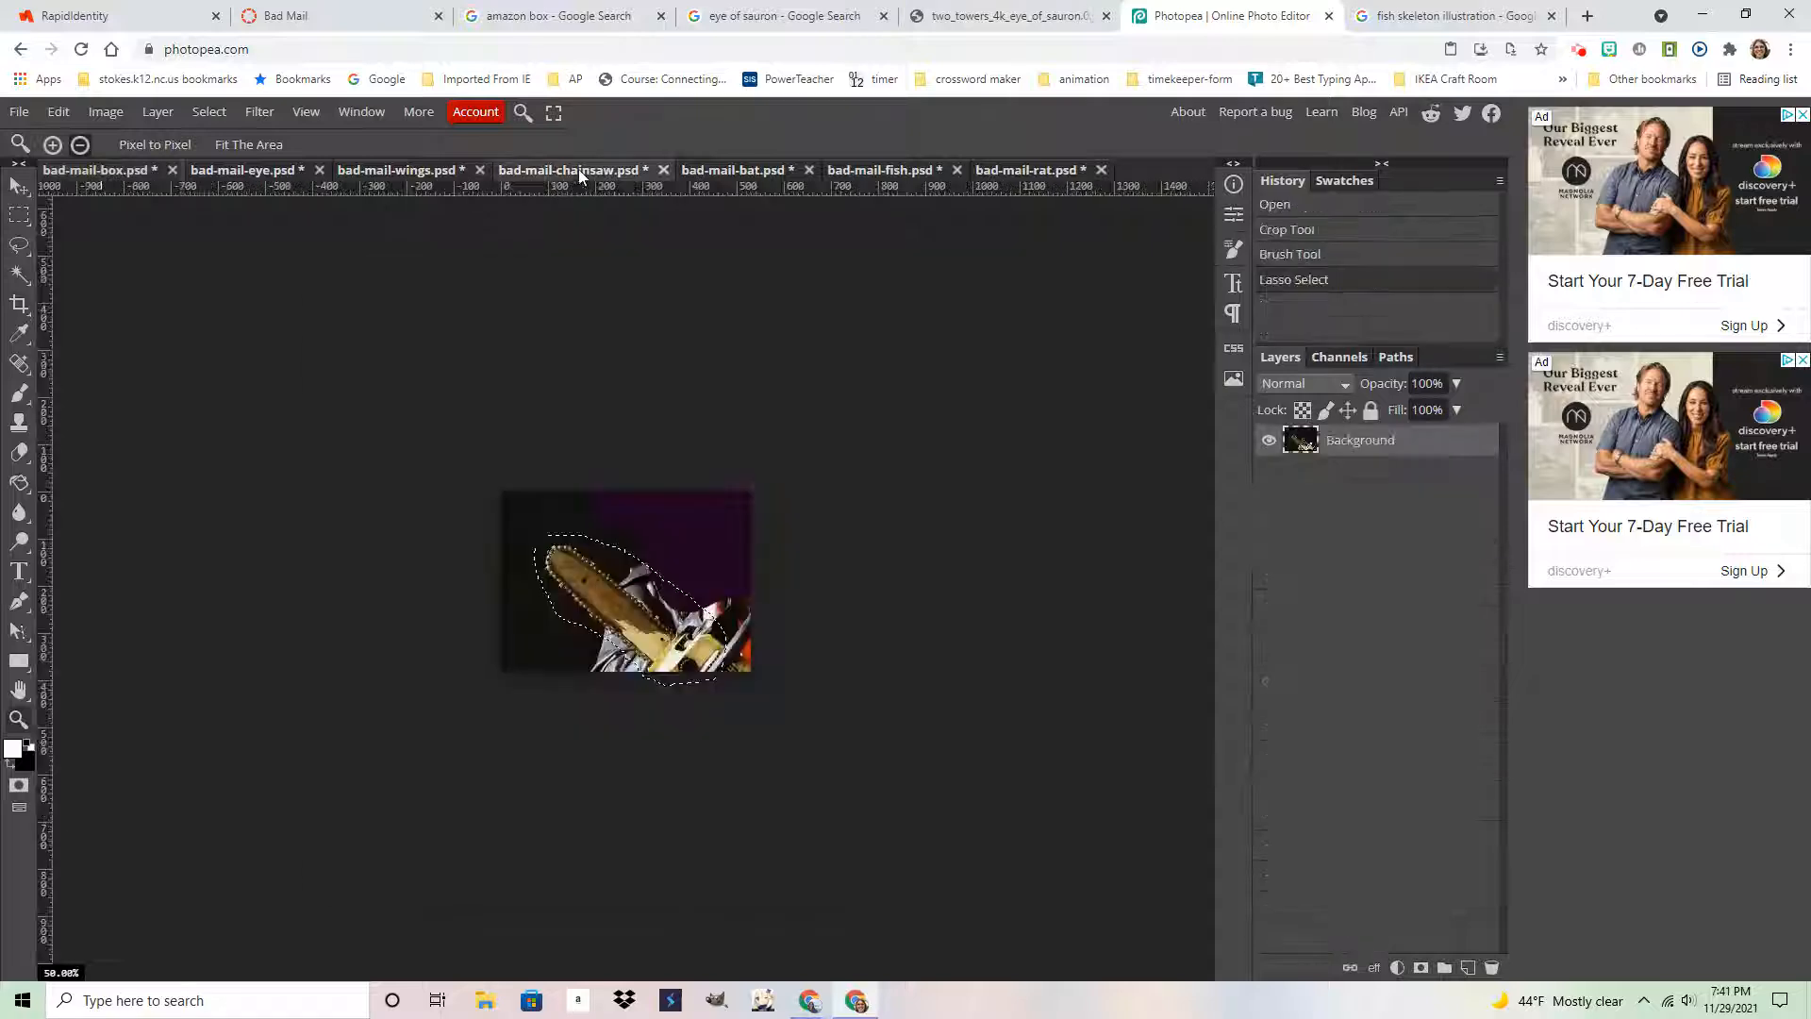
pyautogui.click(388, 170)
pyautogui.click(247, 176)
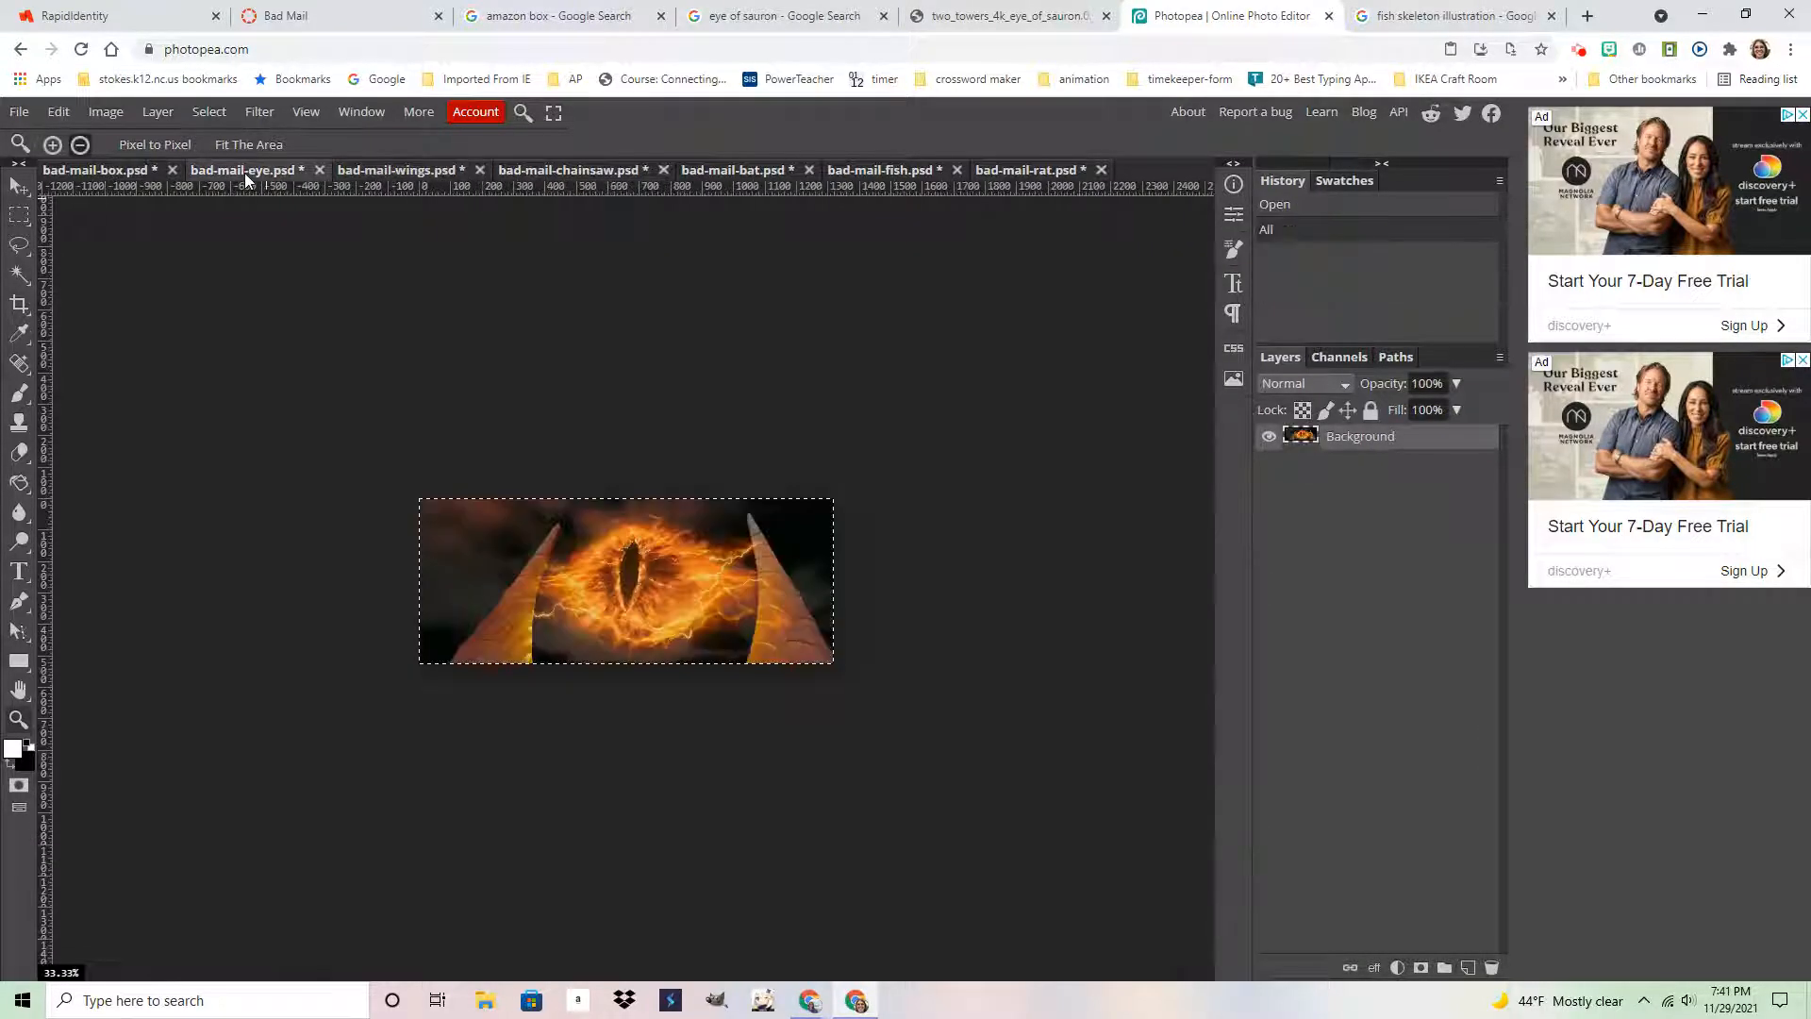
pyautogui.click(752, 177)
pyautogui.click(885, 176)
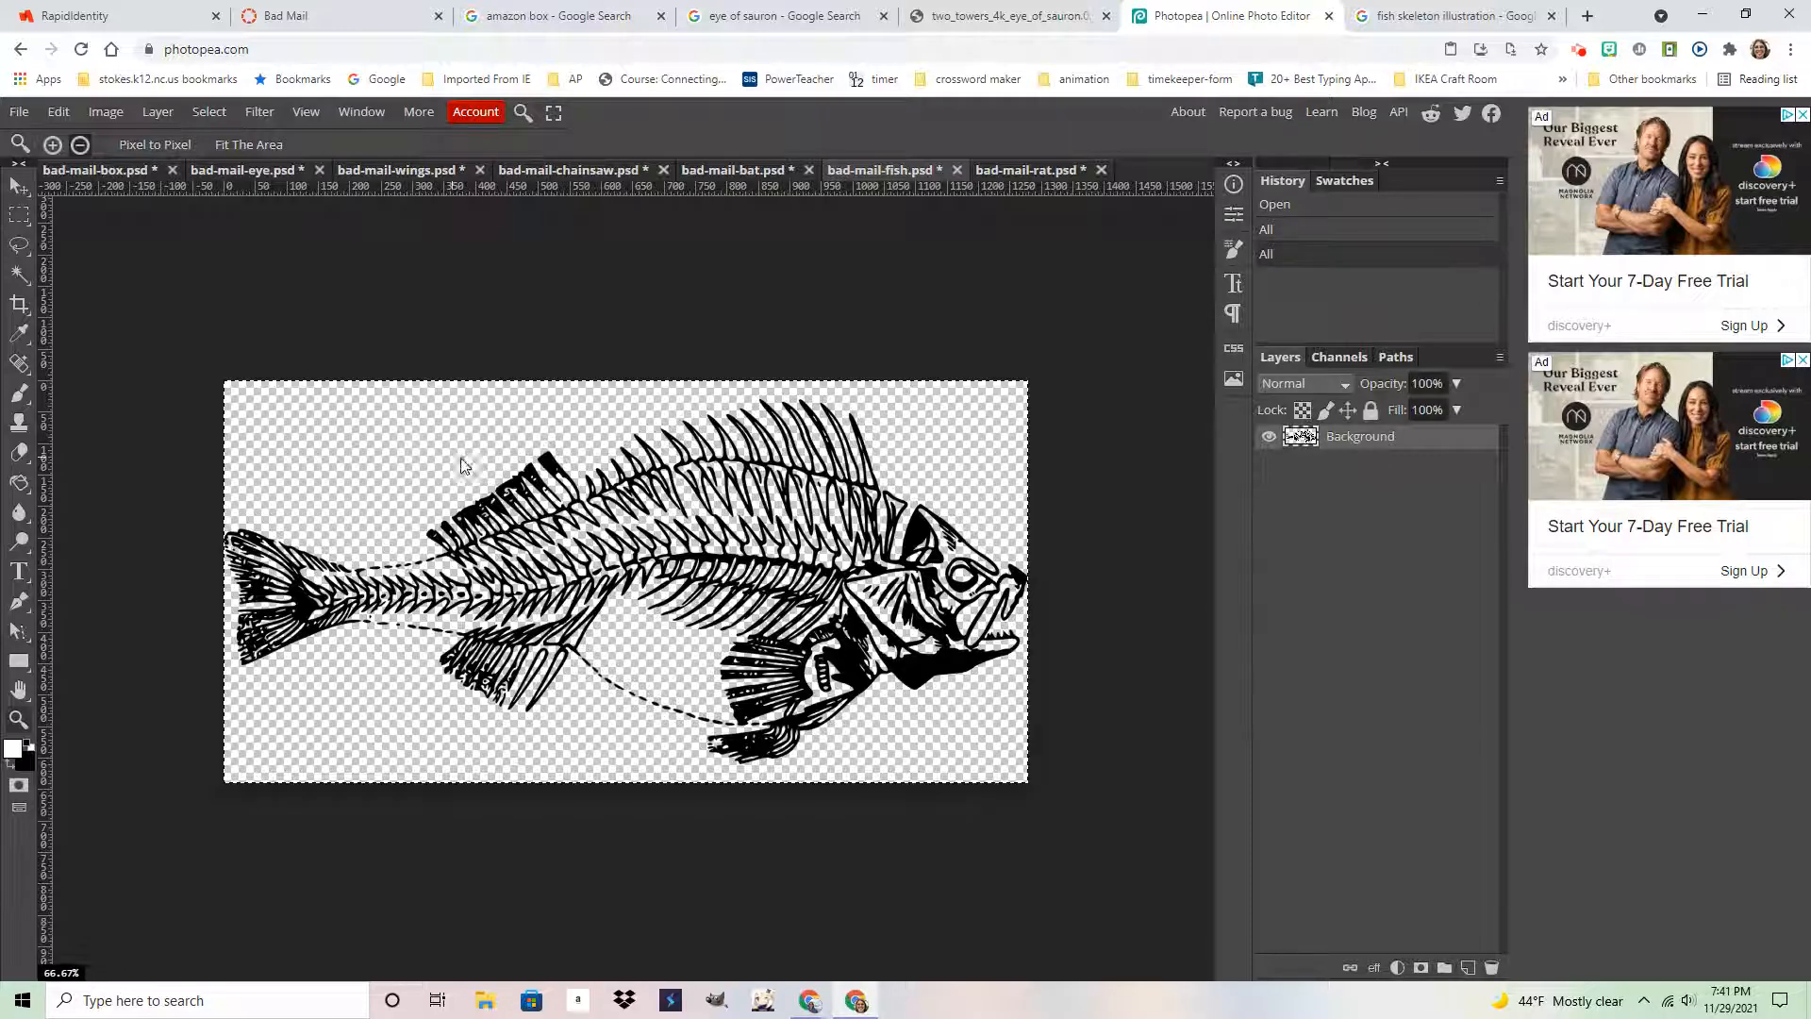
pyautogui.click(84, 176)
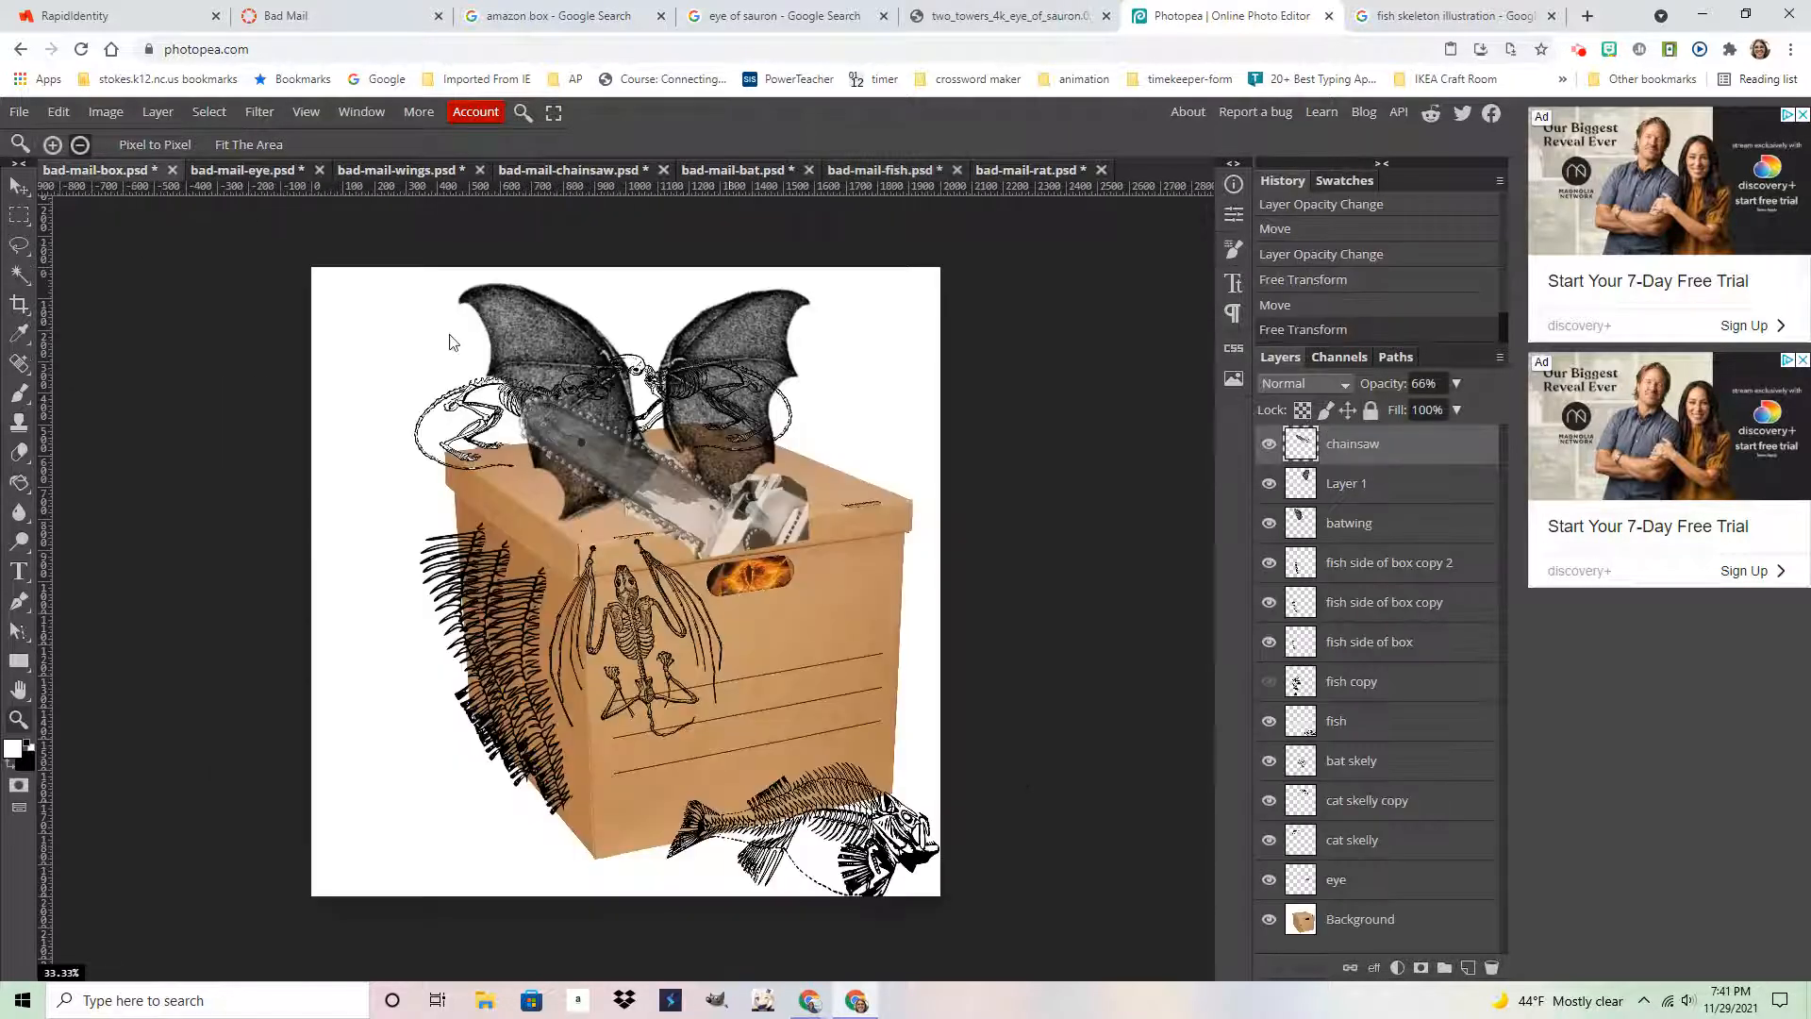
# Paste the fish skeleton, rotate it upright by about -89°, and place it against the box's left side
pyautogui.hotkey('ctrl', 'v')
pyautogui.click(59, 111)
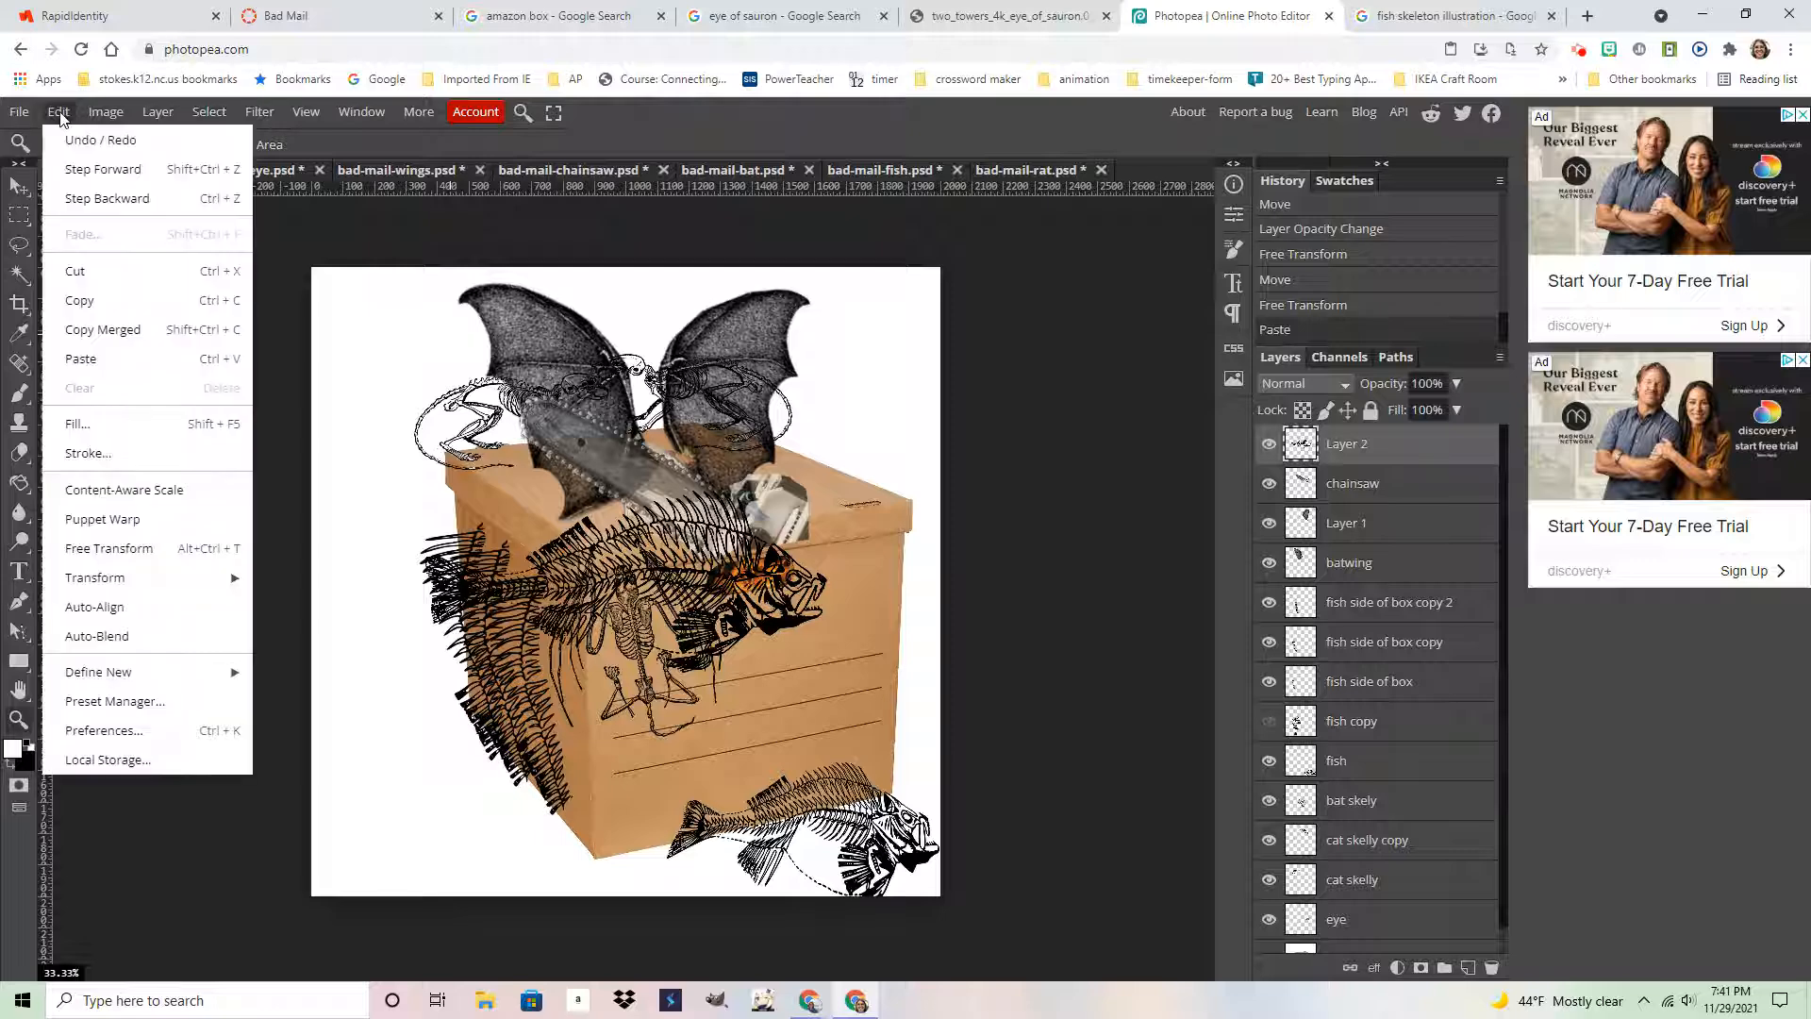
pyautogui.click(133, 552)
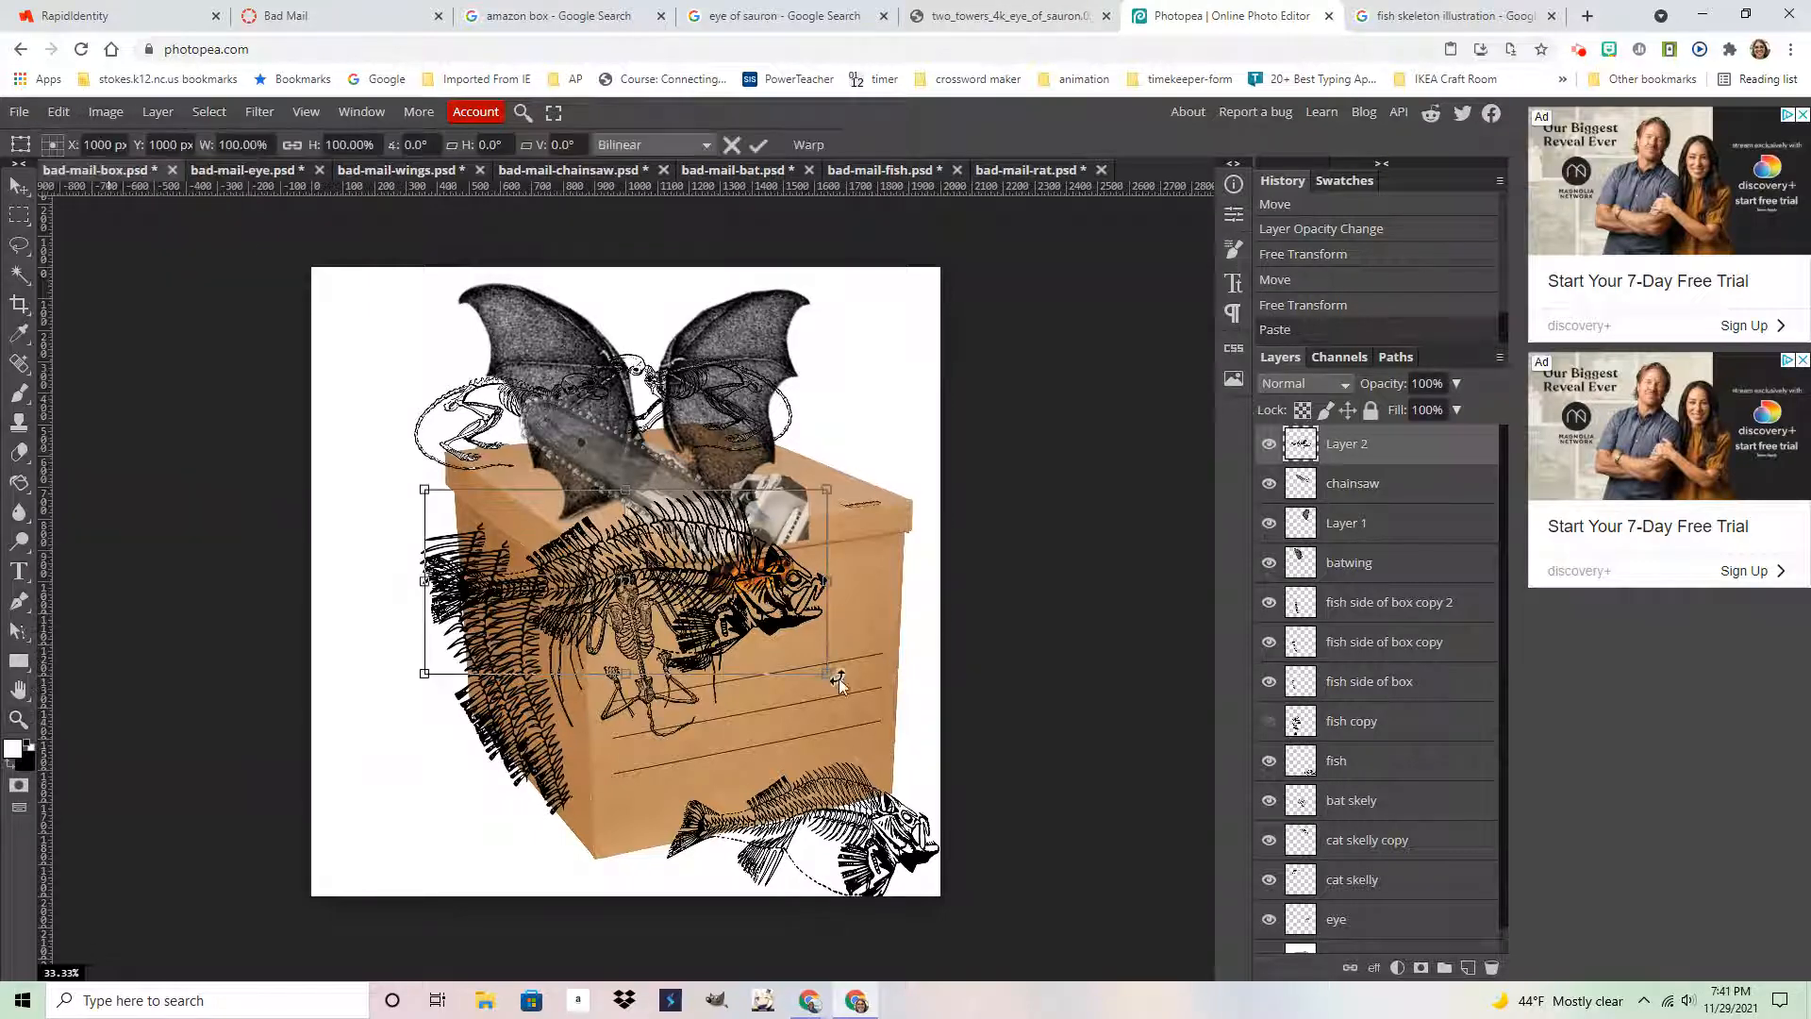
pyautogui.moveTo(840, 681); pyautogui.dragTo(729, 370)
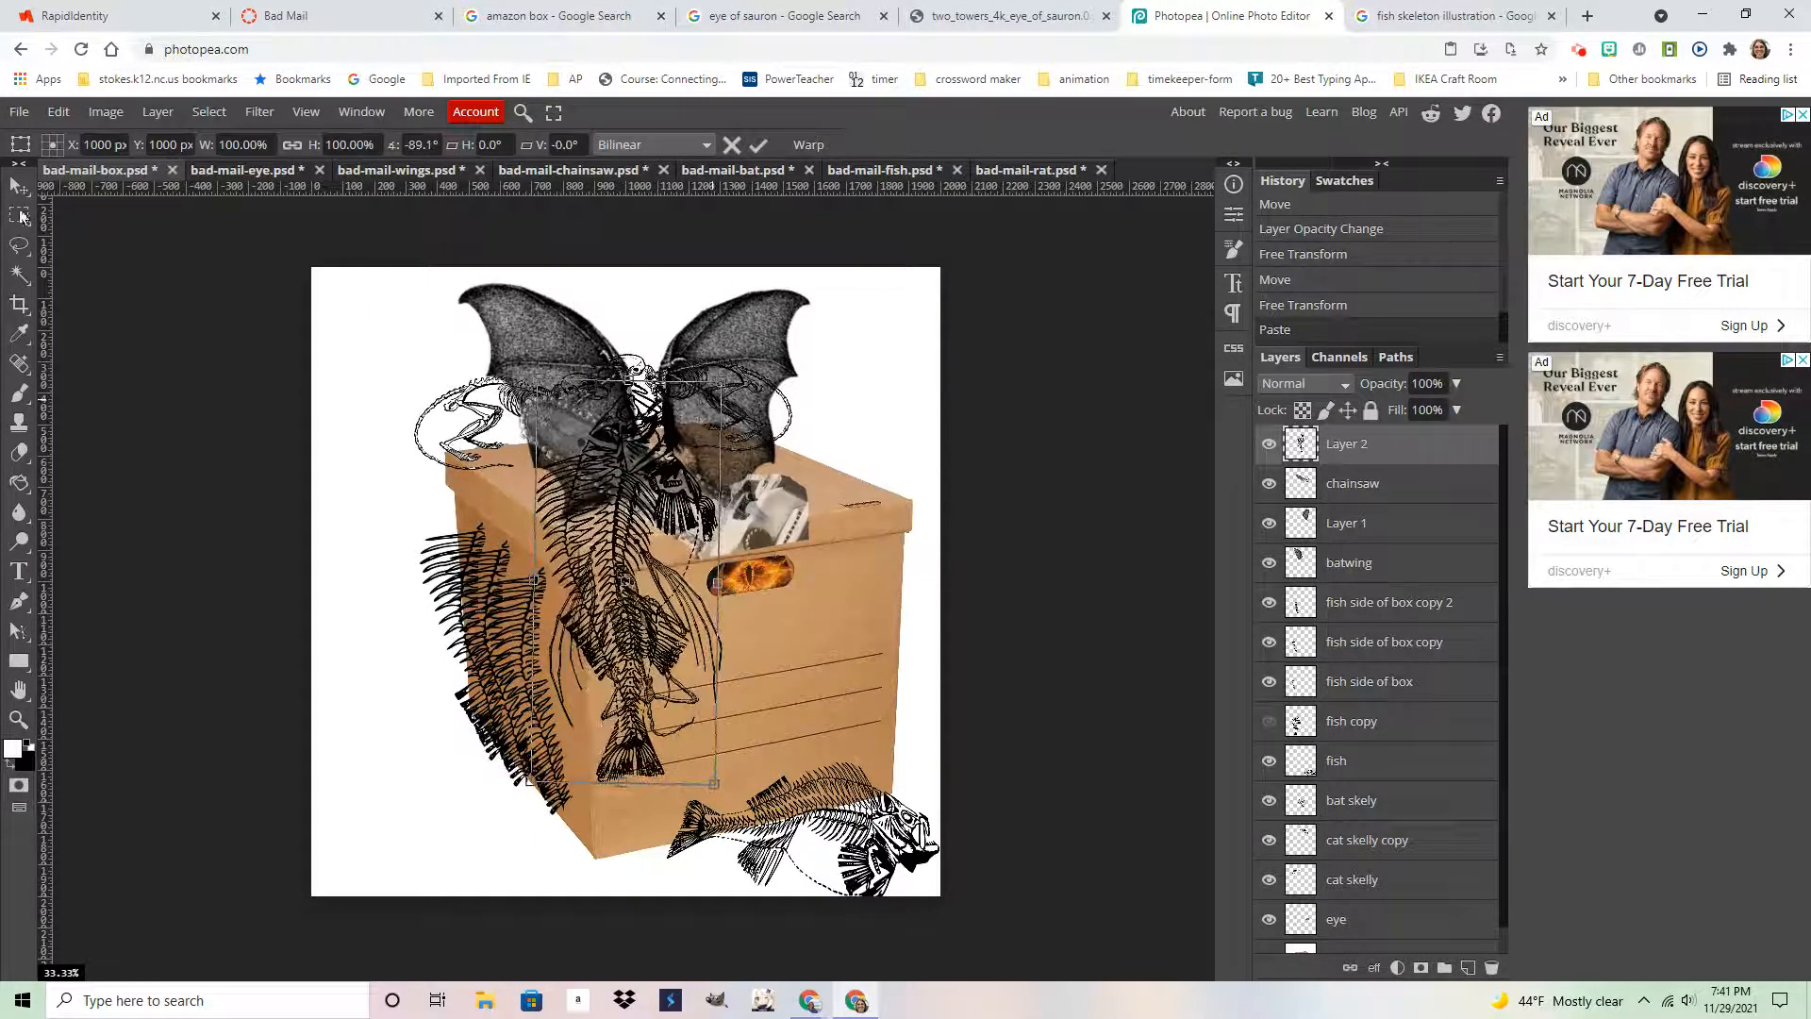
pyautogui.press('Return')
pyautogui.moveTo(694, 576); pyautogui.dragTo(451, 673)
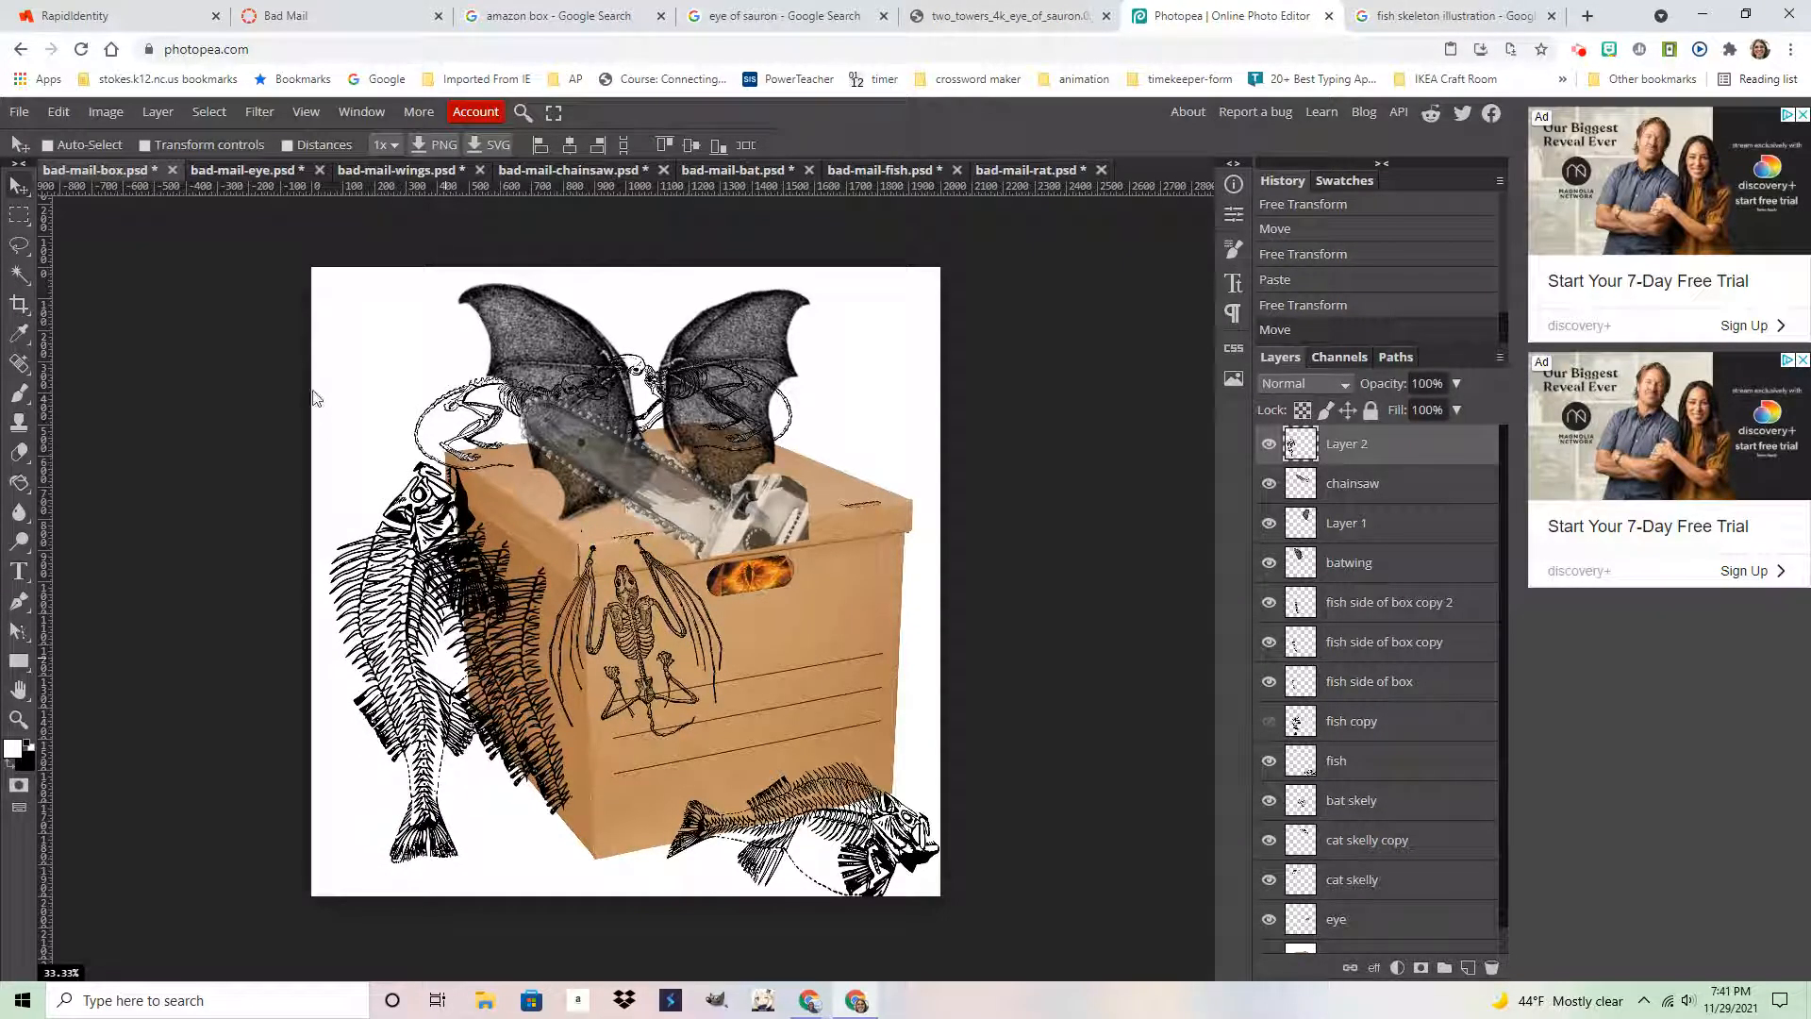
pyautogui.moveTo(433, 614); pyautogui.dragTo(460, 663)
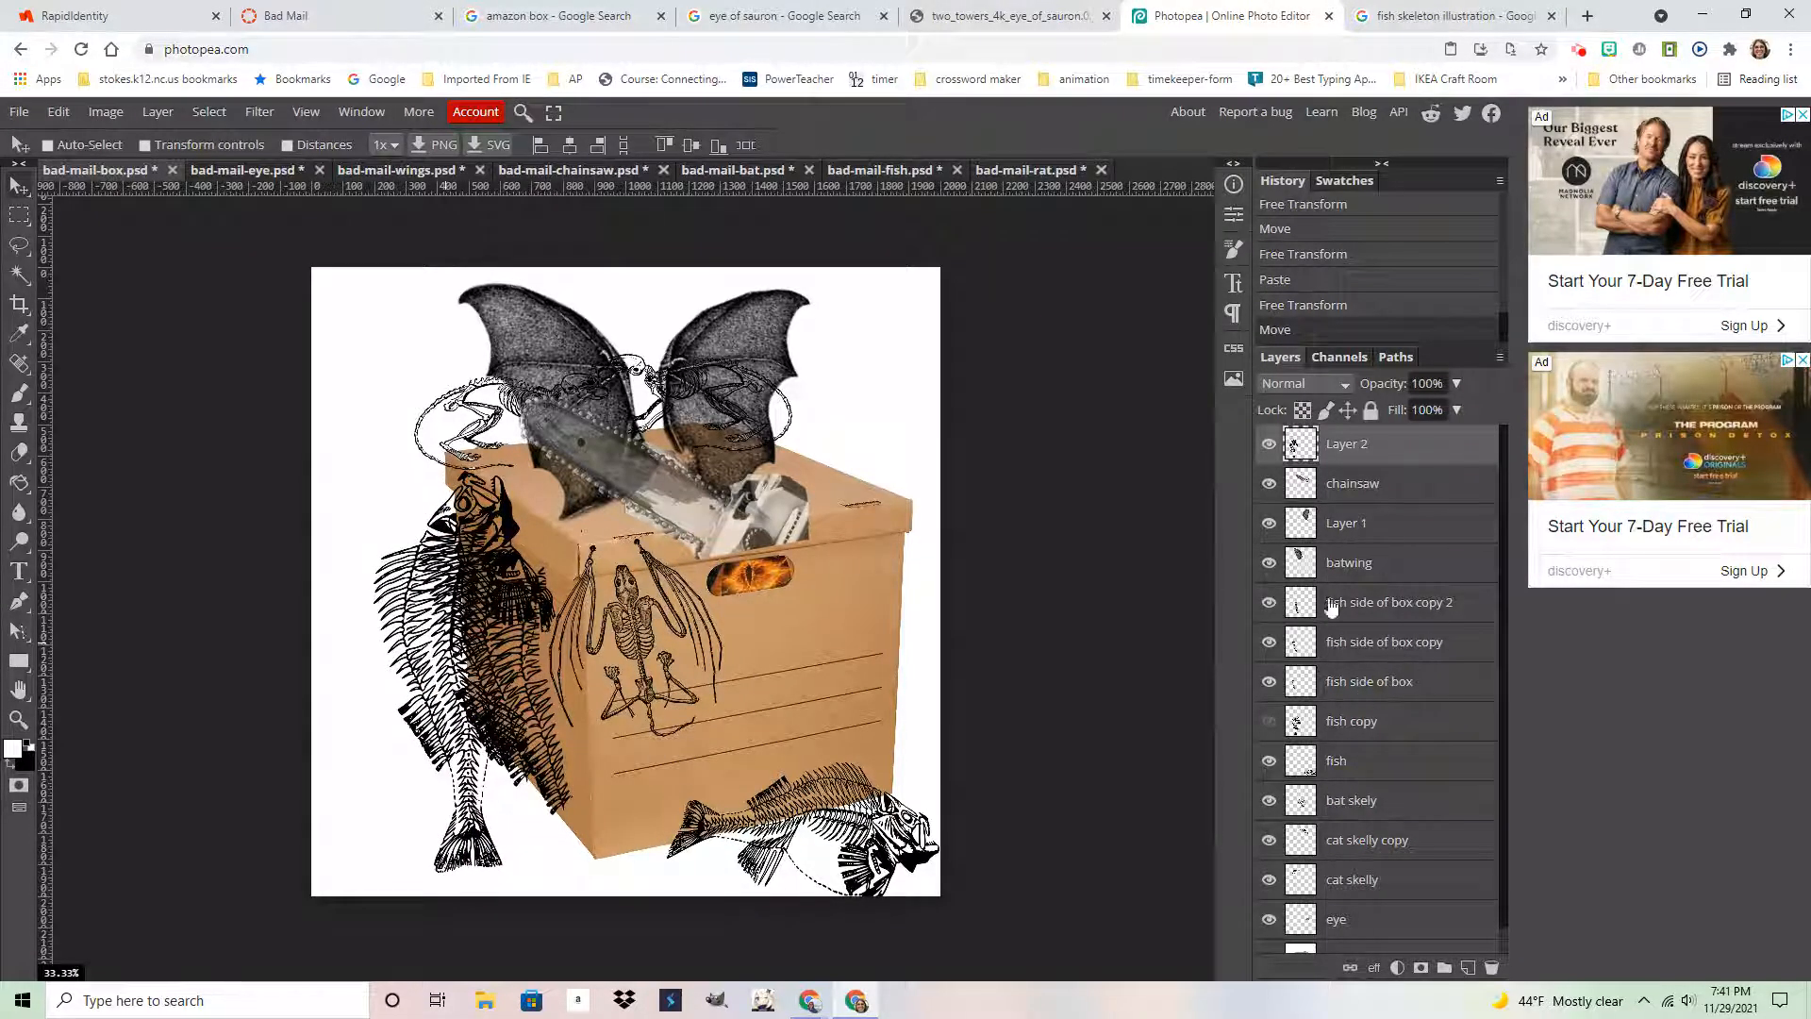
# Check the fish skeleton layers' visibility, then hide the large upright fish skeleton, Layer 2
pyautogui.click(1269, 604)
pyautogui.click(1269, 605)
pyautogui.click(1269, 643)
pyautogui.click(1268, 643)
pyautogui.click(1269, 682)
pyautogui.click(1269, 682)
pyautogui.click(1269, 445)
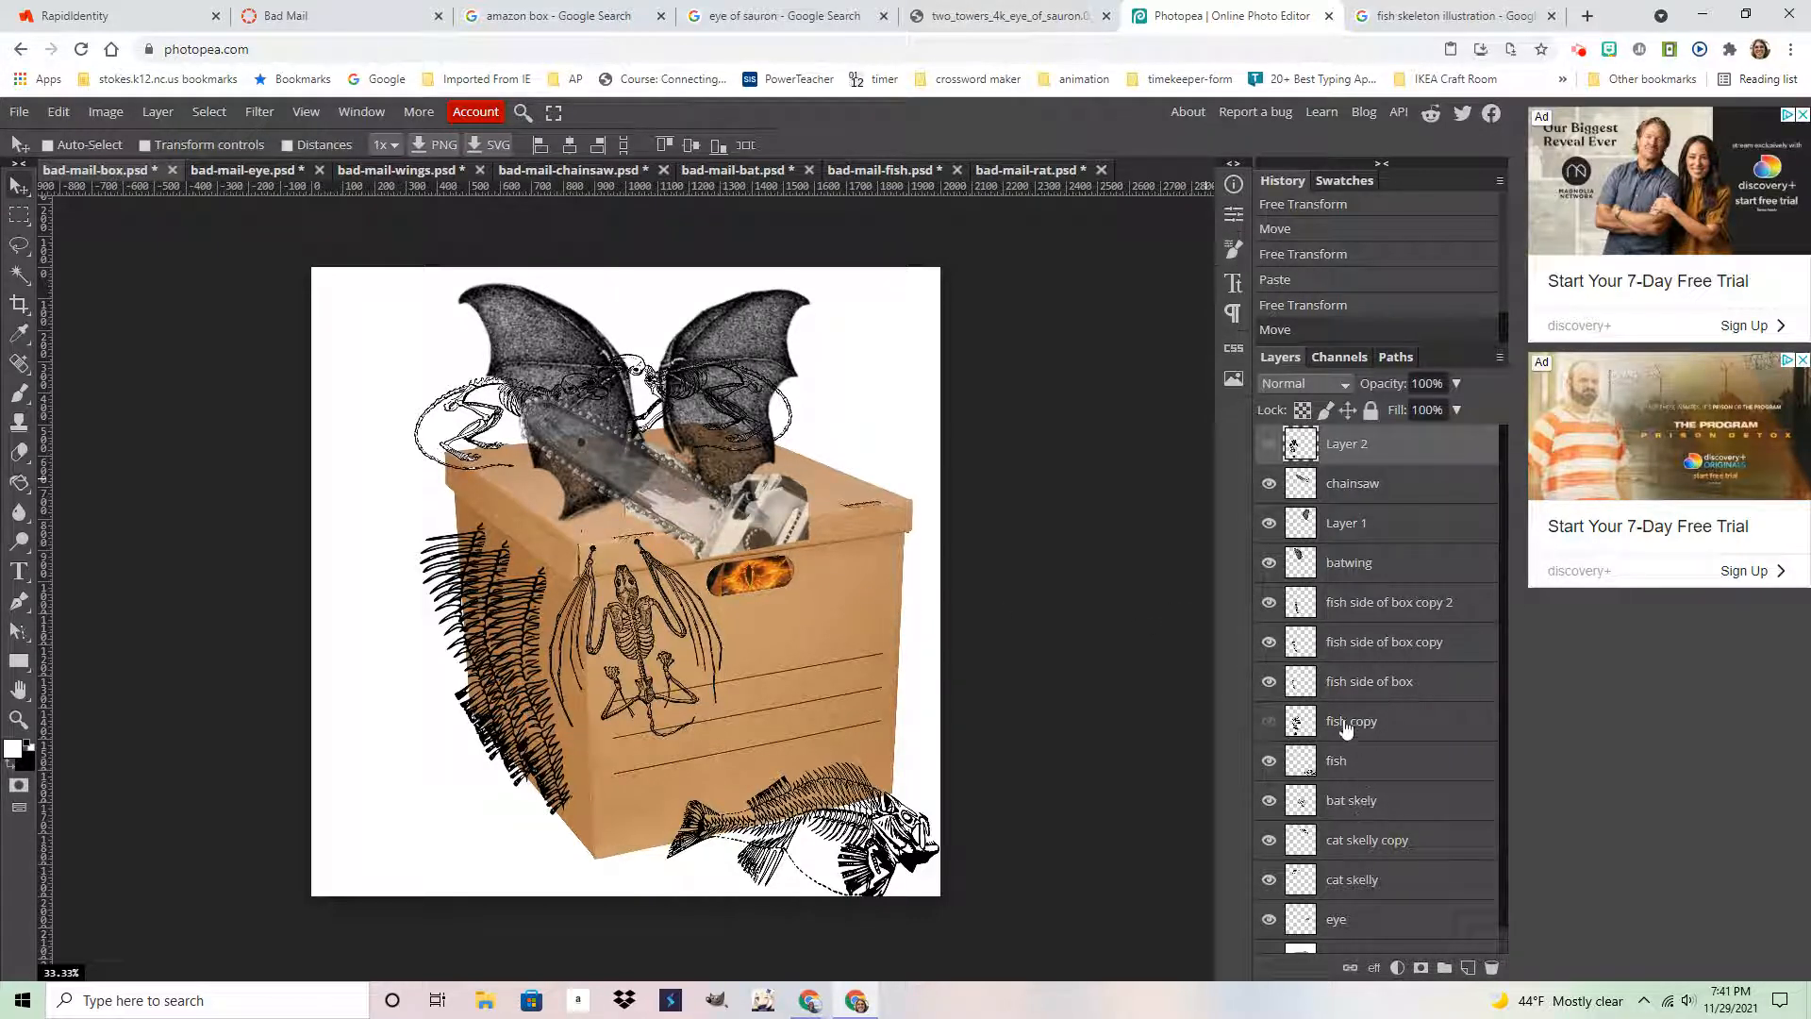
# Check the cat skelly copy and bat skely layers, leaving both visible
pyautogui.click(1269, 841)
pyautogui.click(1269, 840)
pyautogui.click(1269, 840)
pyautogui.click(1269, 841)
pyautogui.click(1269, 801)
pyautogui.click(1269, 801)
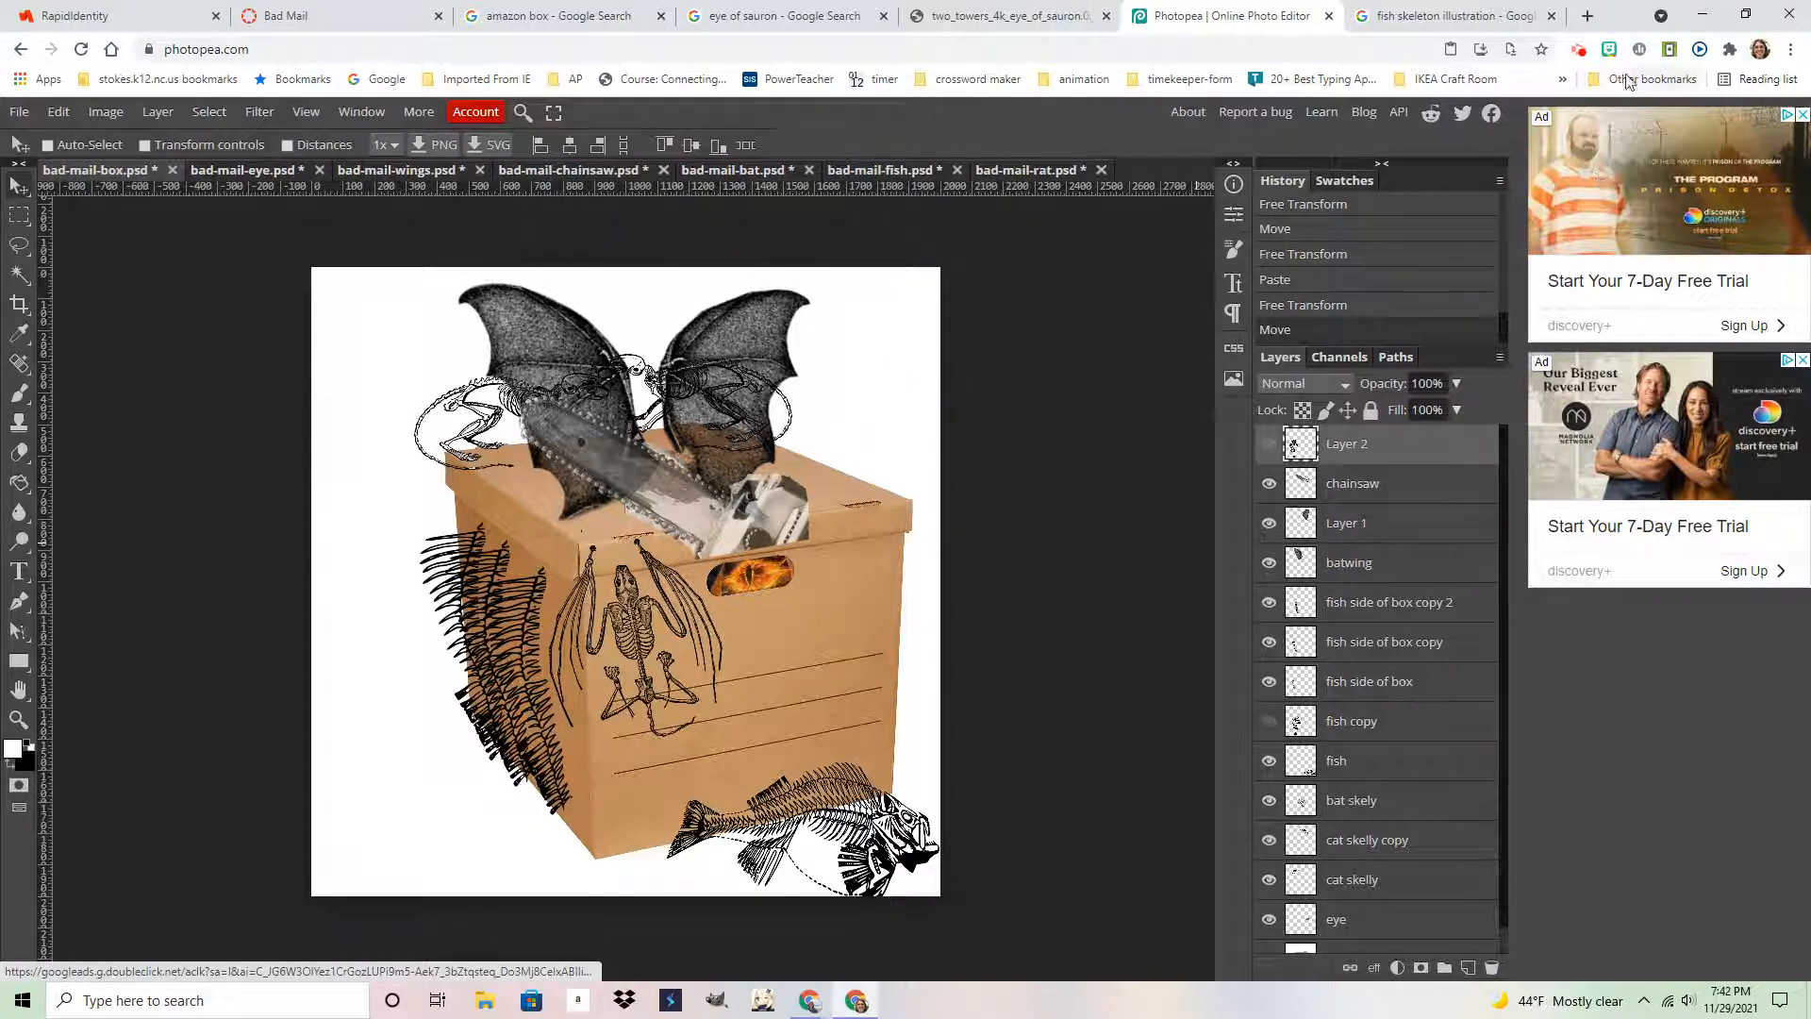
pyautogui.click(1578, 50)
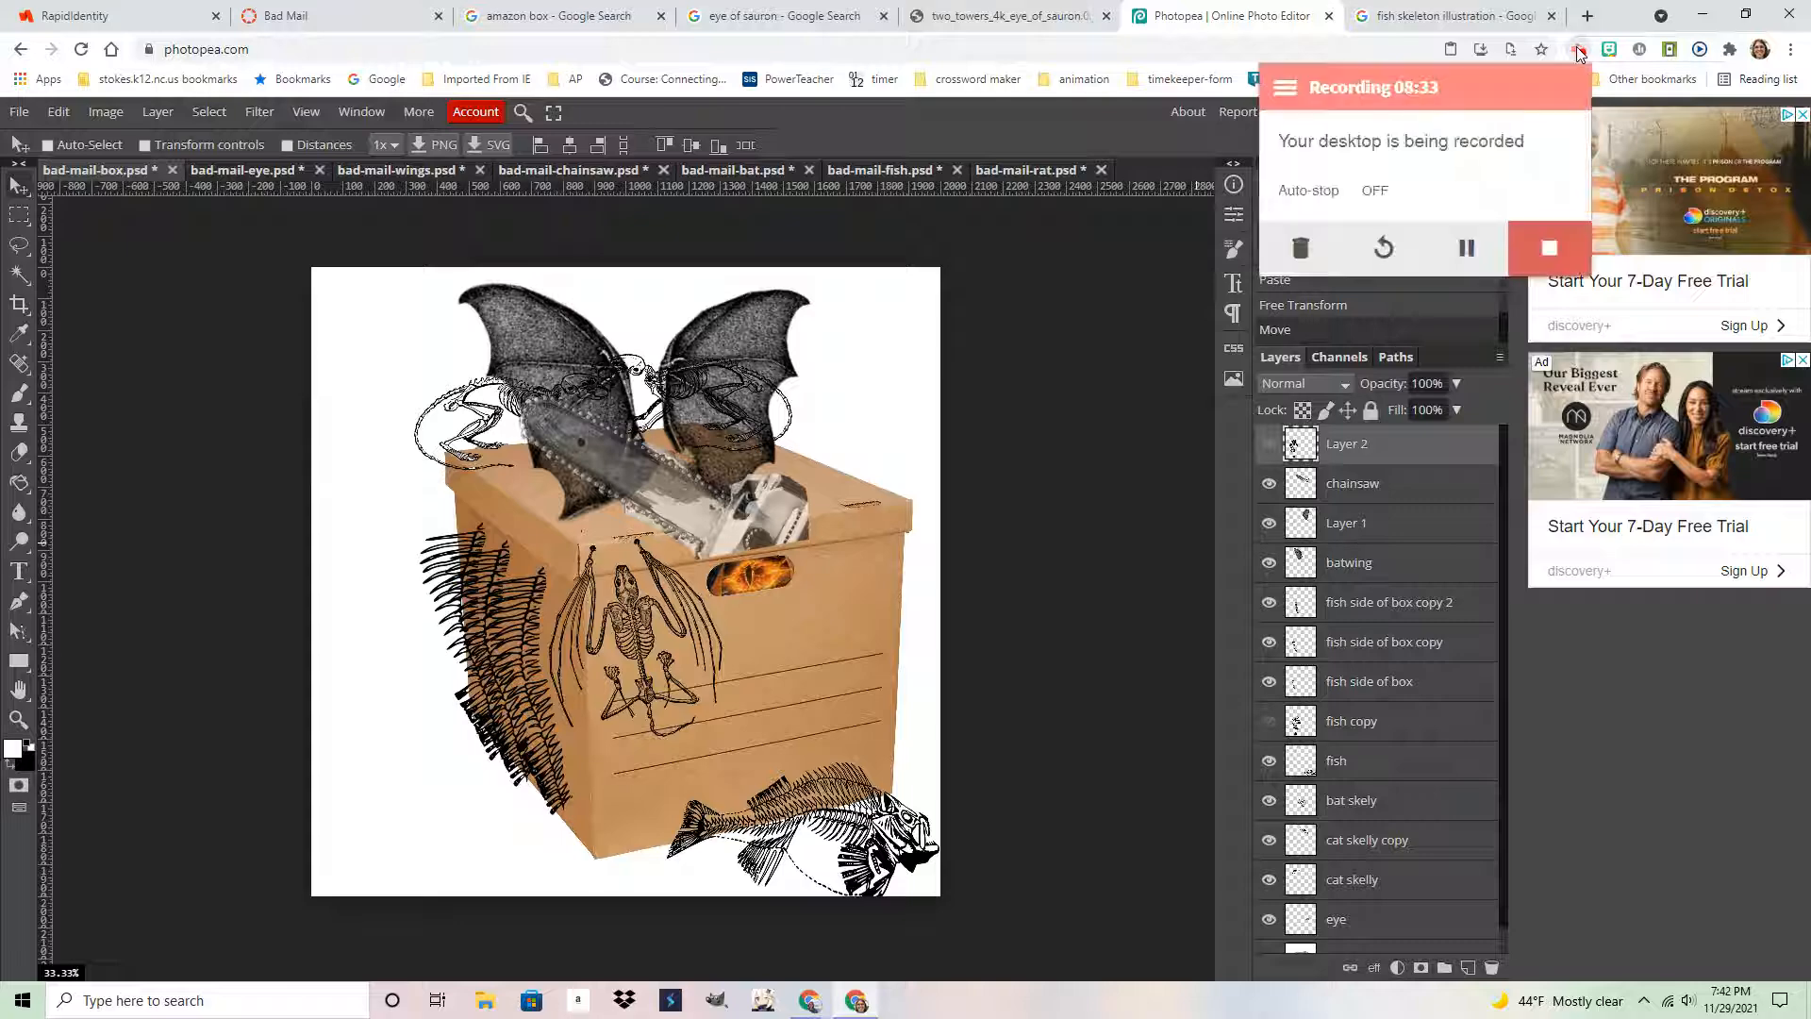